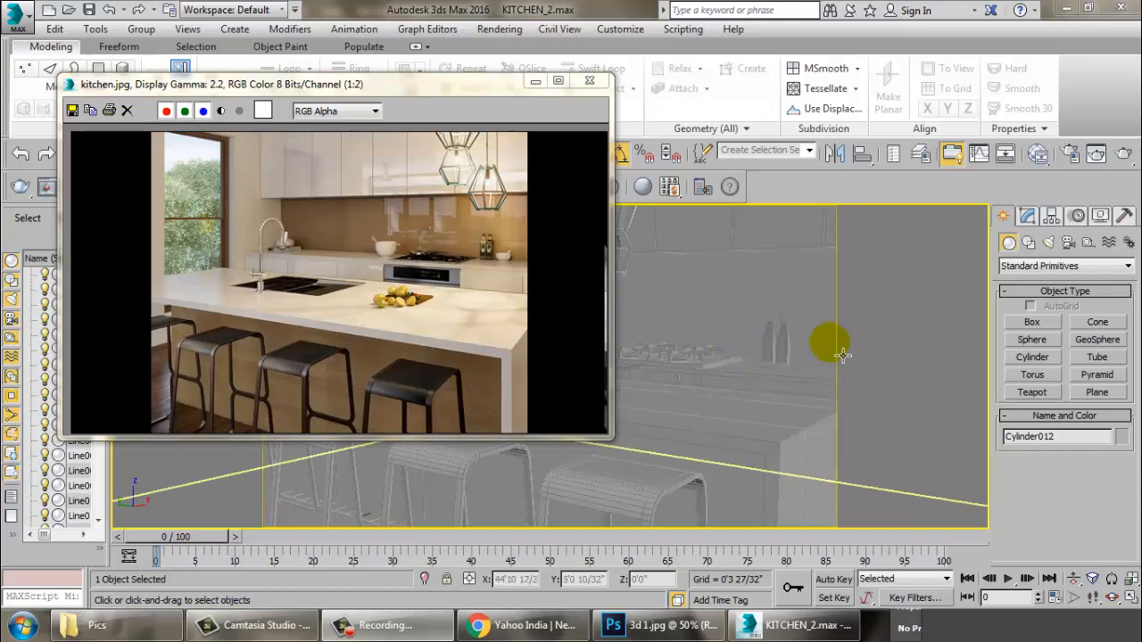
# Step: Move the reference photo aside and examine the kitchen walls, island, stools, cabinets and floor plane around the model
pyautogui.moveTo(375, 87); pyautogui.dragTo(158, 111)
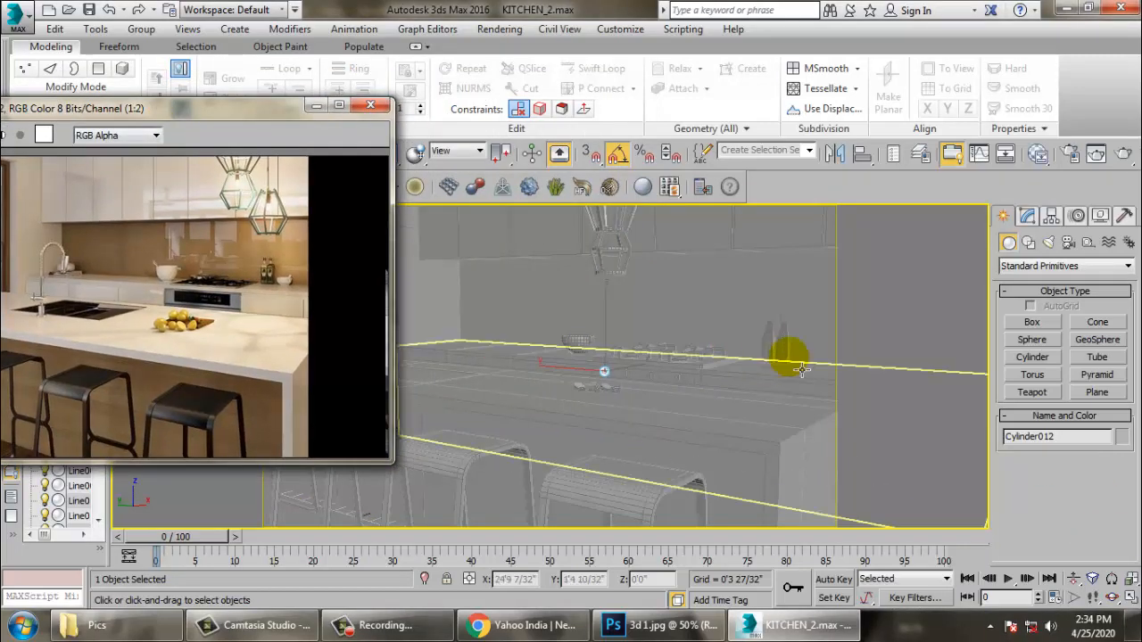
pyautogui.click(779, 418)
pyautogui.scroll(-8, 724, 289)
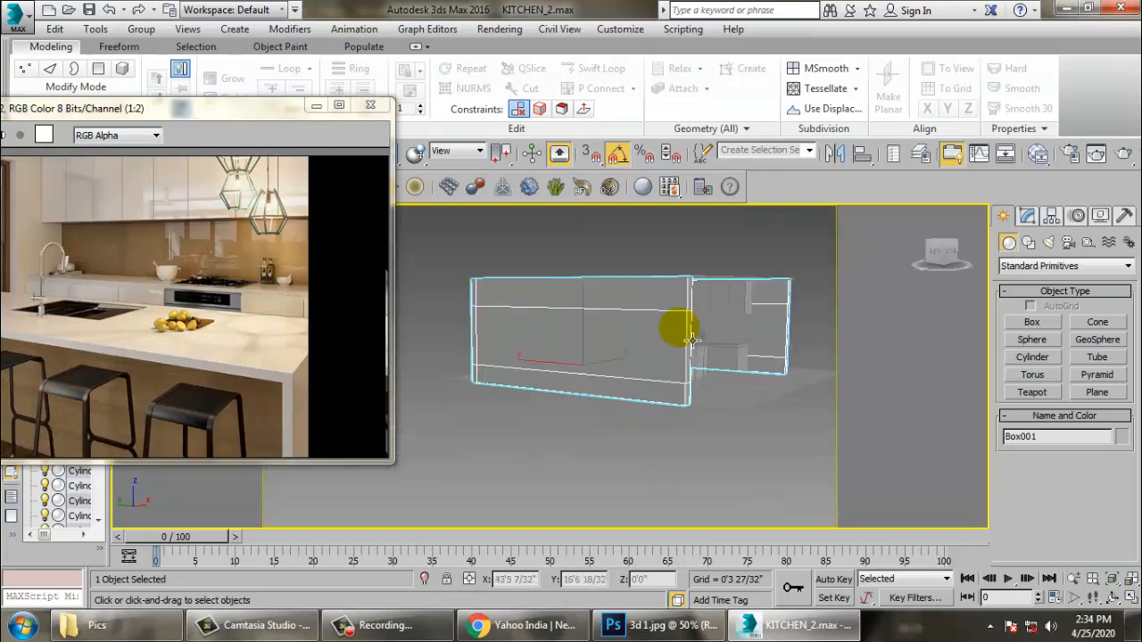
pyautogui.moveTo(675, 326); pyautogui.dragTo(804, 365, button='middle')
pyautogui.scroll(10, 803, 365)
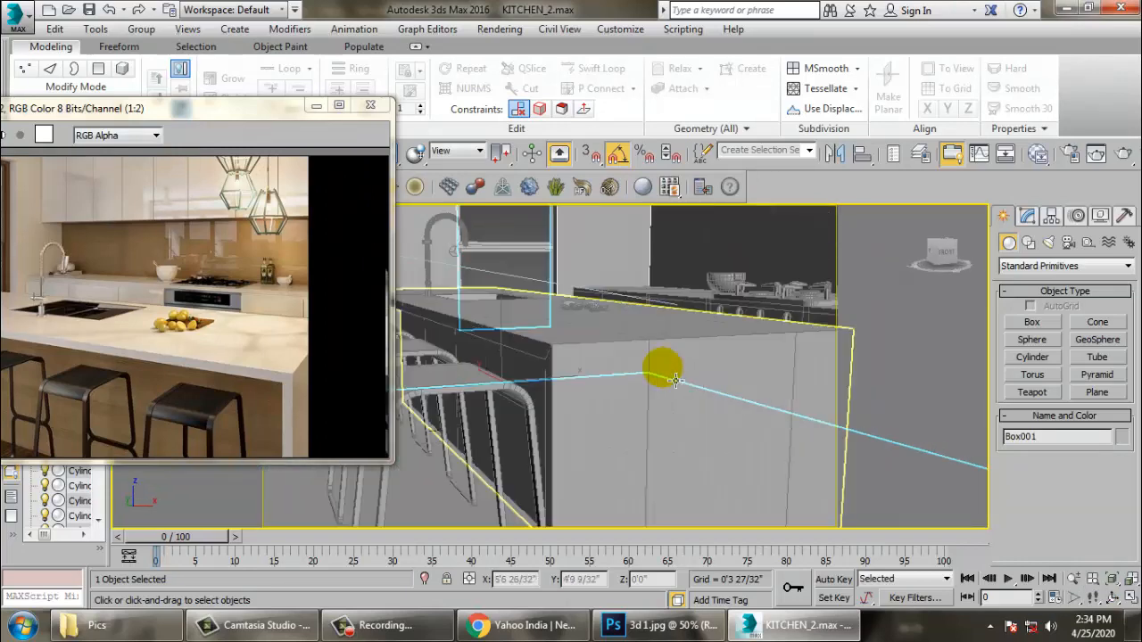
pyautogui.scroll(-8, 688, 383)
pyautogui.scroll(3, 688, 384)
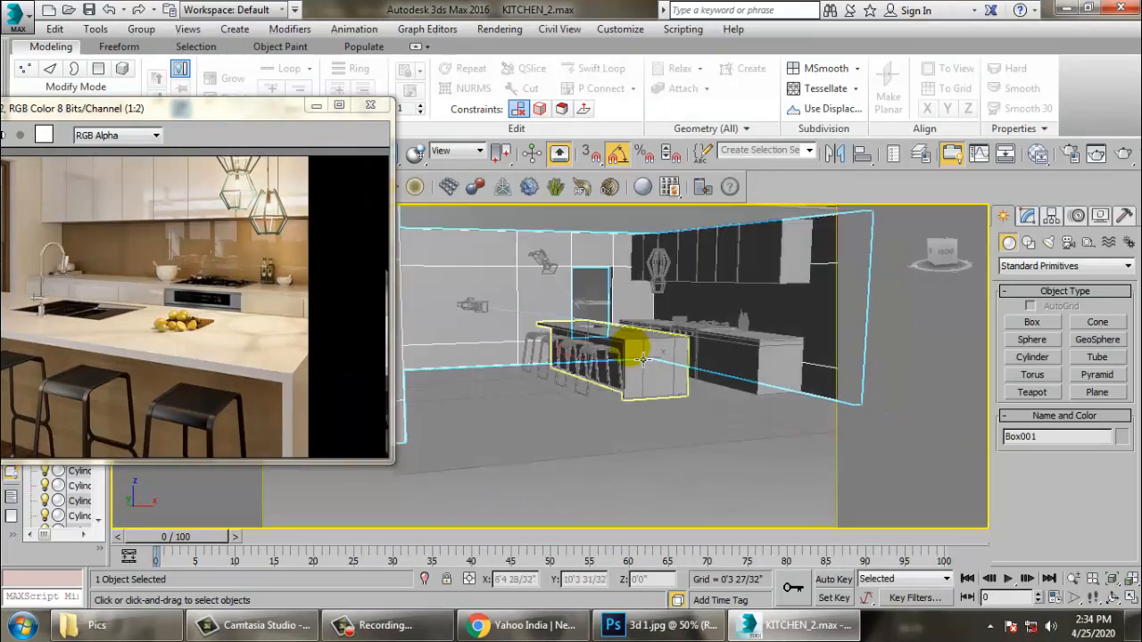
pyautogui.scroll(6, 642, 357)
pyautogui.scroll(-2, 469, 357)
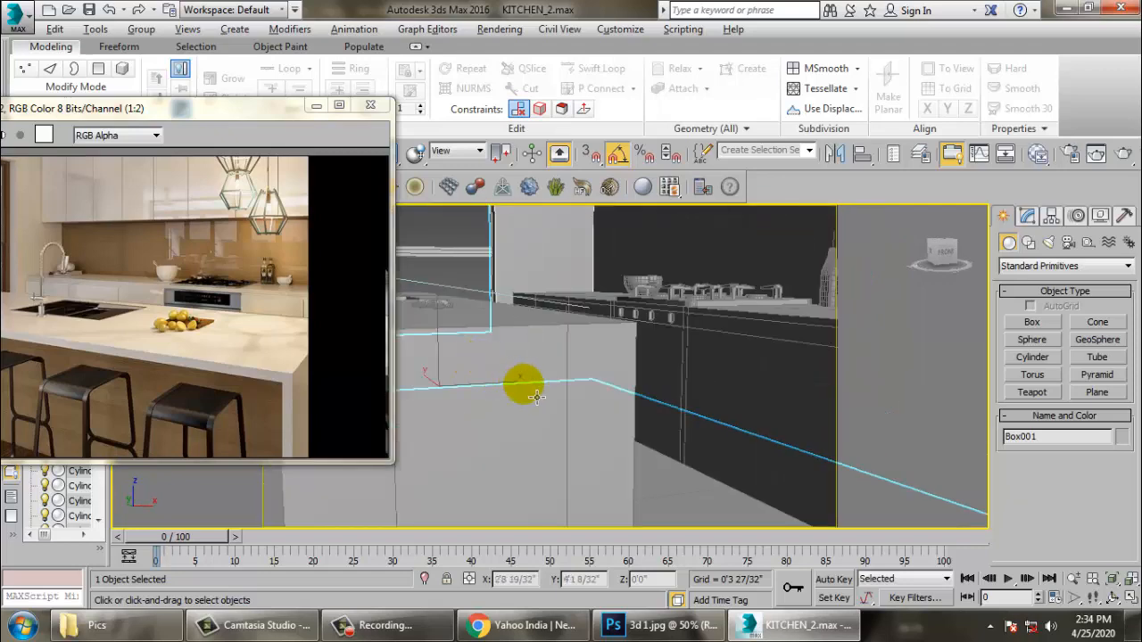
pyautogui.moveTo(545, 392); pyautogui.dragTo(676, 362, button='middle')
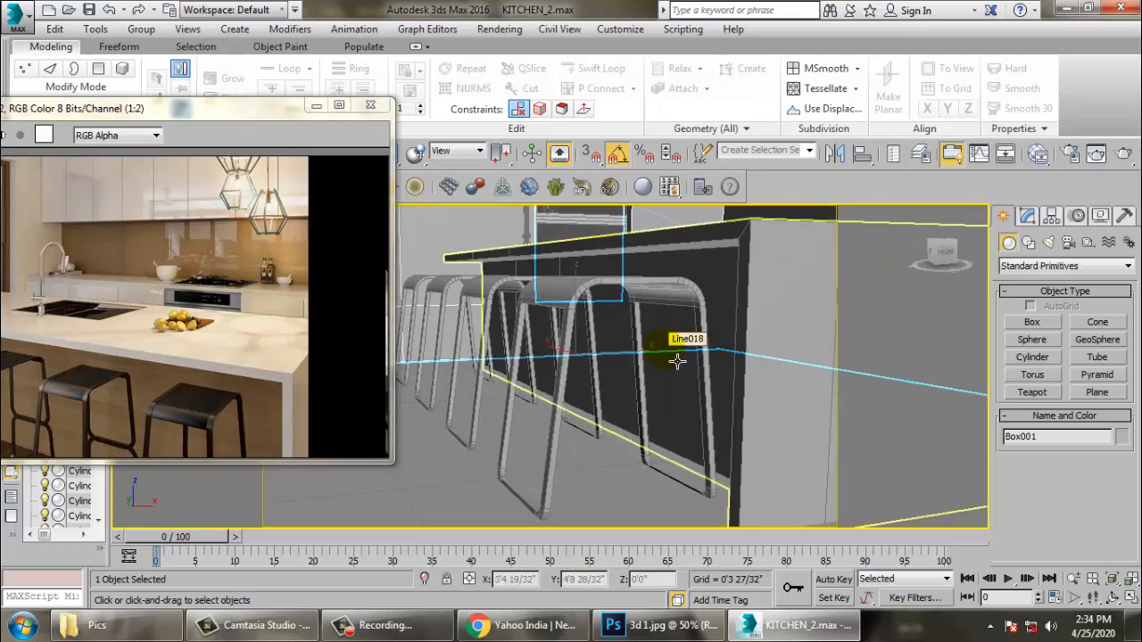
pyautogui.press('F3')
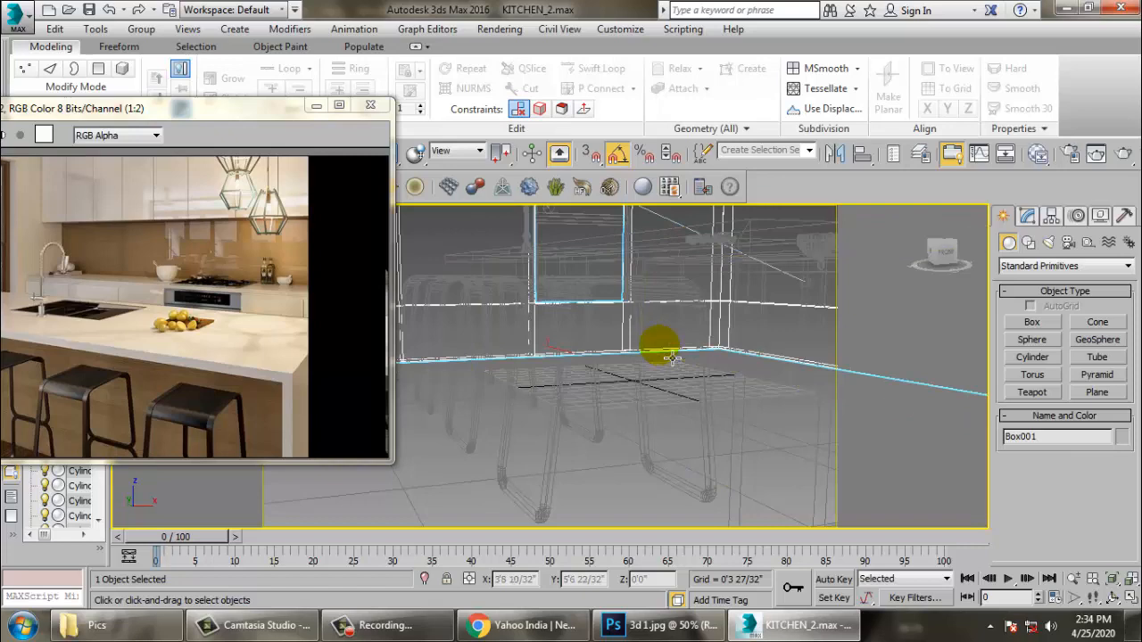
pyautogui.keyDown('alt'); pyautogui.moveTo(678, 361); pyautogui.dragTo(624, 479, button='middle'); pyautogui.keyUp('alt')
pyautogui.scroll(-5, 632, 438)
pyautogui.click(656, 512)
pyautogui.keyDown('alt'); pyautogui.moveTo(628, 400); pyautogui.dragTo(652, 449, button='middle'); pyautogui.keyUp('alt')
pyautogui.scroll(2, 653, 444)
pyautogui.scroll(2, 648, 392)
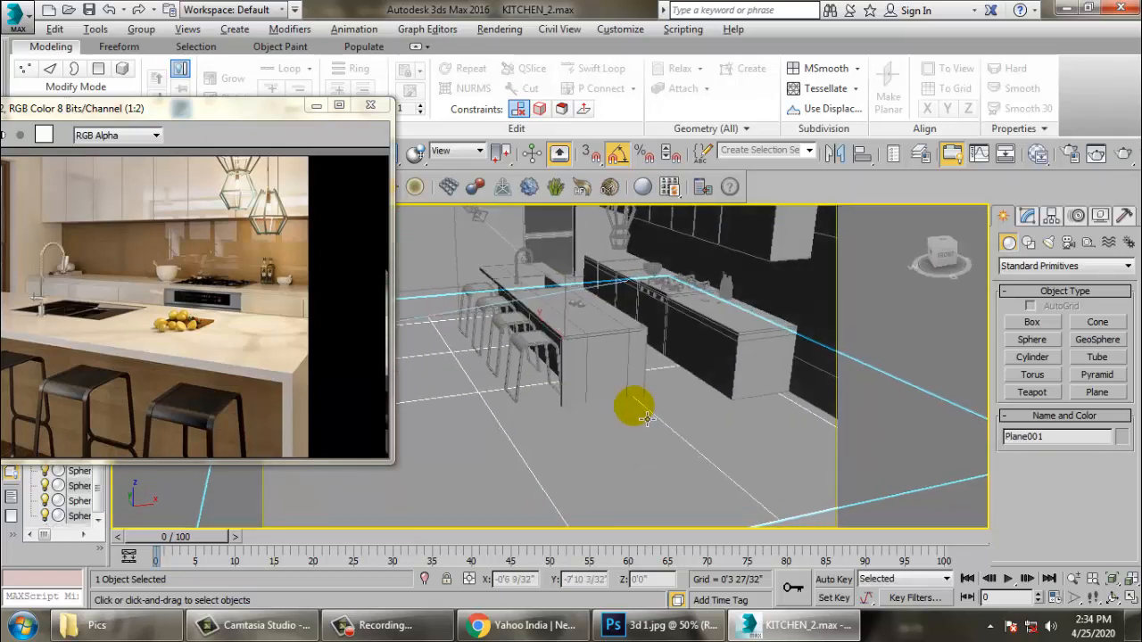
pyautogui.moveTo(634, 368); pyautogui.dragTo(736, 400, button='middle')
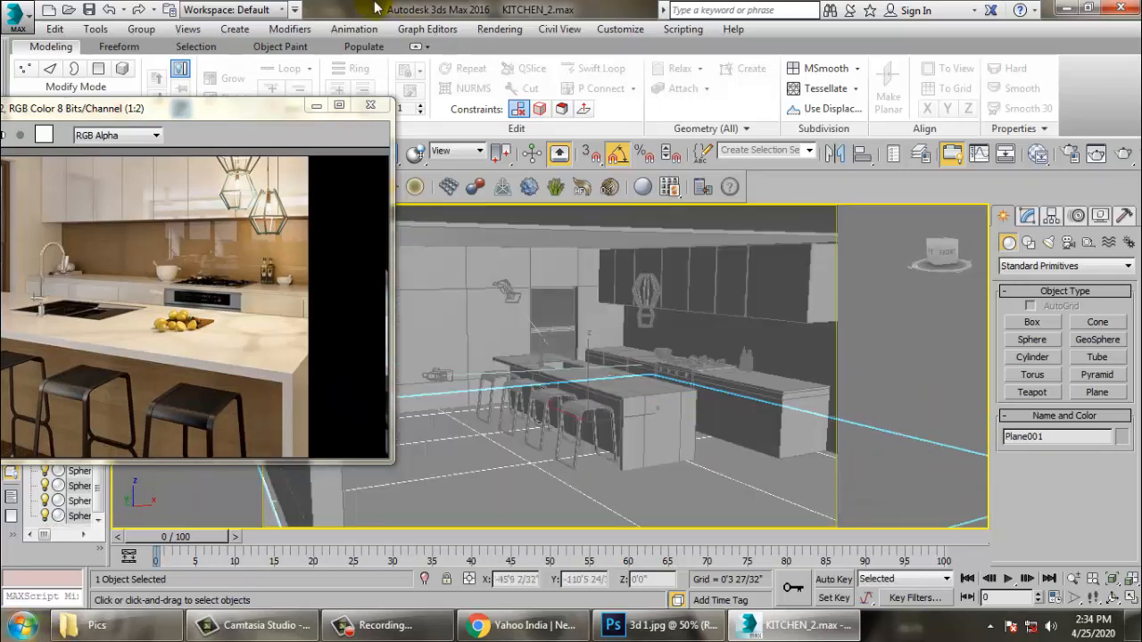
# Step: Run and dismiss a test render of the perspective view, and set the production renderer to V-Ray Adv 3.30.05
pyautogui.hotkey('shift', 'q')
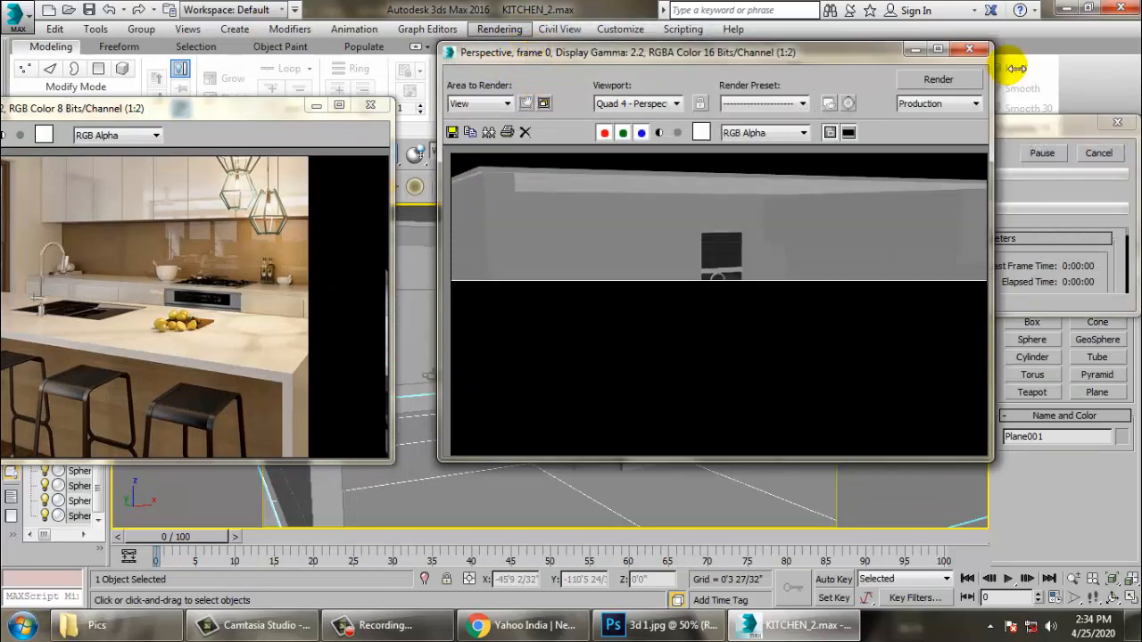
pyautogui.click(970, 49)
pyautogui.click(510, 29)
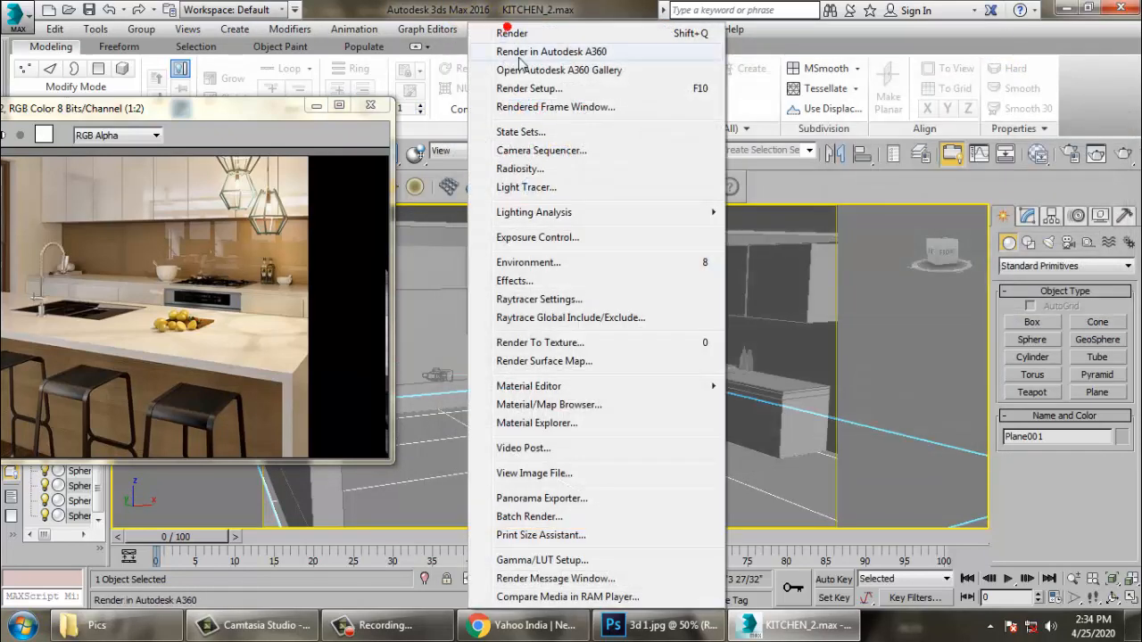
pyautogui.click(555, 85)
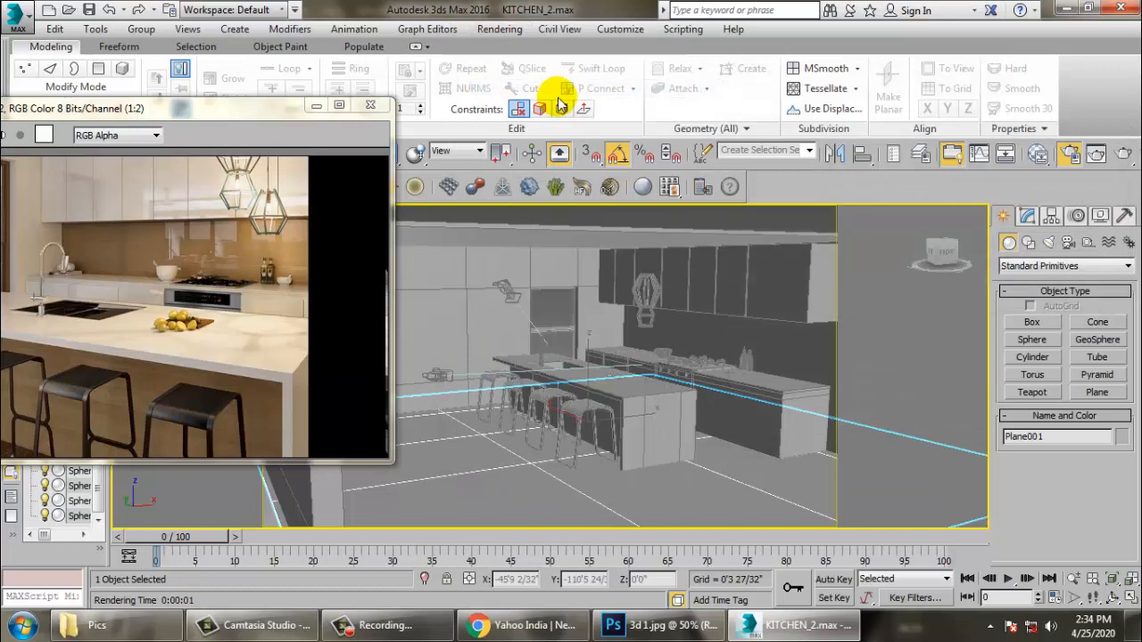
pyautogui.click(891, 95)
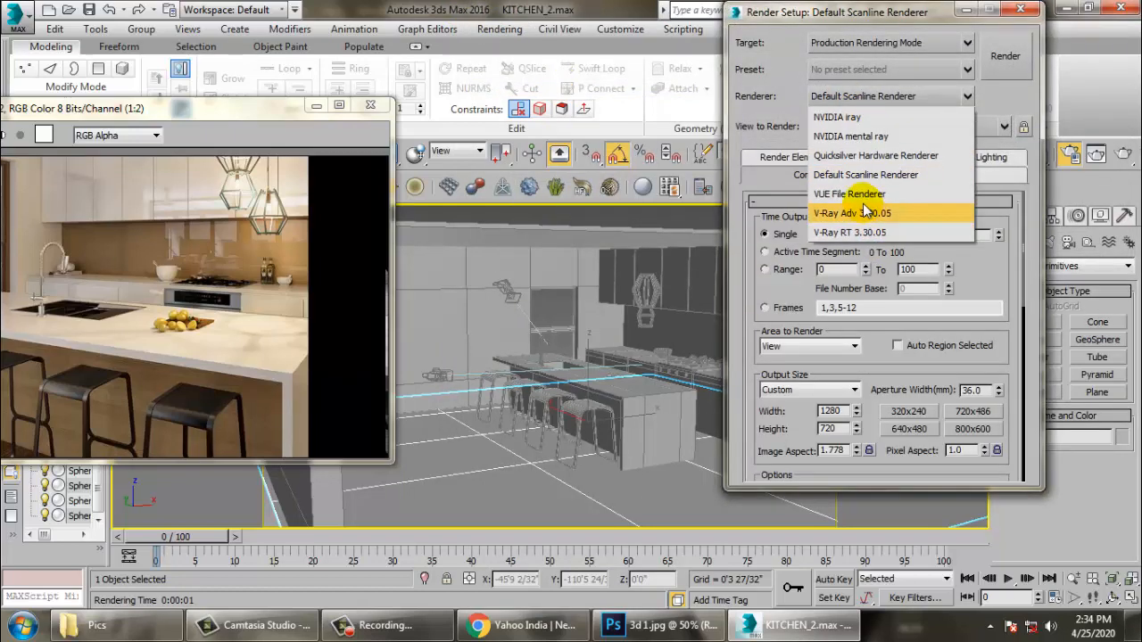
pyautogui.click(864, 212)
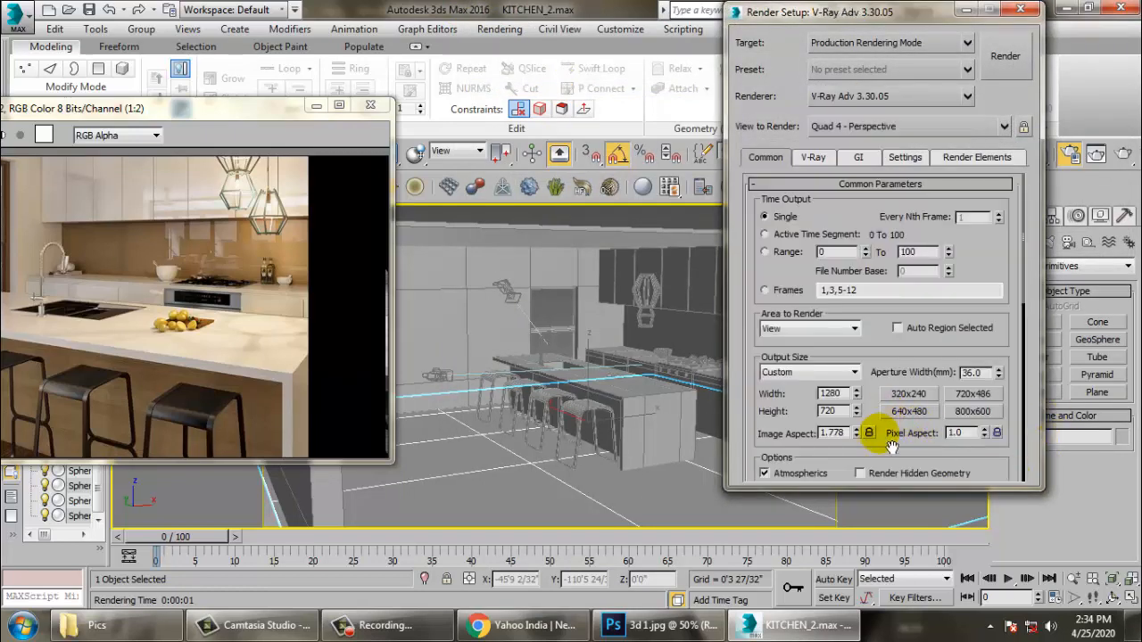
pyautogui.moveTo(874, 418); pyautogui.dragTo(890, 324)
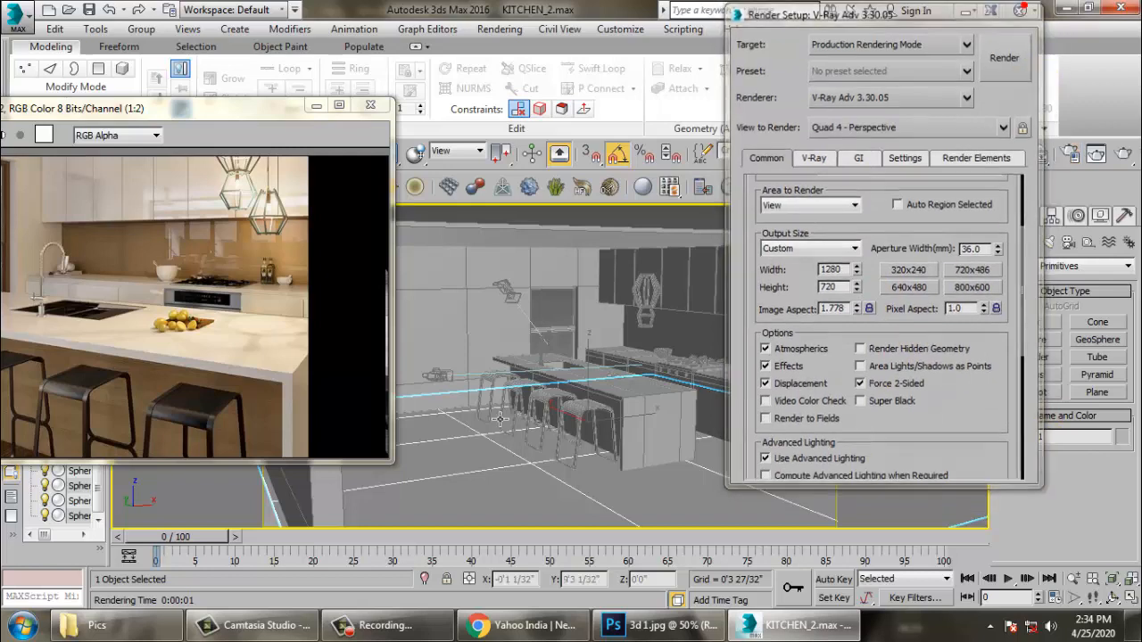
pyautogui.click(1021, 10)
# Step: Reposition the reference photo for comparison with the island and select the floor plane
pyautogui.moveTo(162, 109); pyautogui.dragTo(217, 87)
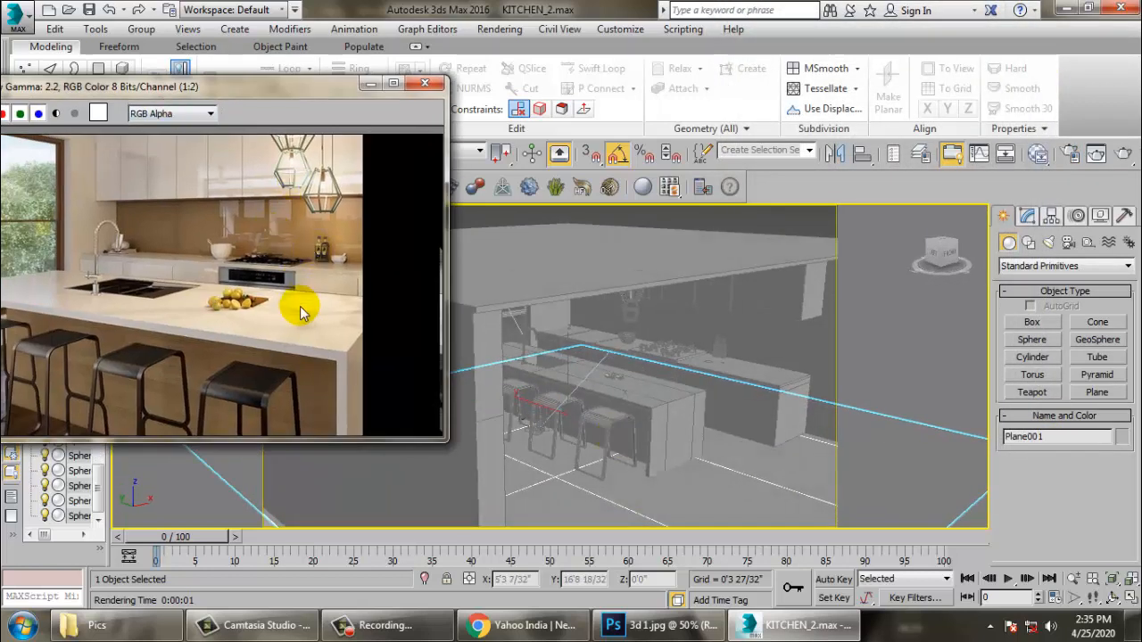
pyautogui.click(687, 425)
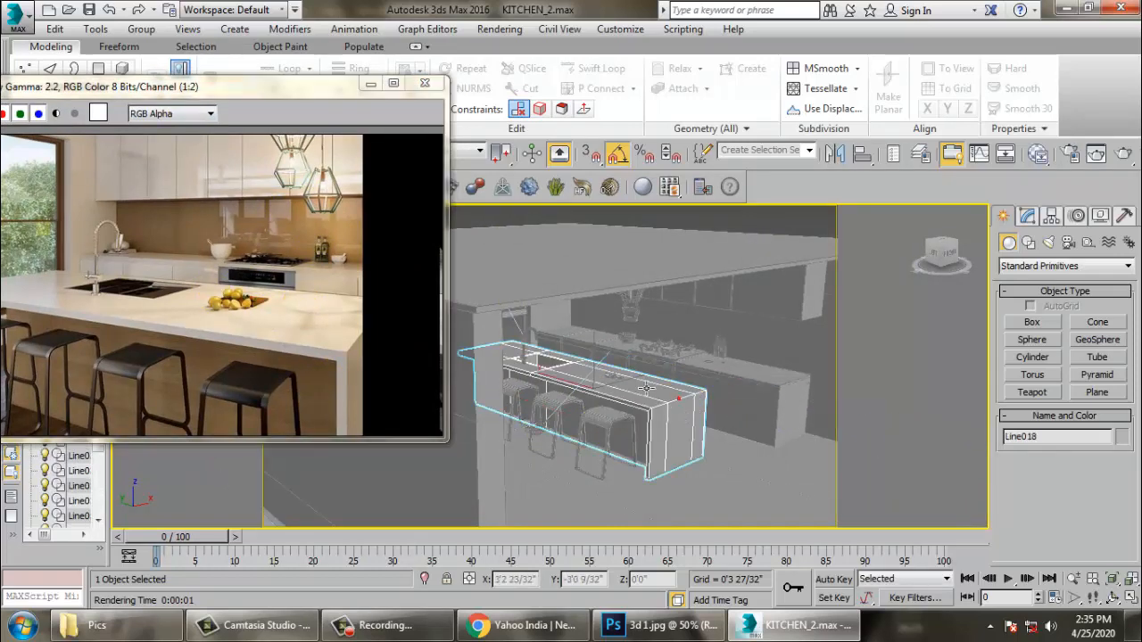
pyautogui.click(179, 326)
pyautogui.keyDown('alt'); pyautogui.moveTo(739, 461); pyautogui.dragTo(699, 422, button='middle'); pyautogui.keyUp('alt')
pyautogui.click(778, 511)
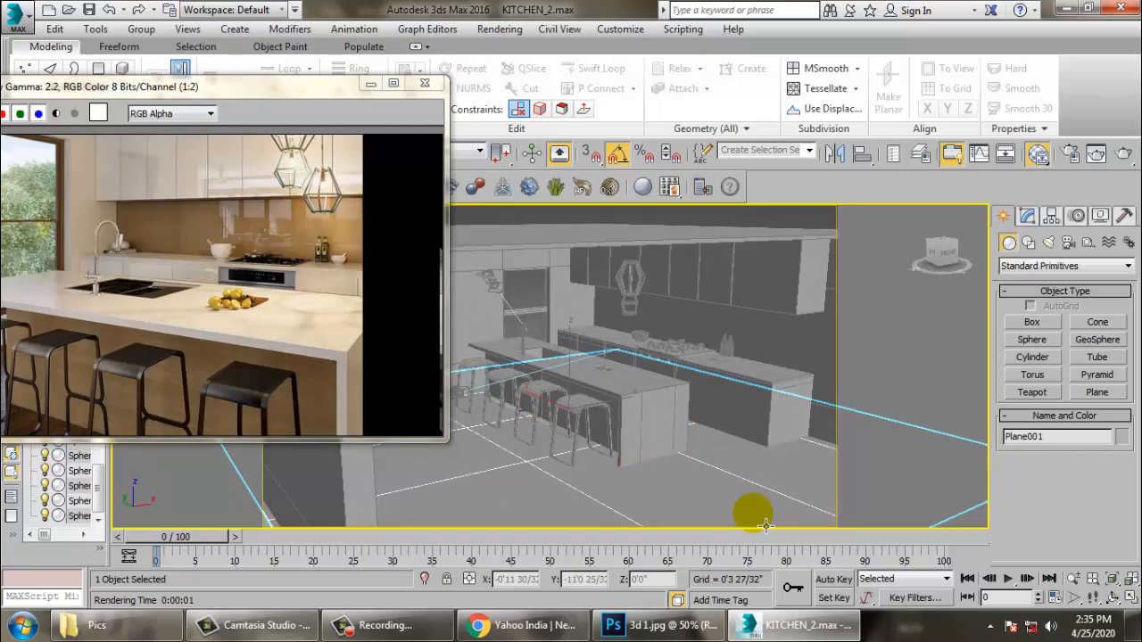
# Step: Open the Slate Material Editor and delete the existing Architectural material node
pyautogui.press('m')
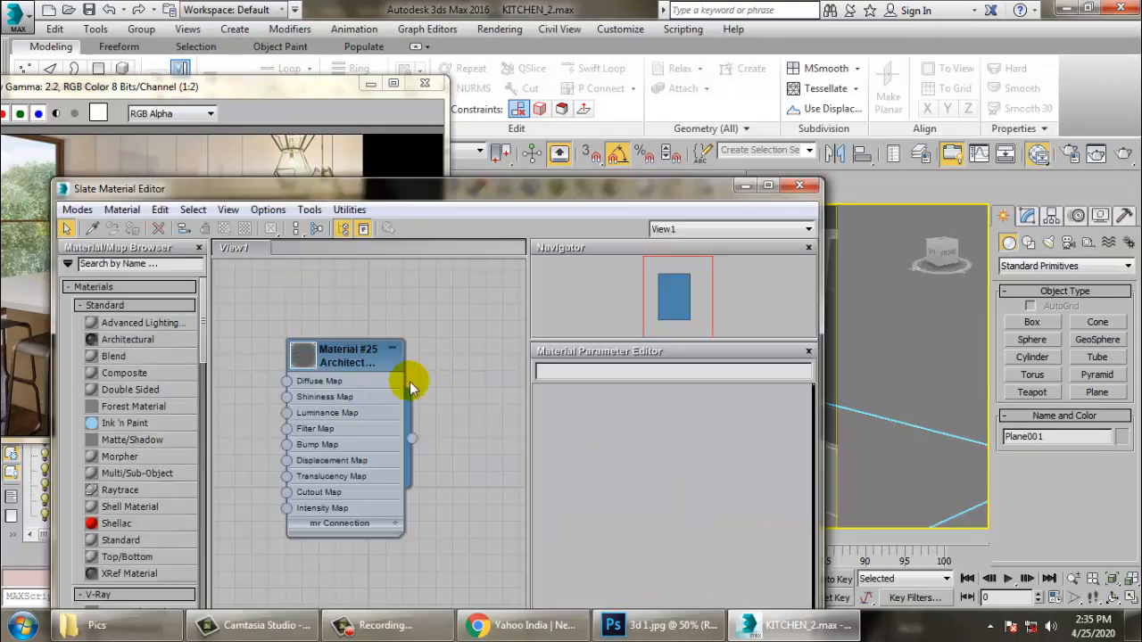
pyautogui.click(351, 354)
pyautogui.press('Delete')
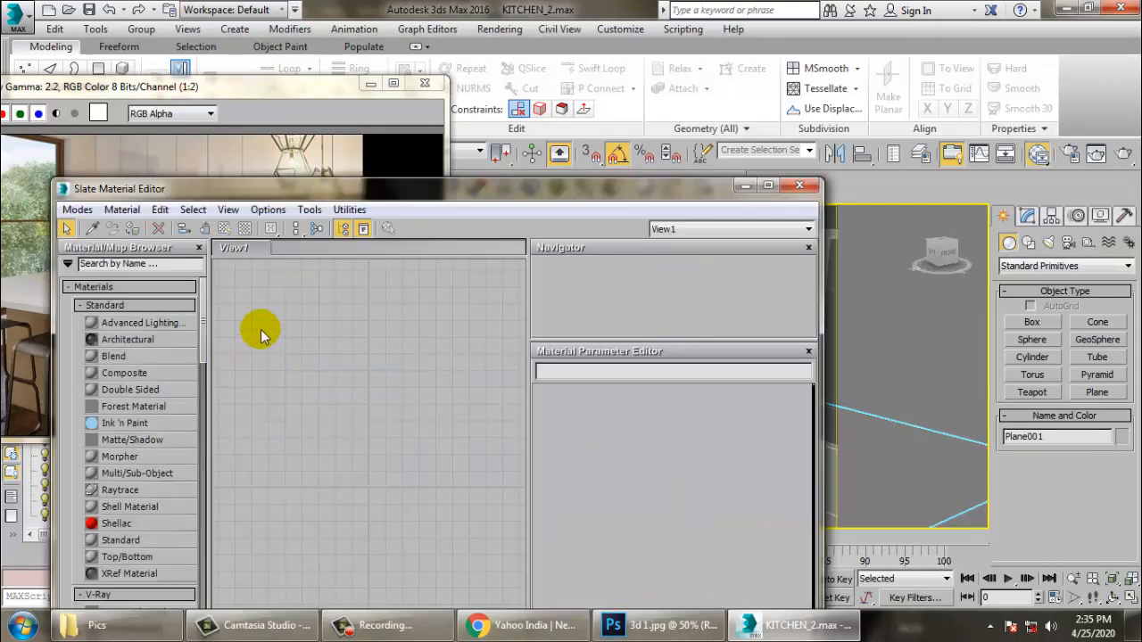
# Step: Add a VRayMtl material to the material view and name it floor
pyautogui.moveTo(201, 314); pyautogui.dragTo(208, 402)
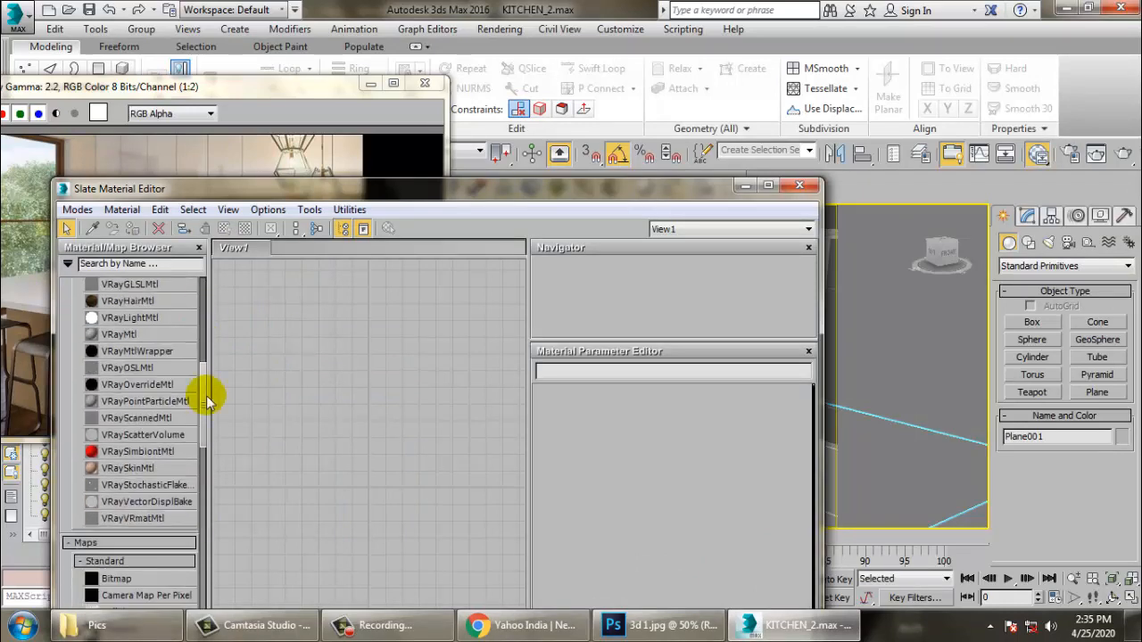
pyautogui.moveTo(358, 340); pyautogui.dragTo(355, 342)
pyautogui.doubleClick(290, 337)
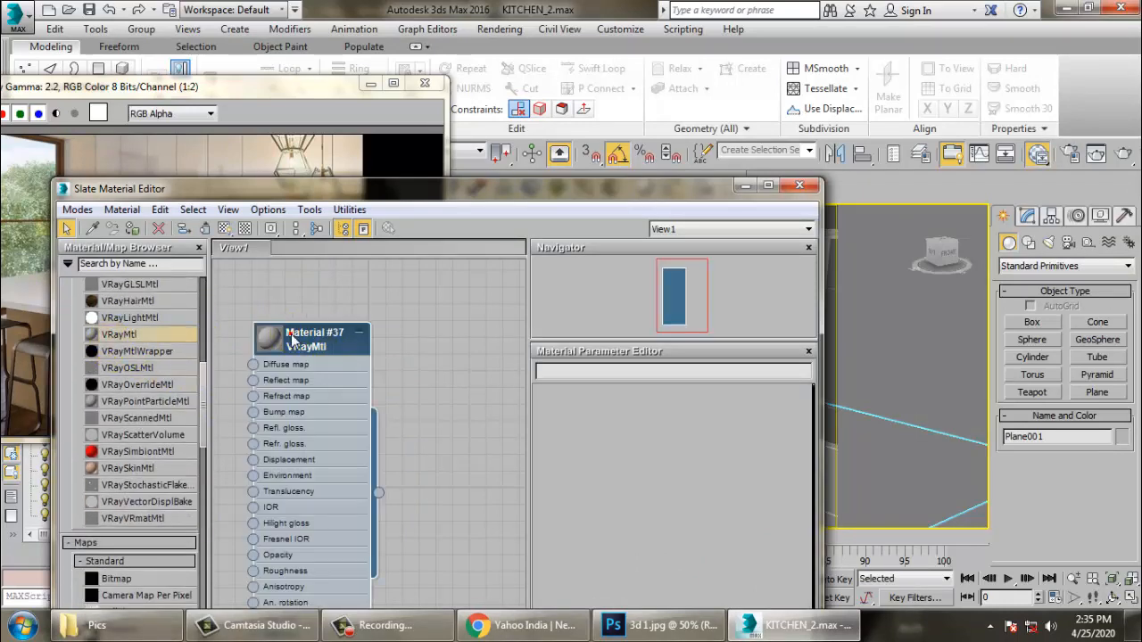
pyautogui.write('floor')
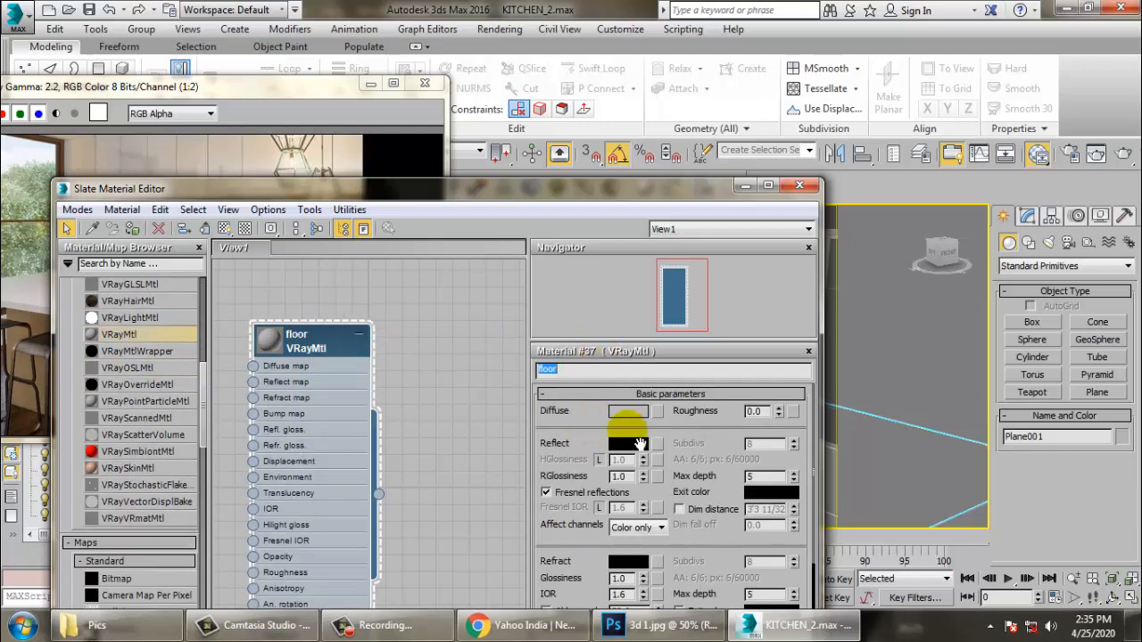
# Step: Load the bitmap wood_texture3813 from the Desktop folder Bathroom texturesss as the floor material's diffuse map
pyautogui.click(660, 410)
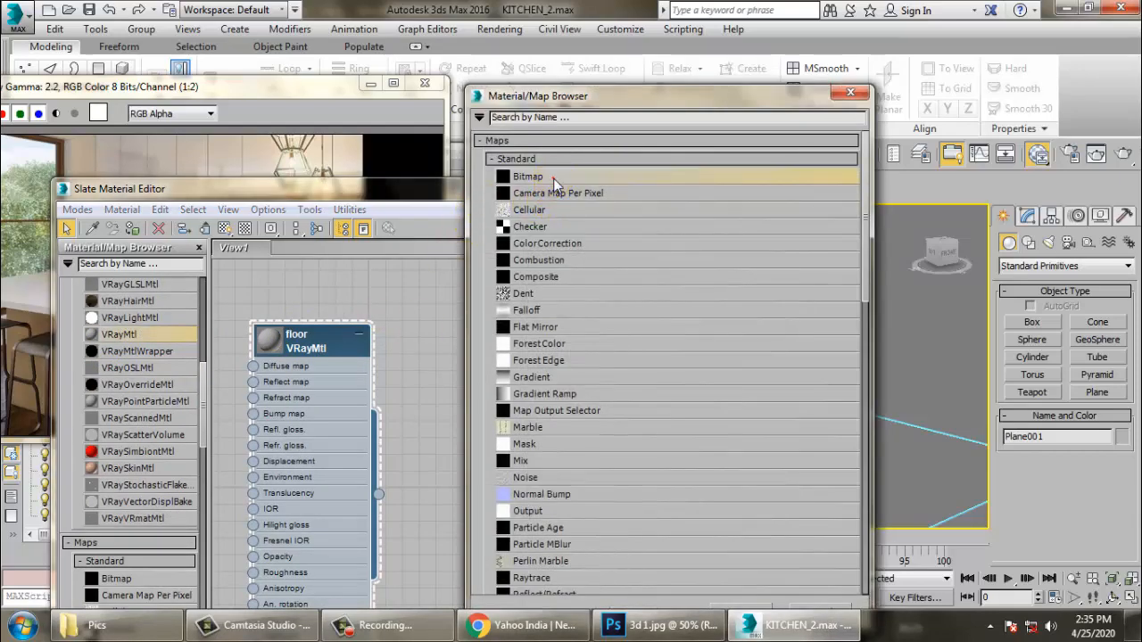
pyautogui.doubleClick(553, 178)
pyautogui.click(63, 153)
pyautogui.click(329, 188)
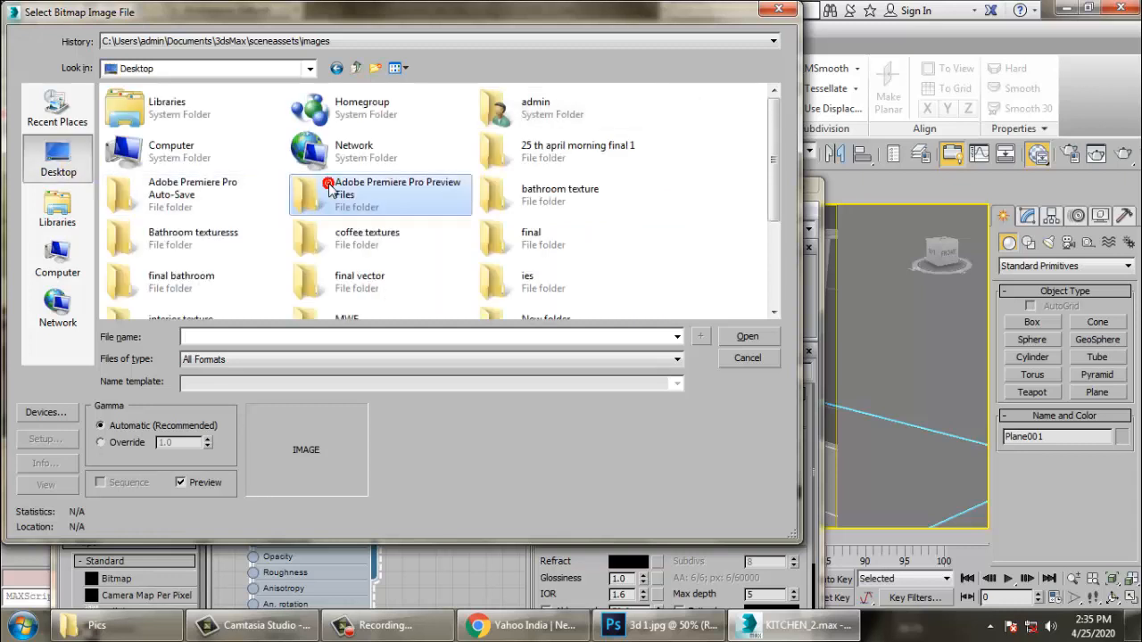
pyautogui.click(548, 191)
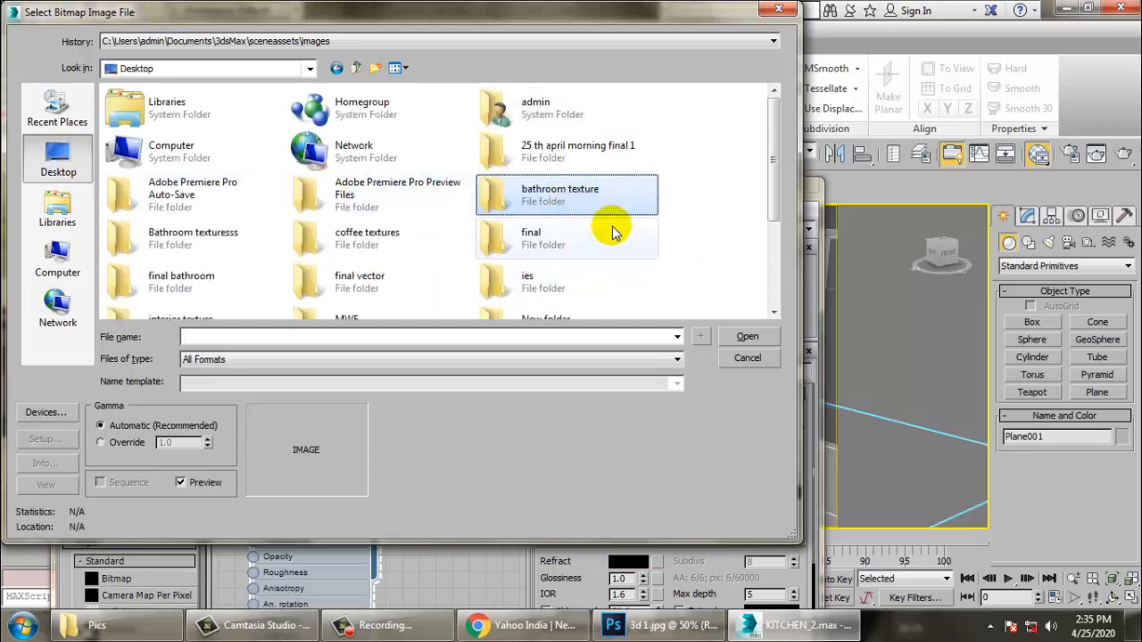
pyautogui.doubleClick(266, 236)
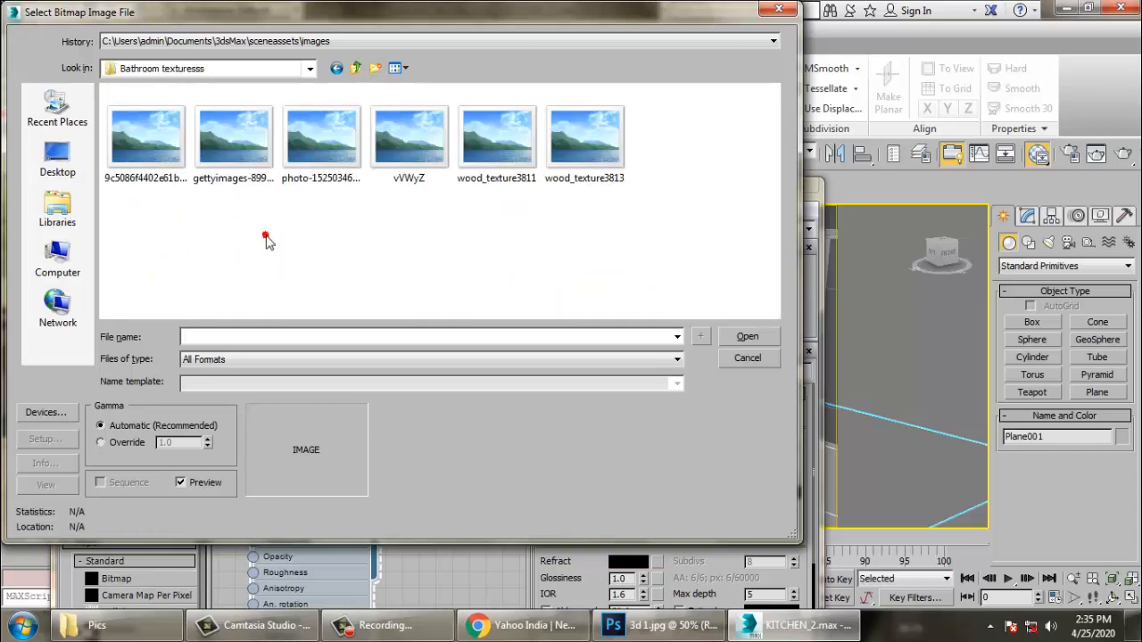
pyautogui.click(122, 128)
pyautogui.press('Right')
pyautogui.press('Right')
pyautogui.press('Right')
pyautogui.press('Right')
pyautogui.press('Right')
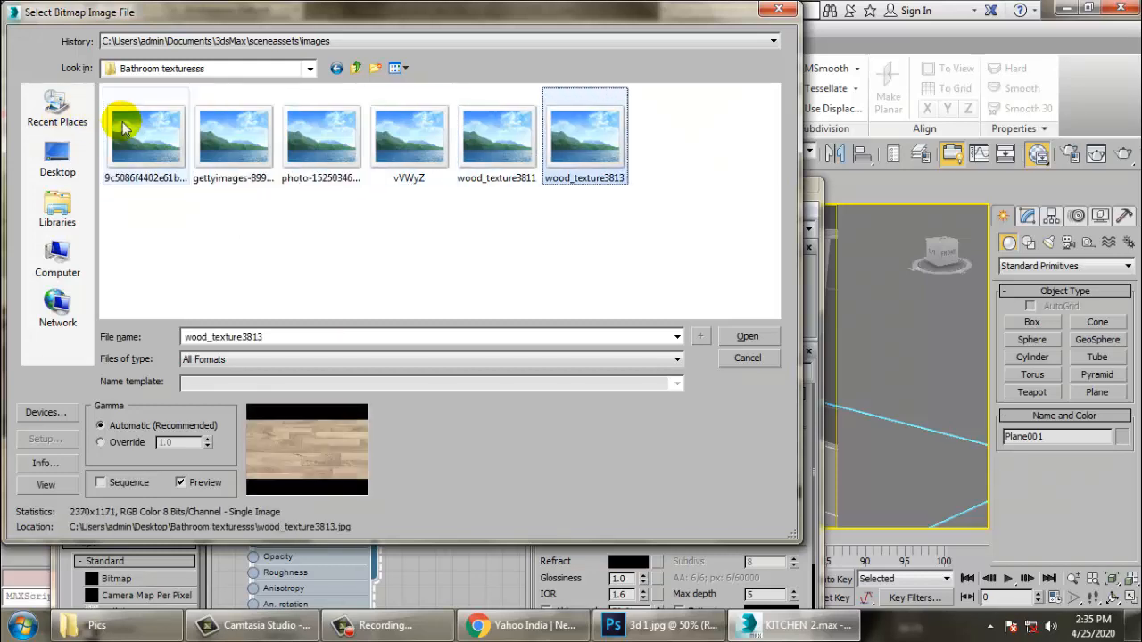
pyautogui.doubleClick(589, 132)
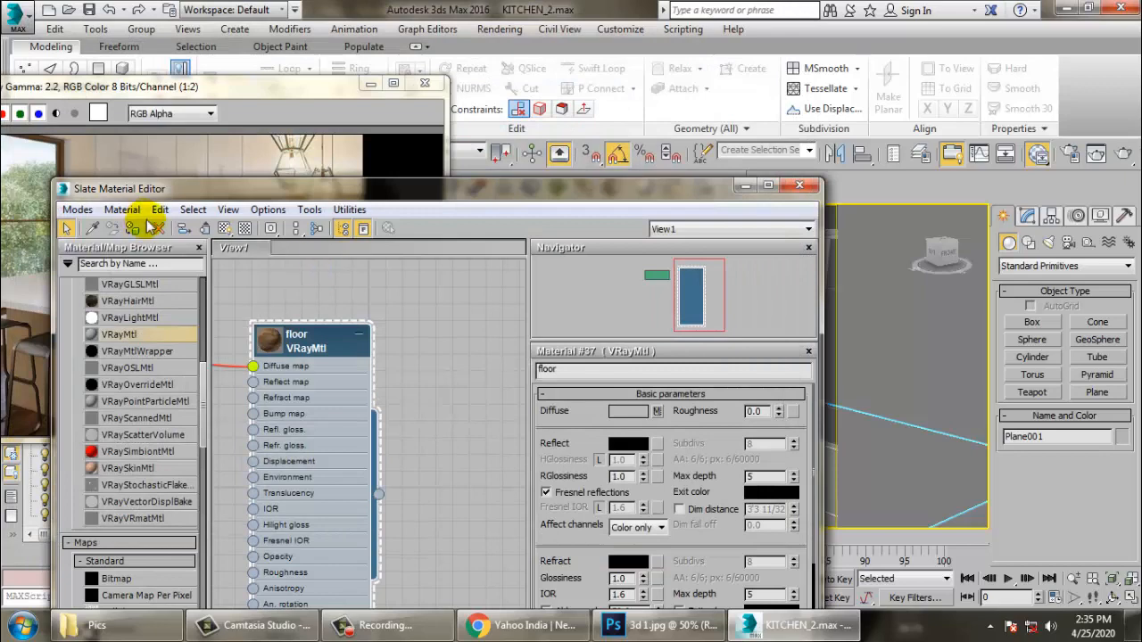
# Step: Assign the floor material to the selected floor plane and display its wood texture in the viewport
pyautogui.click(225, 231)
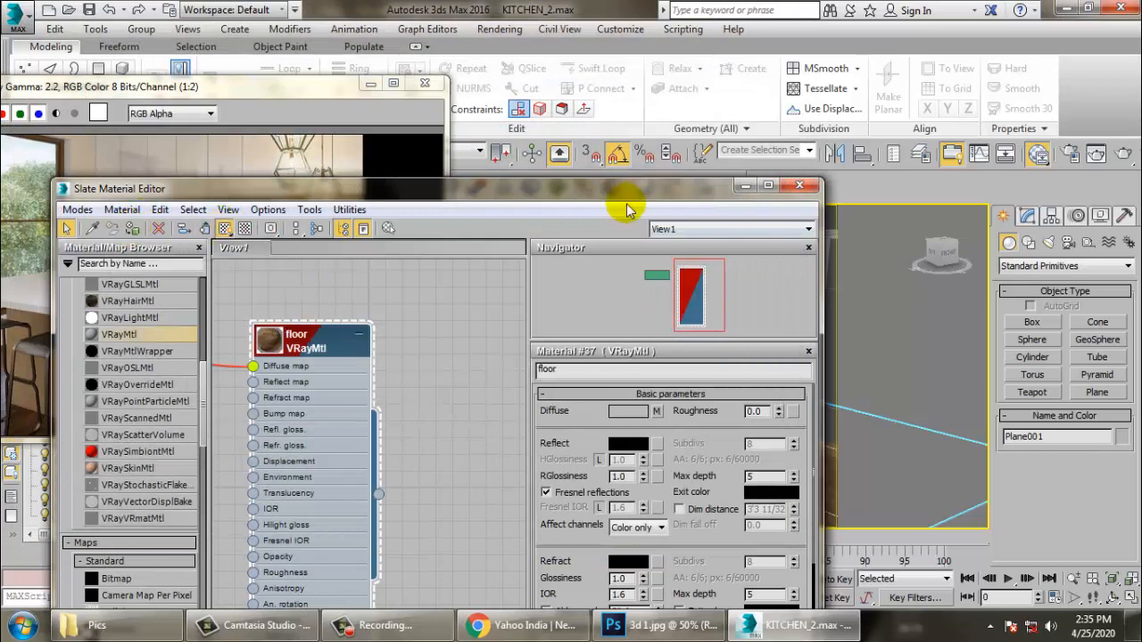
pyautogui.moveTo(650, 191)
pyautogui.mouseDown()
pyautogui.moveTo(374, 135)
pyautogui.moveTo(350, 116)
pyautogui.mouseUp()
pyautogui.keyDown('alt'); pyautogui.moveTo(763, 360); pyautogui.dragTo(783, 321, button='middle'); pyautogui.keyUp('alt')
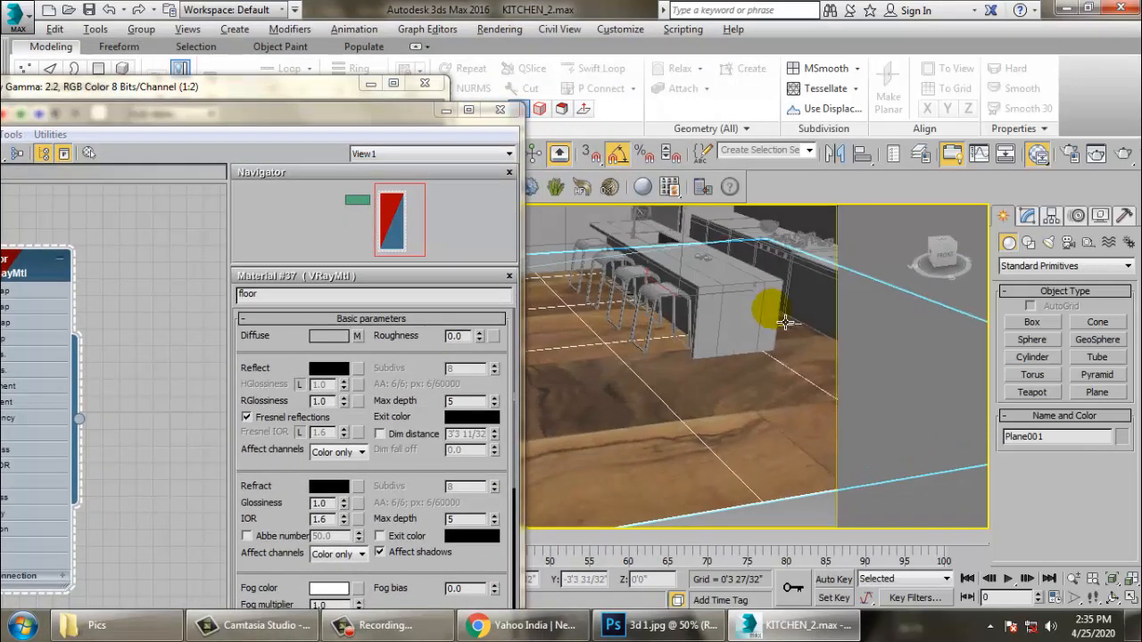
pyautogui.scroll(-5, 739, 331)
pyautogui.scroll(4, 711, 356)
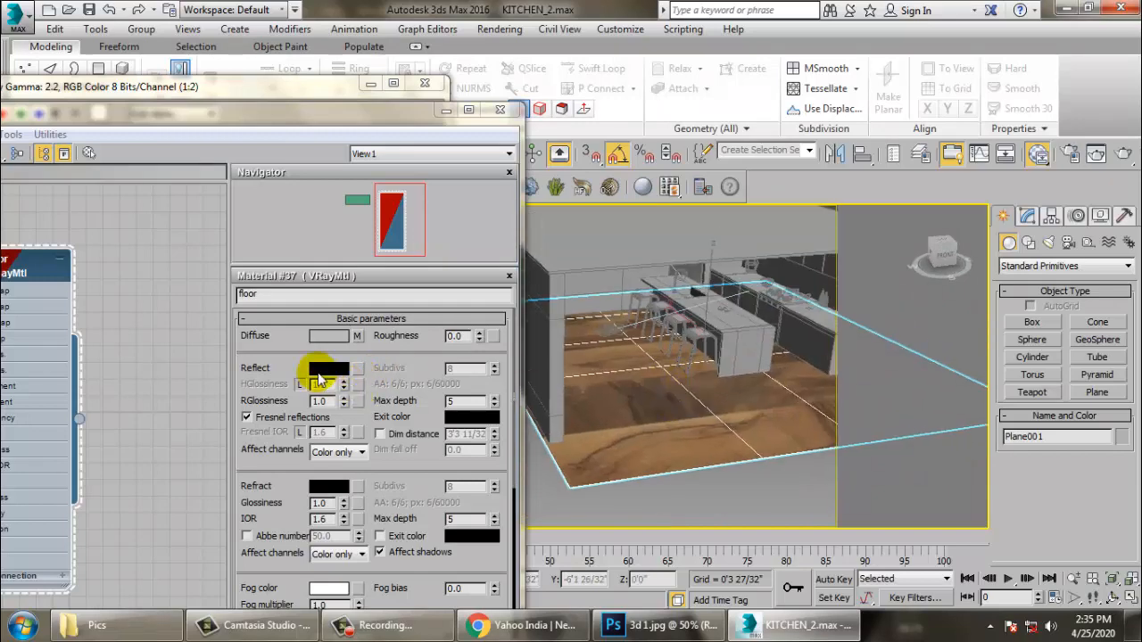
# Step: Set the floor material's reflection colour to grey with a value of 99
pyautogui.click(326, 368)
pyautogui.moveTo(479, 152); pyautogui.dragTo(479, 159)
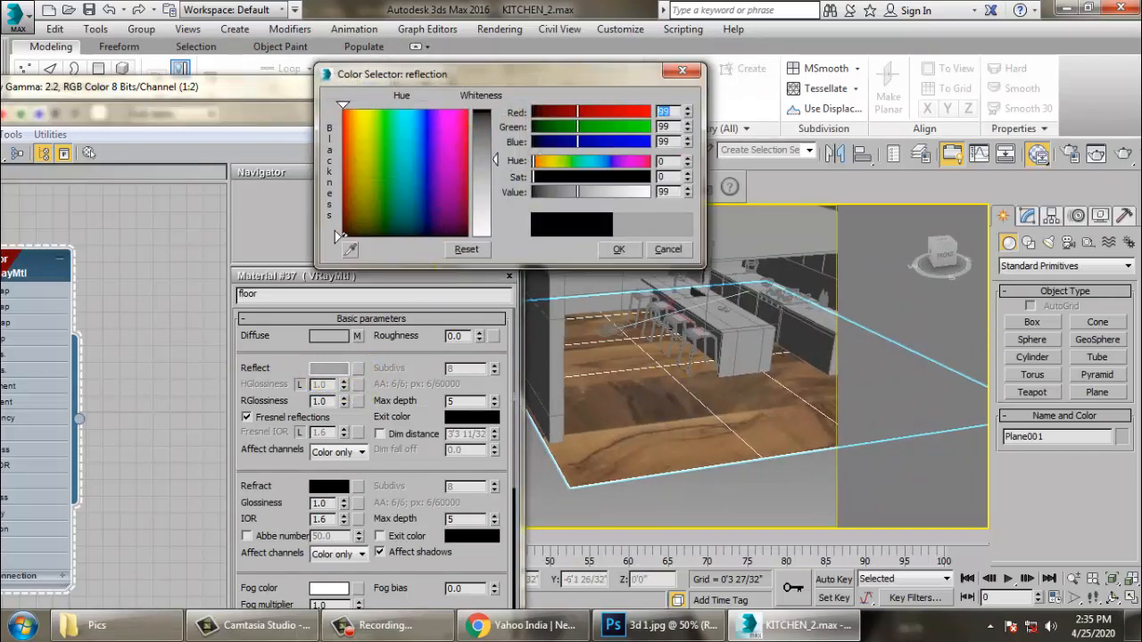
pyautogui.click(625, 253)
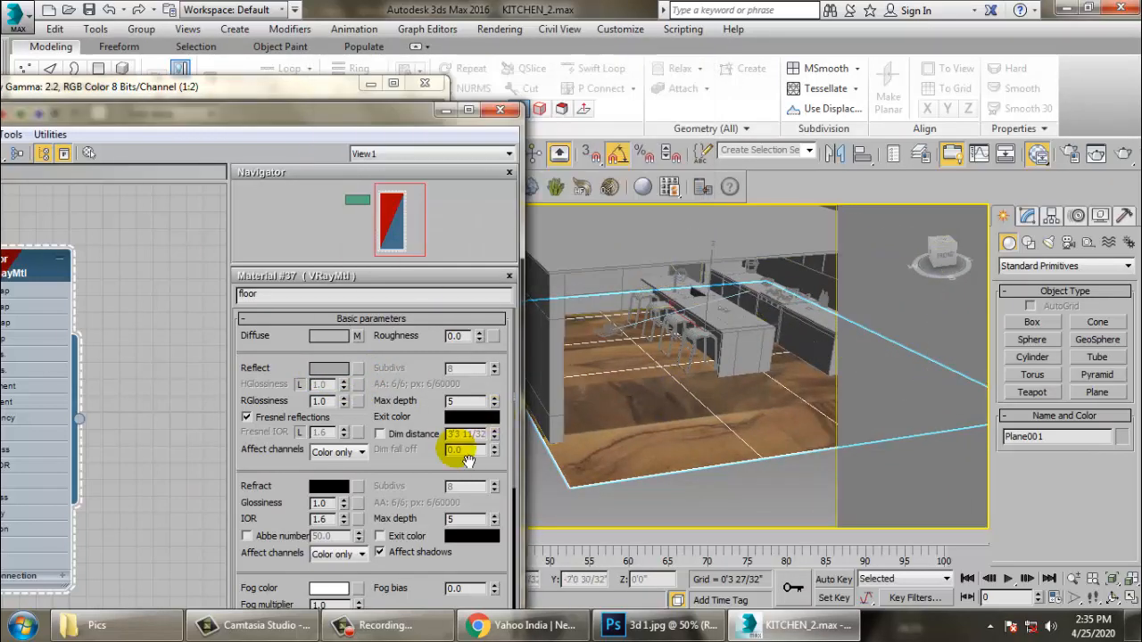
# Step: Open the floor material's wood bitmap settings and set its V tiling to 5.1
pyautogui.click(356, 335)
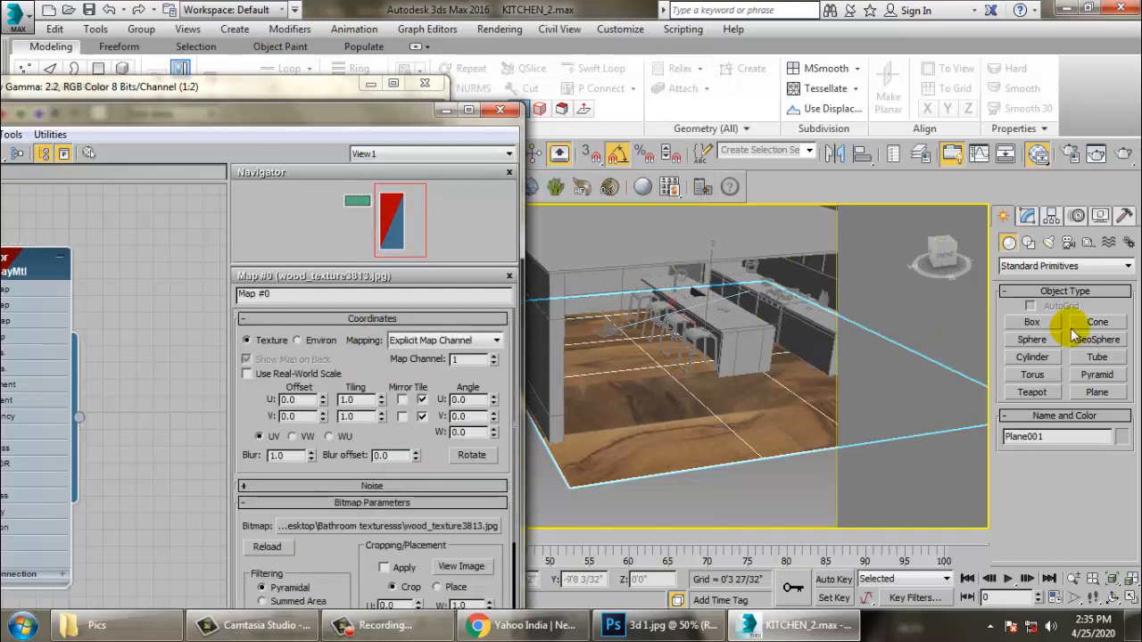
pyautogui.moveTo(381, 403)
pyautogui.mouseDown()
pyautogui.moveTo(379, 387)
pyautogui.moveTo(382, 416)
pyautogui.moveTo(382, 398)
pyautogui.mouseUp()
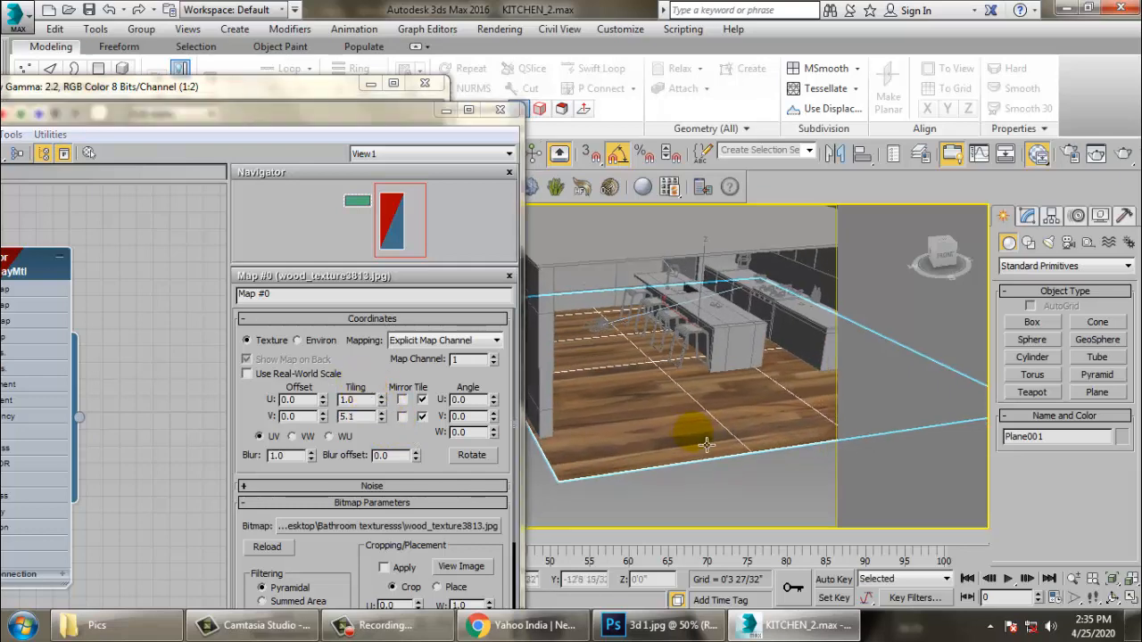
pyautogui.scroll(3, 706, 444)
pyautogui.moveTo(714, 447); pyautogui.dragTo(702, 425, button='middle')
pyautogui.scroll(-2, 703, 443)
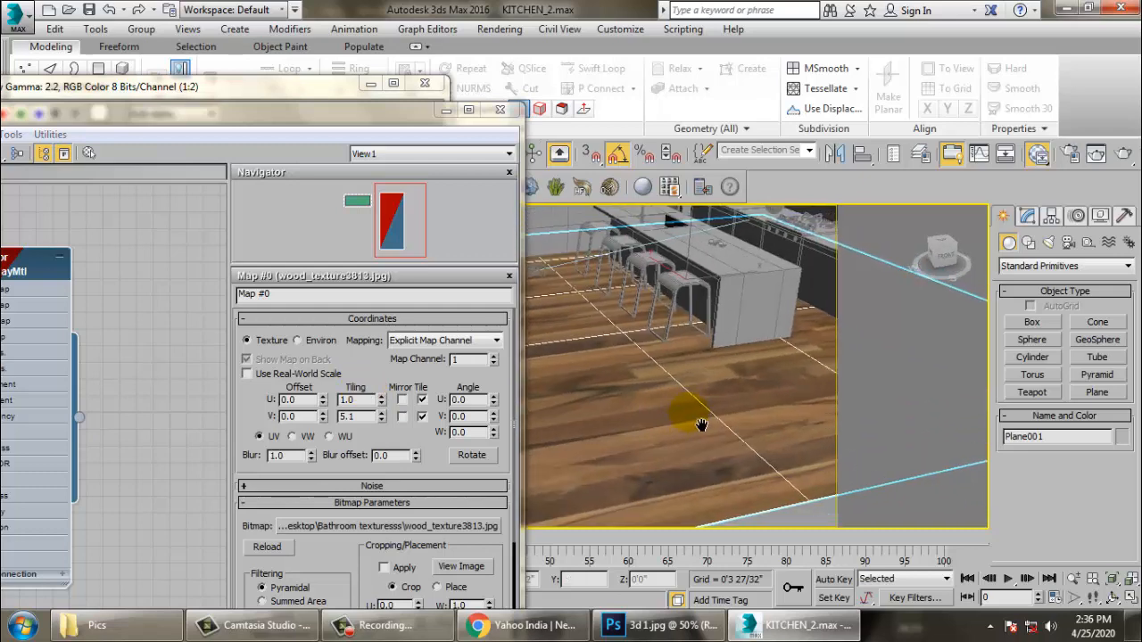
pyautogui.scroll(-4, 702, 426)
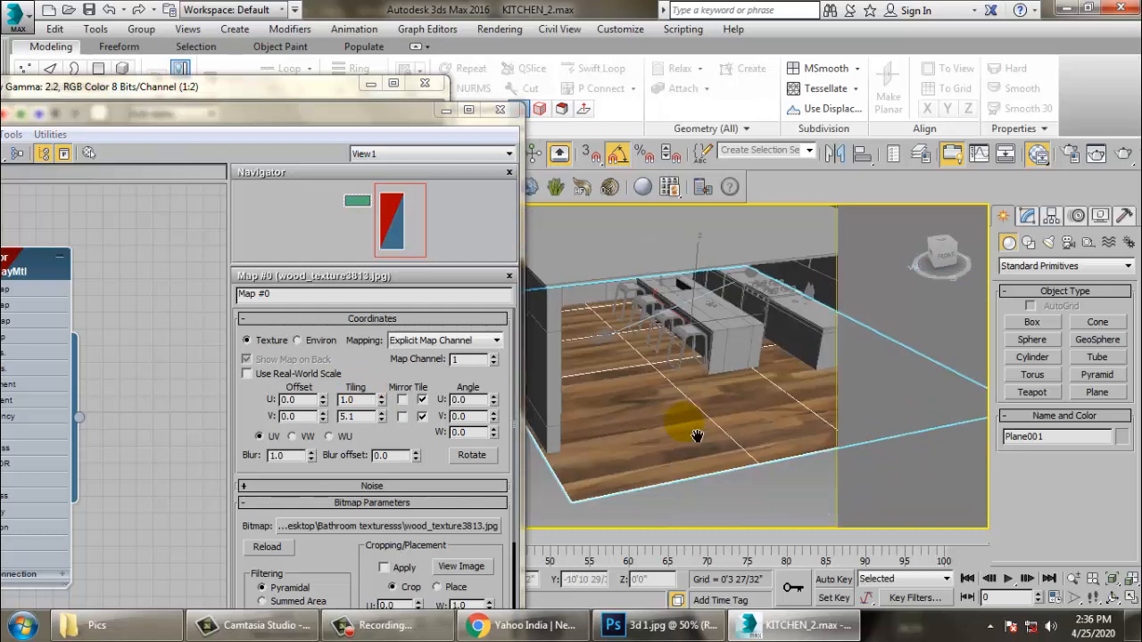
# Step: Apply a UVW Map modifier with box mapping to the floor plane
pyautogui.click(1026, 218)
pyautogui.click(1128, 264)
pyautogui.press('u')
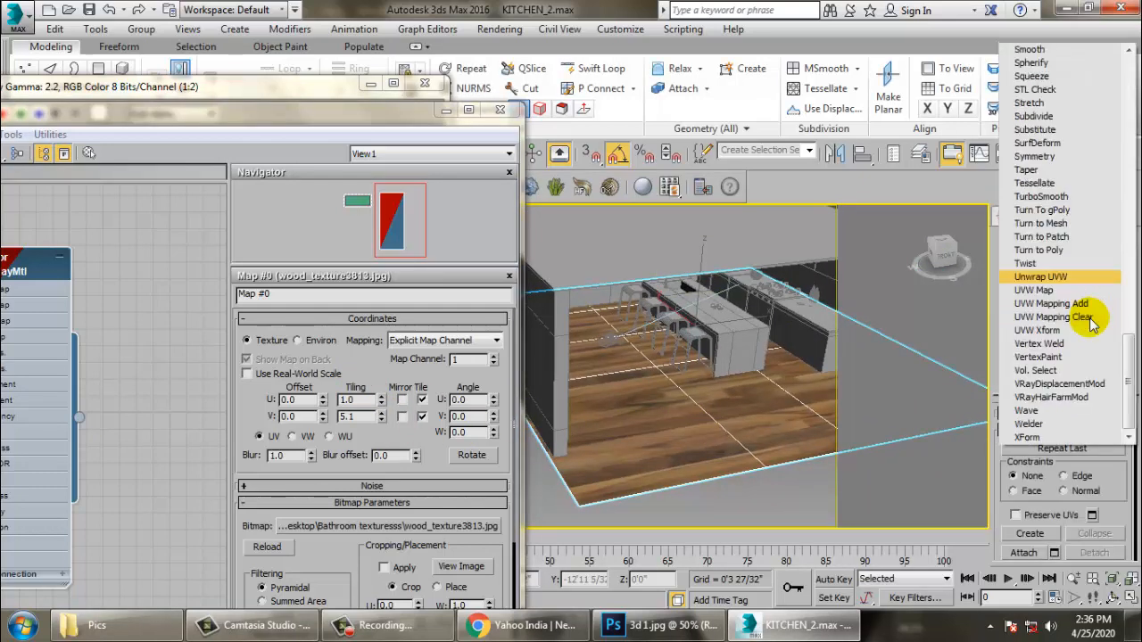
pyautogui.click(1044, 289)
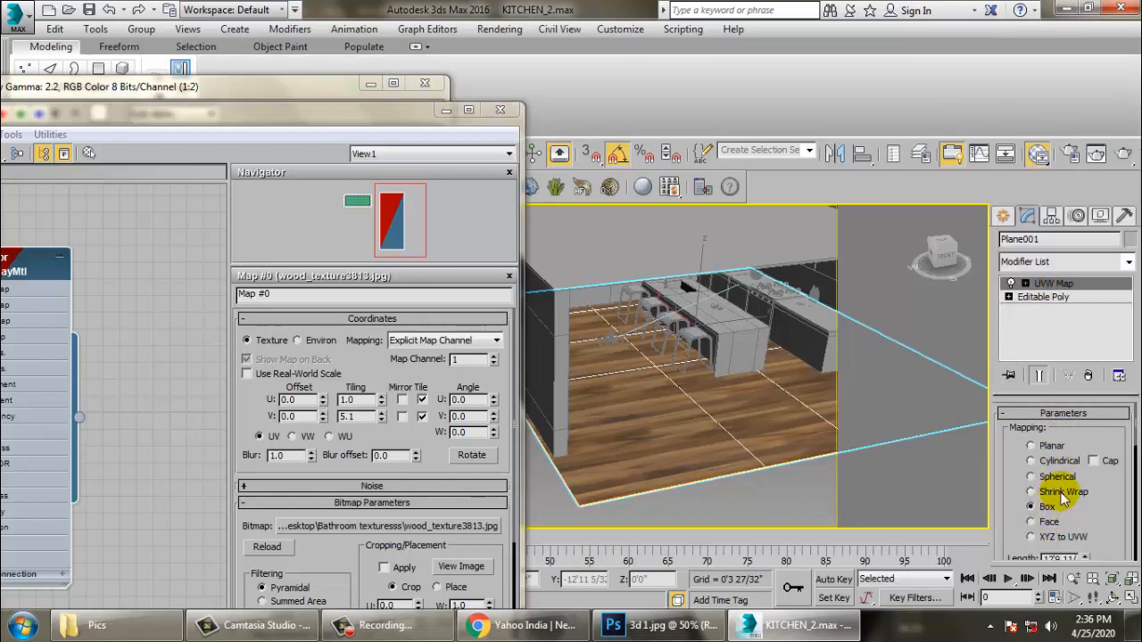
# Step: Rotate the floor's UVW Map gizmo horizontally so the wood planks run in the other direction
pyautogui.click(1055, 298)
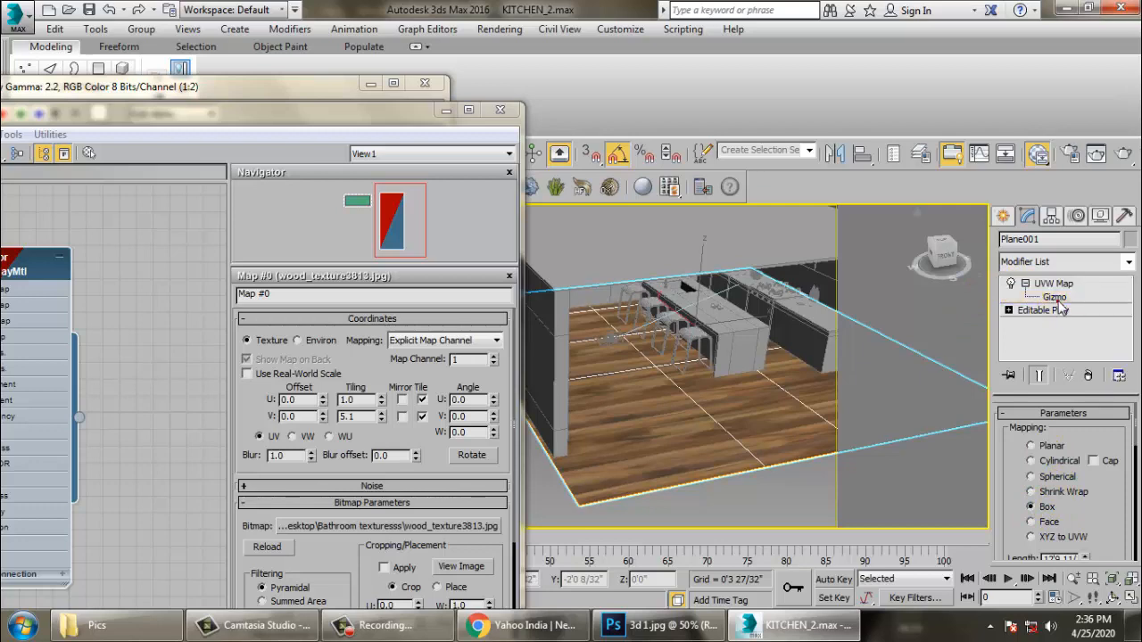
pyautogui.press('e')
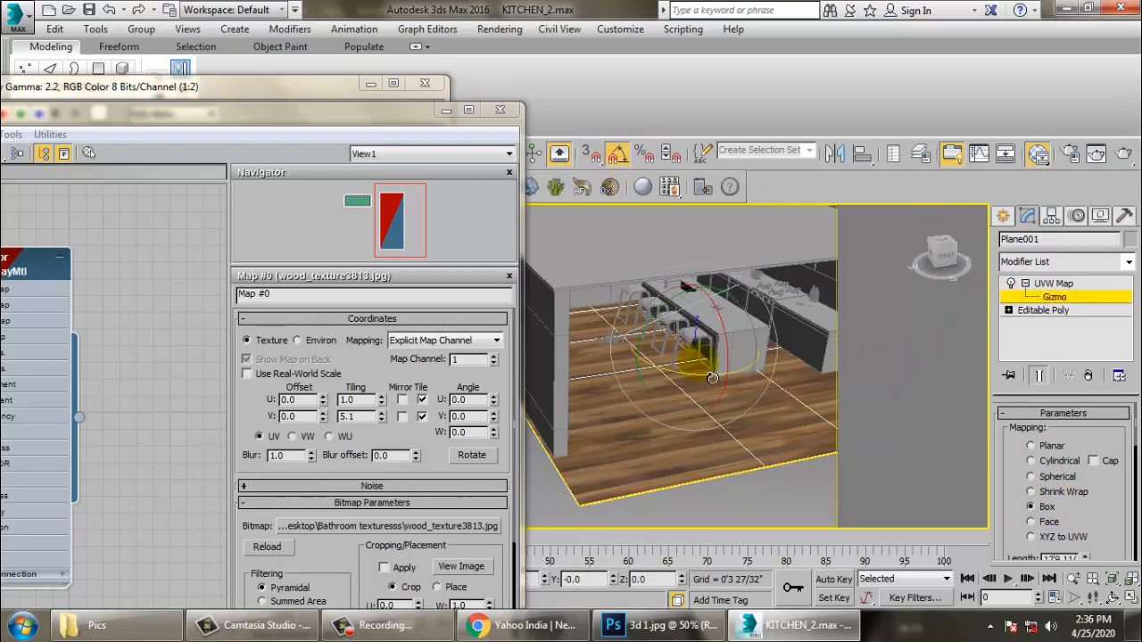
pyautogui.moveTo(714, 390); pyautogui.dragTo(709, 390)
pyautogui.press('w')
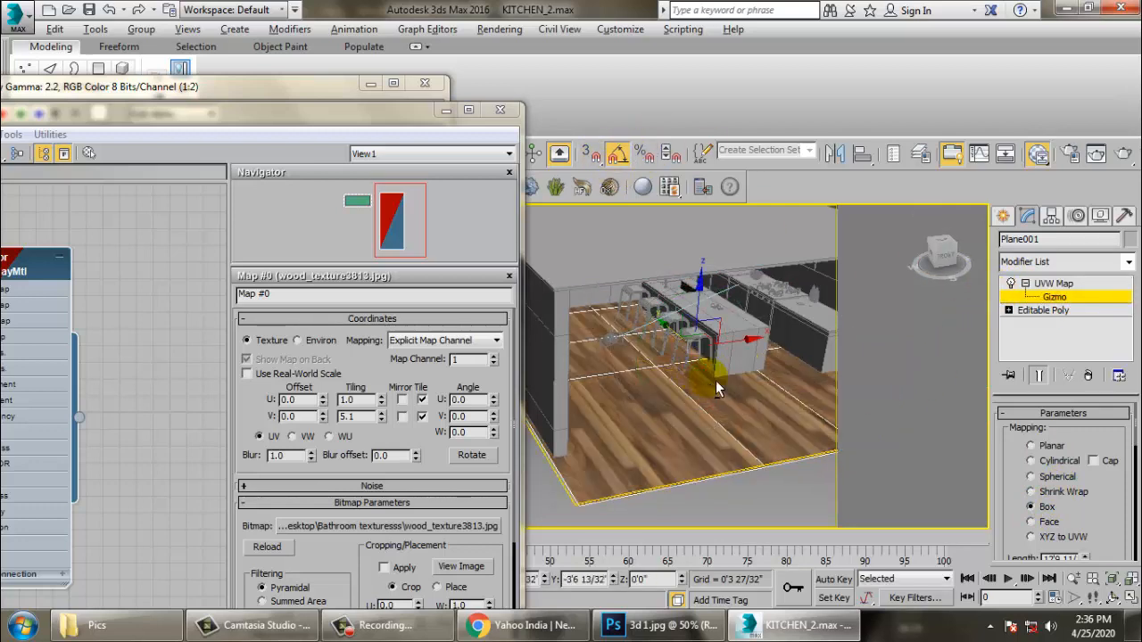
pyautogui.scroll(5, 686, 371)
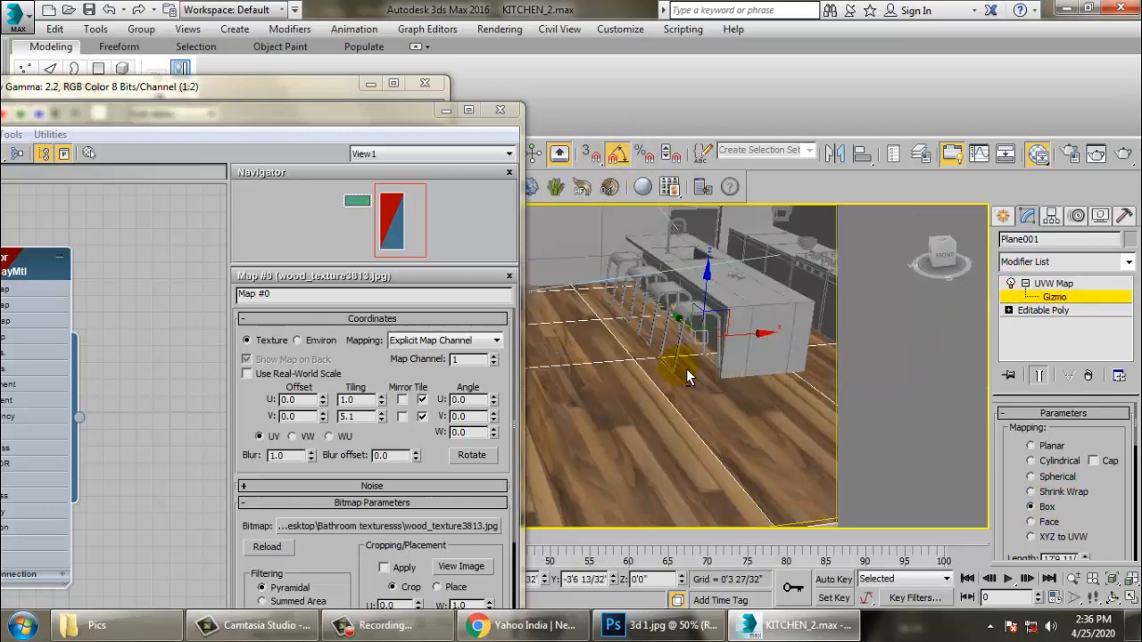
# Step: Set the wood bitmap's V tiling to 4.0 and U tiling to 2.0
pyautogui.click(381, 419)
pyautogui.moveTo(401, 431); pyautogui.dragTo(399, 438)
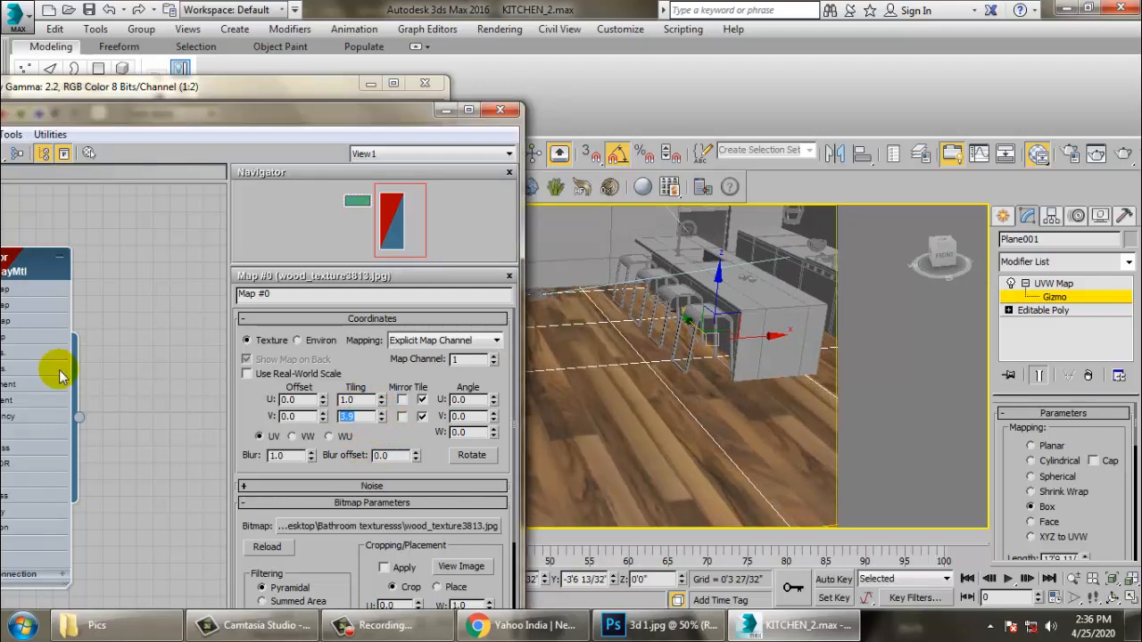
pyautogui.press('Return')
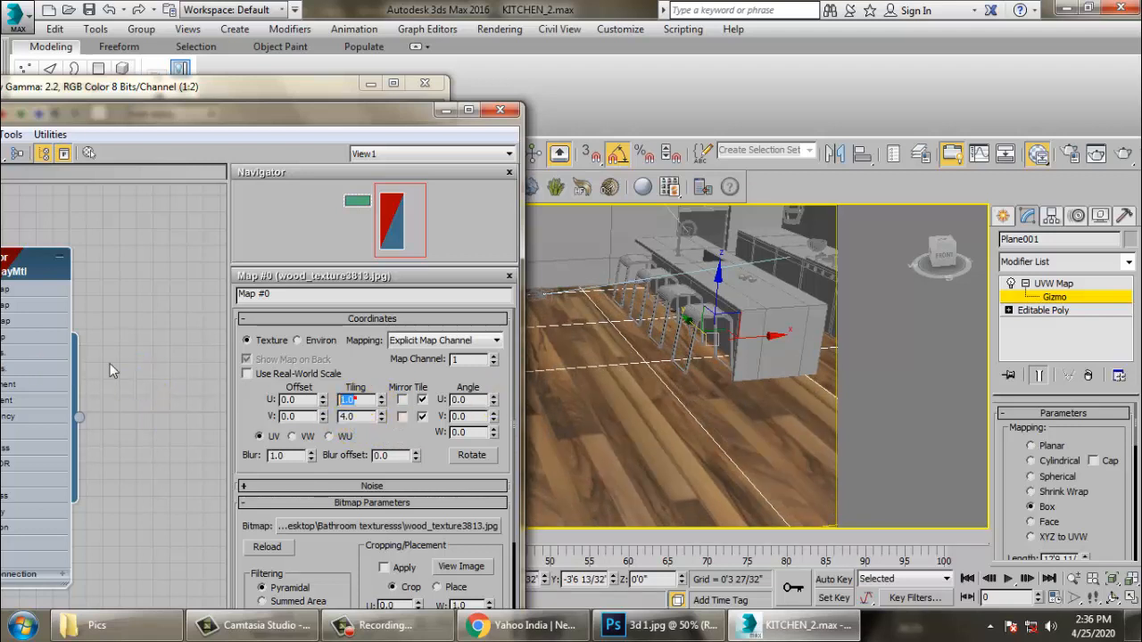
pyautogui.write('2')
pyautogui.press('Return')
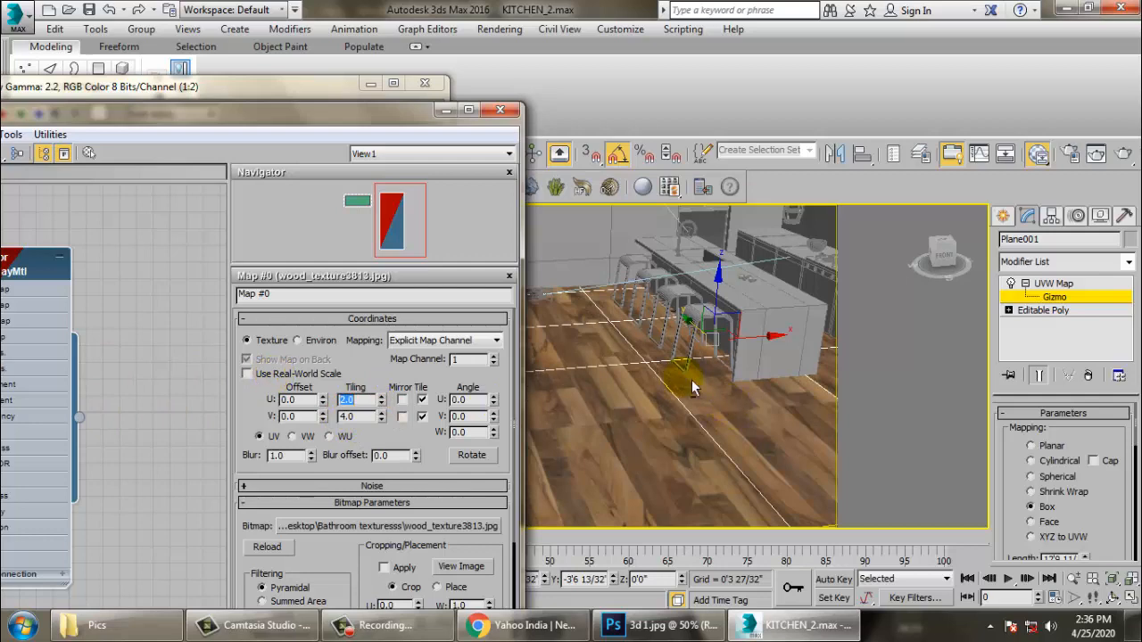
# Step: Set the wood bitmap's U and V tiling both back to 1.0 and compare the plank scale on the floor
pyautogui.keyDown('alt'); pyautogui.moveTo(694, 387); pyautogui.dragTo(627, 451, button='middle'); pyautogui.keyUp('alt')
pyautogui.scroll(3, 635, 432)
pyautogui.scroll(2, 685, 455)
pyautogui.scroll(2, 635, 434)
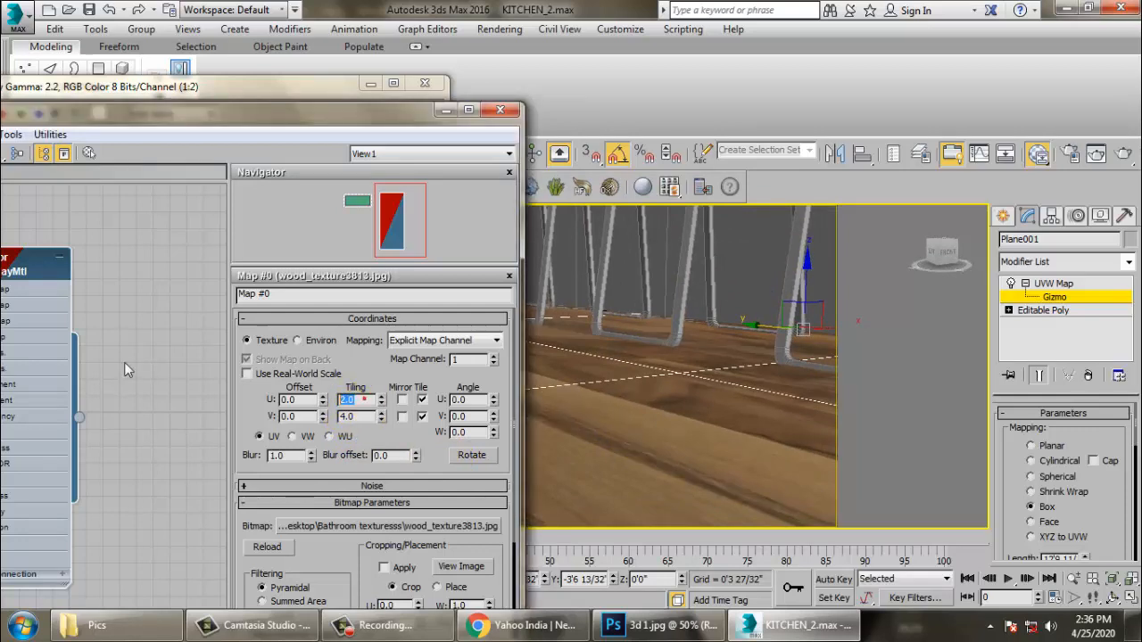
pyautogui.write('1')
pyautogui.press('Tab')
pyautogui.write('1')
pyautogui.press('Return')
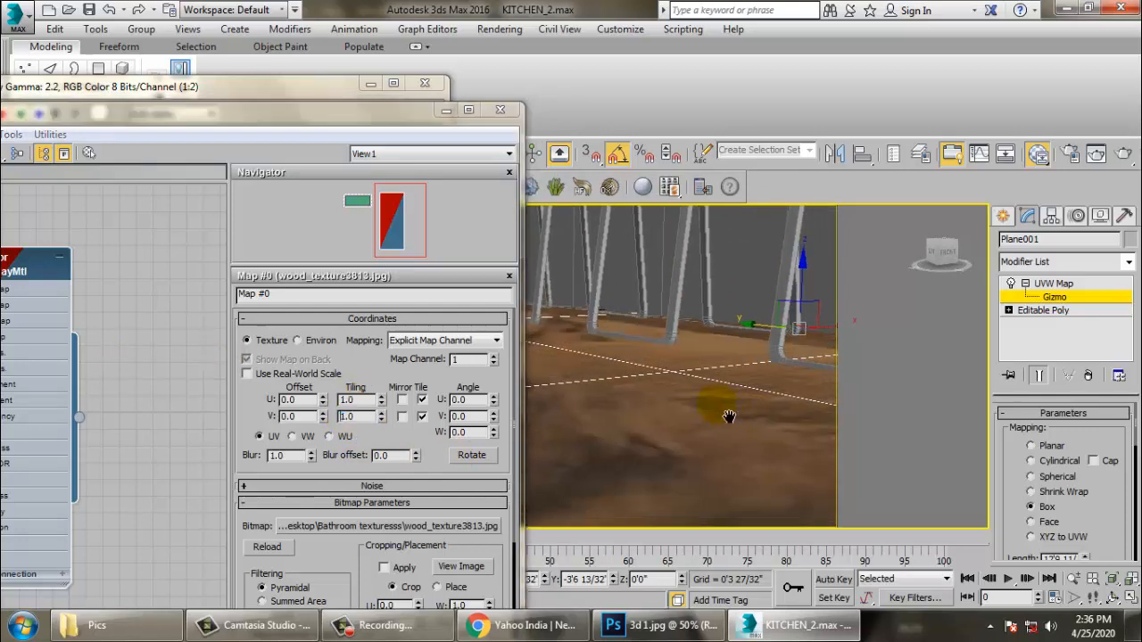
pyautogui.scroll(-5, 669, 471)
pyautogui.scroll(3, 665, 461)
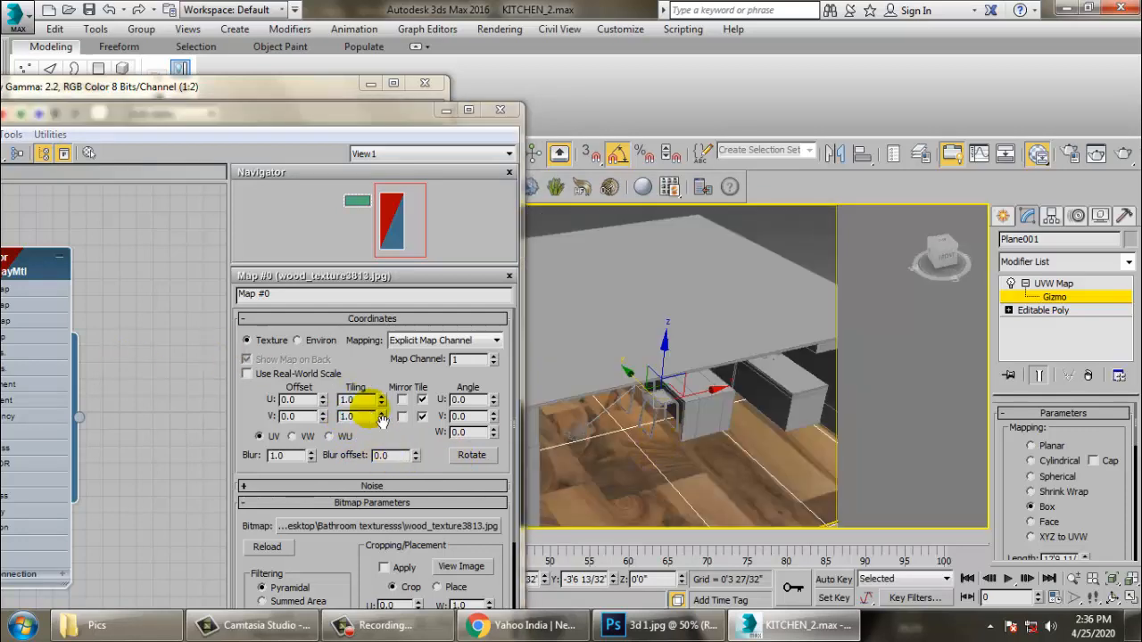
# Step: Restore the wood bitmap's tiling to 2.0 in U and 4.0 in V
pyautogui.doubleClick(353, 399)
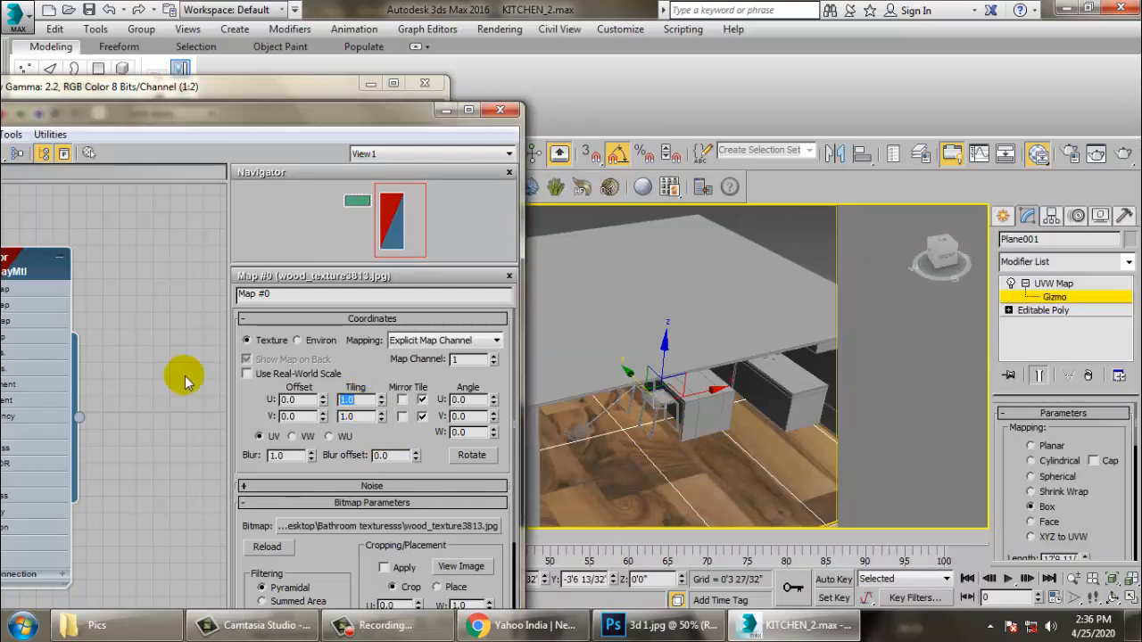
pyautogui.write('2')
pyautogui.press('Tab')
pyautogui.write('4')
pyautogui.press('Return')
pyautogui.click(639, 465)
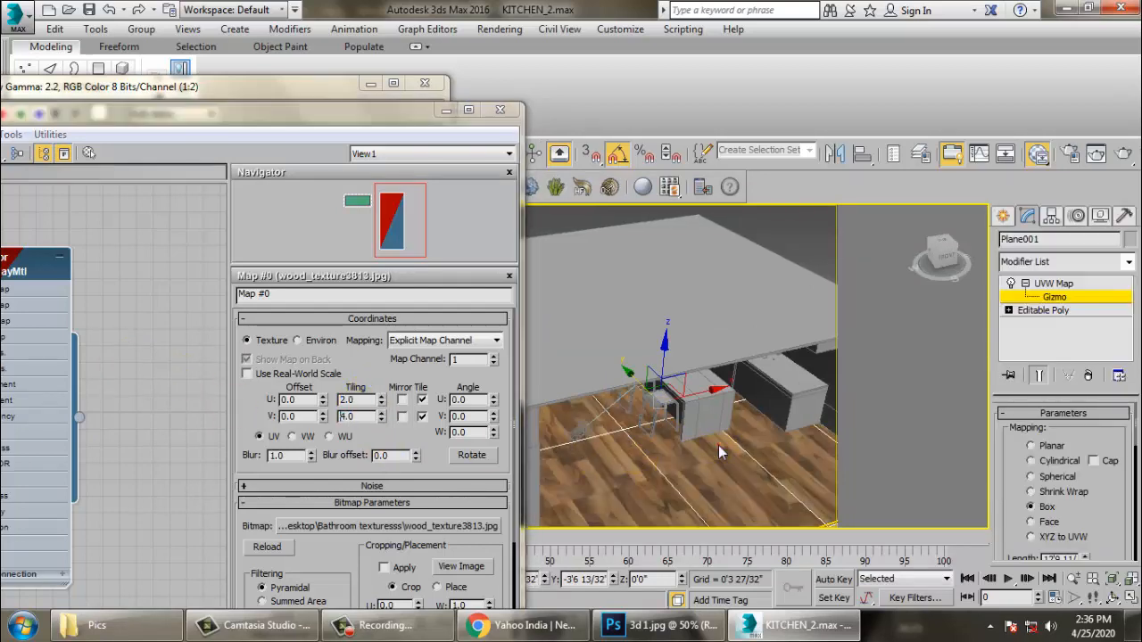
# Step: Switch the viewport to the physical camera view and place the kitchen.jpg reference photo beside the scene, with the material editor minimized
pyautogui.press('c')
pyautogui.doubleClick(556, 191)
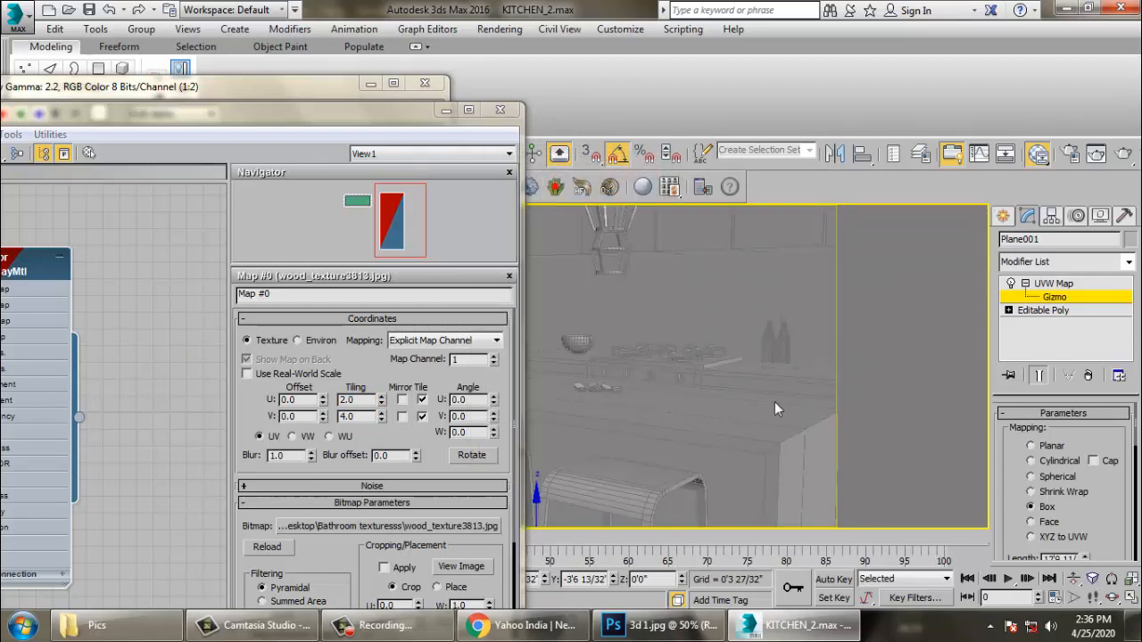
pyautogui.click(445, 109)
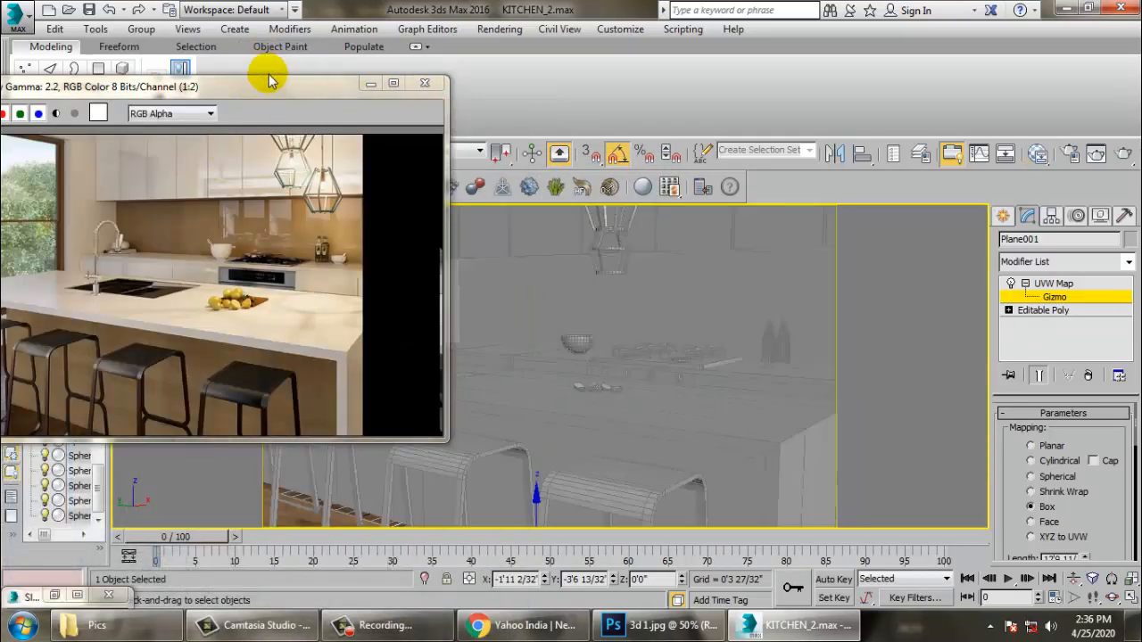
pyautogui.moveTo(259, 98); pyautogui.dragTo(945, 515)
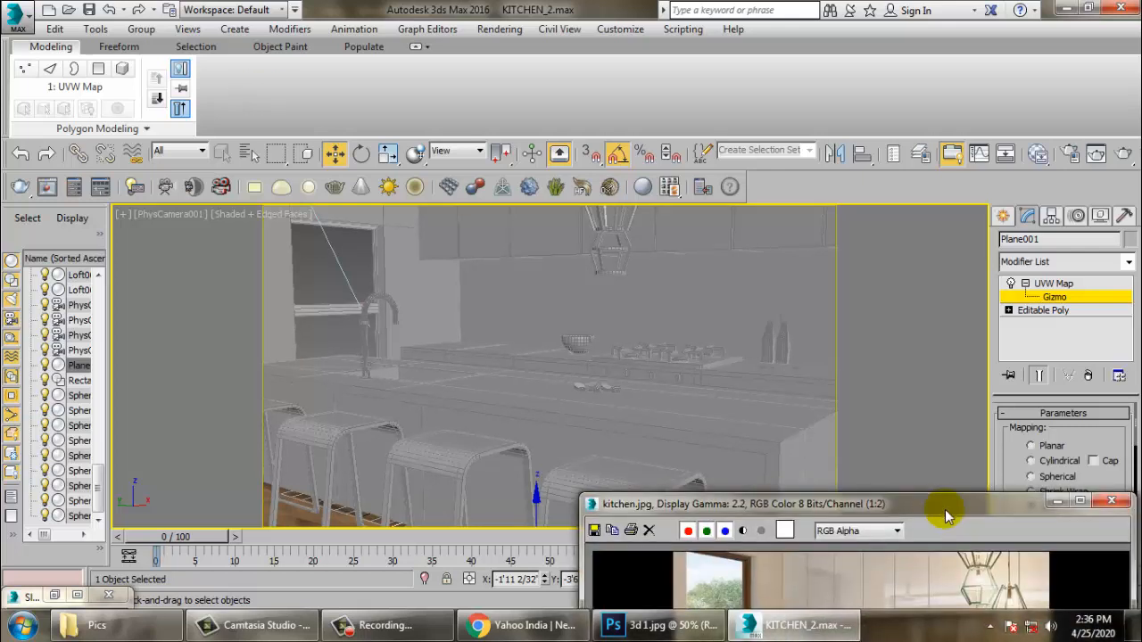
pyautogui.moveTo(944, 515); pyautogui.dragTo(337, 130)
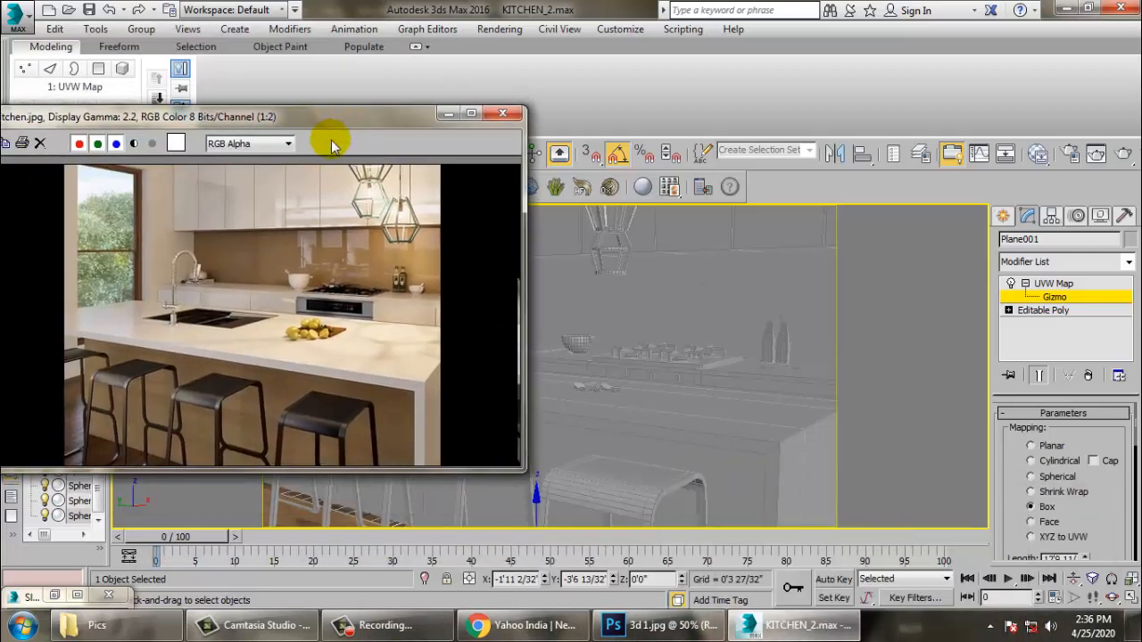
# Step: Leave gizmo editing on the floor, select the room's wall object Box001 and show its modifier settings
pyautogui.click(1003, 216)
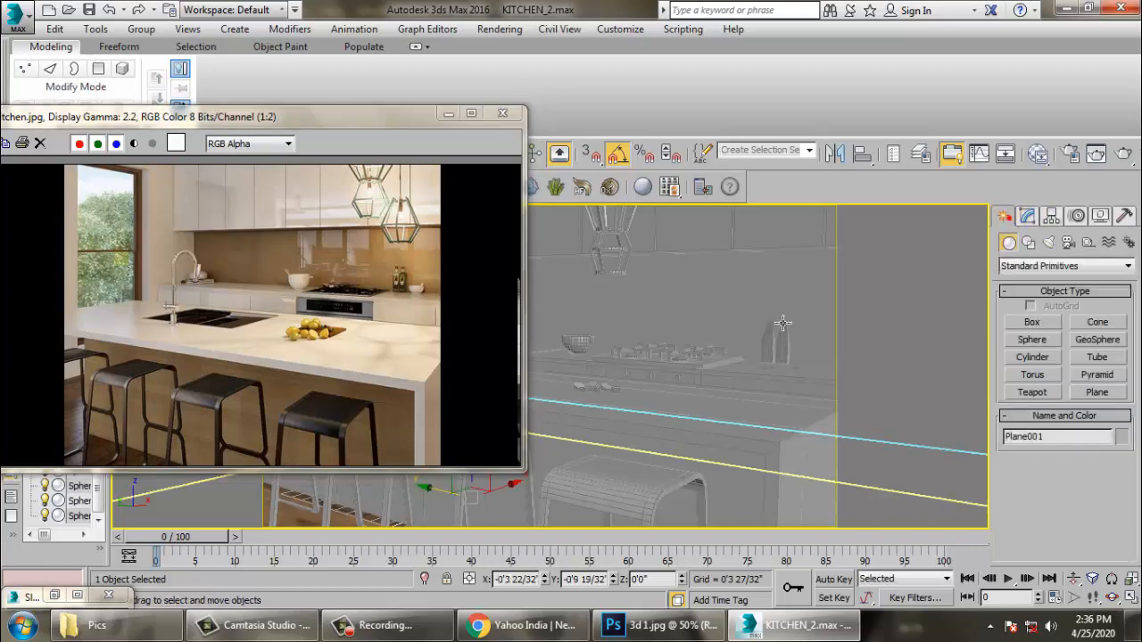
pyautogui.click(758, 300)
pyautogui.click(384, 186)
pyautogui.moveTo(336, 128); pyautogui.dragTo(700, 441)
pyautogui.click(432, 269)
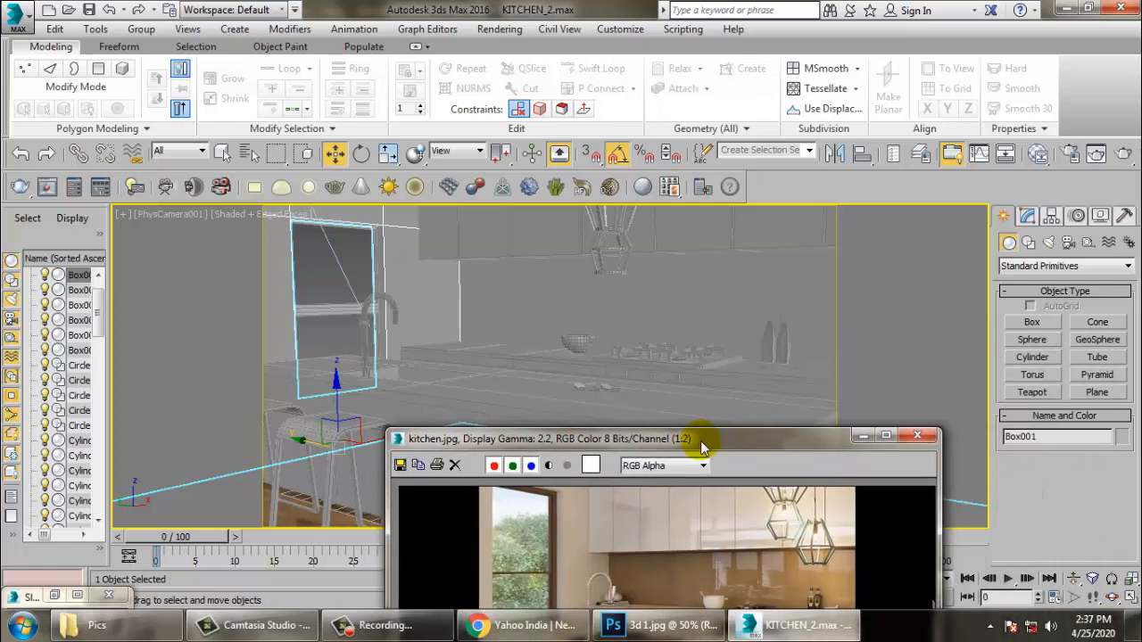
pyautogui.click(1029, 215)
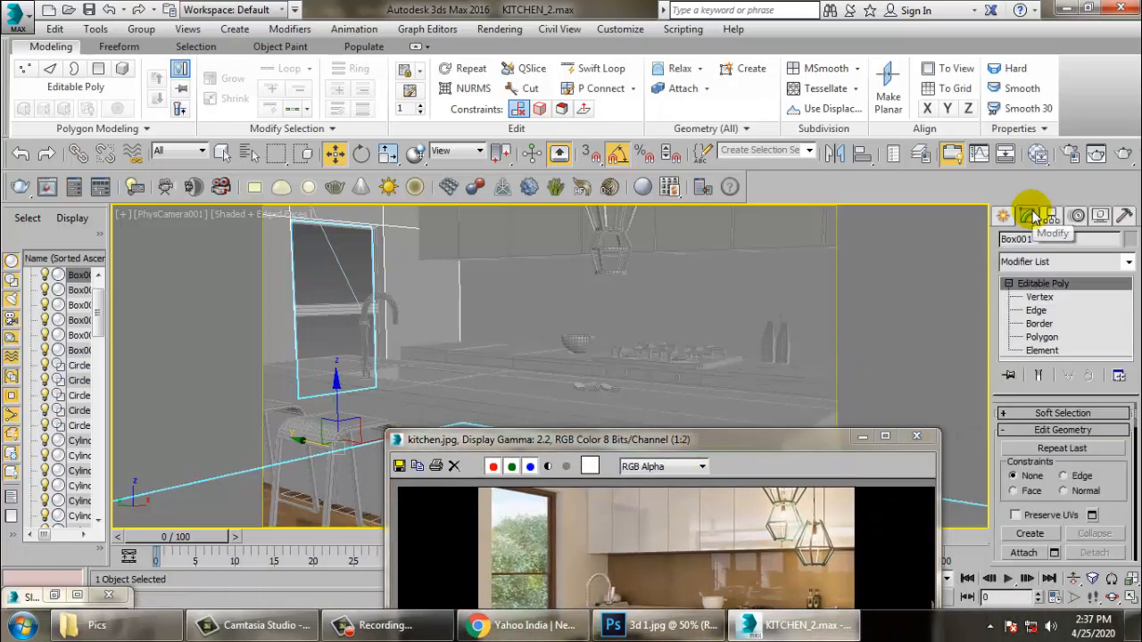
# Step: Bring the kitchen.jpg reference photo over the viewport and add a new VRayMtl beside the floor material
pyautogui.moveTo(733, 441); pyautogui.dragTo(614, 138)
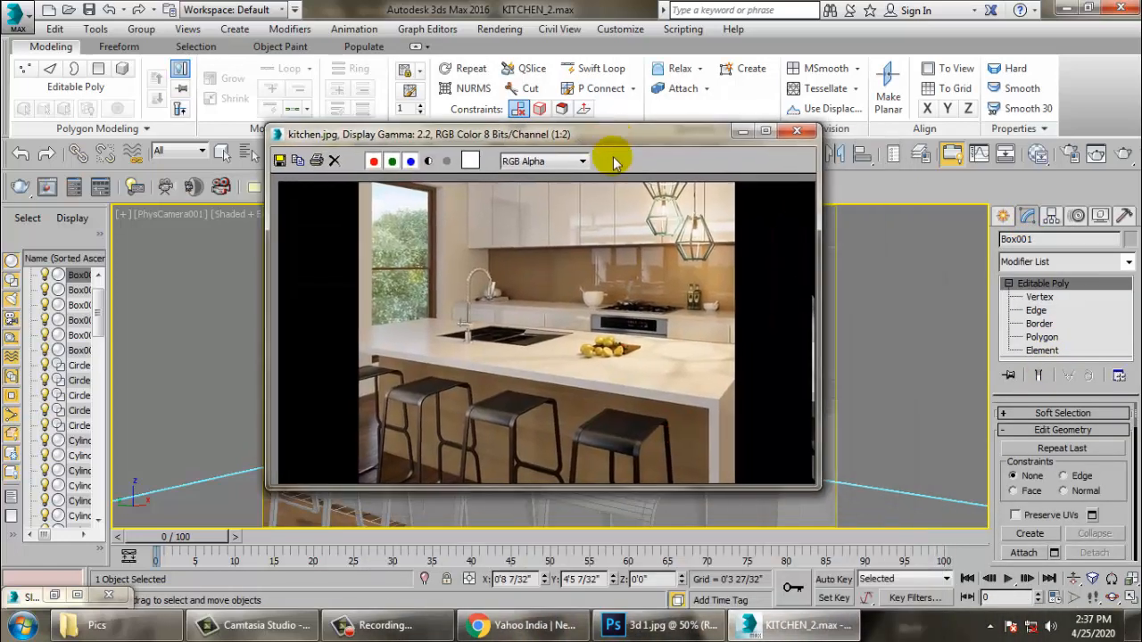
pyautogui.click(962, 385)
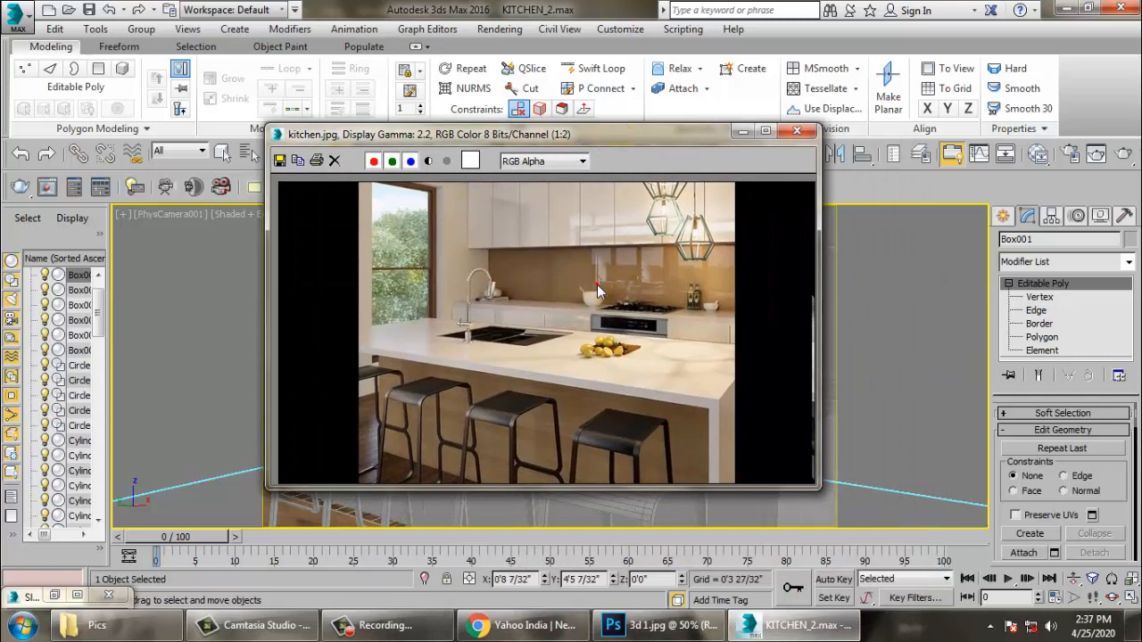
pyautogui.click(888, 300)
pyautogui.press('m')
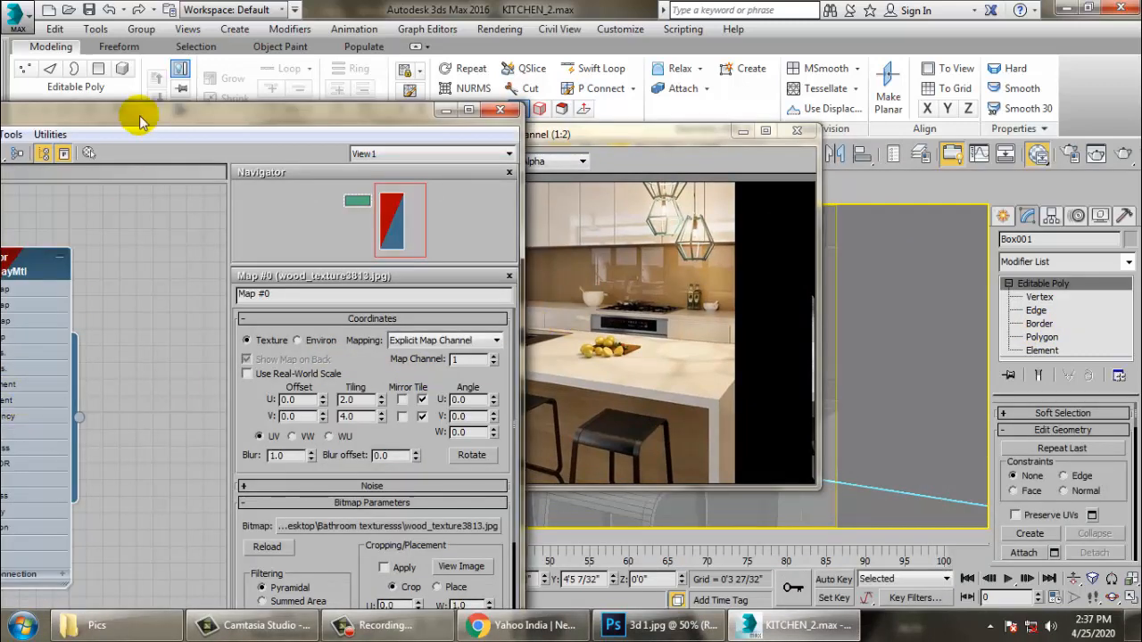
pyautogui.moveTo(242, 120); pyautogui.dragTo(895, 80)
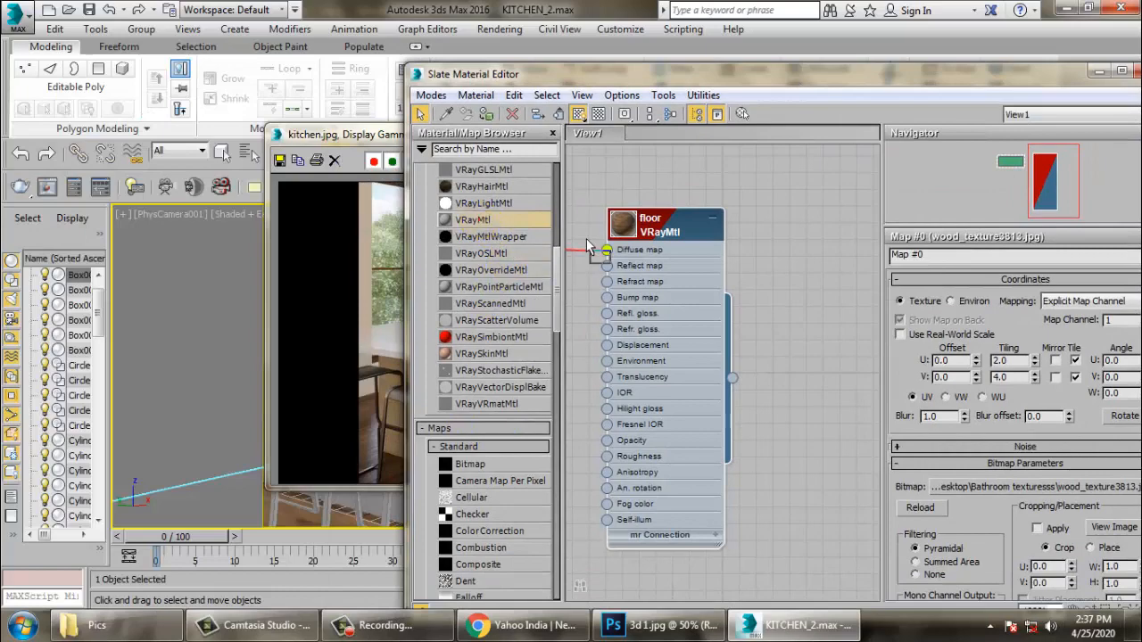
pyautogui.click(807, 248)
pyautogui.moveTo(600, 75); pyautogui.dragTo(868, 114)
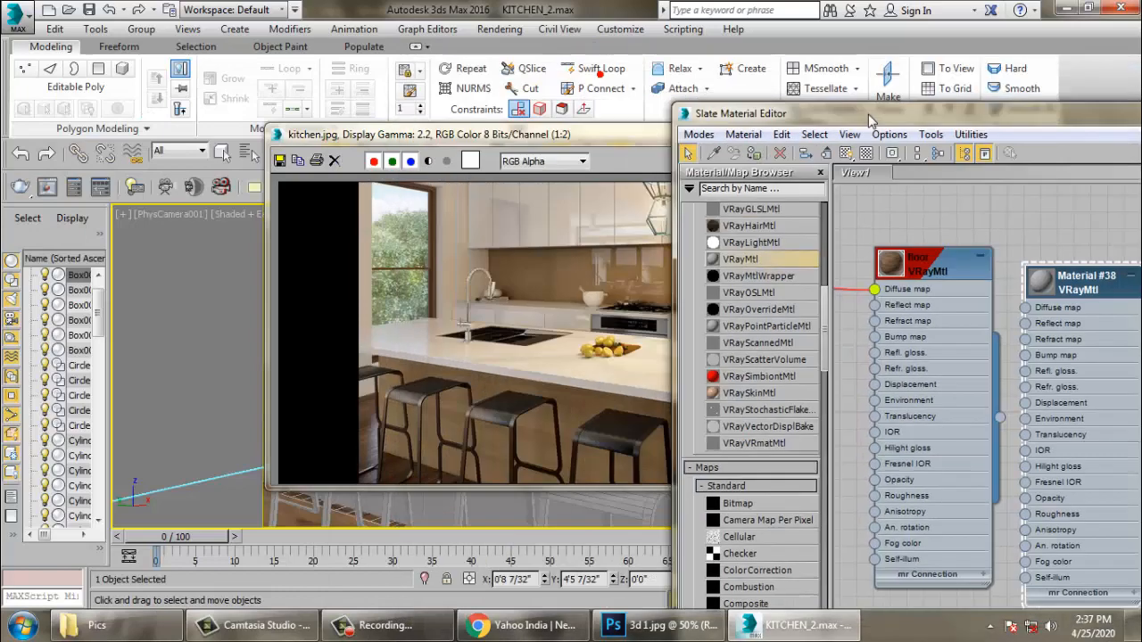
# Step: Sample the beige wall colour beside the window in kitchen.jpg as the new VRayMtl's diffuse colour
pyautogui.click(981, 153)
pyautogui.click(911, 499)
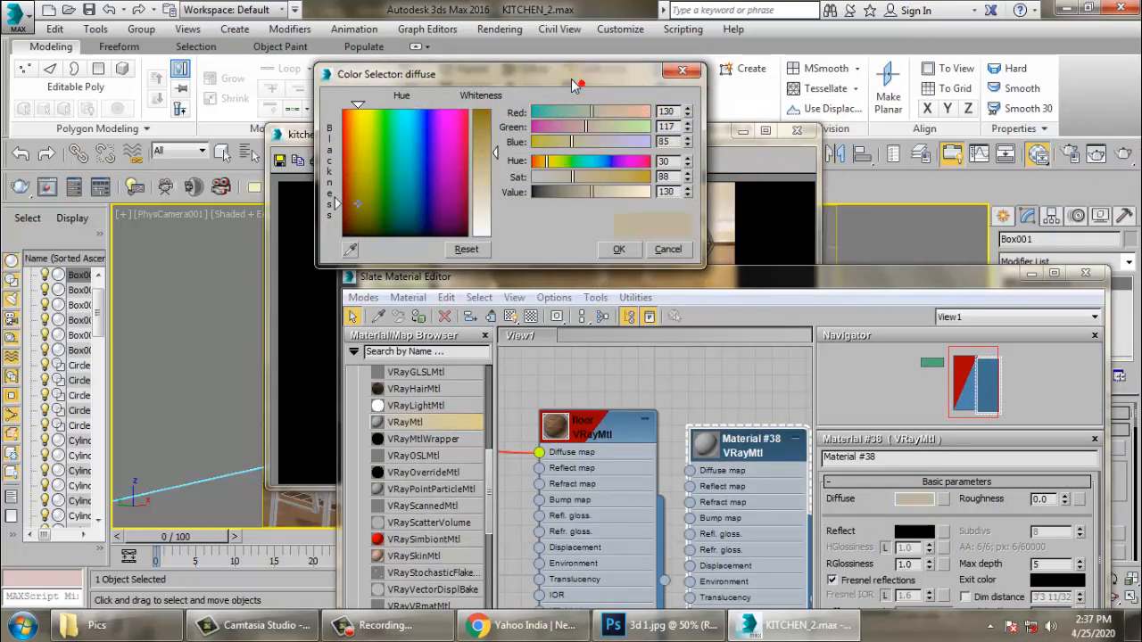
pyautogui.moveTo(589, 93); pyautogui.dragTo(1133, 139)
pyautogui.click(901, 495)
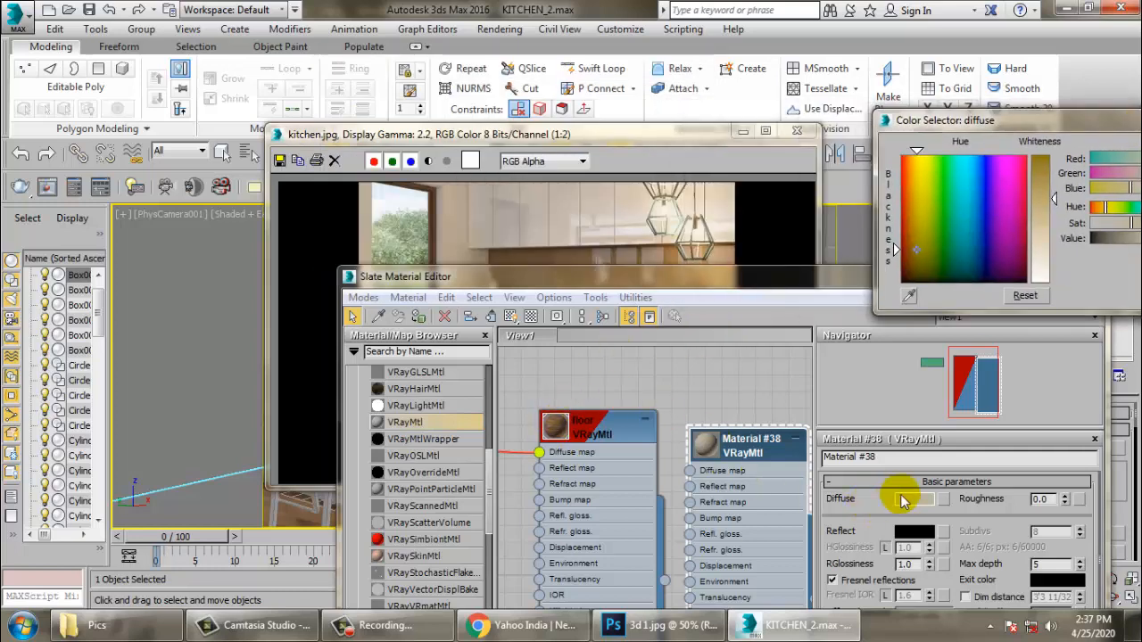
pyautogui.click(910, 297)
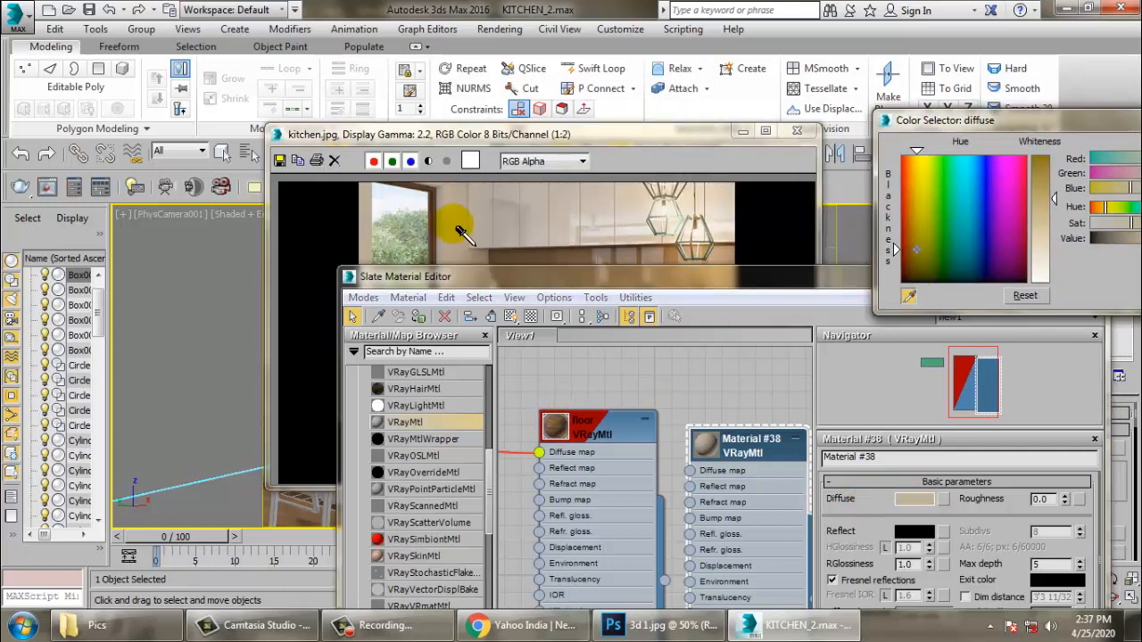
pyautogui.click(456, 224)
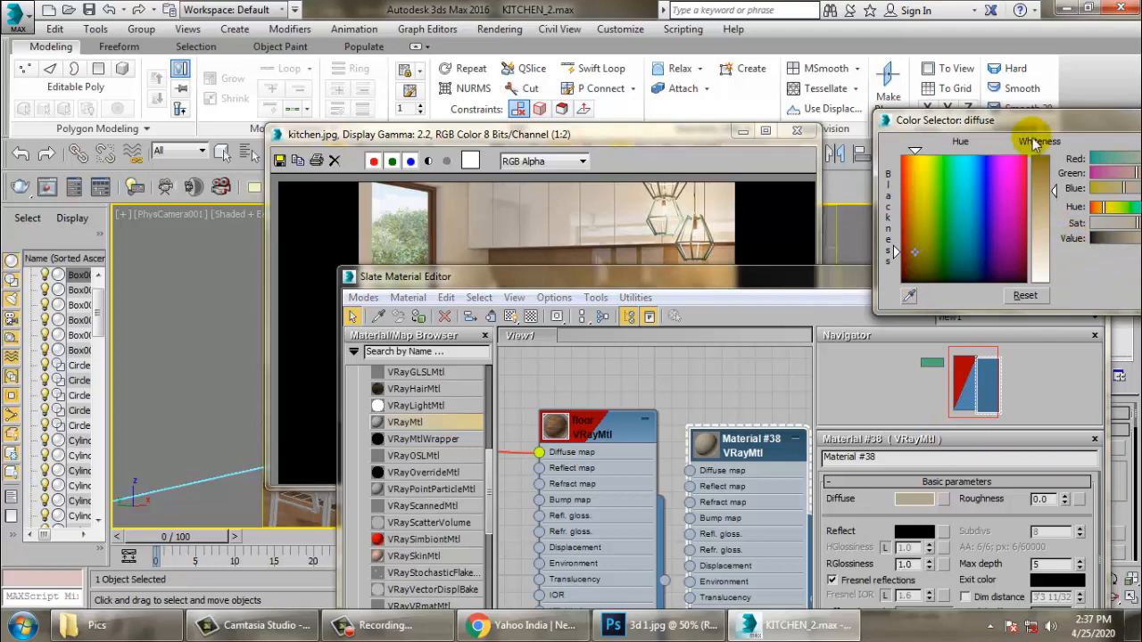
pyautogui.moveTo(1026, 118); pyautogui.dragTo(749, 133)
pyautogui.click(902, 309)
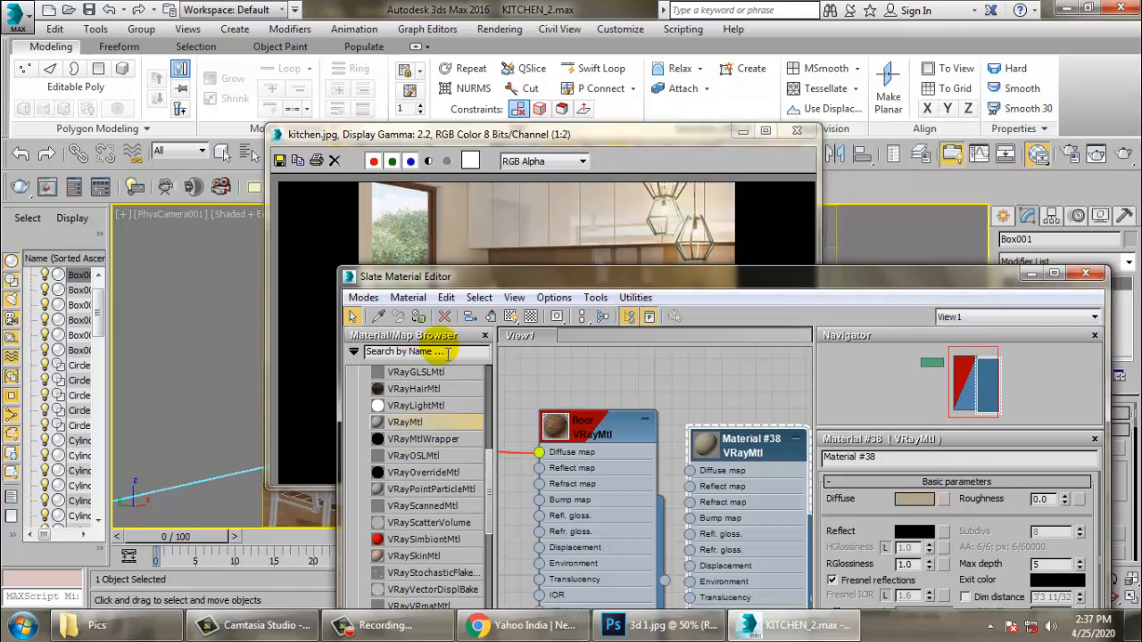
# Step: Minimize the material editor and the kitchen.jpg reference photo, and select the upper wall cabinets Box003
pyautogui.click(1027, 274)
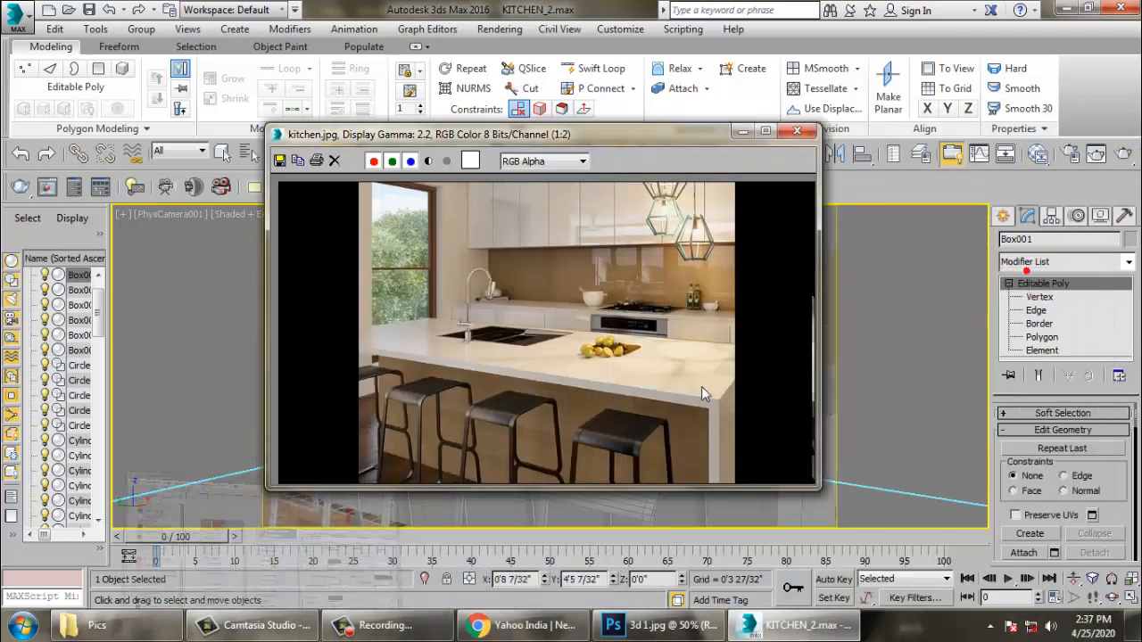
pyautogui.moveTo(556, 125); pyautogui.dragTo(753, 323)
pyautogui.moveTo(750, 198); pyautogui.dragTo(307, 166)
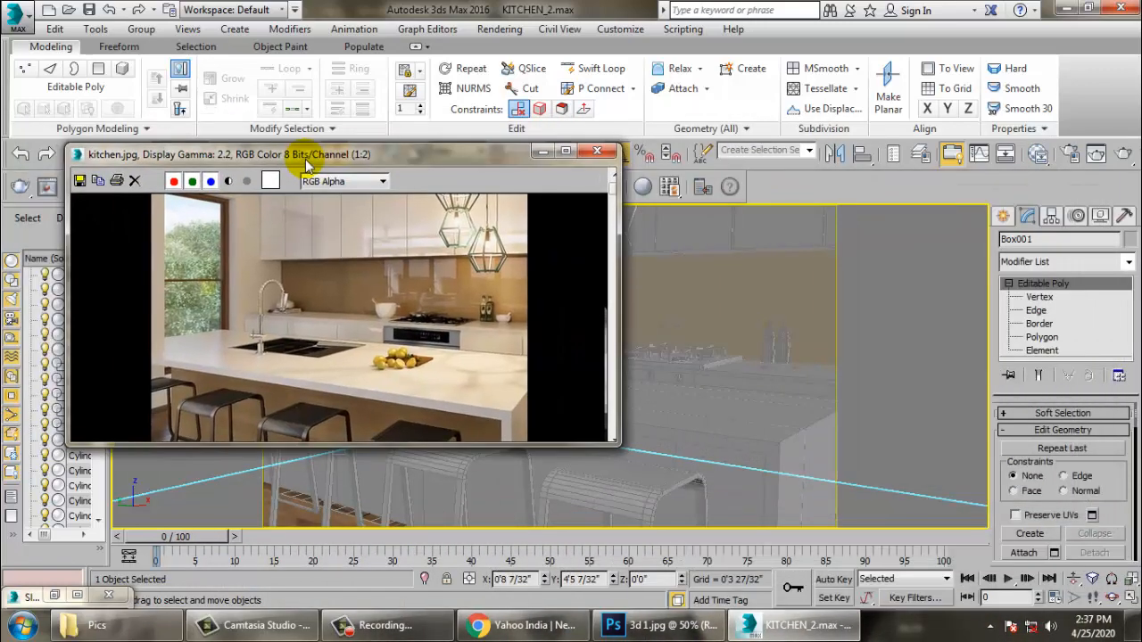
pyautogui.click(542, 154)
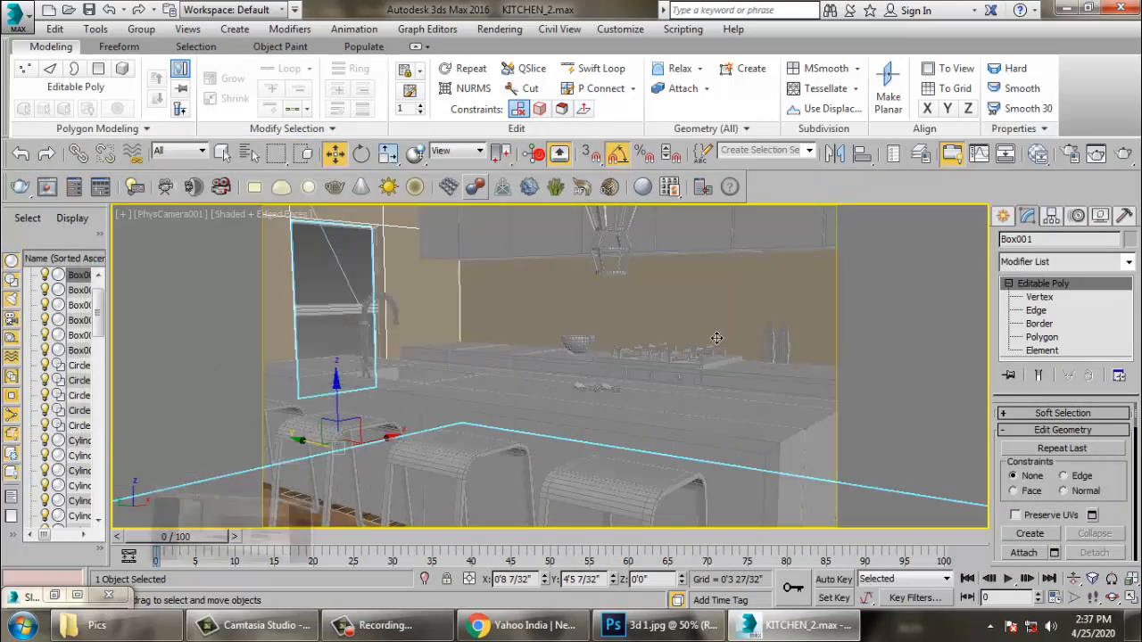
pyautogui.click(495, 235)
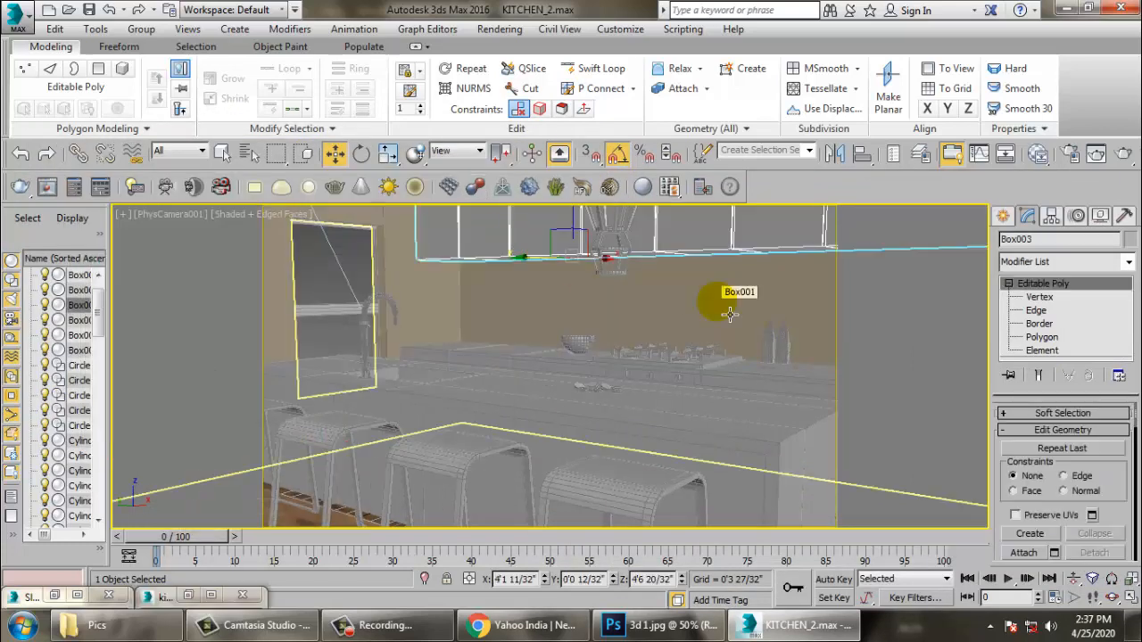
# Step: Name the beige material "wall" and add a new VRayMtl below the existing material nodes, opening its parameters
pyautogui.press('m')
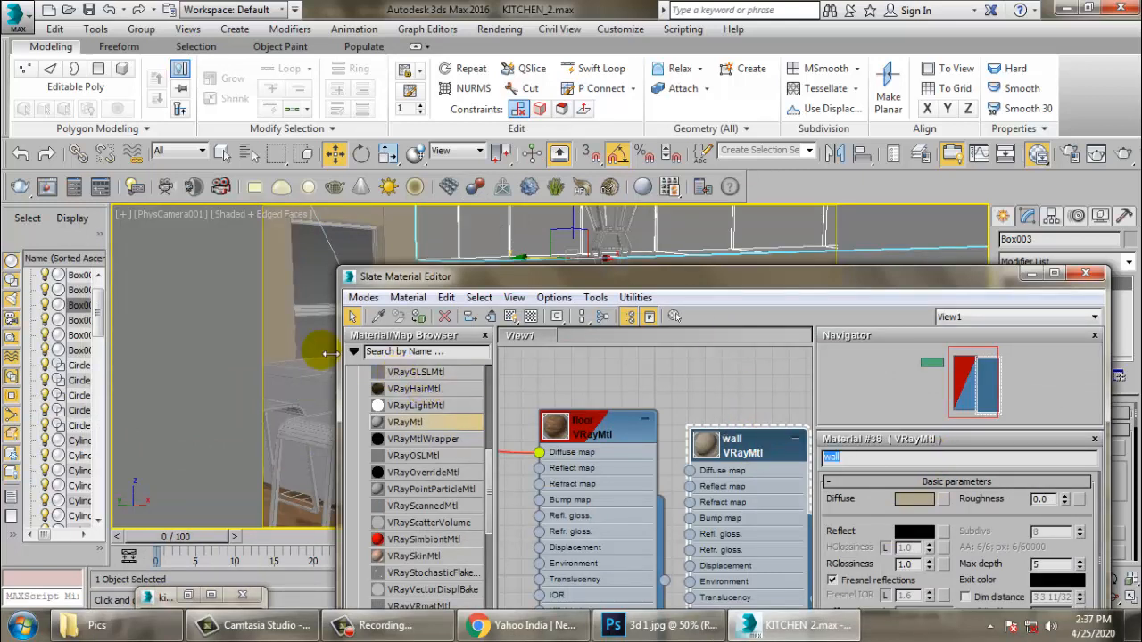
pyautogui.moveTo(661, 285); pyautogui.dragTo(632, 86)
pyautogui.scroll(-5, 615, 235)
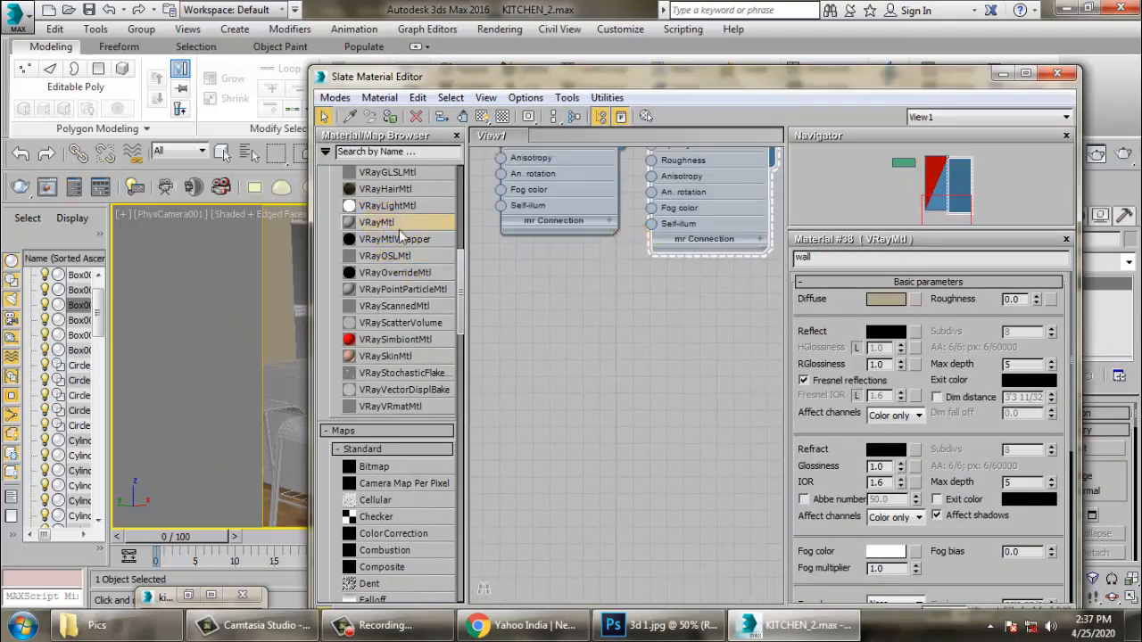
pyautogui.moveTo(560, 294); pyautogui.dragTo(562, 298)
pyautogui.doubleClick(570, 312)
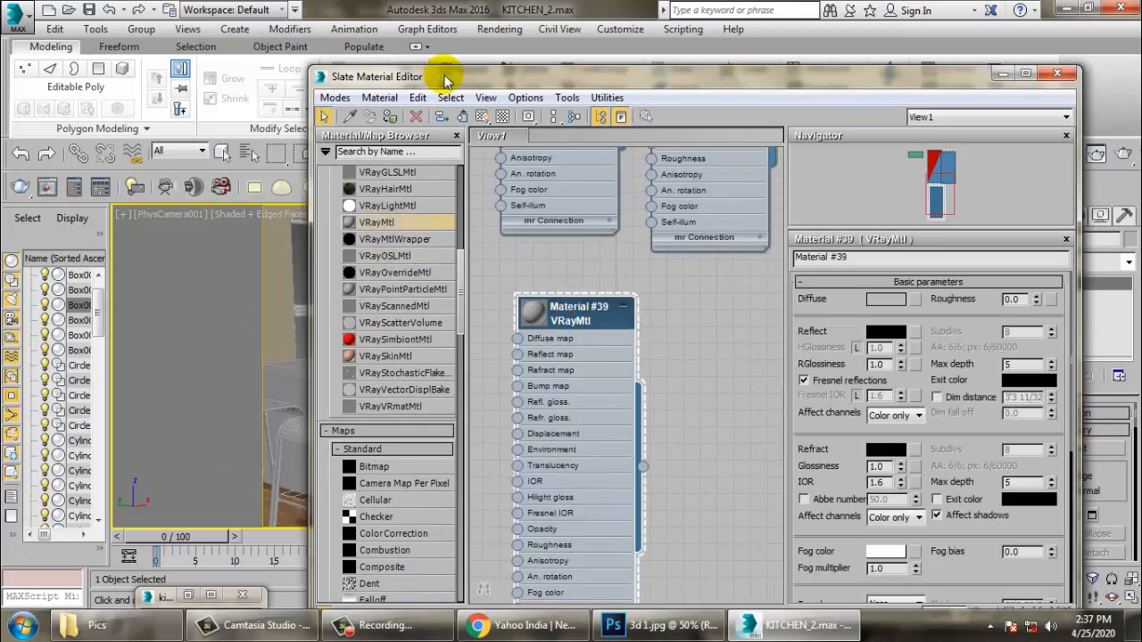
# Step: Load wood_texture3811 from the Bathroom texturesss folder as a Bitmap for the new VRayMtl's diffuse map, after previewing the other textures
pyautogui.moveTo(460, 77); pyautogui.dragTo(372, 130)
pyautogui.click(846, 347)
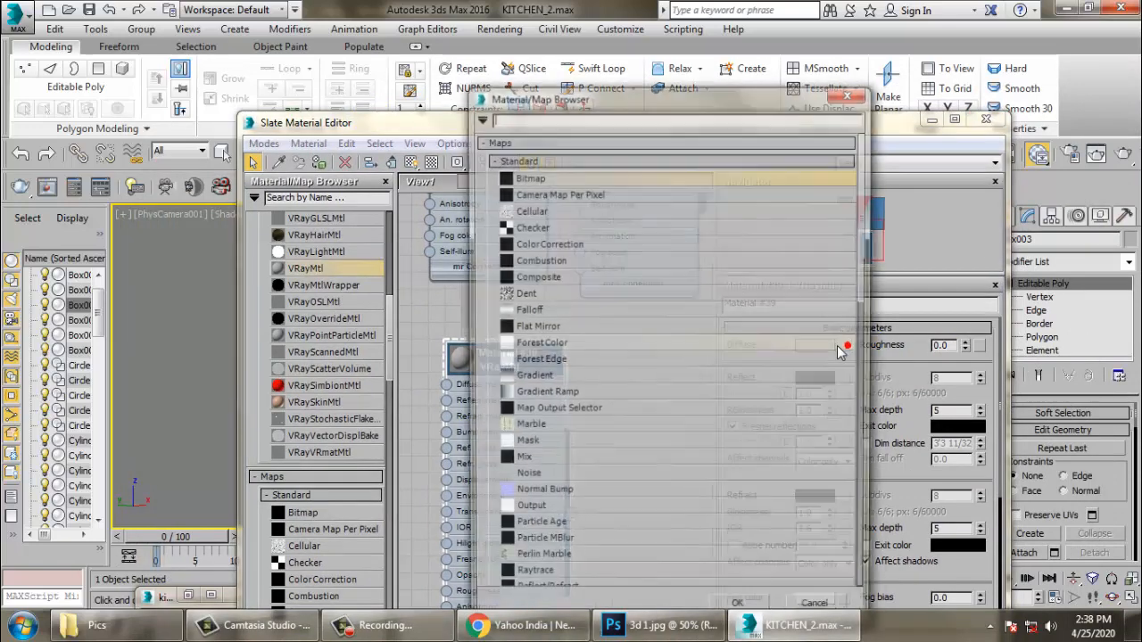
pyautogui.doubleClick(553, 176)
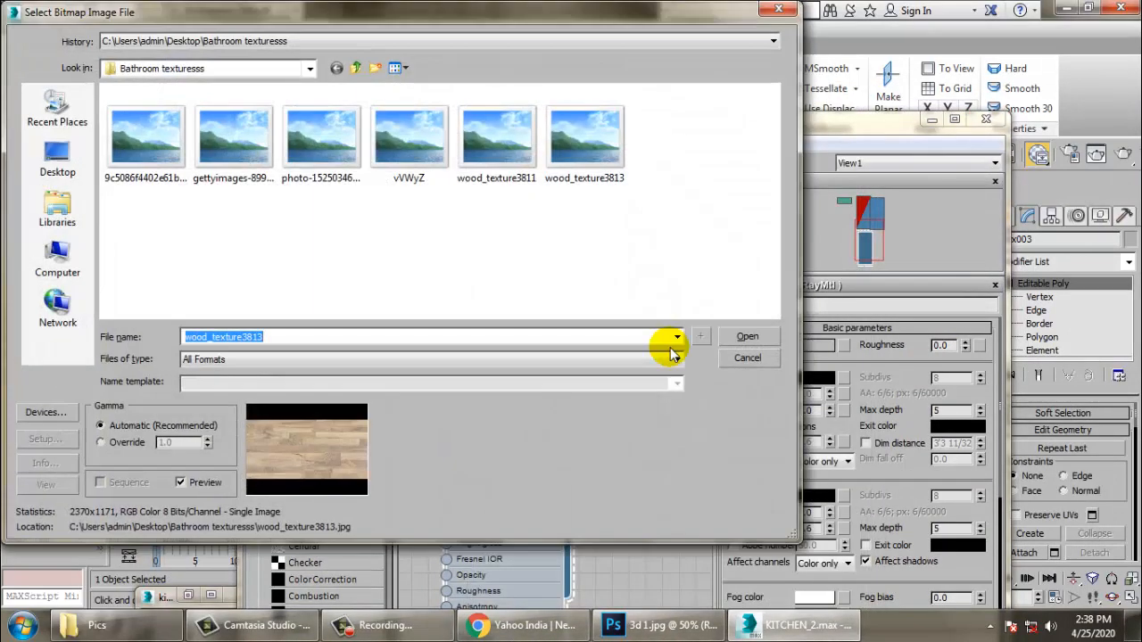
pyautogui.click(179, 132)
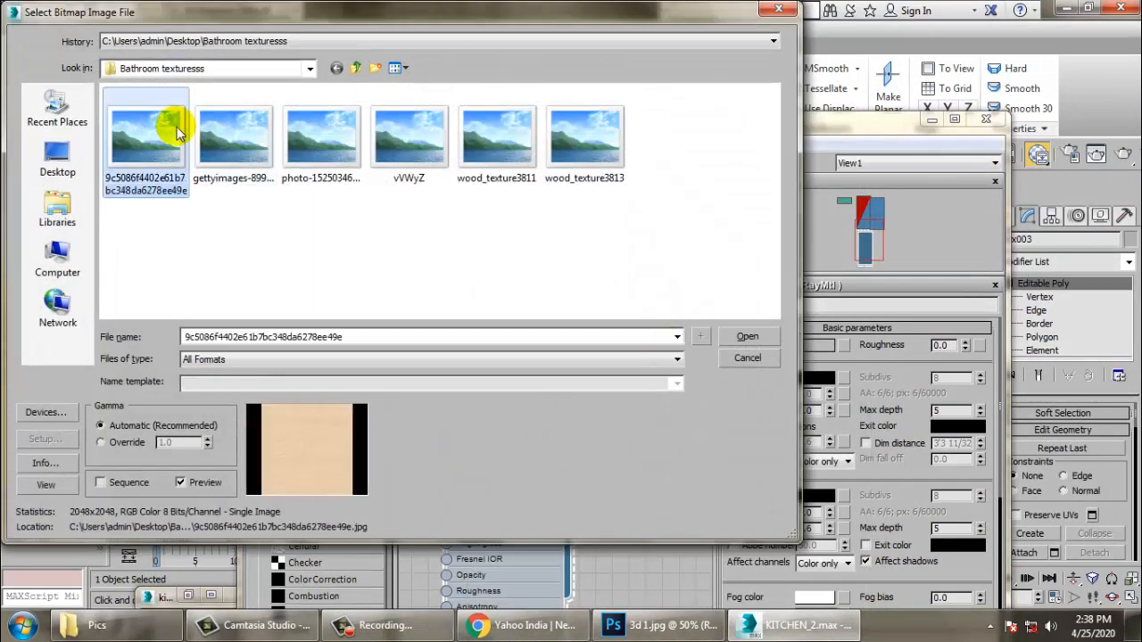
pyautogui.press('Right')
pyautogui.press('Right')
pyautogui.press('Right')
pyautogui.press('Left')
pyautogui.press('Left')
pyautogui.press('Left')
pyautogui.press('Right')
pyautogui.press('Right')
pyautogui.press('Left')
pyautogui.press('Right')
pyautogui.press('Right')
pyautogui.press('Right')
pyautogui.press('Right')
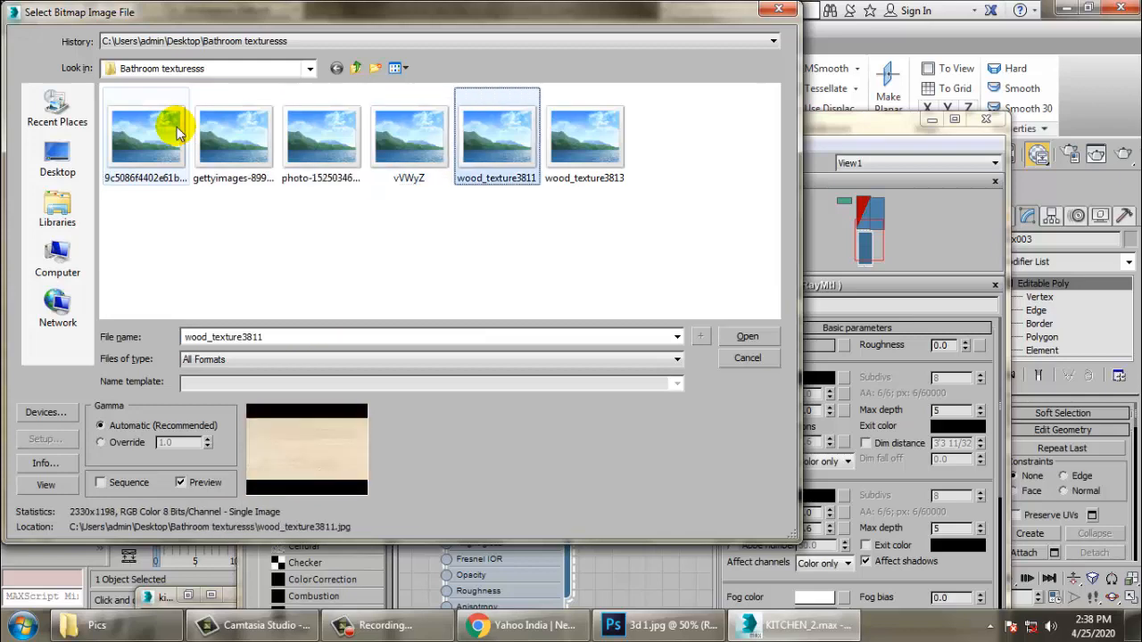
pyautogui.press('Right')
pyautogui.press('Left')
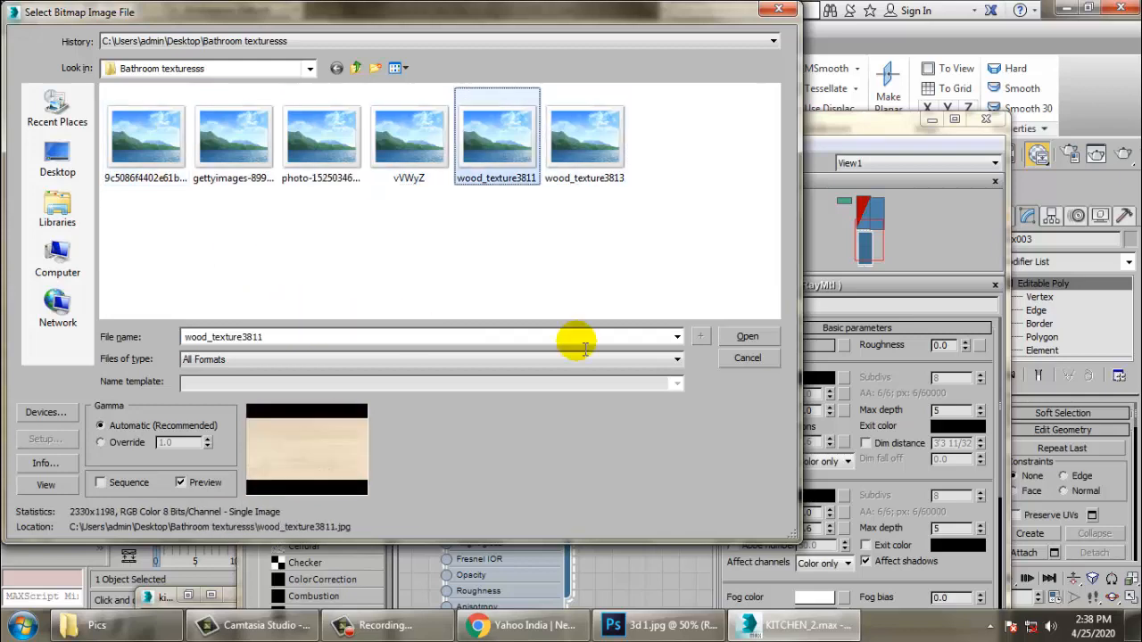
pyautogui.click(748, 337)
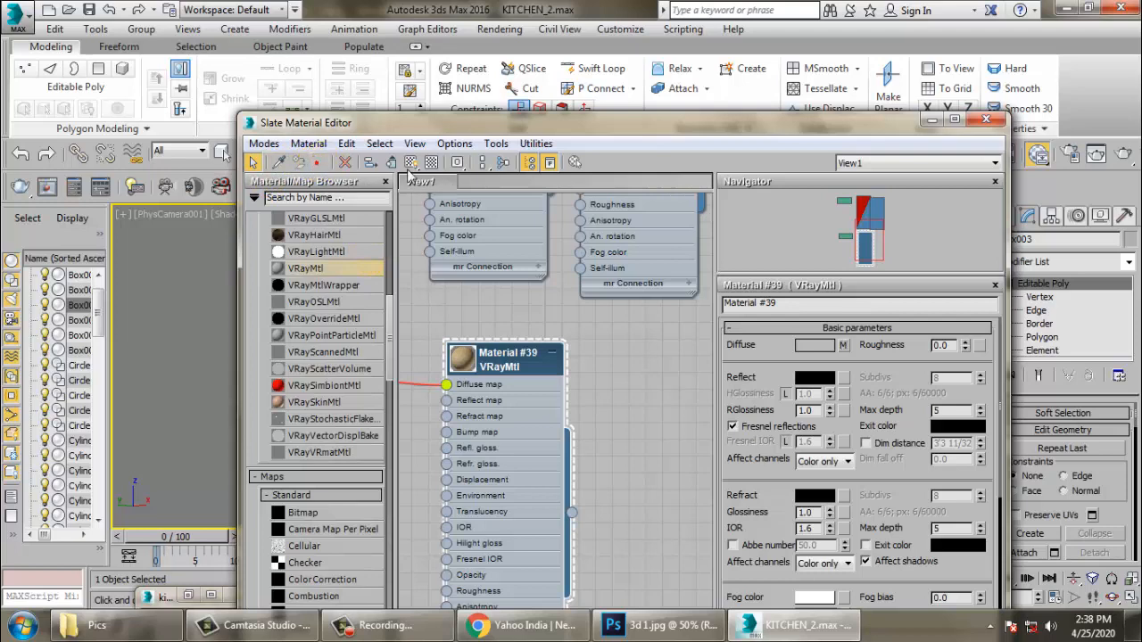
# Step: Assign the light wood material to the upper cabinets Box003, show it in the viewport and add a UVW Map with Box mapping
pyautogui.moveTo(339, 123); pyautogui.dragTo(295, 520)
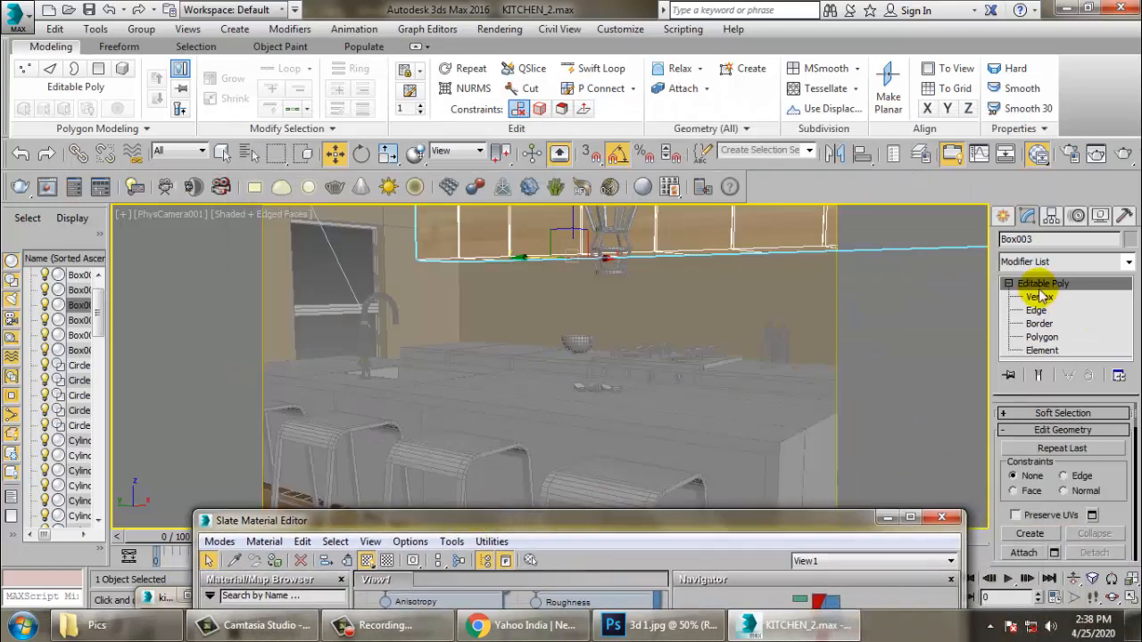
pyautogui.click(1129, 264)
pyautogui.press('u')
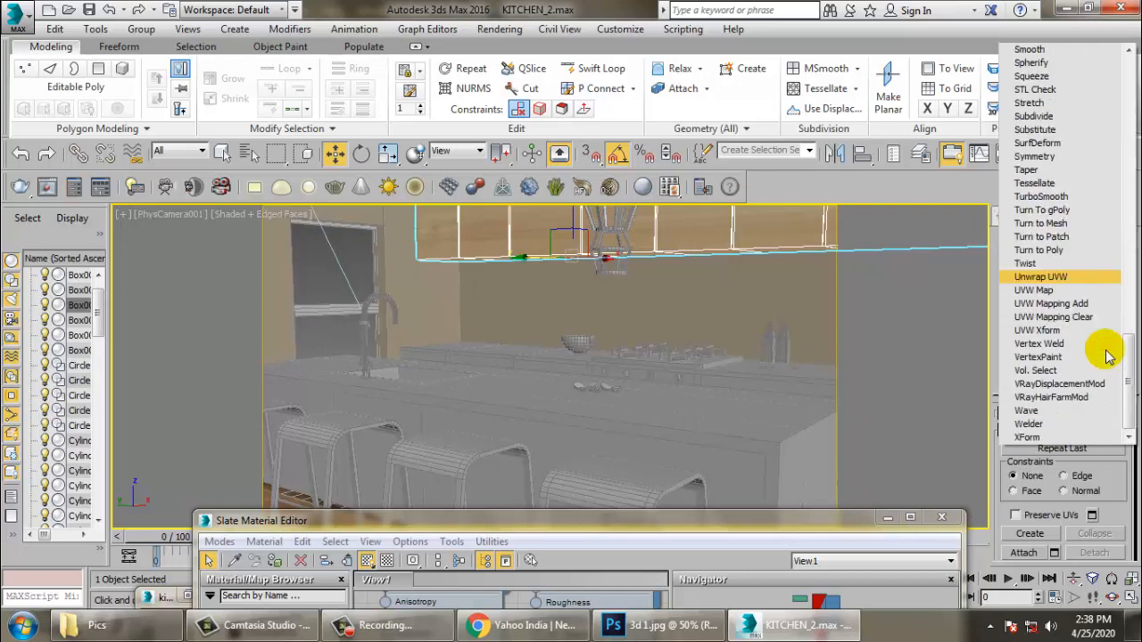
pyautogui.click(1044, 290)
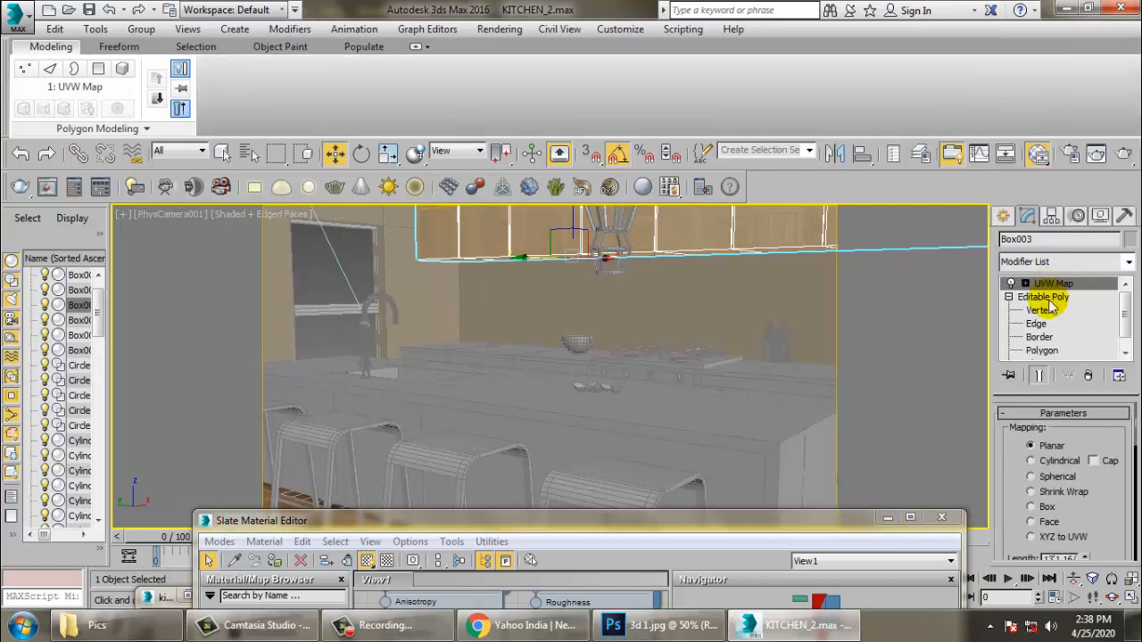
pyautogui.click(1031, 506)
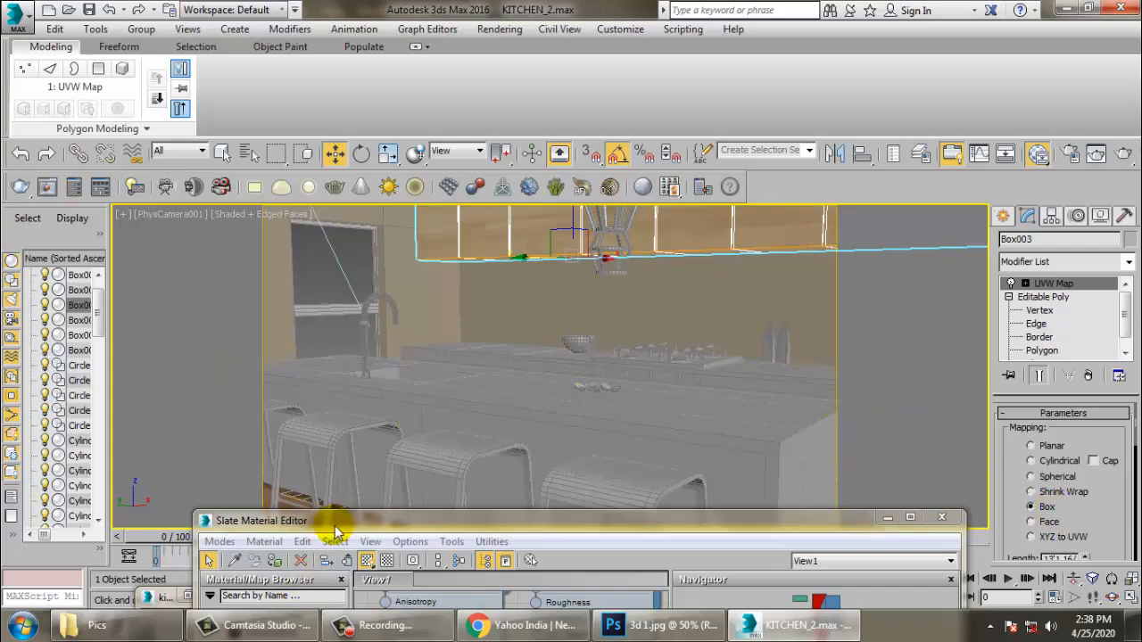
# Step: Bring back the kitchen.jpg reference photo and rename the light wood material "cabinet"
pyautogui.moveTo(337, 526); pyautogui.dragTo(664, 482)
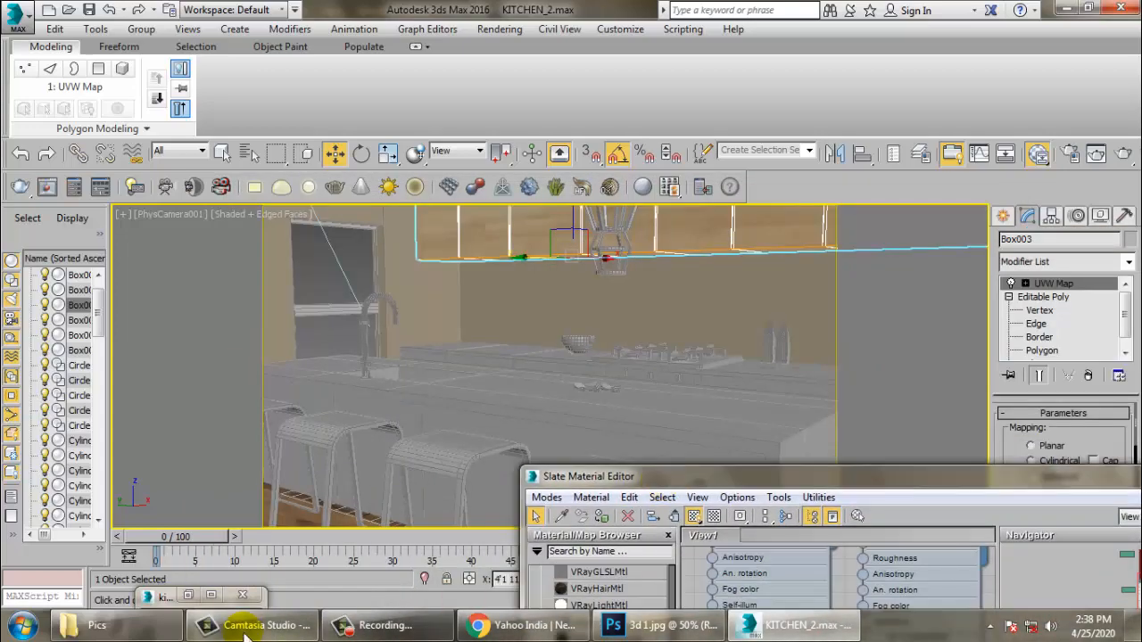
pyautogui.doubleClick(183, 596)
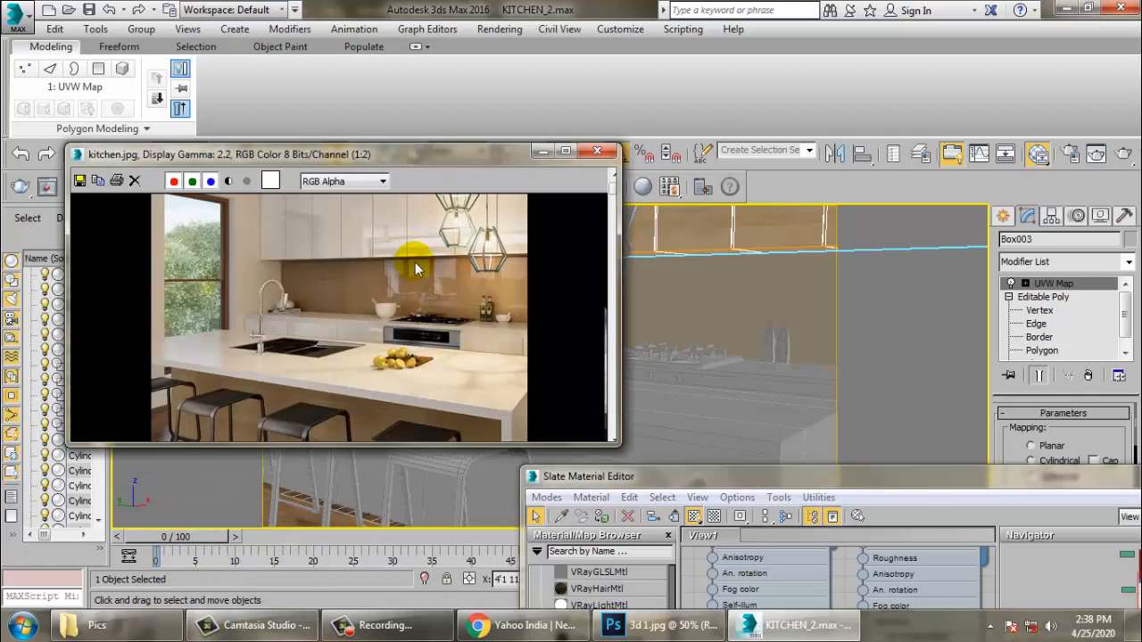
pyautogui.moveTo(766, 478); pyautogui.dragTo(422, 60)
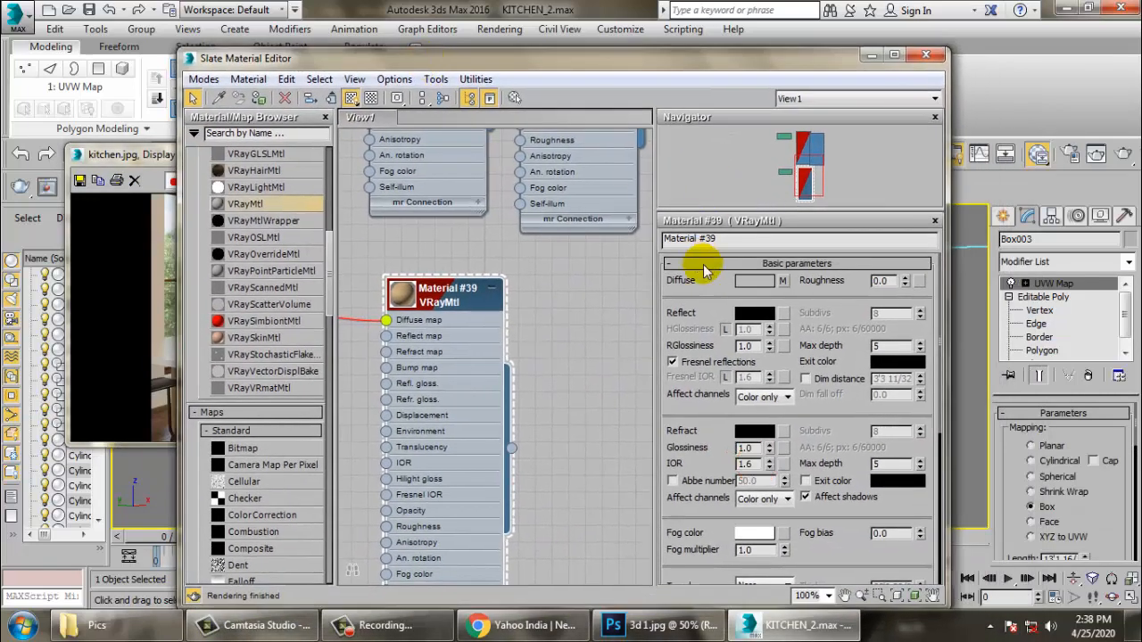
pyautogui.write('cabinet')
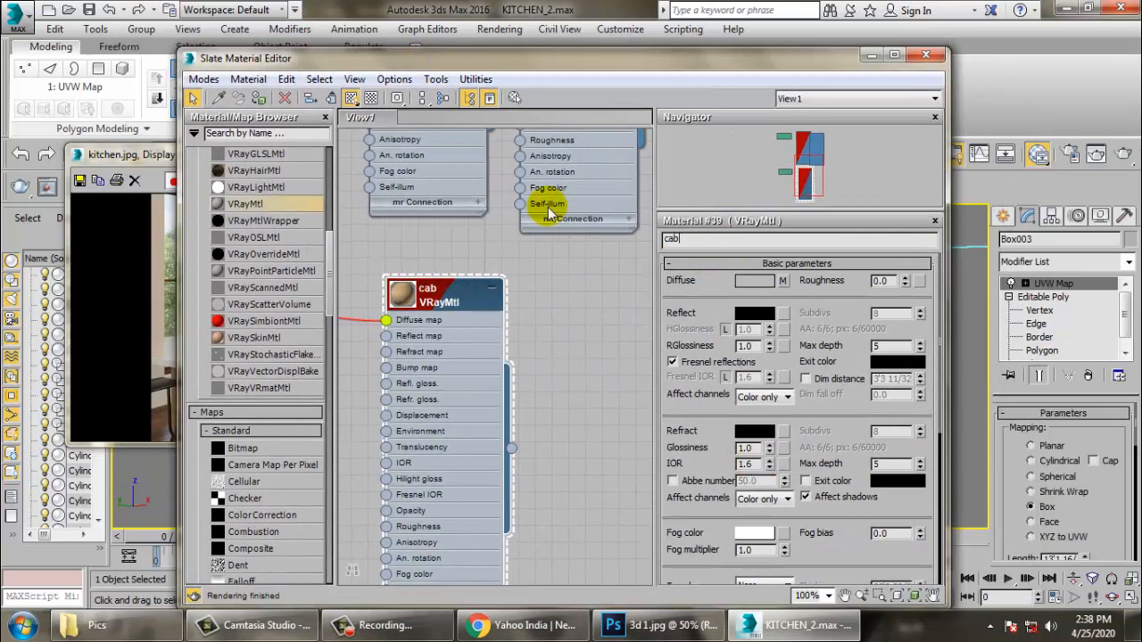
# Step: Set the cabinet material's reflection colour to a medium grey
pyautogui.click(765, 314)
pyautogui.moveTo(782, 175); pyautogui.dragTo(779, 216)
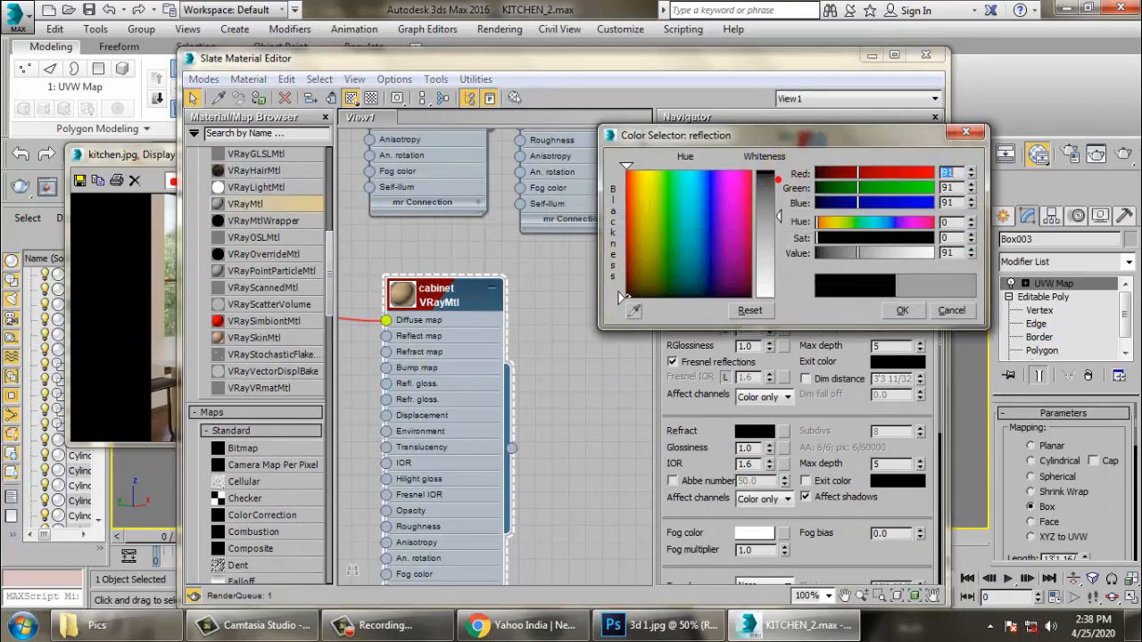
pyautogui.click(902, 310)
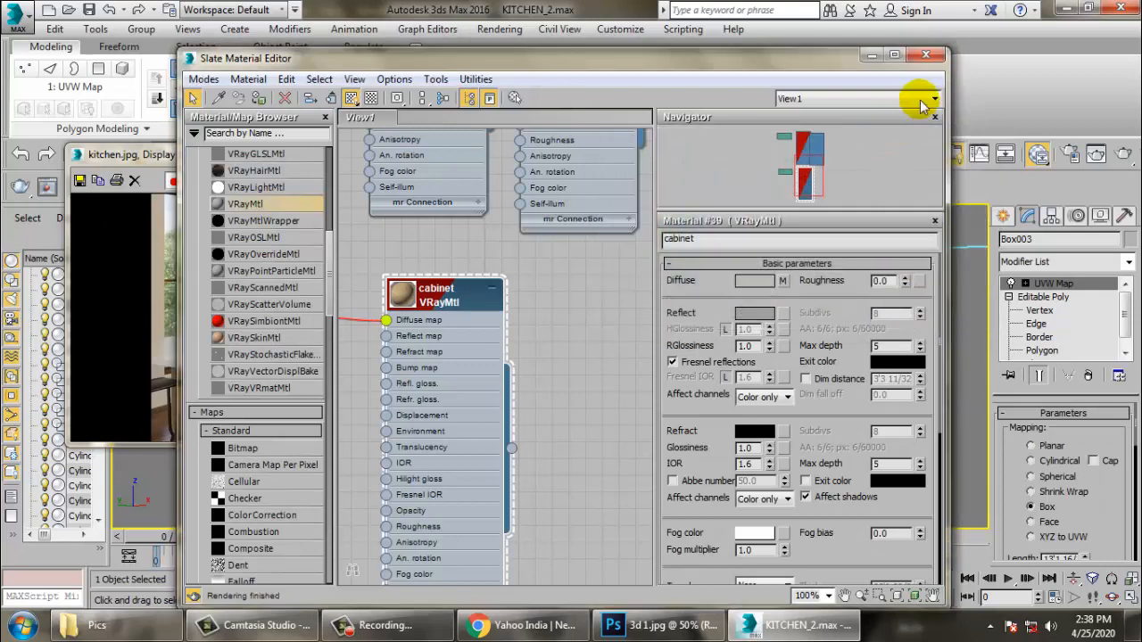
# Step: Select the lower cabinet run Box004 along the back wall and assign the cabinet material to it
pyautogui.click(869, 56)
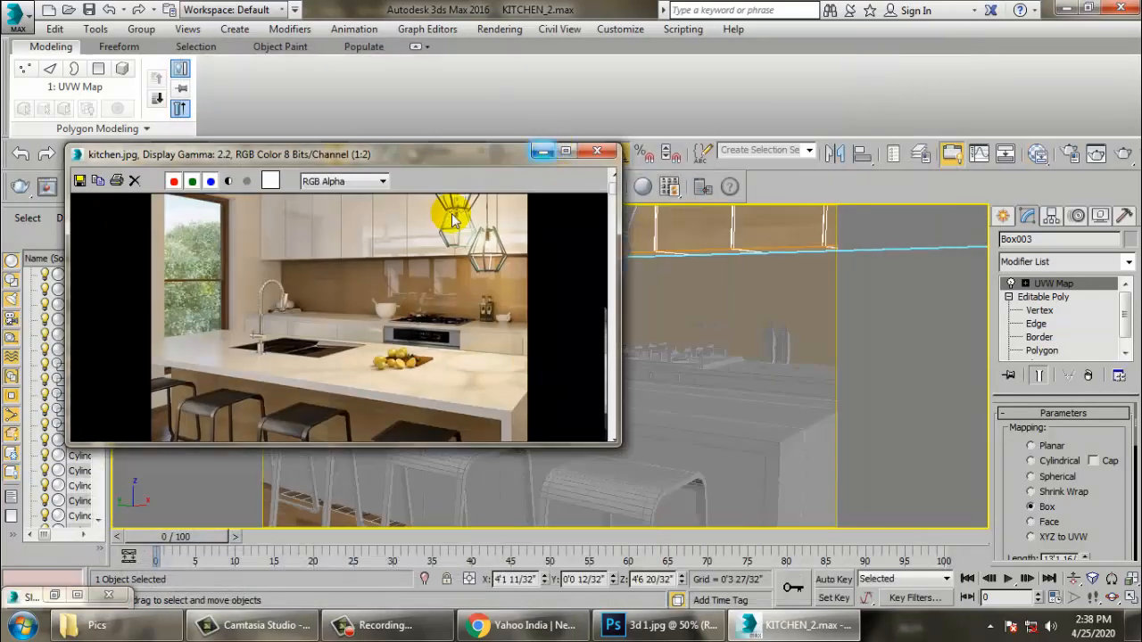
pyautogui.click(754, 382)
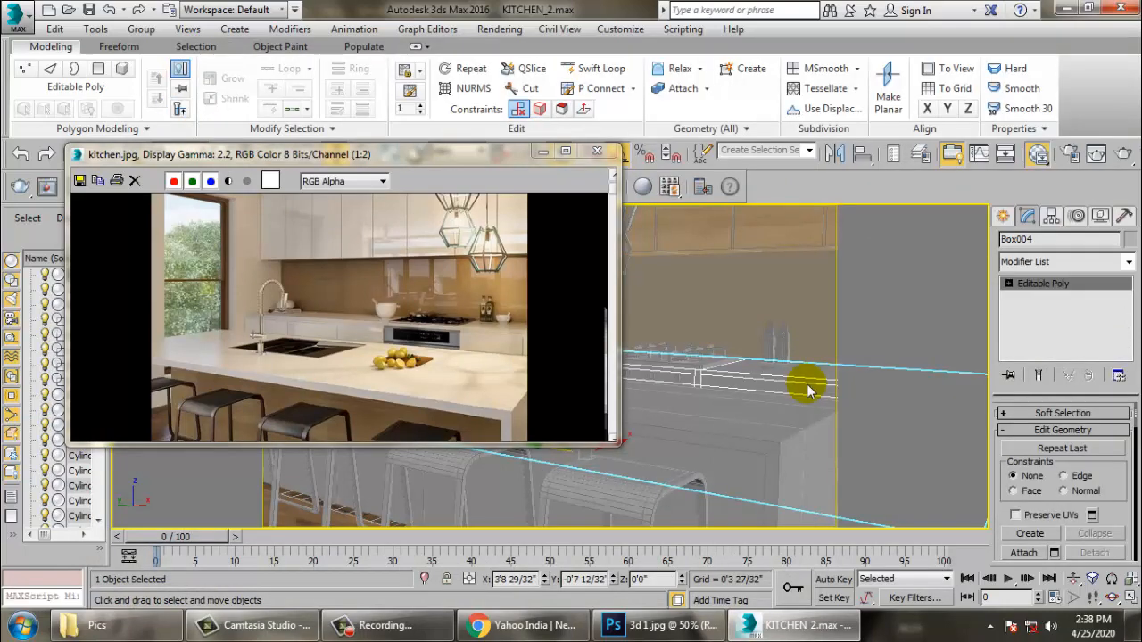
pyautogui.press('m')
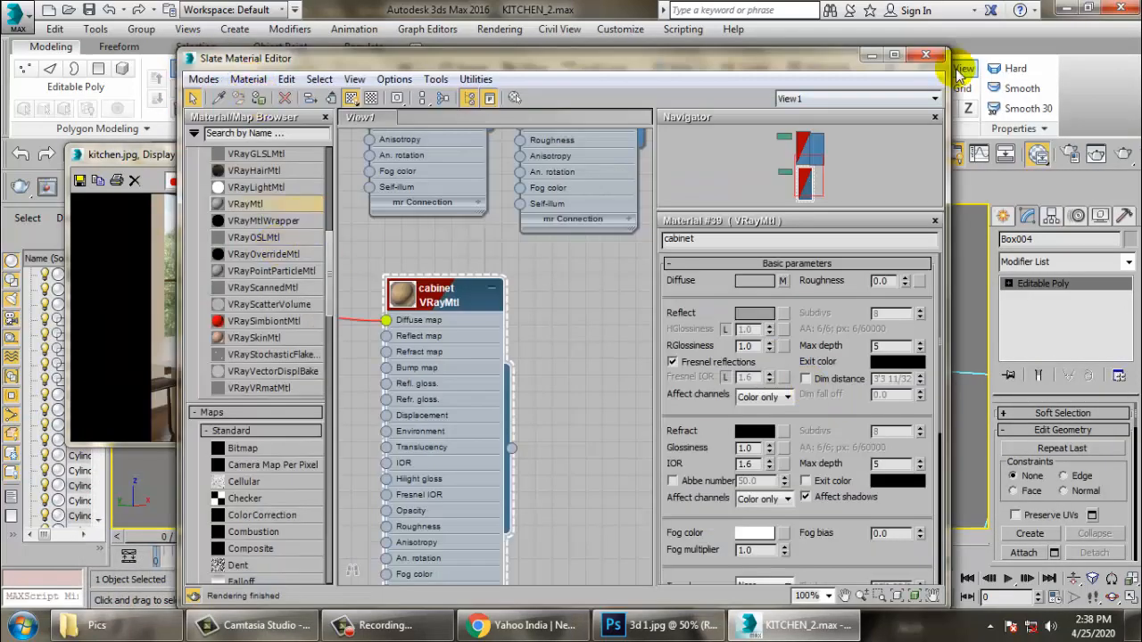
pyautogui.click(870, 56)
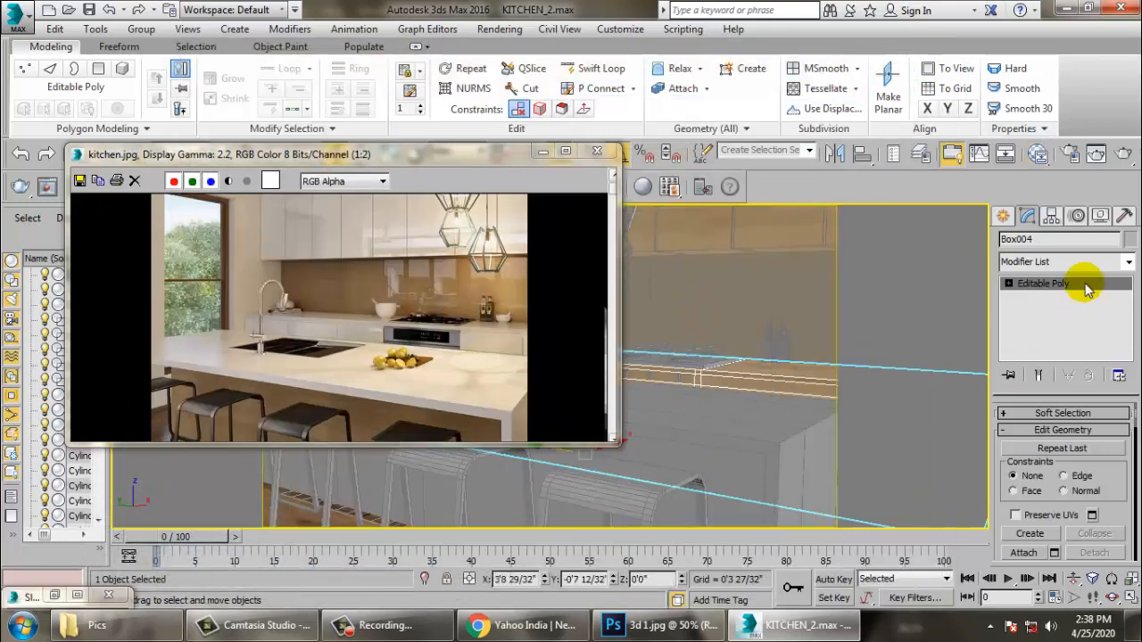
# Step: Add a UVW Map modifier with Box mapping to the lower cabinets Box004 and minimize the kitchen.jpg reference photo
pyautogui.click(1129, 263)
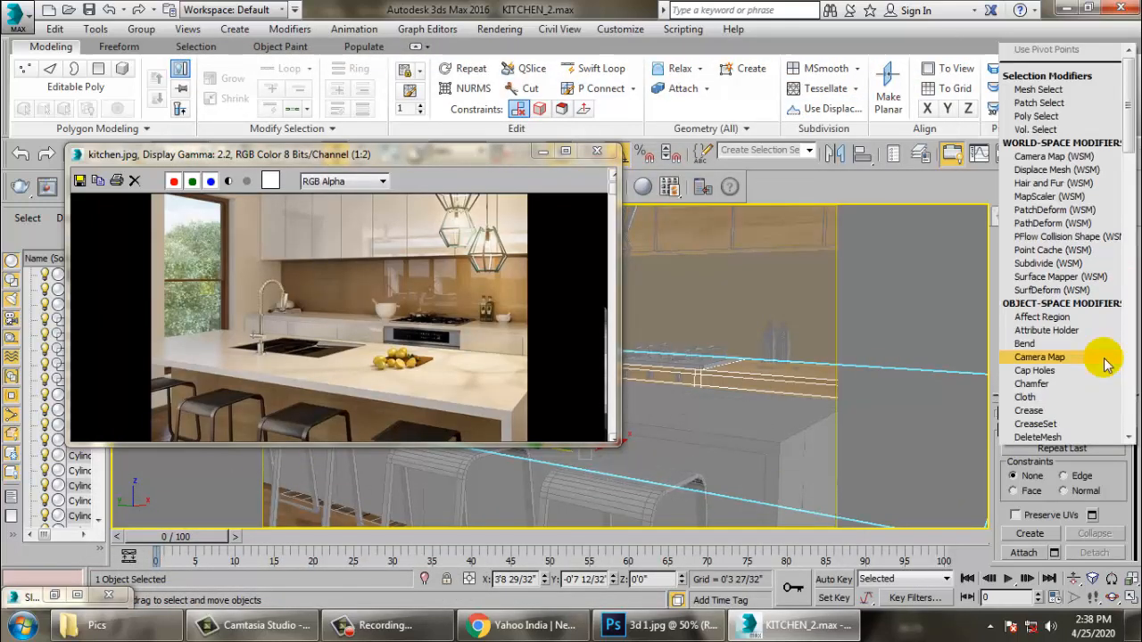
pyautogui.scroll(-10, 1104, 363)
pyautogui.click(1057, 286)
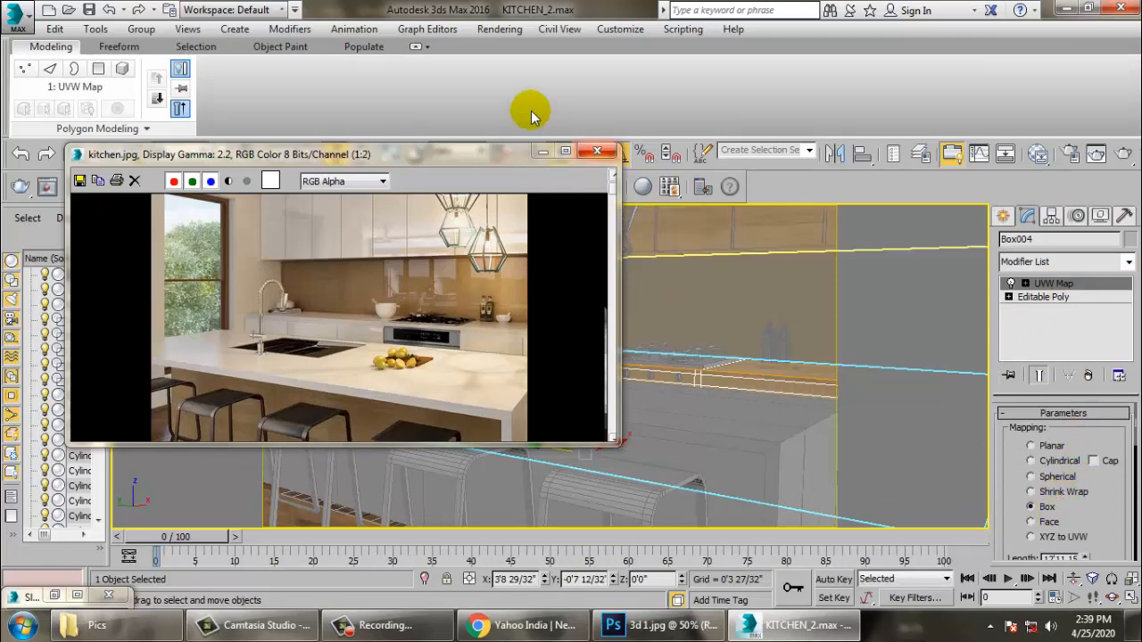
pyautogui.click(542, 151)
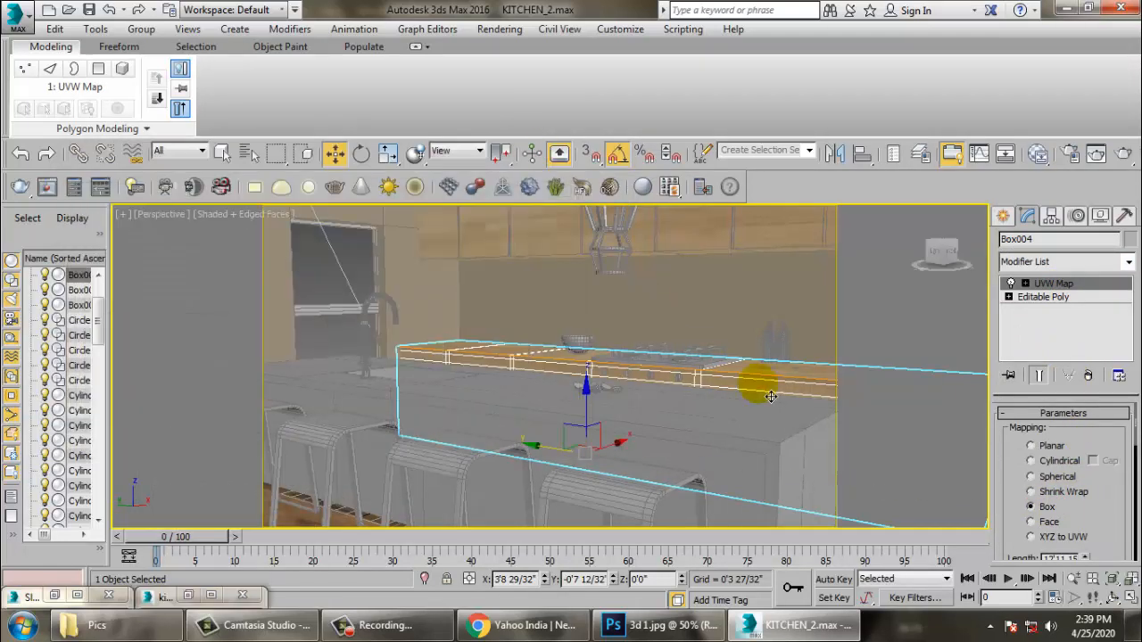
pyautogui.scroll(2, 772, 396)
pyautogui.keyDown('alt'); pyautogui.moveTo(793, 376); pyautogui.dragTo(794, 569, button='middle'); pyautogui.keyUp('alt')
pyautogui.scroll(1, 838, 405)
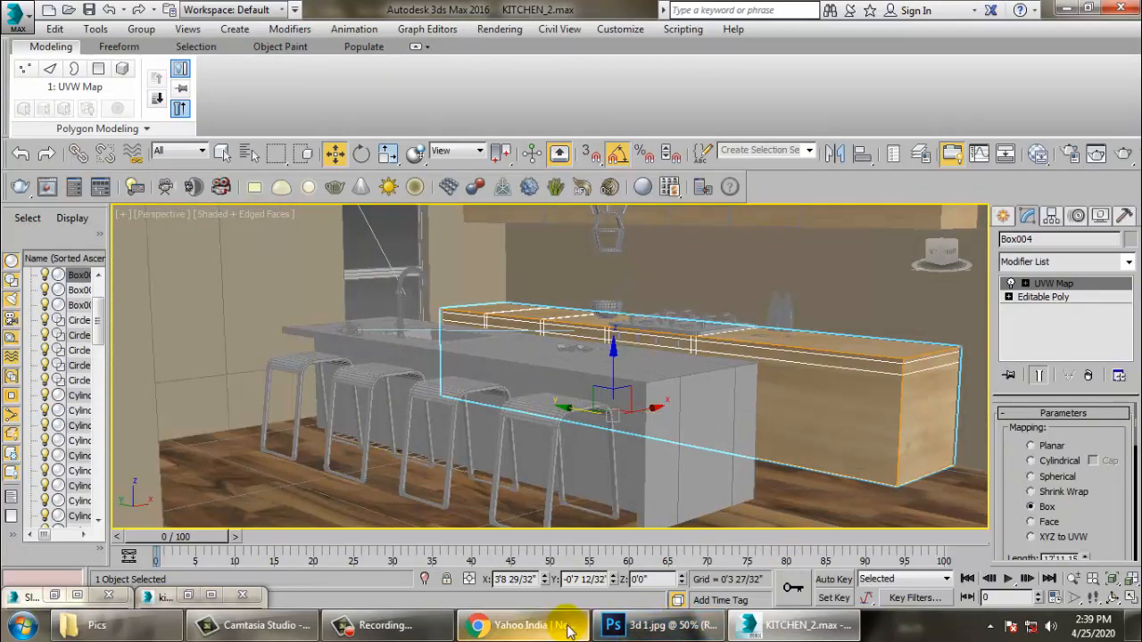
pyautogui.rightClick(482, 625)
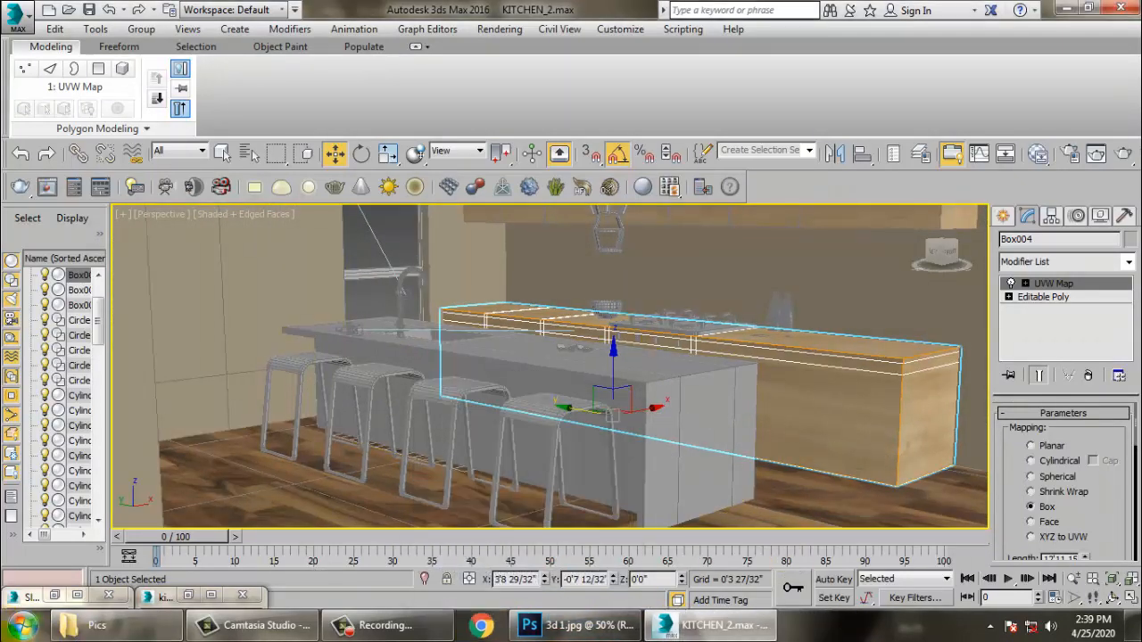
pyautogui.click(499, 635)
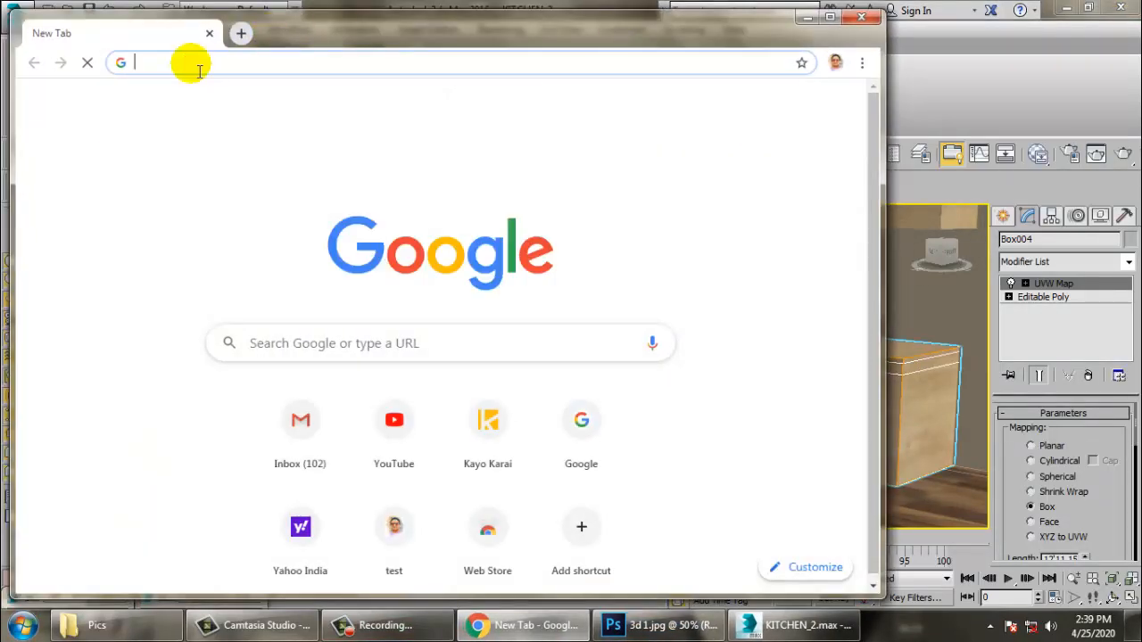
pyautogui.write('google')
pyautogui.press('Return')
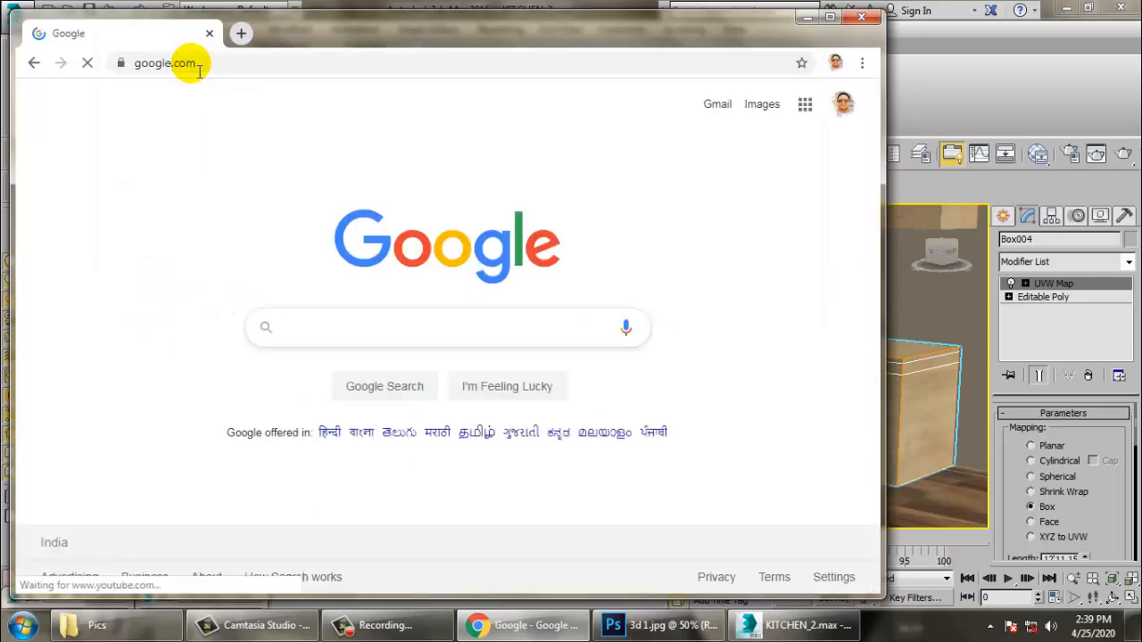
pyautogui.write('stov')
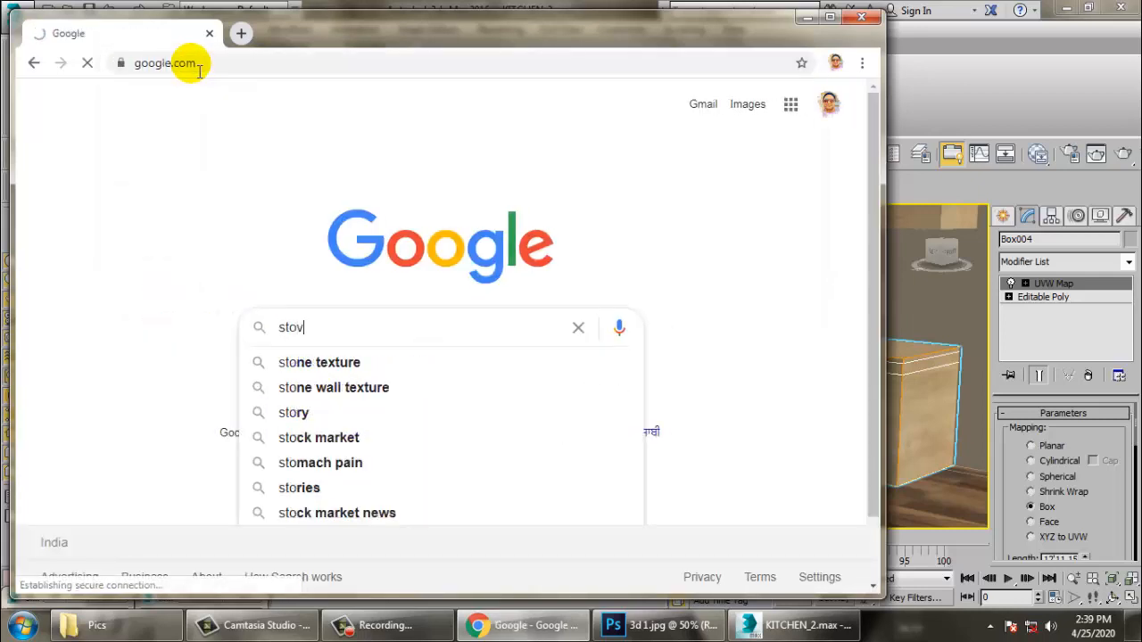
pyautogui.write('e to')
pyautogui.press('Return')
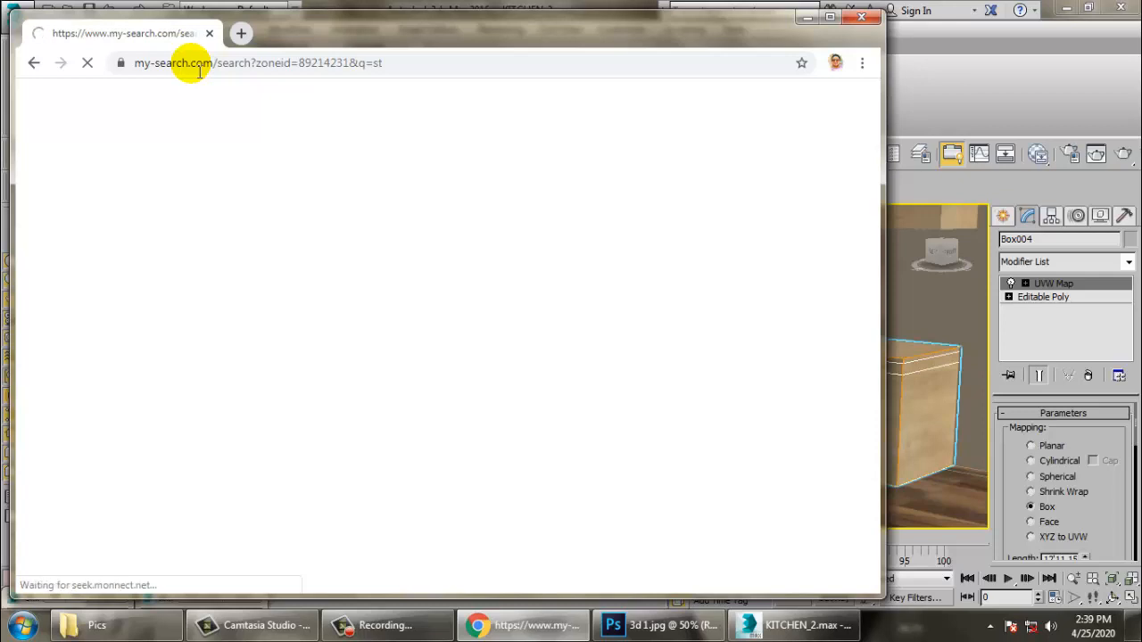
pyautogui.click(192, 64)
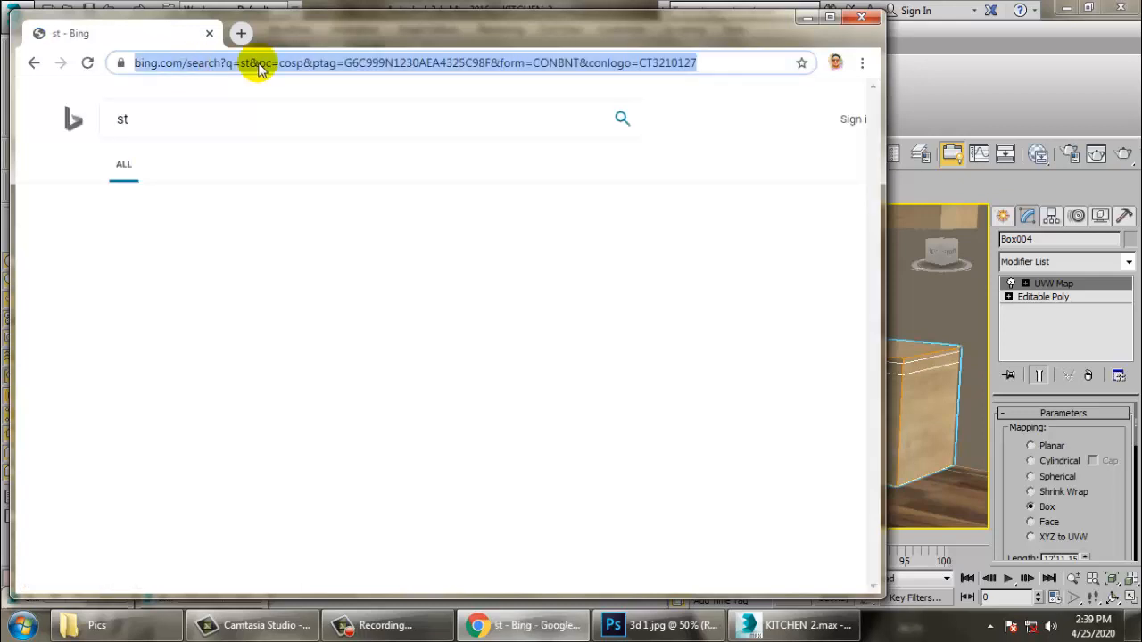
pyautogui.write('google.com')
pyautogui.press('Return')
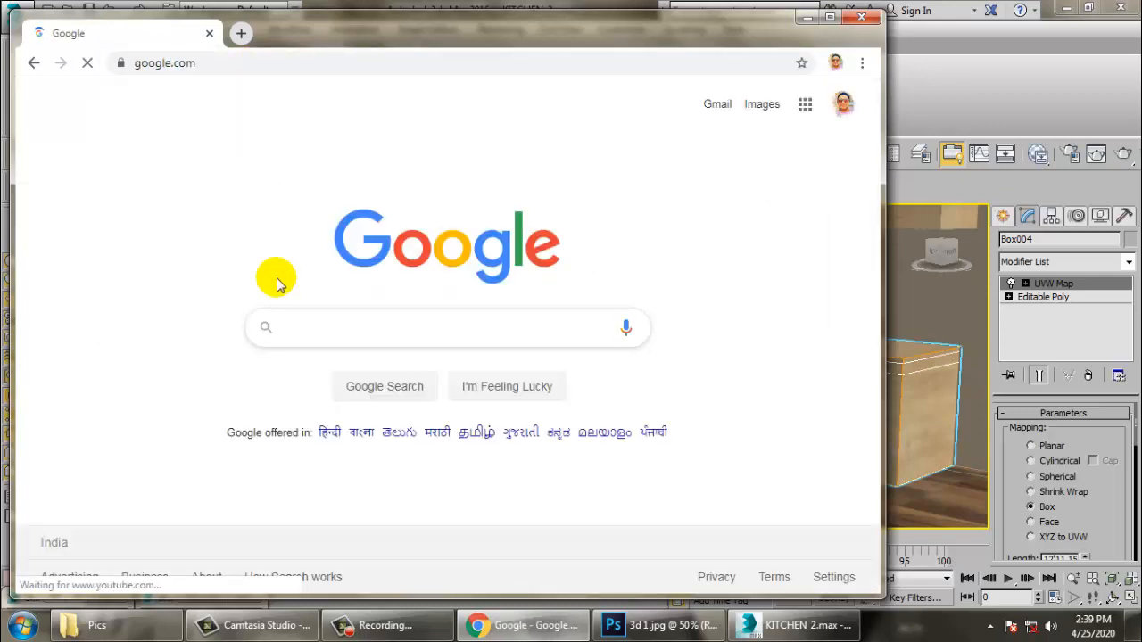
pyautogui.write('stove')
pyautogui.press('Return')
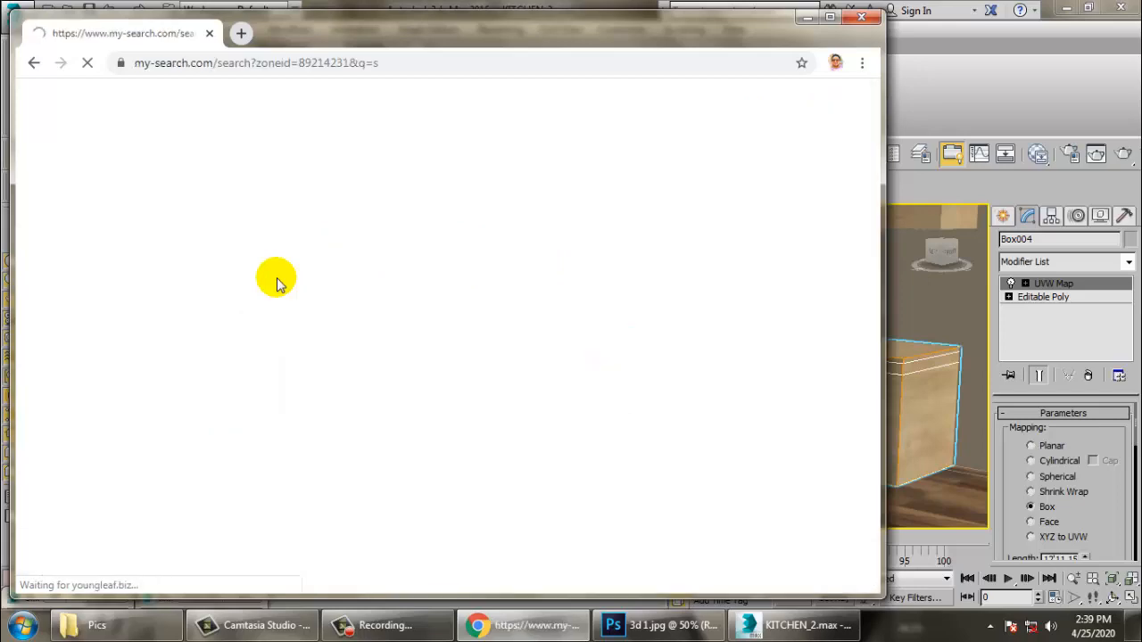
pyautogui.click(861, 17)
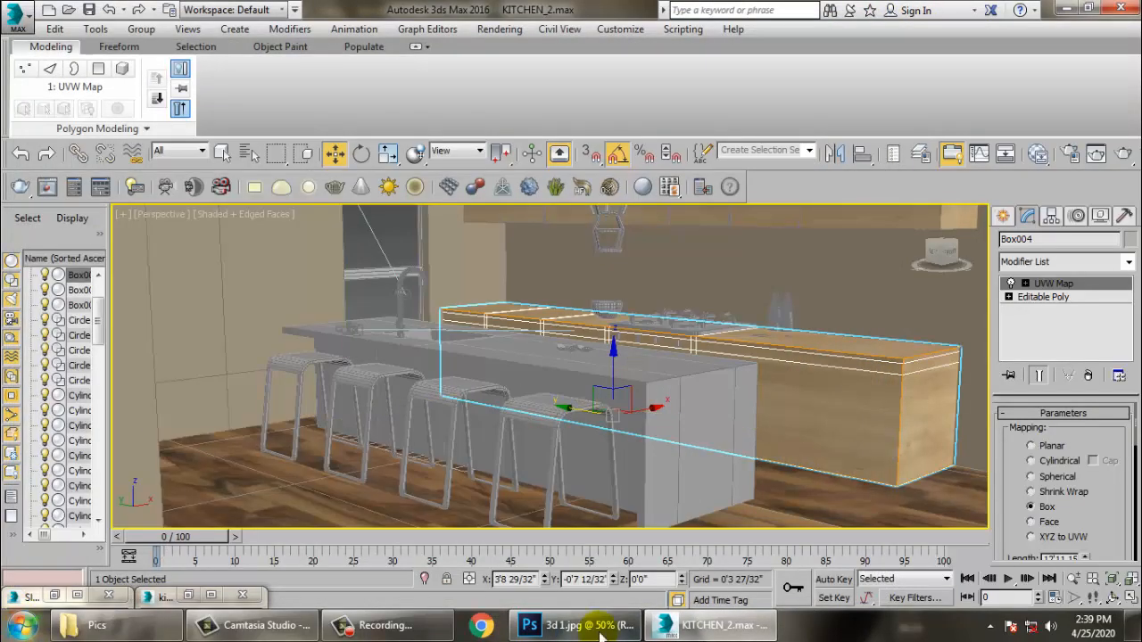
# Step: Switch to a maximized Chrome window and search Google Images for "stove texture"
pyautogui.click(481, 625)
pyautogui.doubleClick(327, 24)
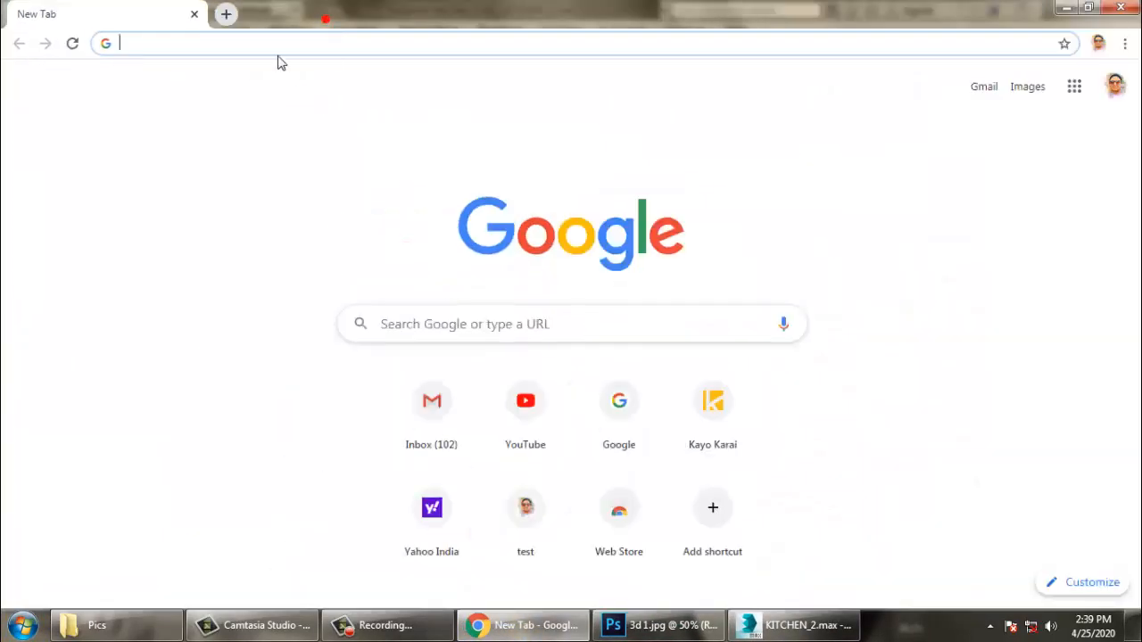
pyautogui.write('google.com')
pyautogui.press('Return')
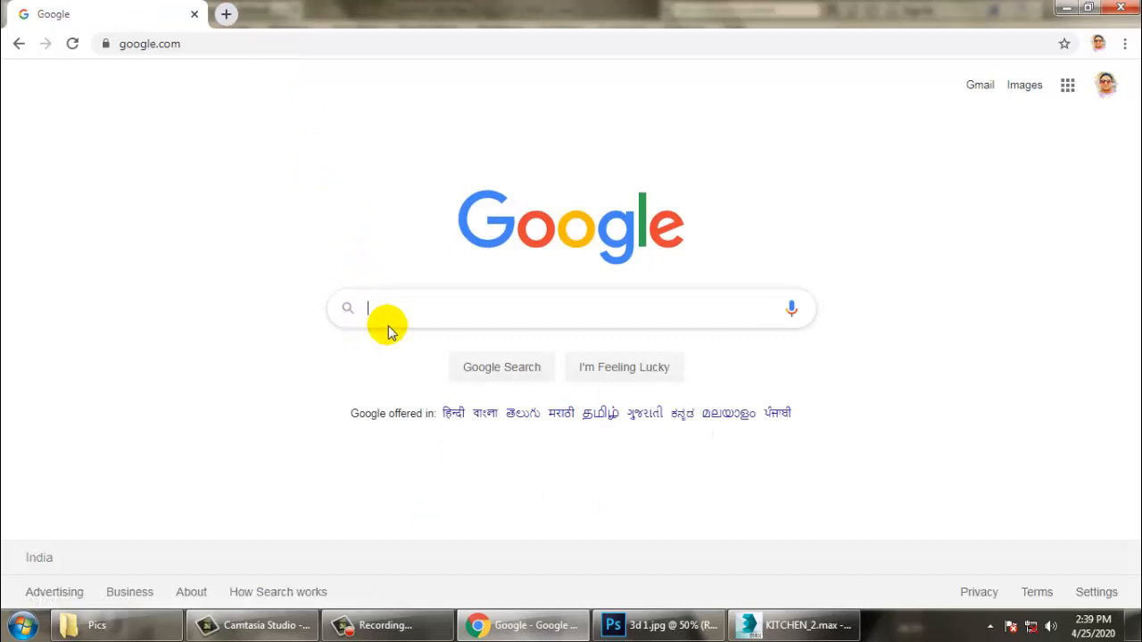
pyautogui.write('stove te')
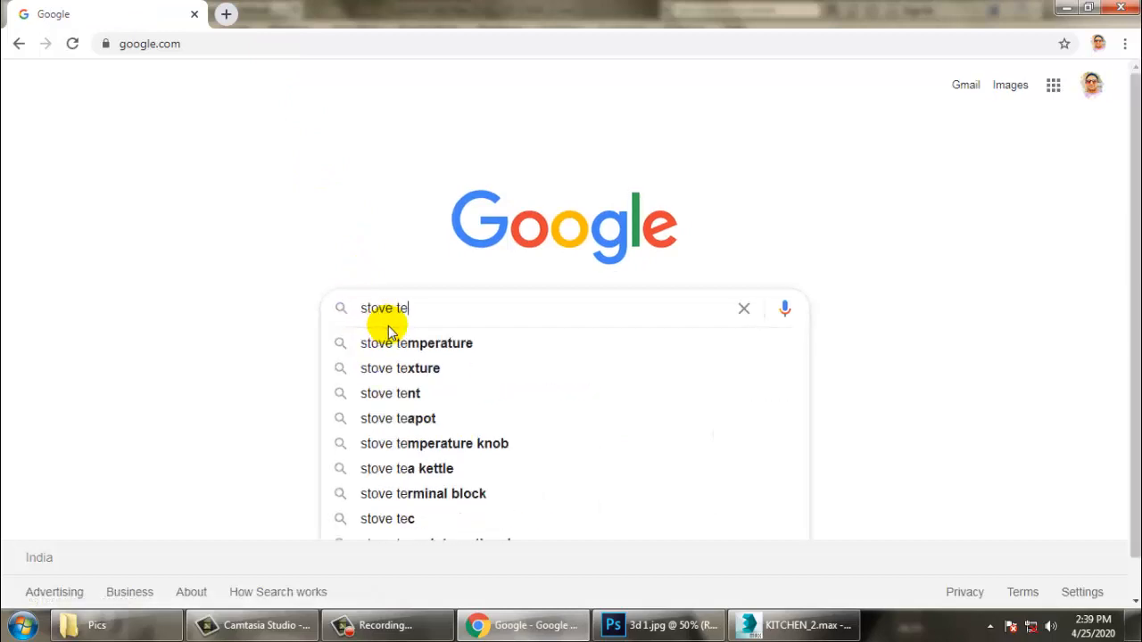
pyautogui.write('xture')
pyautogui.press('Return')
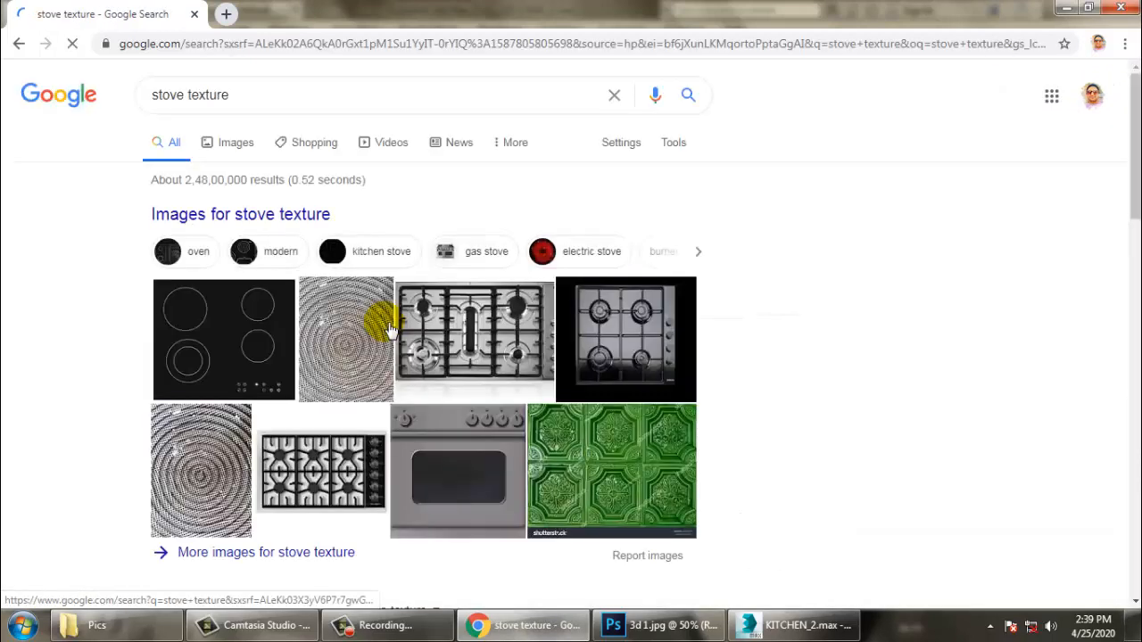
pyautogui.click(246, 149)
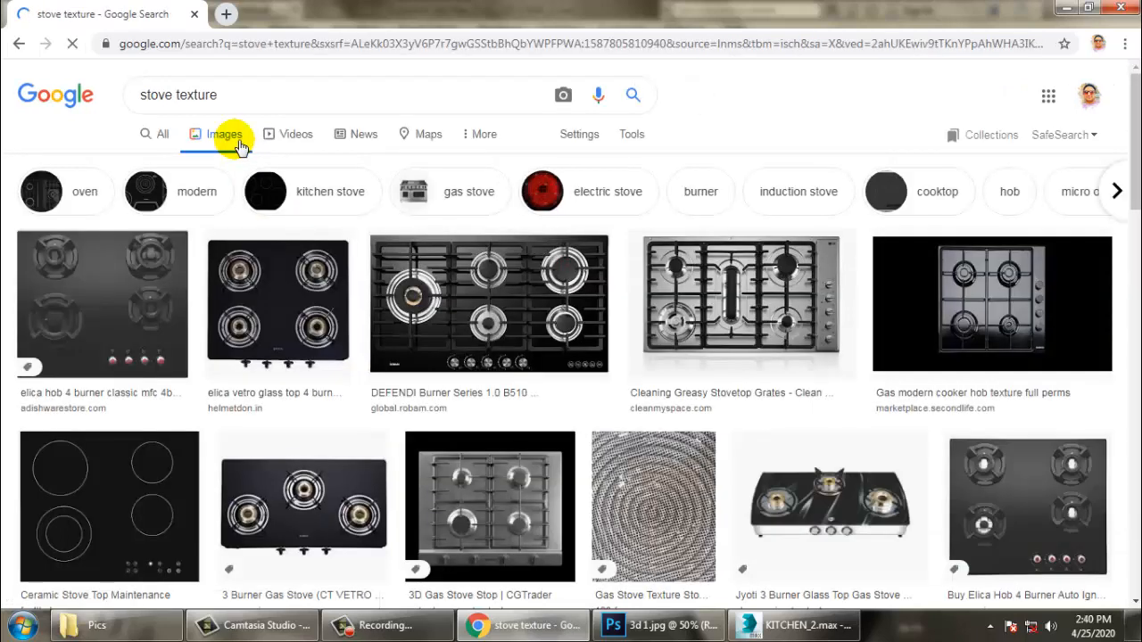
# Step: Look through the stove texture image results for a suitable front-view oven picture
pyautogui.scroll(-10, 660, 294)
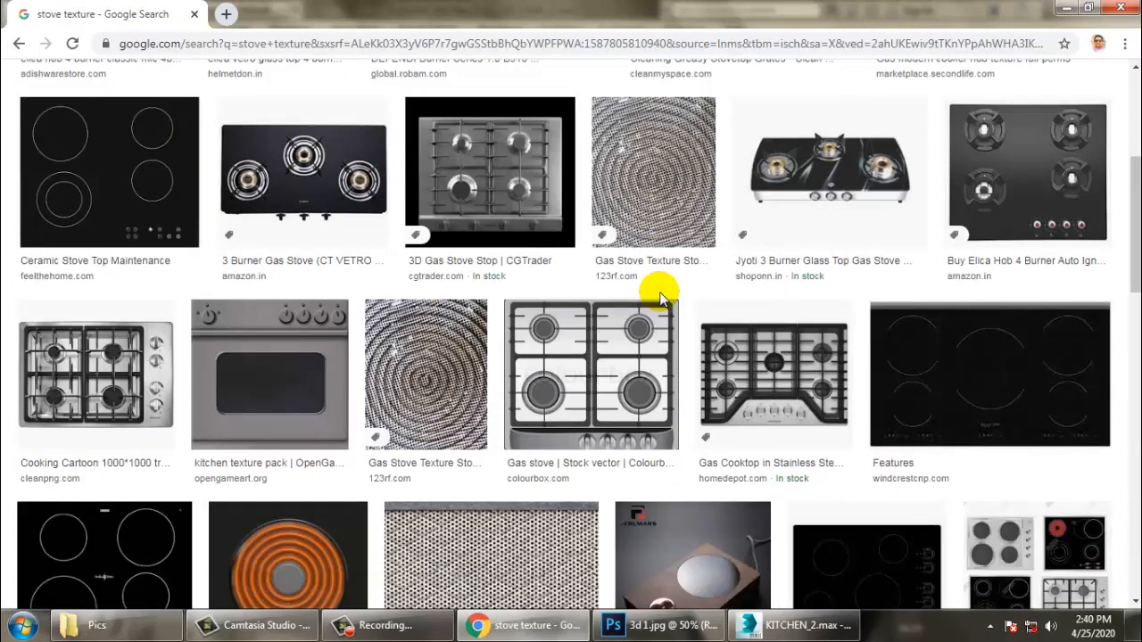
pyautogui.scroll(-7, 673, 321)
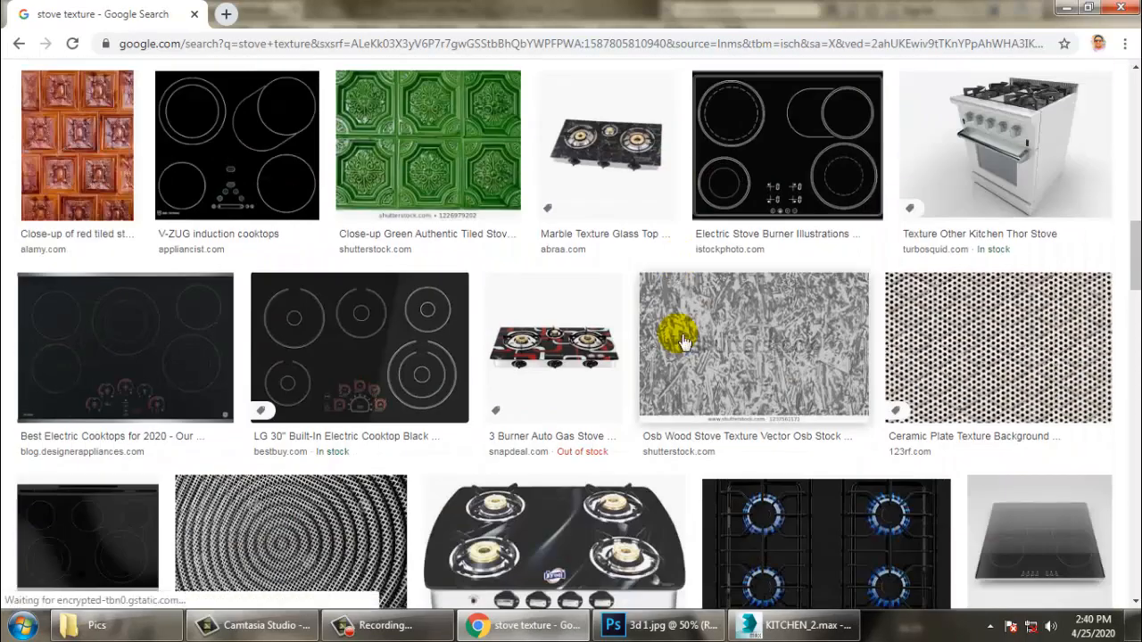
pyautogui.scroll(3, 683, 343)
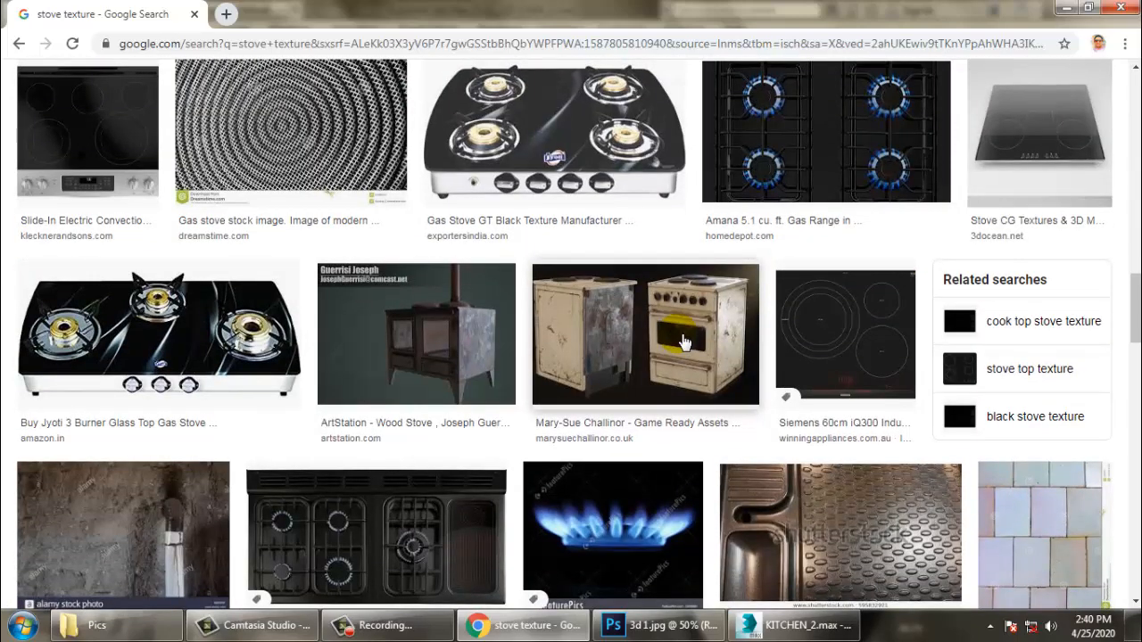
pyautogui.scroll(-10, 684, 343)
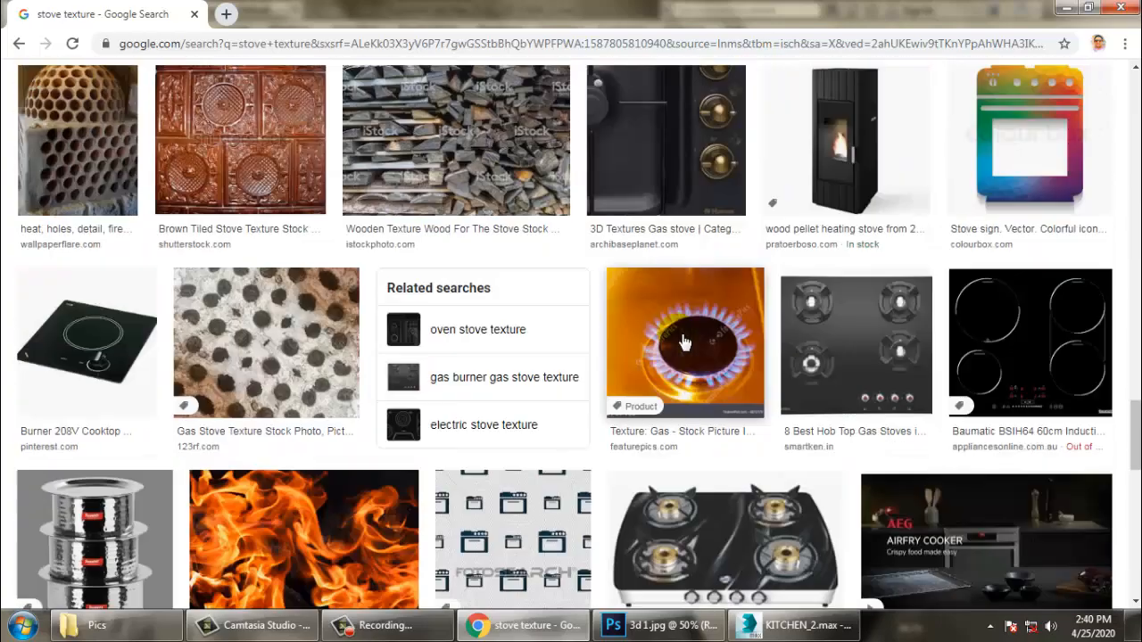
pyautogui.scroll(-4, 683, 342)
pyautogui.scroll(-15, 680, 340)
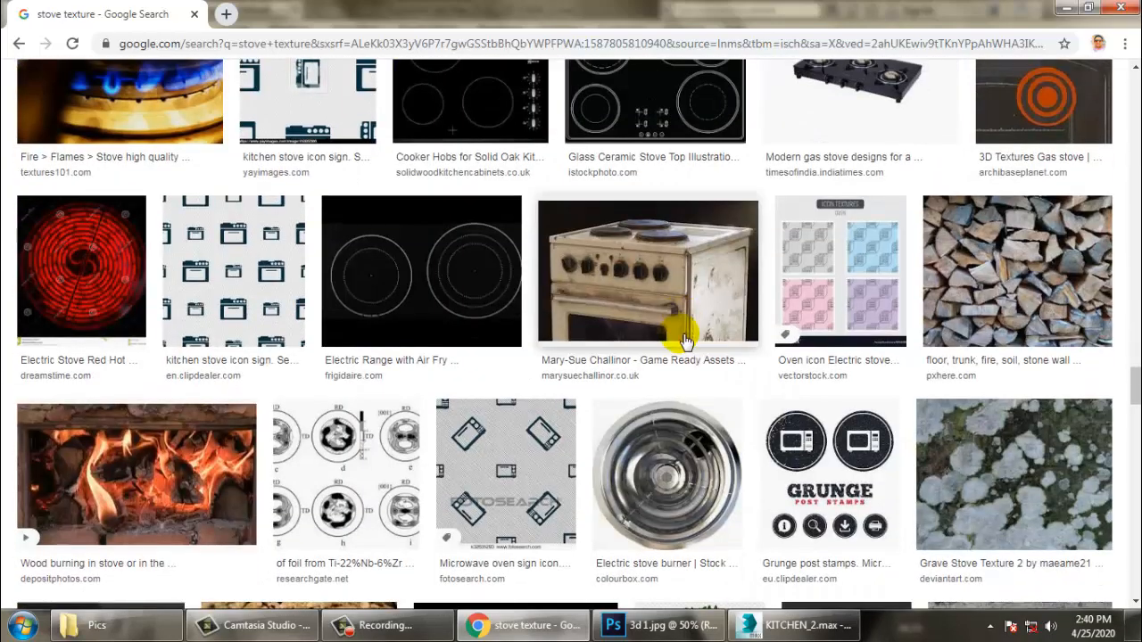
pyautogui.scroll(-12, 683, 340)
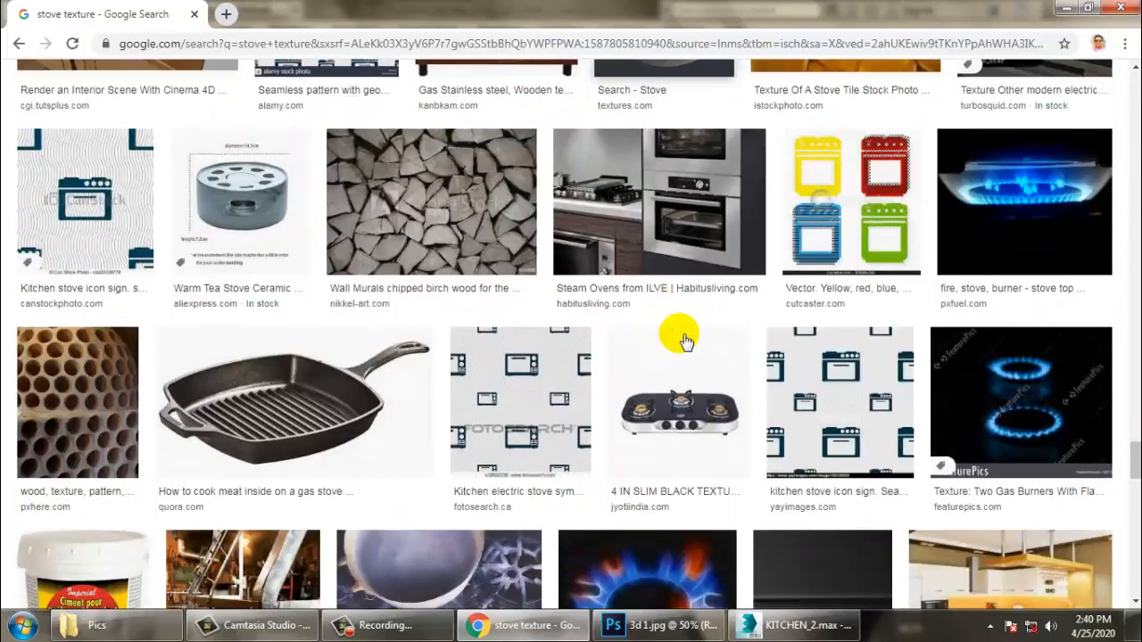
pyautogui.scroll(-8, 683, 341)
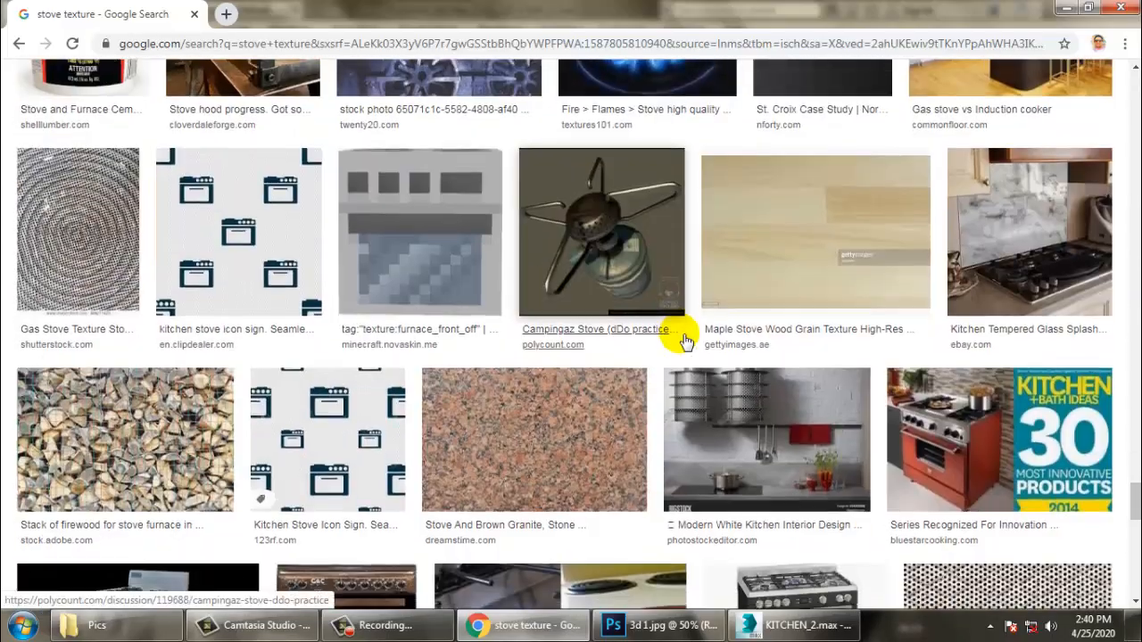
pyautogui.scroll(-8, 683, 340)
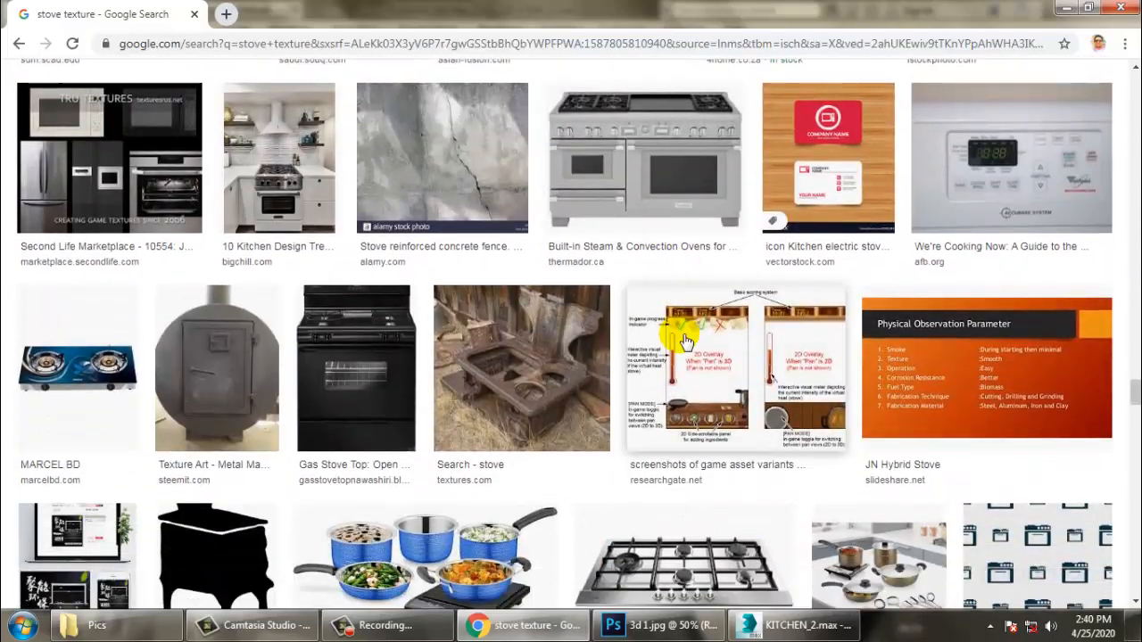
pyautogui.scroll(-6, 683, 341)
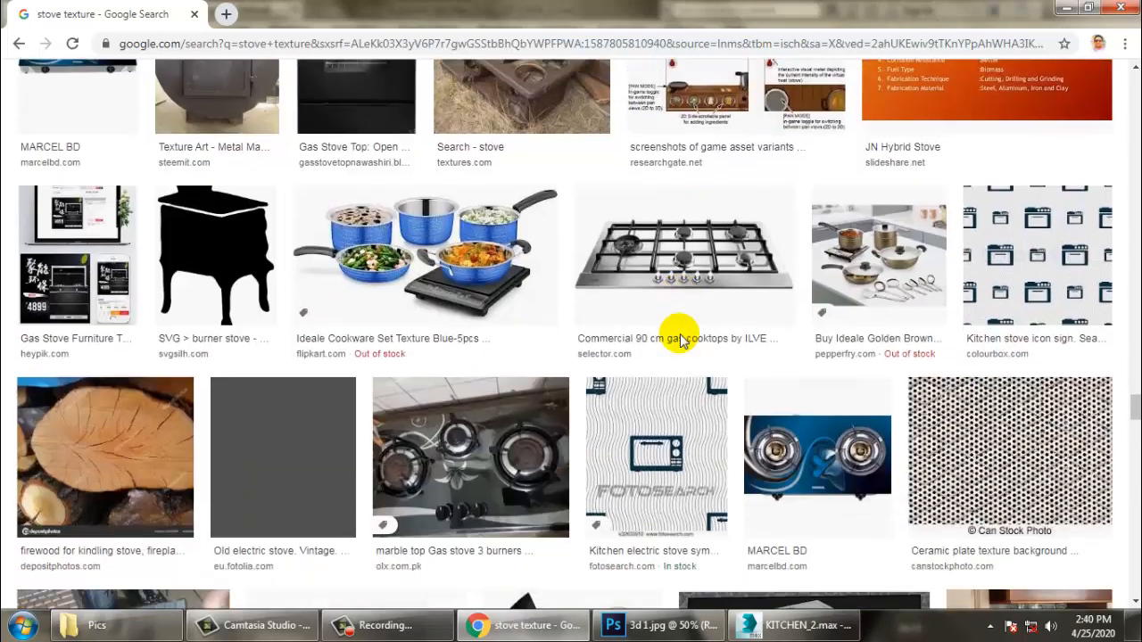
pyautogui.scroll(-3, 683, 340)
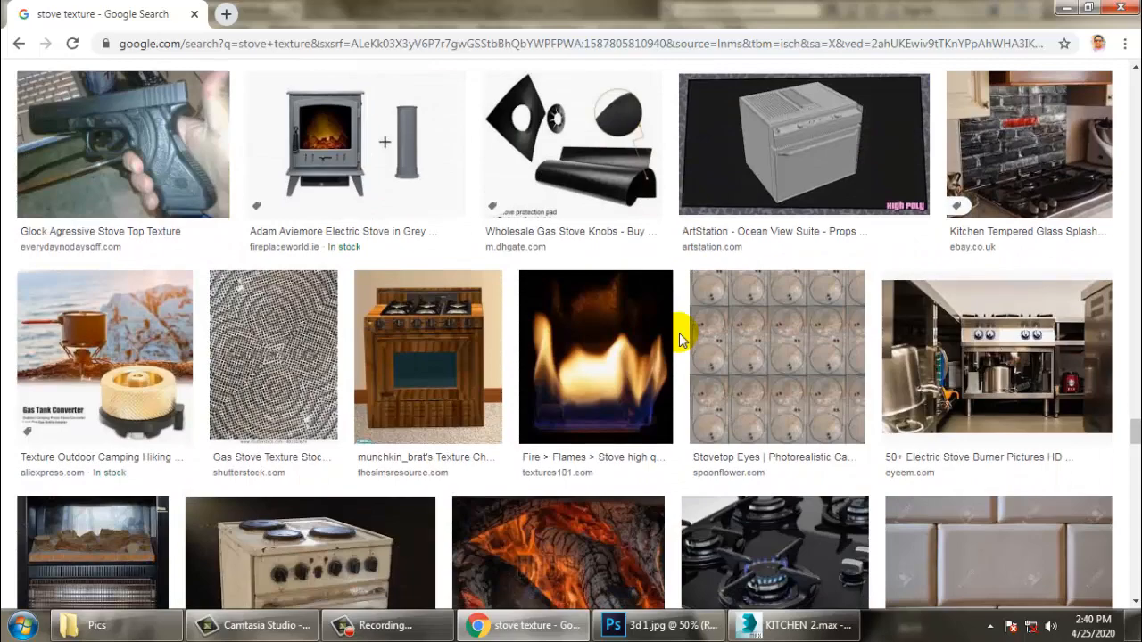
pyautogui.scroll(-8, 678, 333)
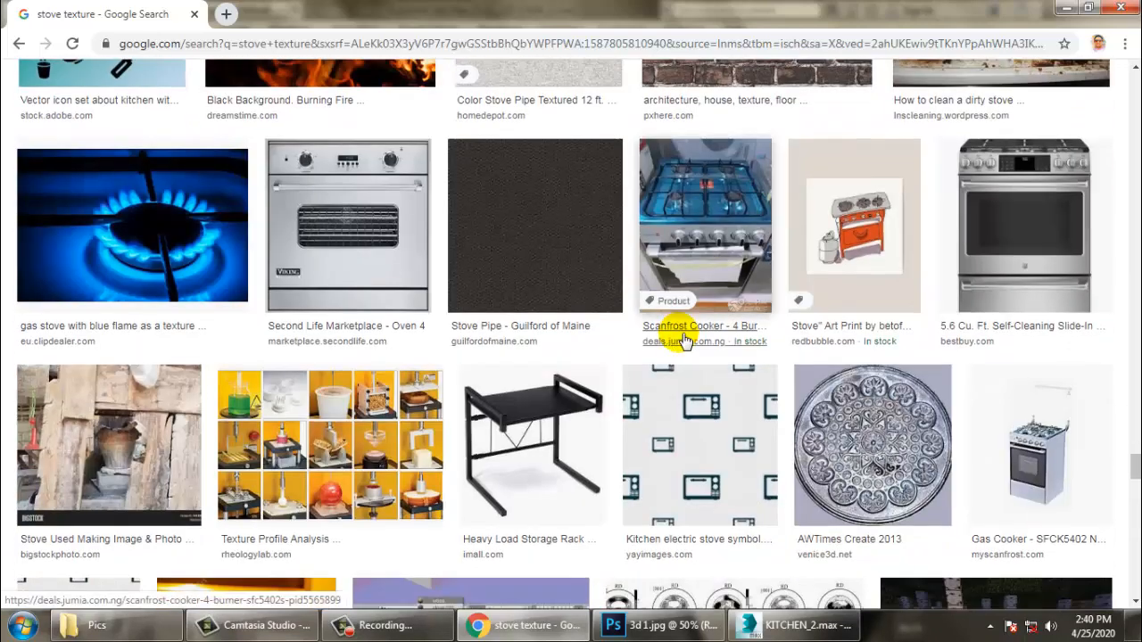
# Step: Preview the stainless steel Viking oven image and open its Second Life Marketplace page in a new tab
pyautogui.click(365, 186)
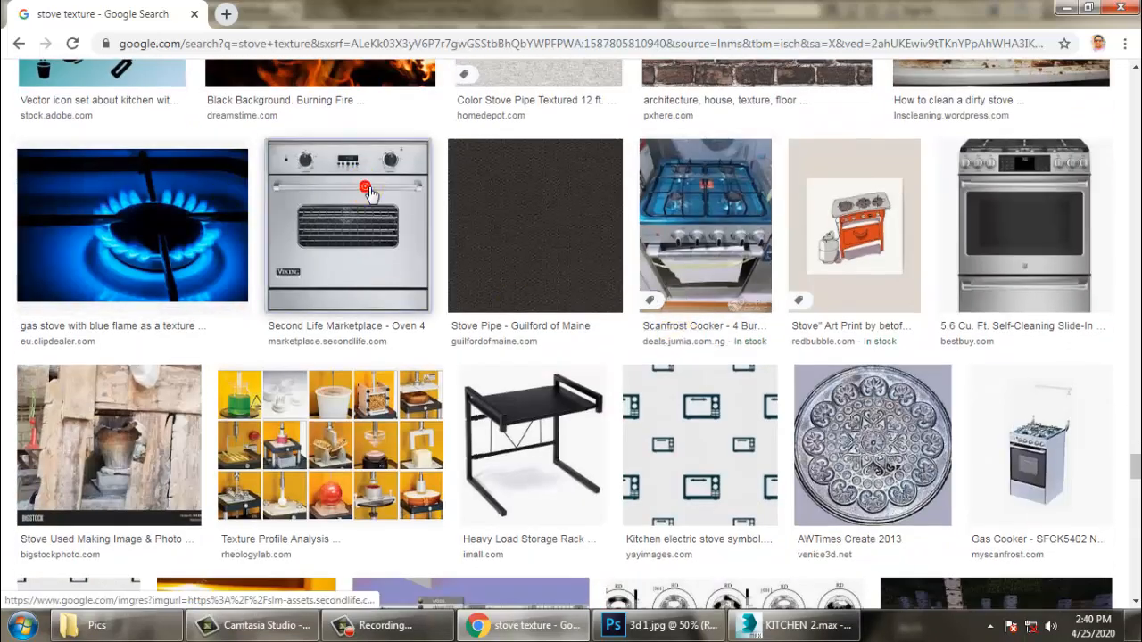
pyautogui.scroll(-3, 899, 237)
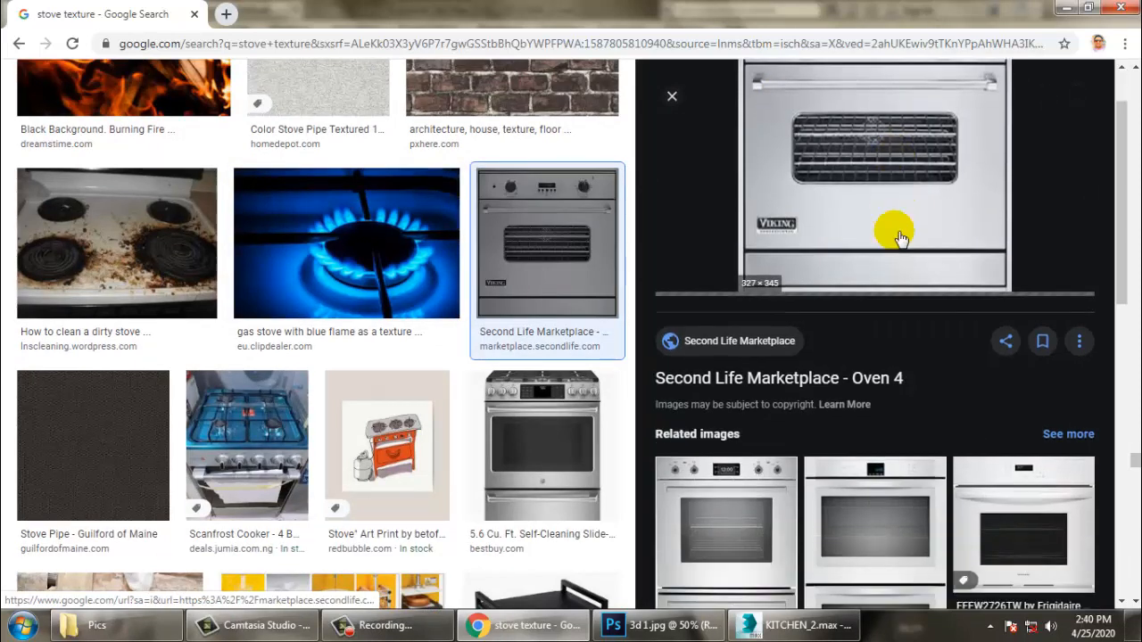
pyautogui.scroll(3, 1094, 333)
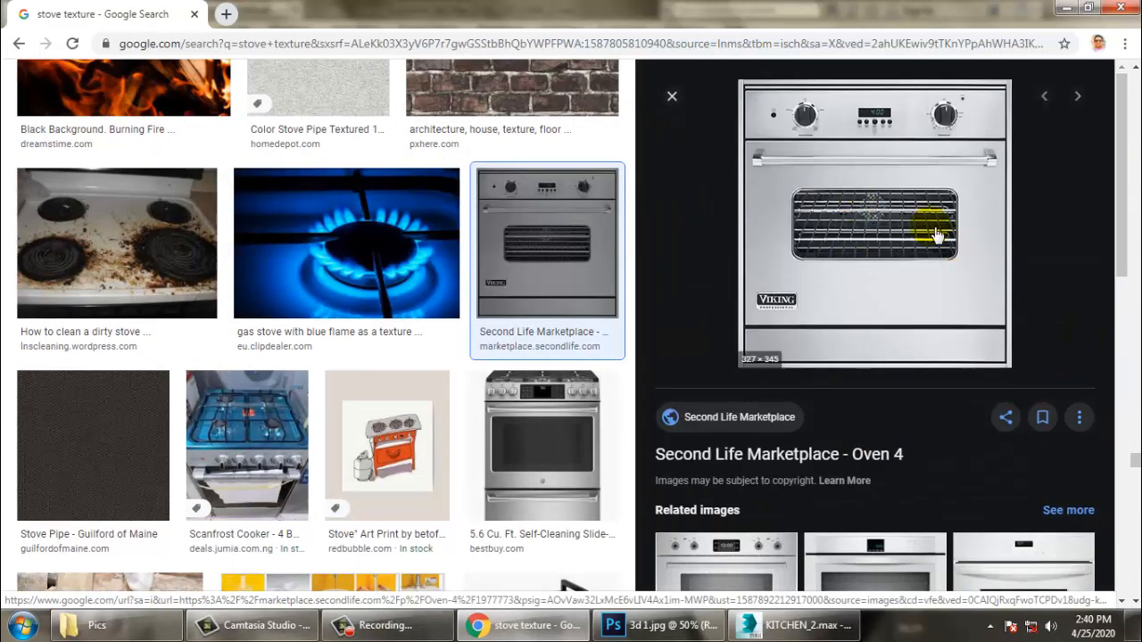
pyautogui.rightClick(864, 126)
pyautogui.click(899, 148)
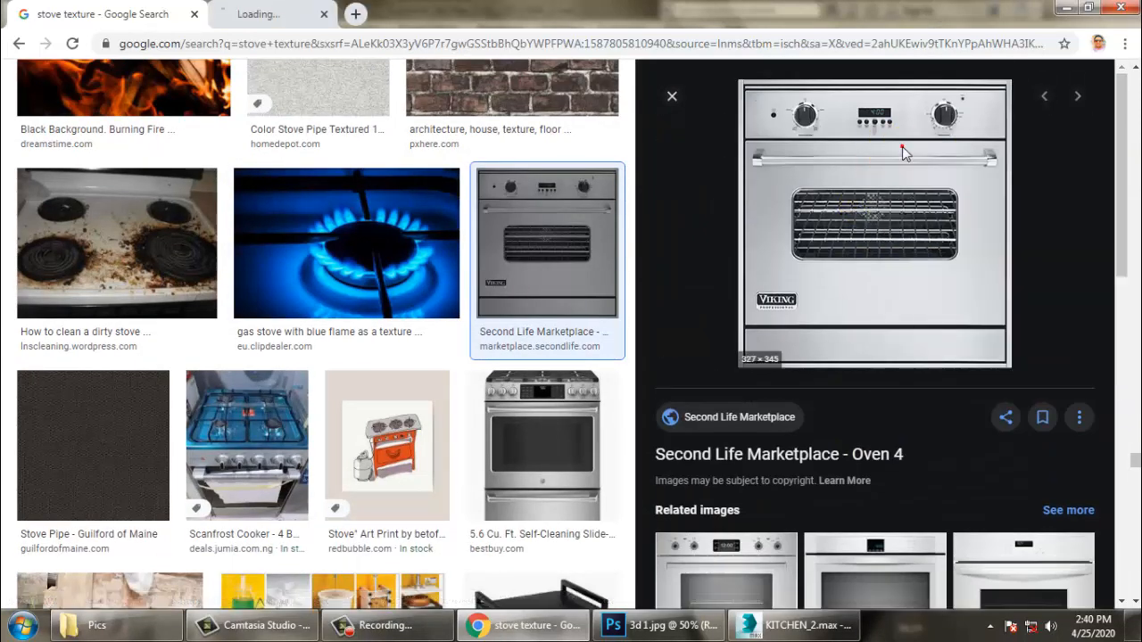
pyautogui.click(258, 13)
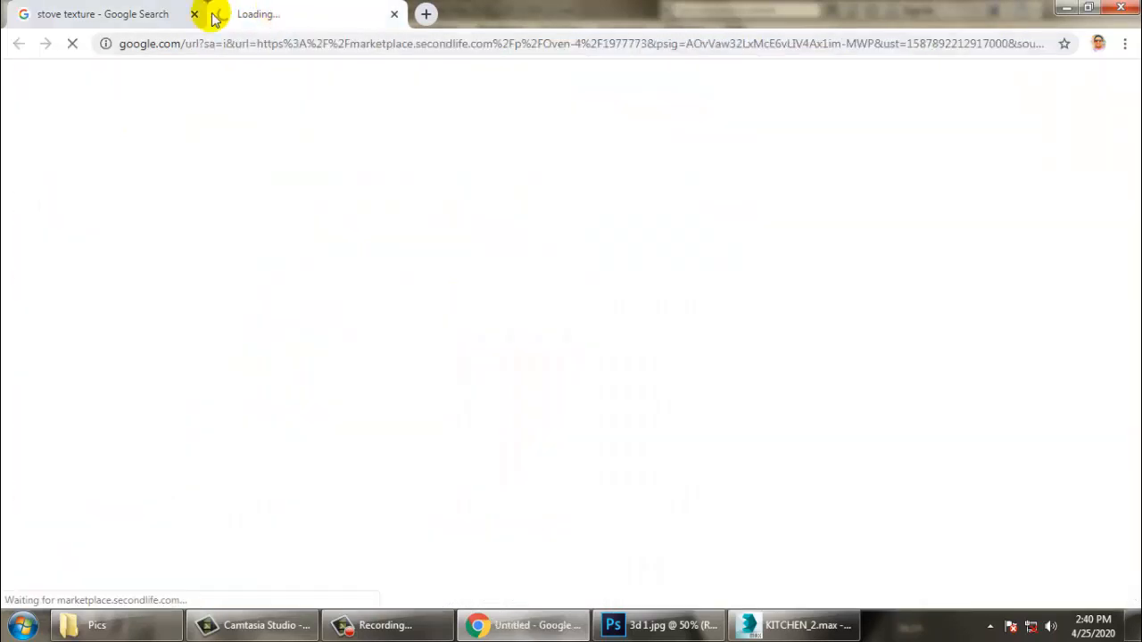
pyautogui.click(143, 14)
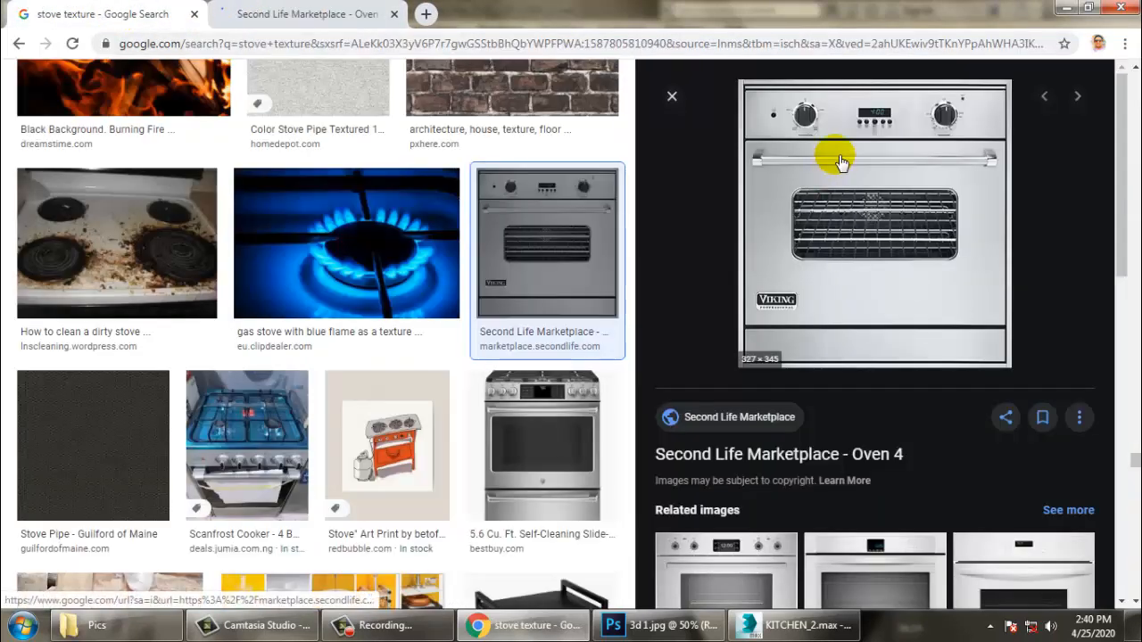
pyautogui.click(277, 14)
# Step: Open the full-size Viking oven picture in its own tab and save it to the Desktop as viking-oven-built-in-gas-oven-vgso100-30
pyautogui.rightClick(474, 357)
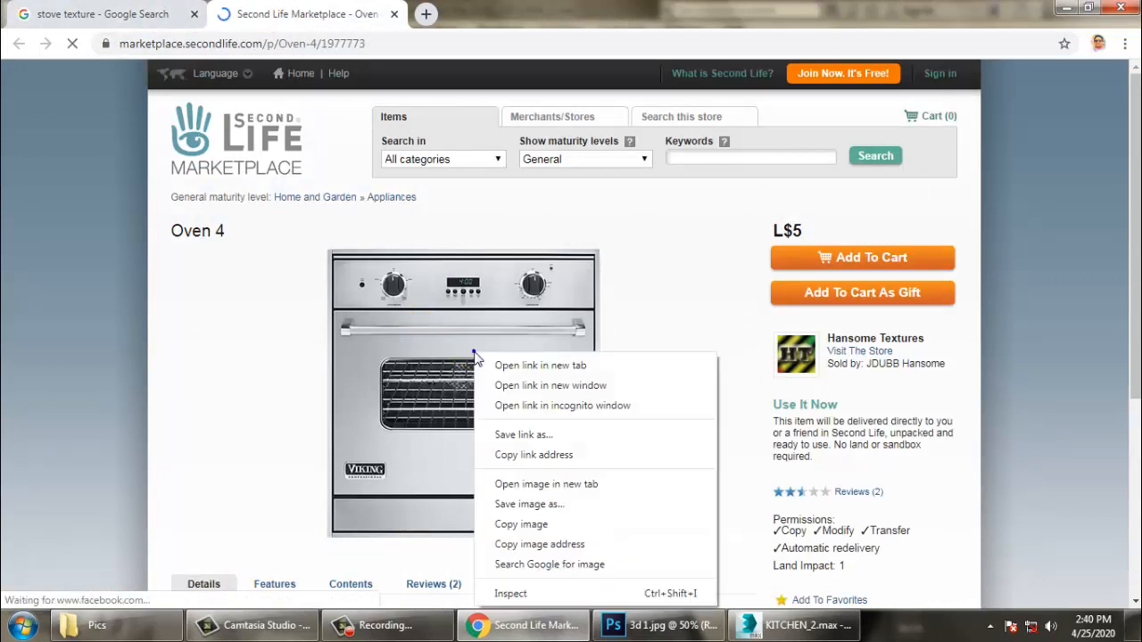
pyautogui.click(502, 367)
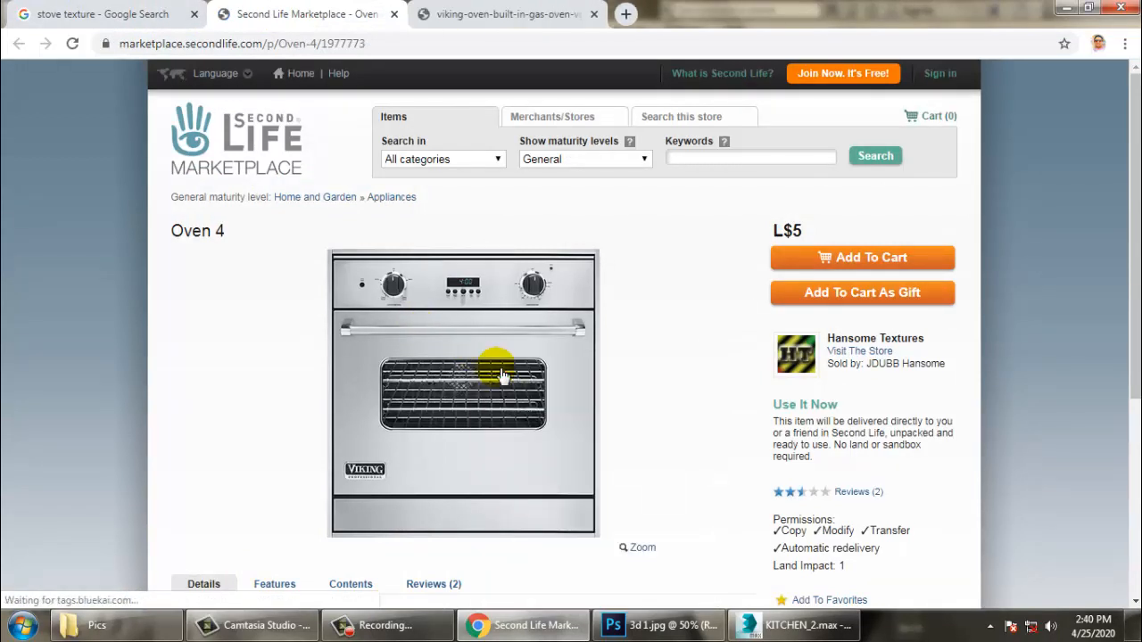
pyautogui.click(500, 14)
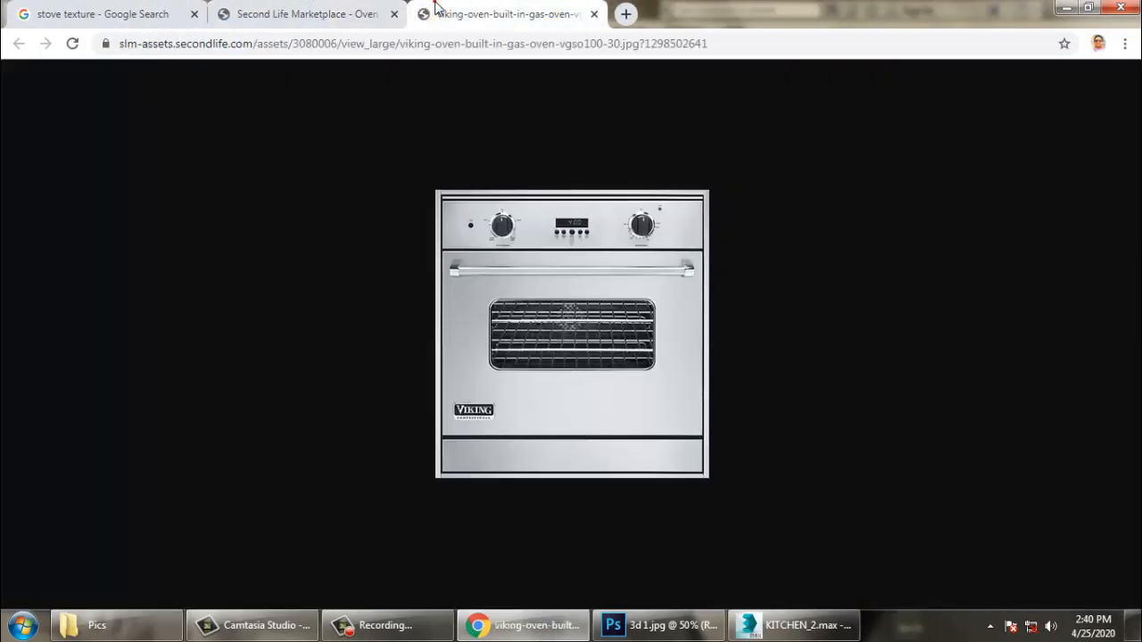
pyautogui.rightClick(653, 328)
pyautogui.click(701, 357)
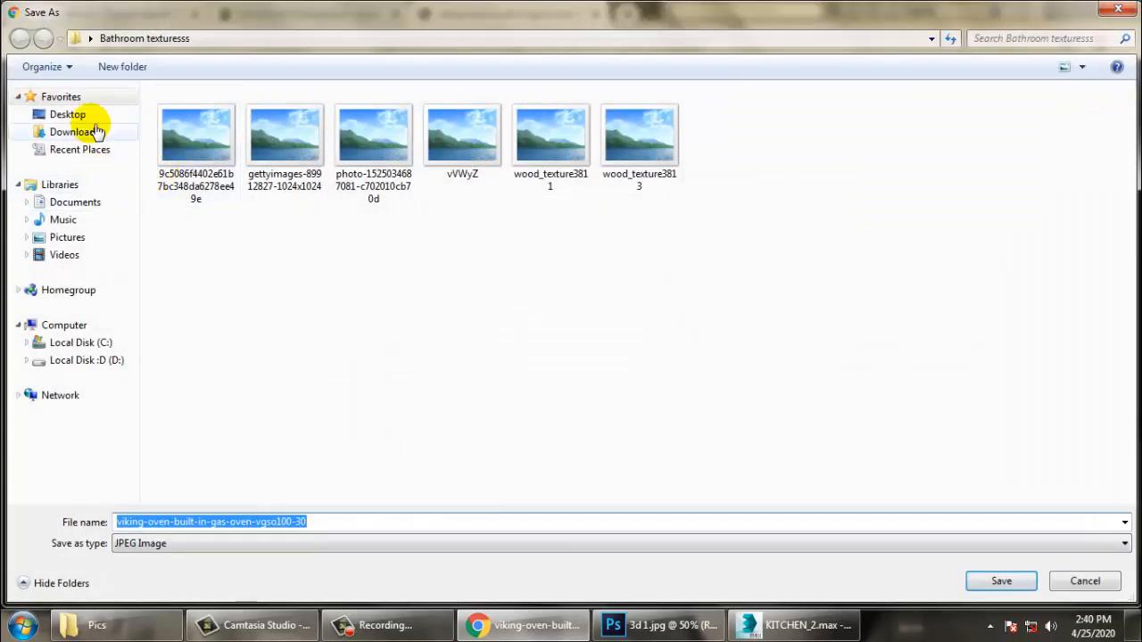
pyautogui.click(68, 114)
pyautogui.click(1001, 581)
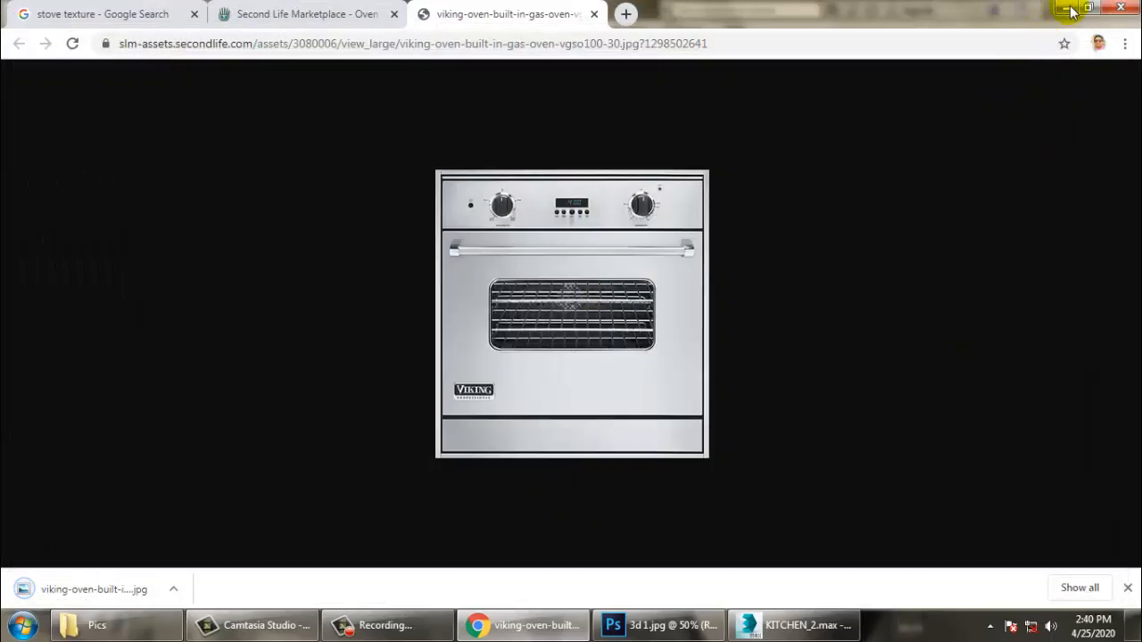
# Step: Switch back to 3ds Max and convert the lower cabinets Box004 to an Editable Poly
pyautogui.click(1071, 9)
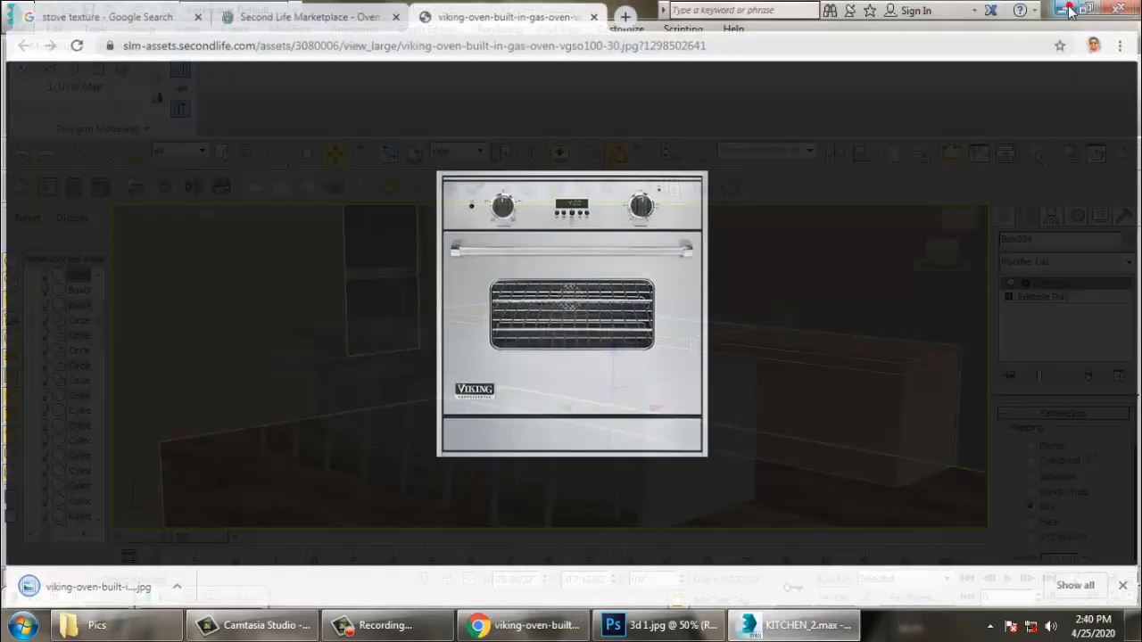
pyautogui.scroll(8, 785, 419)
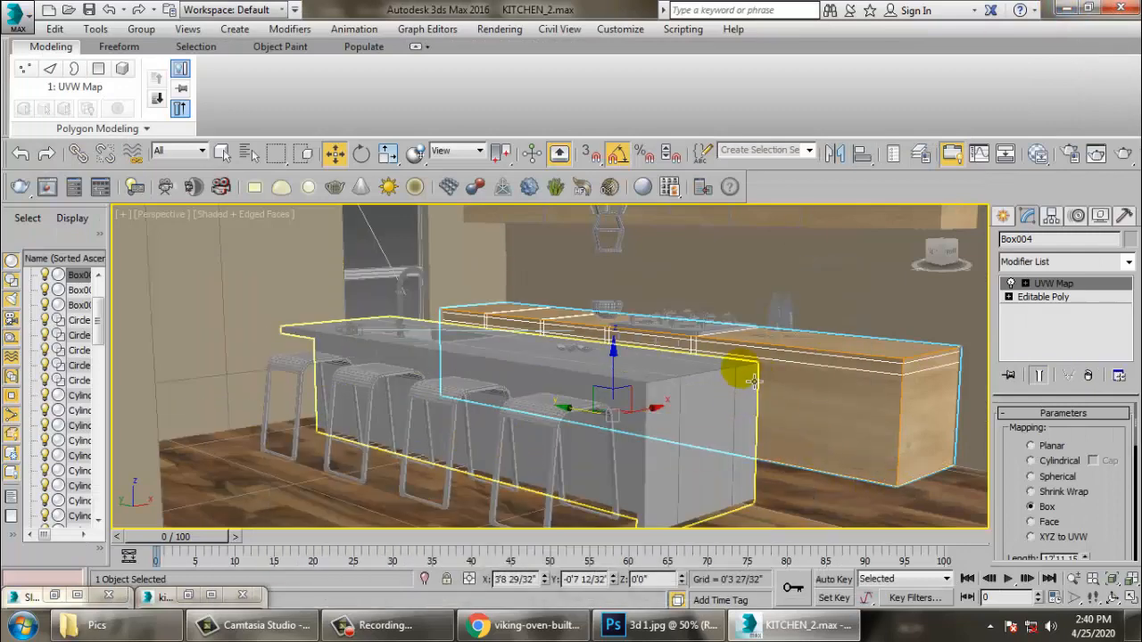
pyautogui.click(693, 382)
pyautogui.scroll(-5, 693, 382)
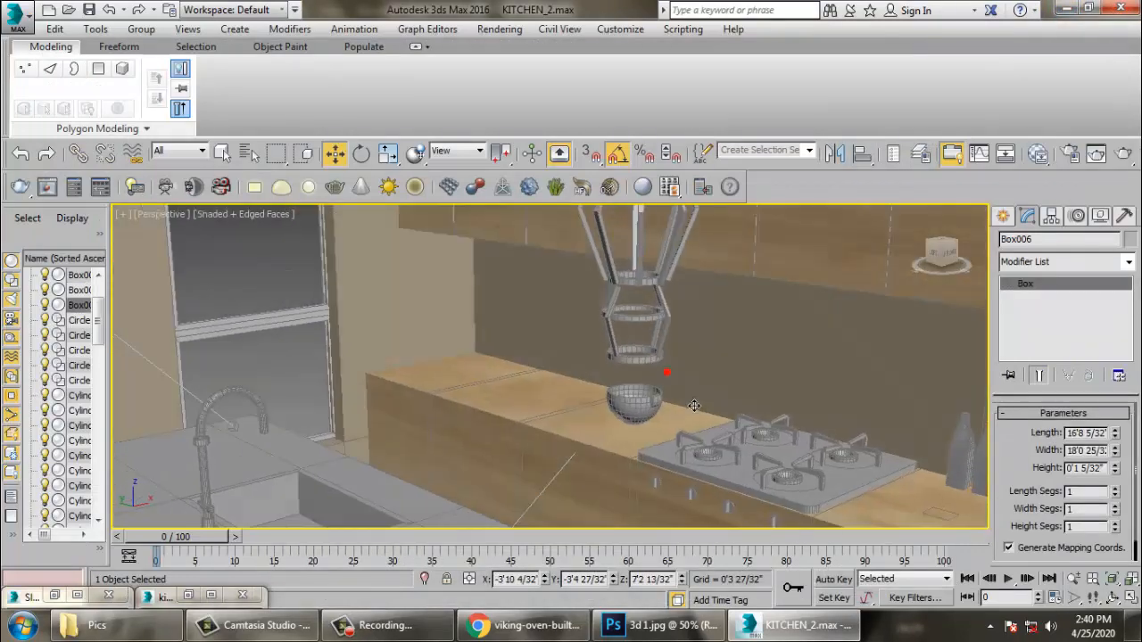
pyautogui.keyDown('alt'); pyautogui.moveTo(683, 389); pyautogui.dragTo(562, 376, button='middle'); pyautogui.keyUp('alt')
pyautogui.rightClick(632, 382)
pyautogui.moveTo(687, 579)
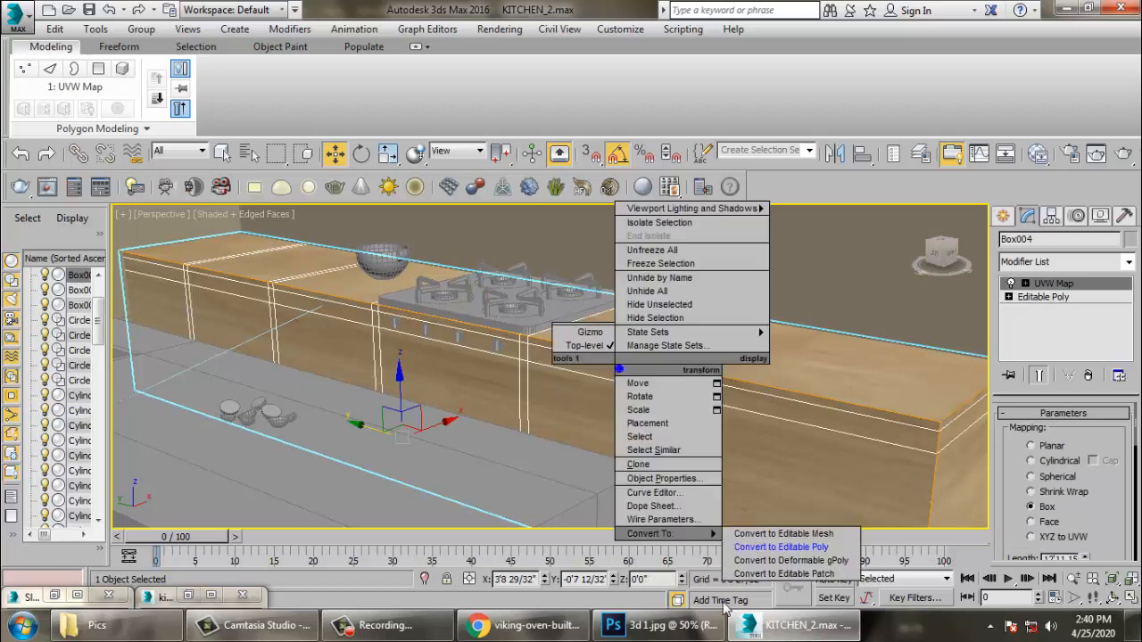
pyautogui.click(785, 615)
# Step: Select all the front polygons of the cabinet section beneath the cooktop, including the knob strip and narrow side strips
pyautogui.press('4')
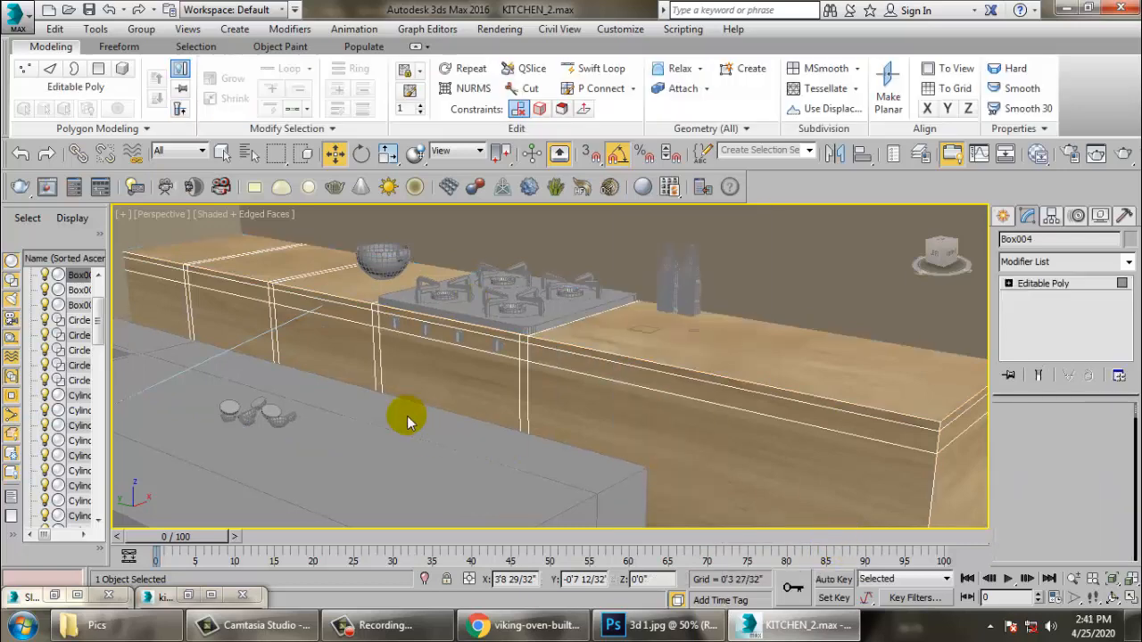
pyautogui.click(484, 342)
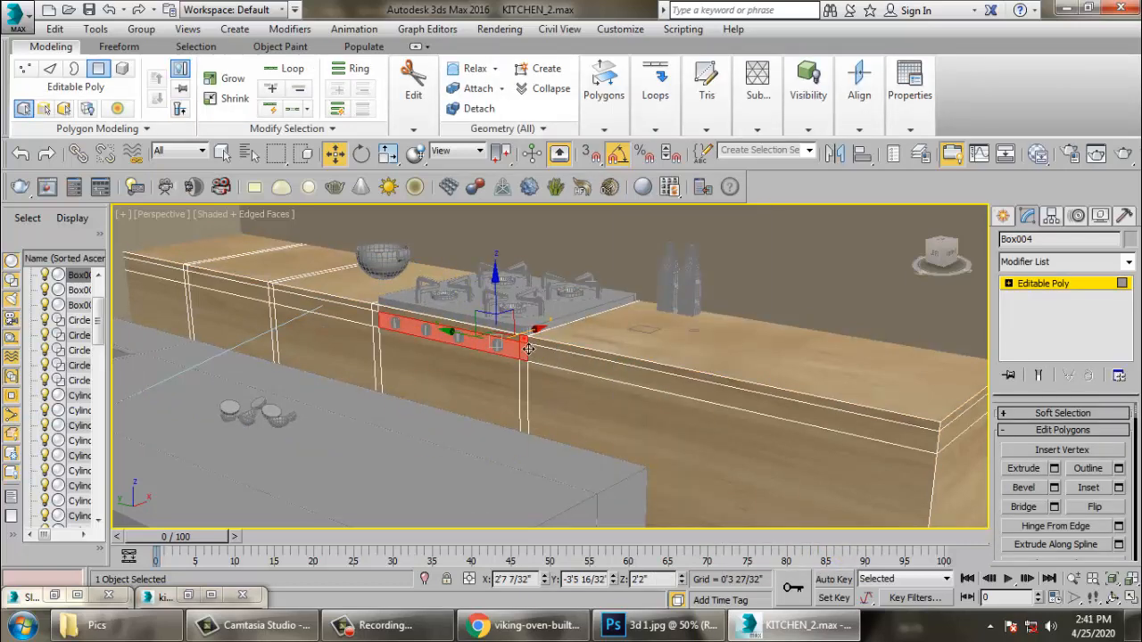
pyautogui.scroll(5, 411, 345)
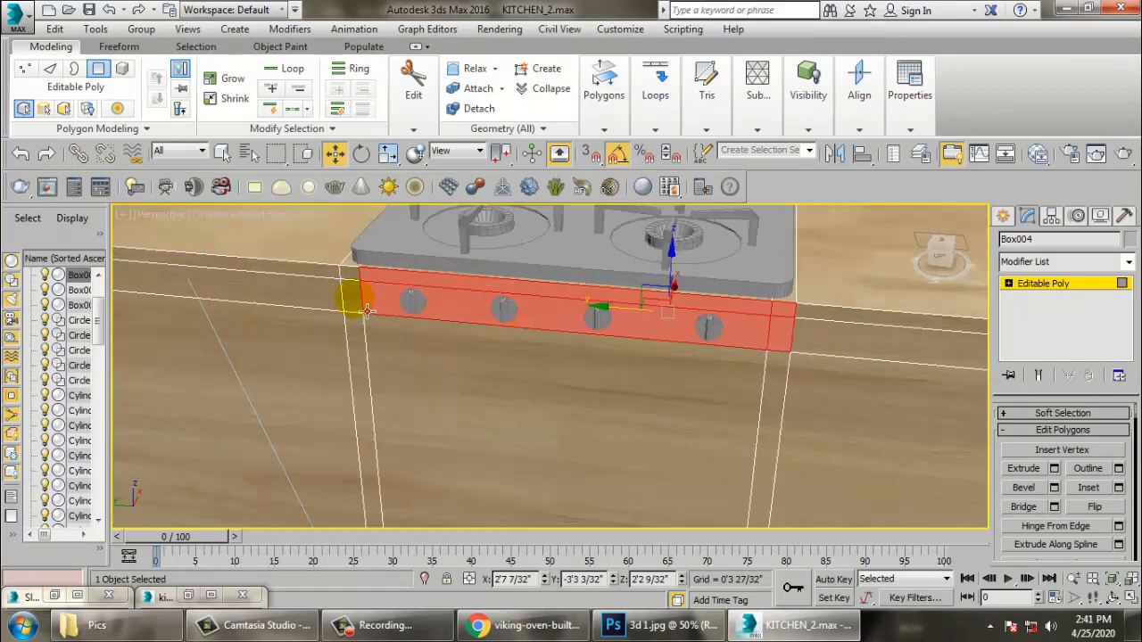
pyautogui.keyDown('ctrl'); pyautogui.click(370, 373); pyautogui.keyUp('ctrl')
pyautogui.keyDown('ctrl'); pyautogui.click(576, 436); pyautogui.keyUp('ctrl')
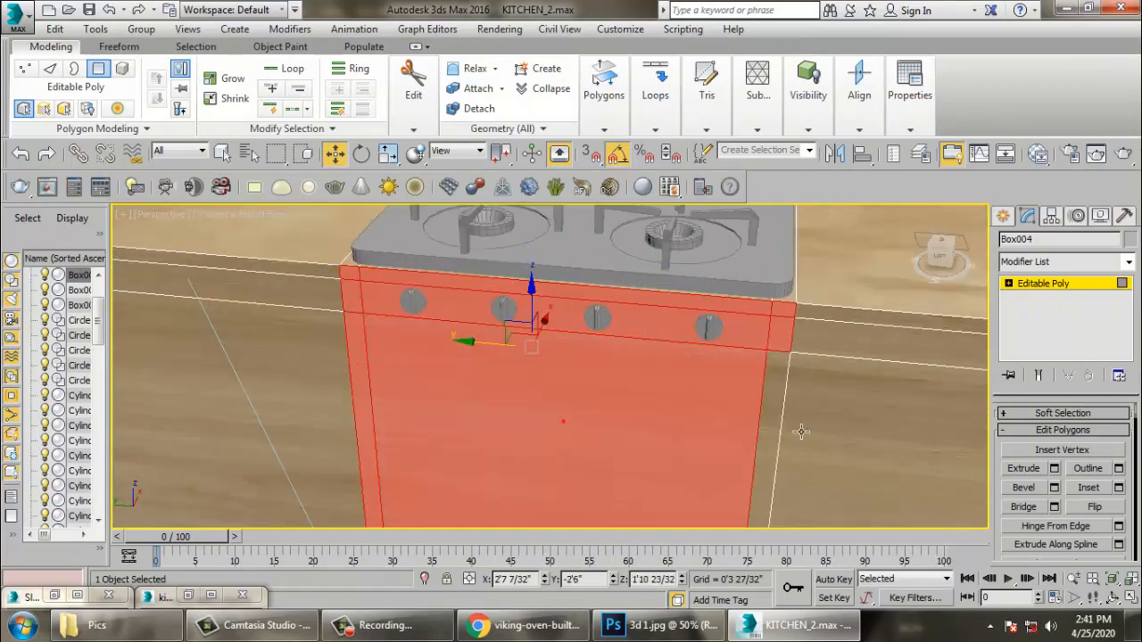
pyautogui.keyDown('ctrl'); pyautogui.click(782, 417); pyautogui.keyUp('ctrl')
pyautogui.keyDown('alt'); pyautogui.moveTo(782, 418); pyautogui.dragTo(741, 390, button='middle'); pyautogui.keyUp('alt')
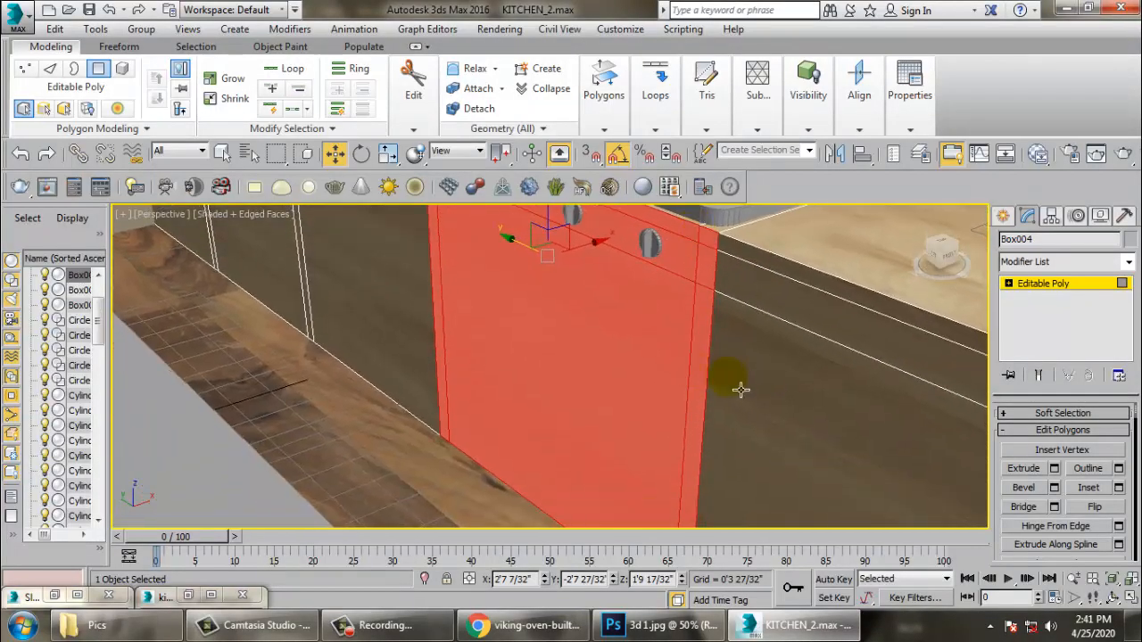
# Step: Add a new VRayMtl beside the cabinet material in the Slate Material Editor and open its parameters
pyautogui.press('m')
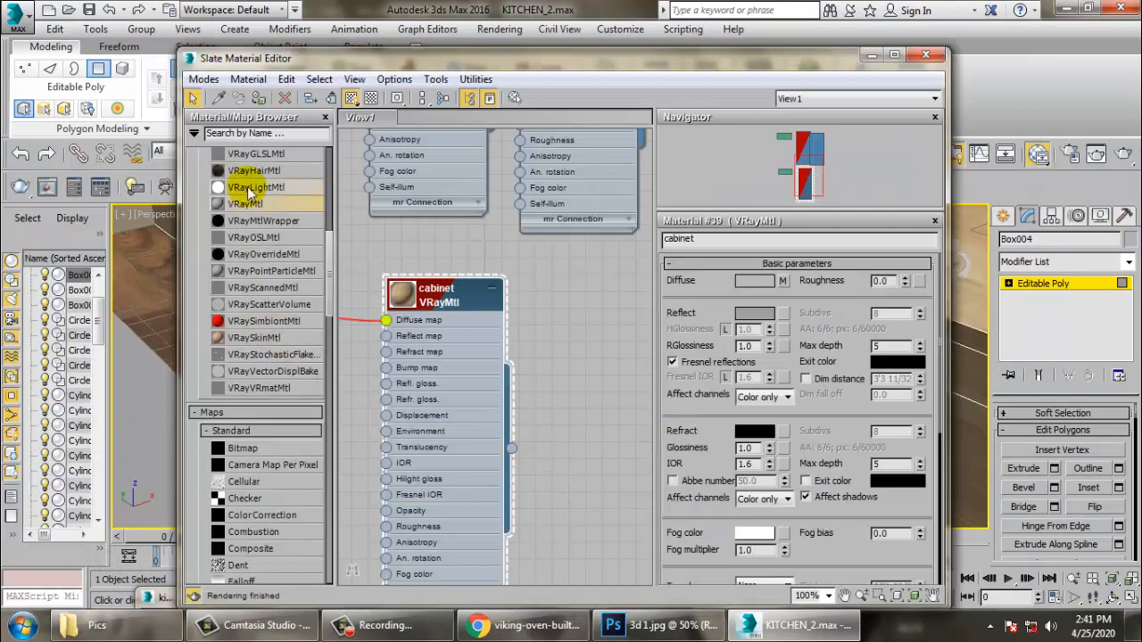
pyautogui.moveTo(244, 207); pyautogui.dragTo(588, 291)
pyautogui.doubleClick(581, 298)
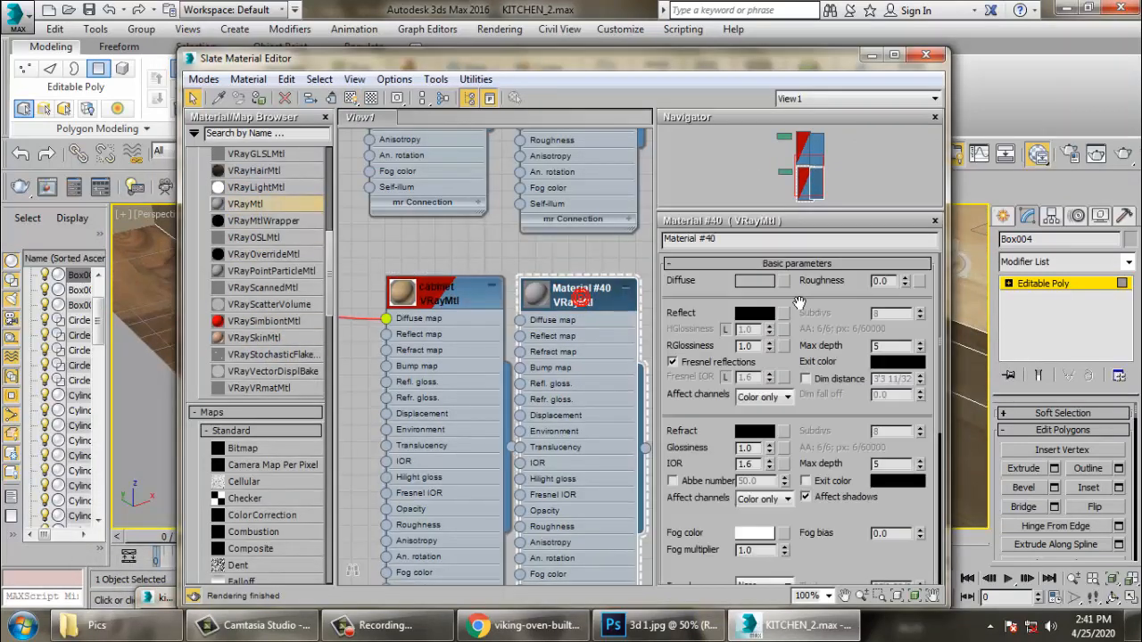
# Step: Load the Viking oven image from the Desktop as the new material's diffuse bitmap and assign it to the selected polygons
pyautogui.click(784, 282)
pyautogui.doubleClick(535, 174)
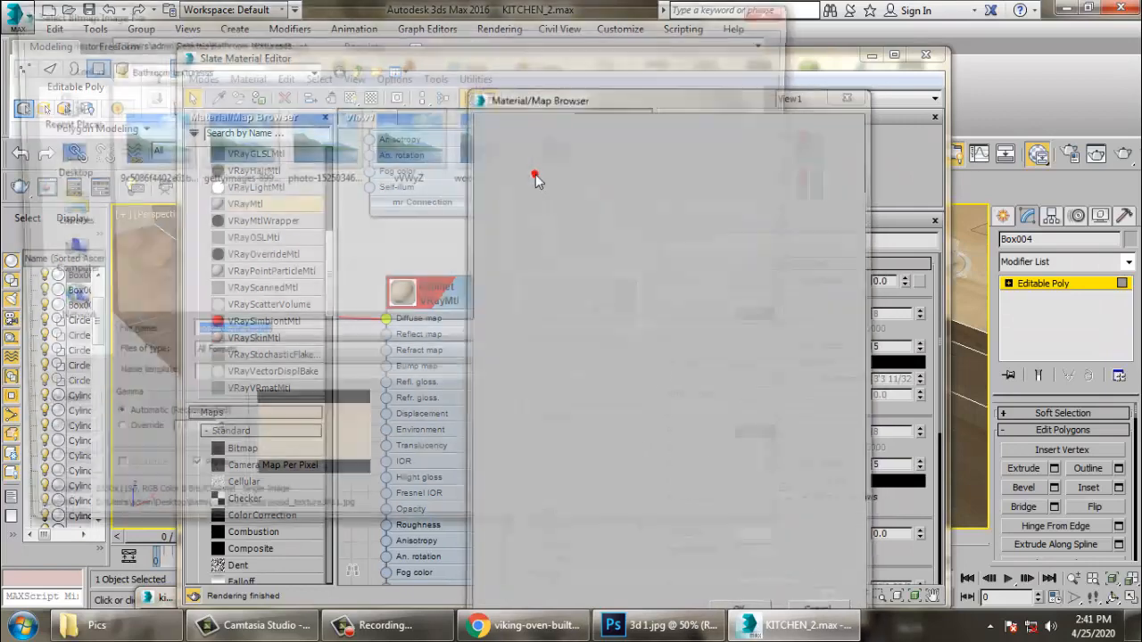
pyautogui.click(57, 159)
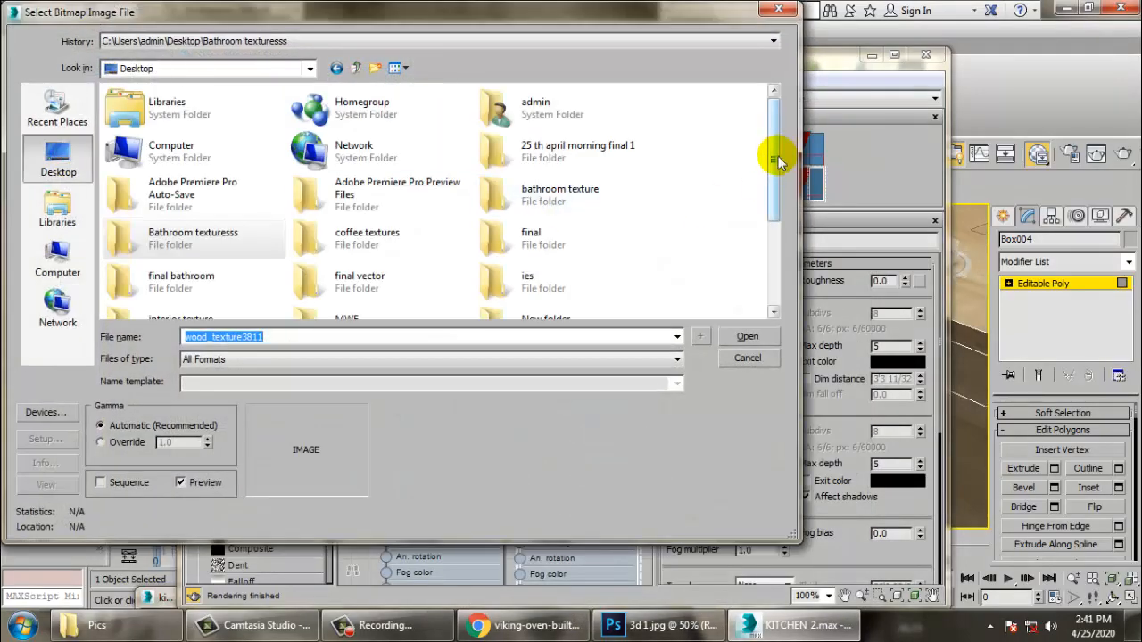
pyautogui.moveTo(774, 165); pyautogui.dragTo(776, 331)
pyautogui.doubleClick(535, 308)
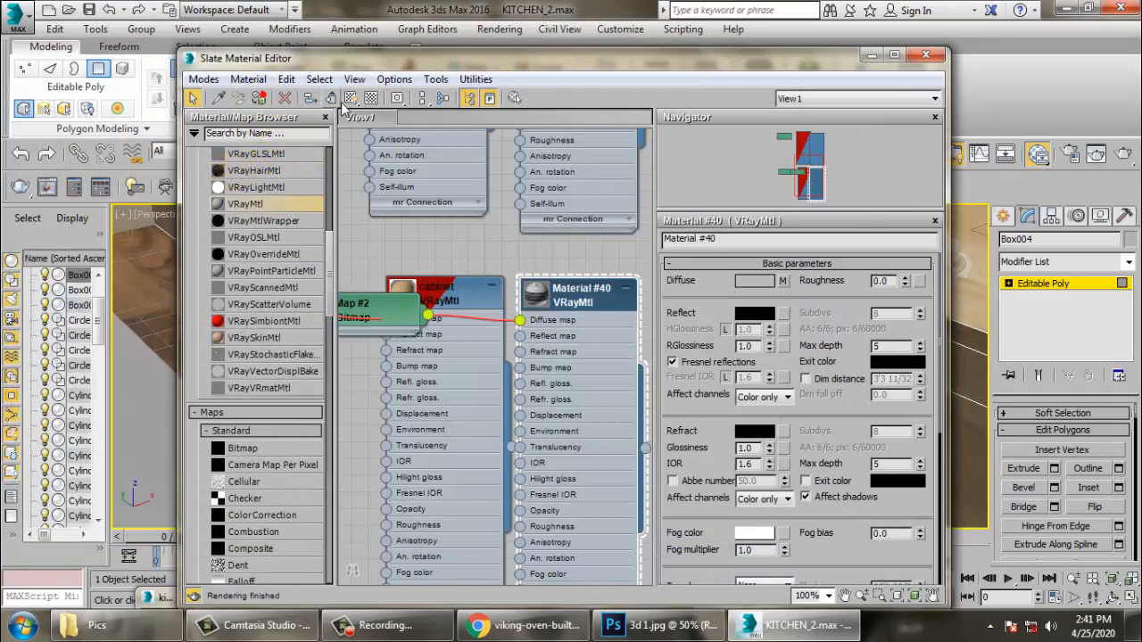
pyautogui.click(925, 55)
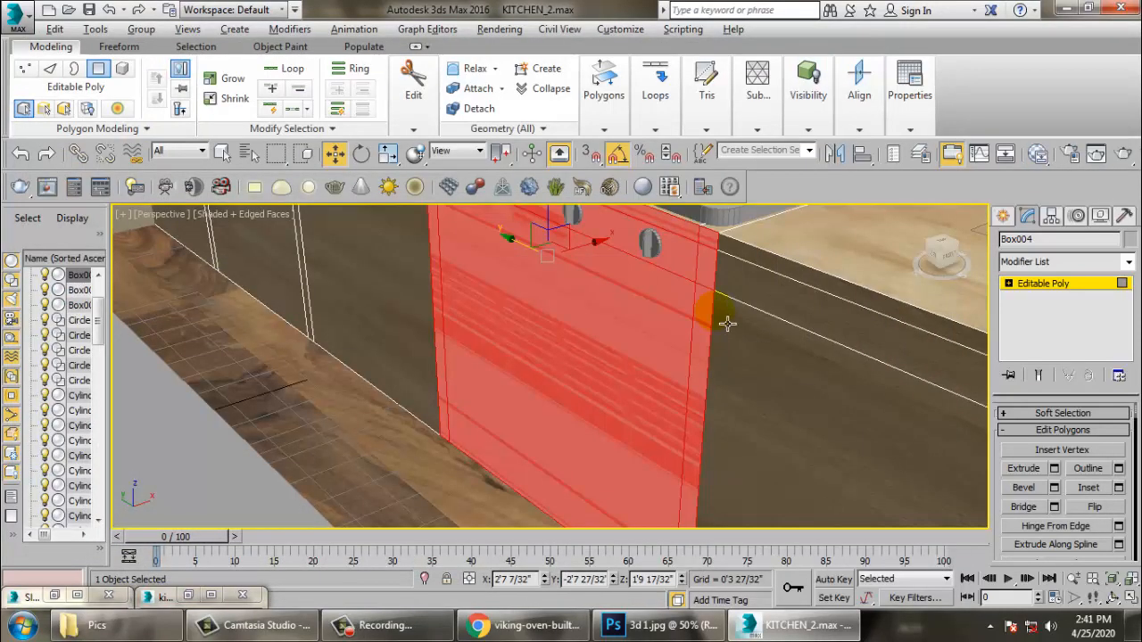
# Step: Add a UVW Map modifier with Box mapping to the selected oven-front polygons
pyautogui.click(1128, 262)
pyautogui.scroll(-15, 1088, 321)
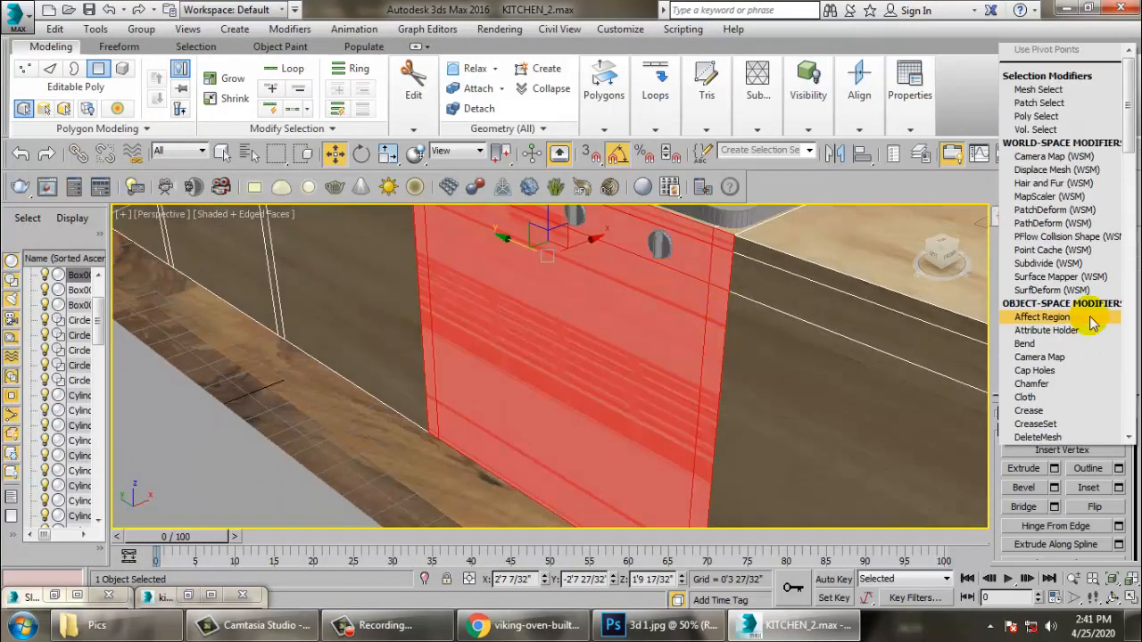
pyautogui.click(1039, 290)
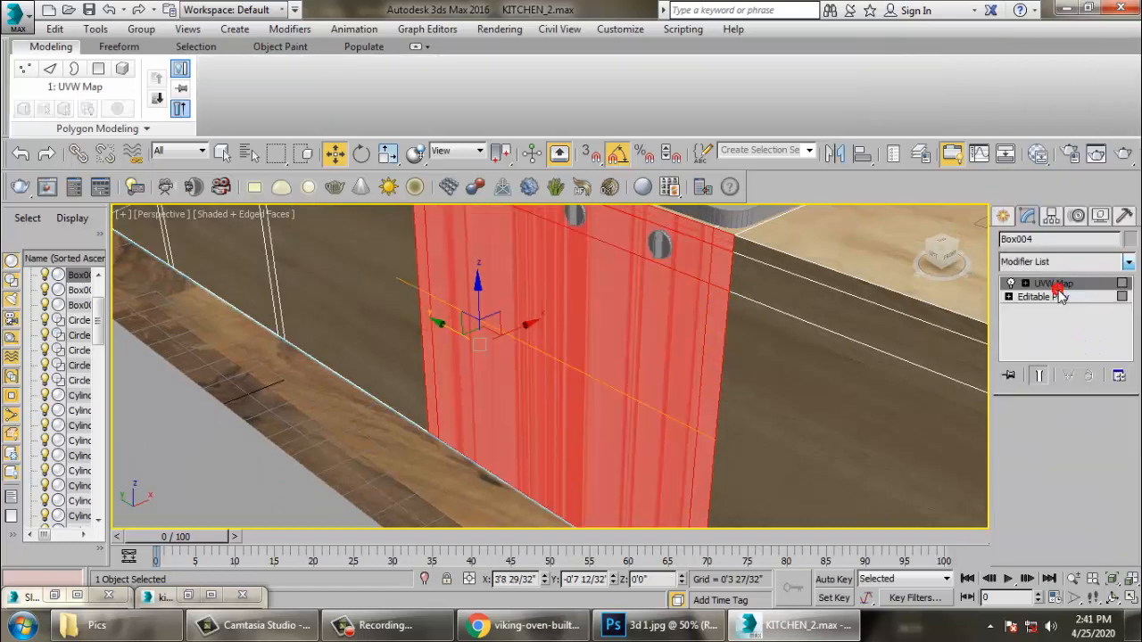
pyautogui.click(1049, 508)
pyautogui.moveTo(782, 369)
pyautogui.keyDown('alt'); pyautogui.mouseDown(button='middle')
pyautogui.moveTo(785, 322)
pyautogui.moveTo(777, 453)
pyautogui.moveTo(758, 423)
pyautogui.moveTo(778, 351)
pyautogui.mouseUp(button='middle'); pyautogui.keyUp('alt')
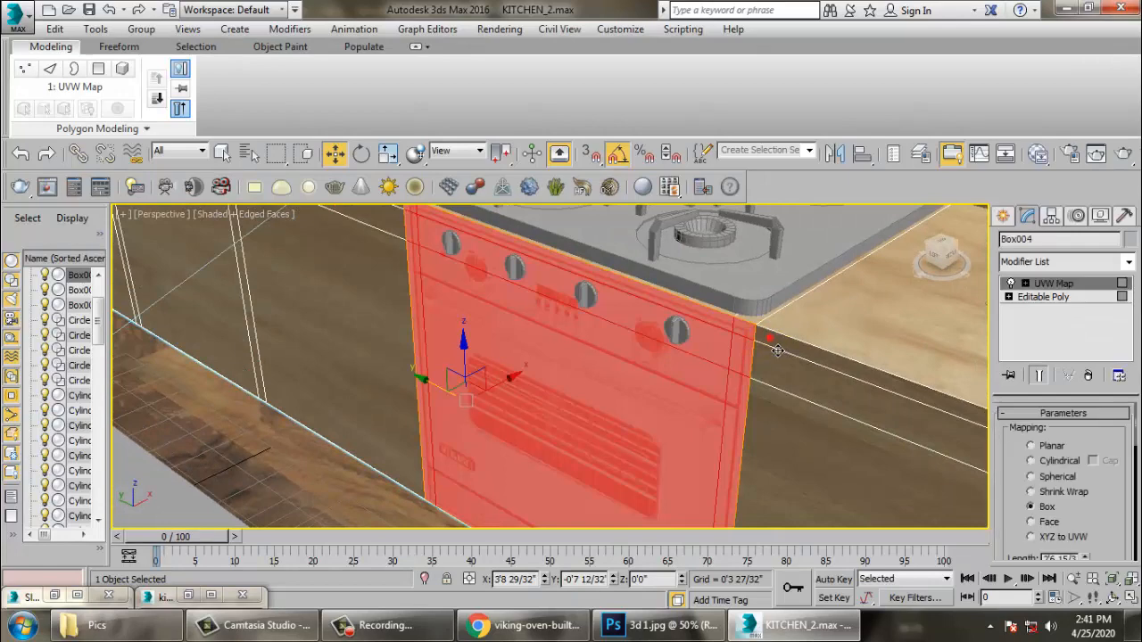
# Step: Convert Box004 with its oven mapping back to an Editable Poly
pyautogui.rightClick(562, 350)
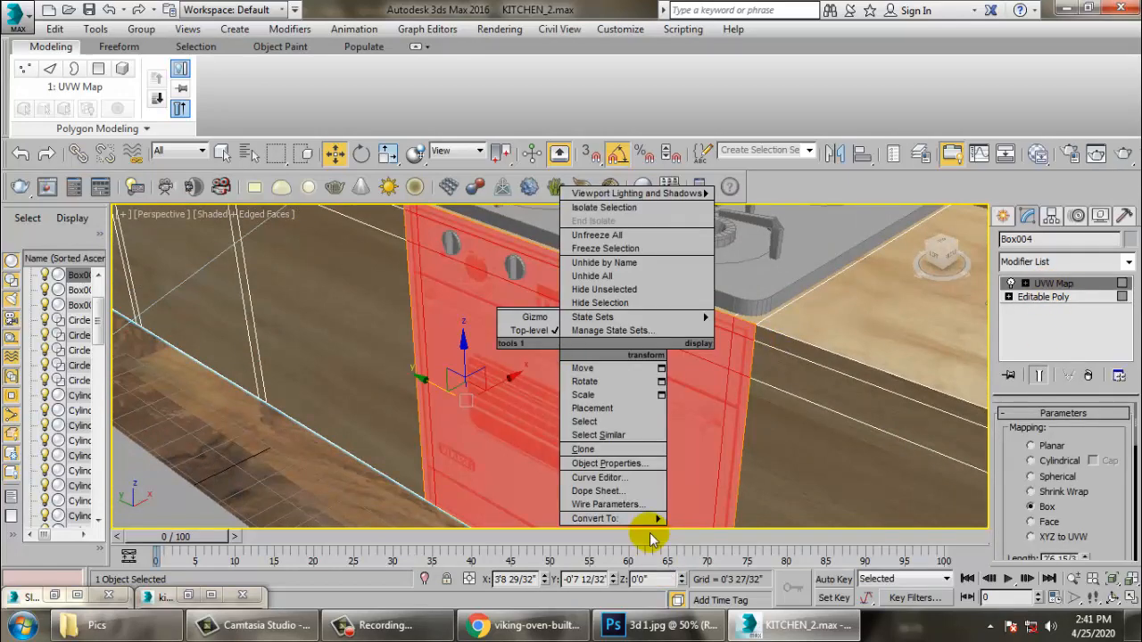
pyautogui.moveTo(655, 521)
pyautogui.click(727, 532)
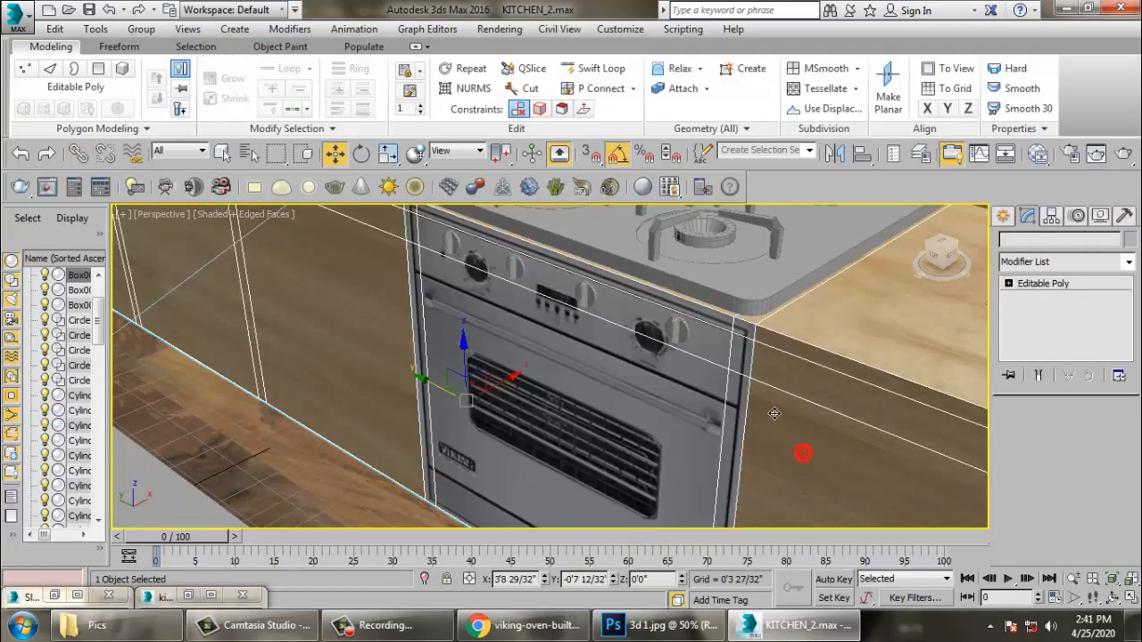
pyautogui.keyDown('alt'); pyautogui.moveTo(805, 451); pyautogui.dragTo(829, 423, button='middle'); pyautogui.keyUp('alt')
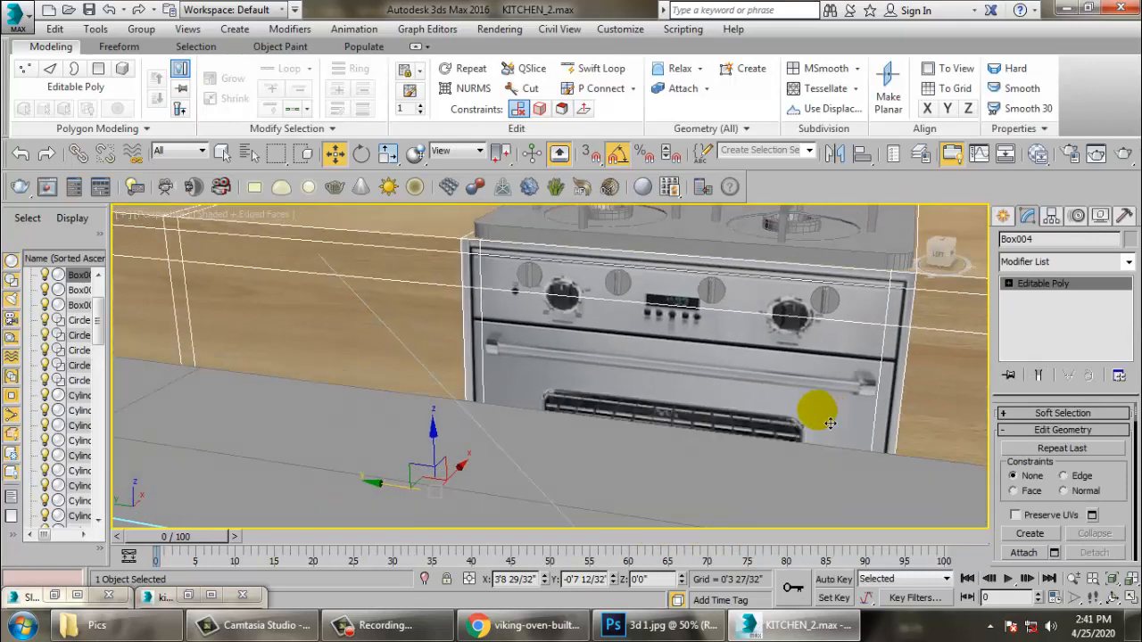
# Step: Move the leftmost stove knob, Cylinder012, down and across onto the oven texture's left printed dial
pyautogui.click(621, 284)
pyautogui.click(535, 279)
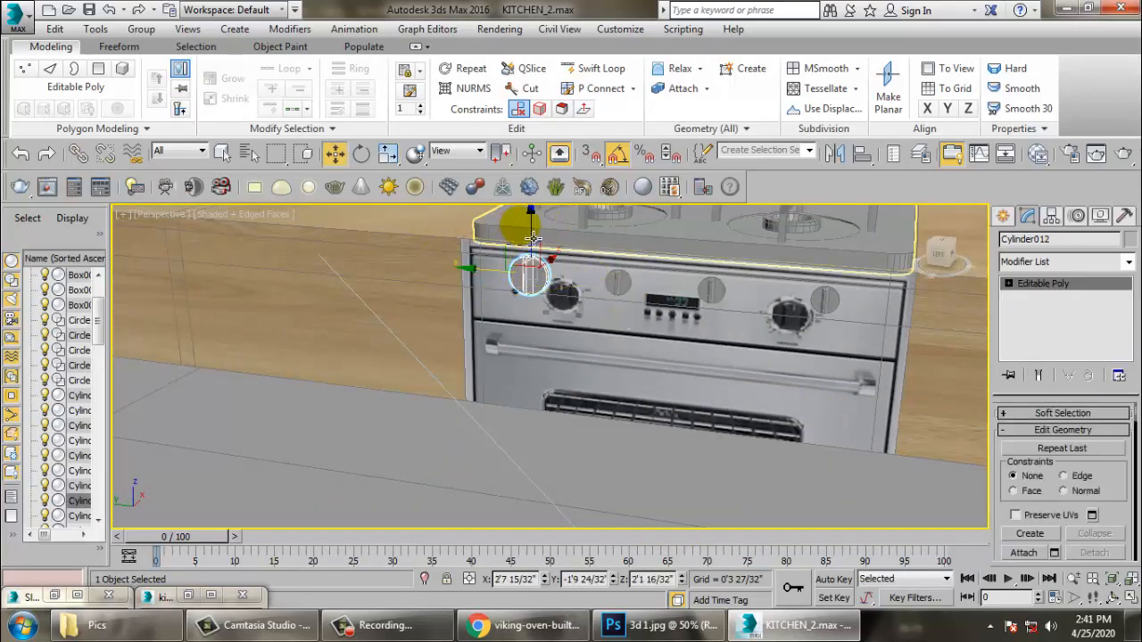
pyautogui.moveTo(509, 243); pyautogui.dragTo(550, 267)
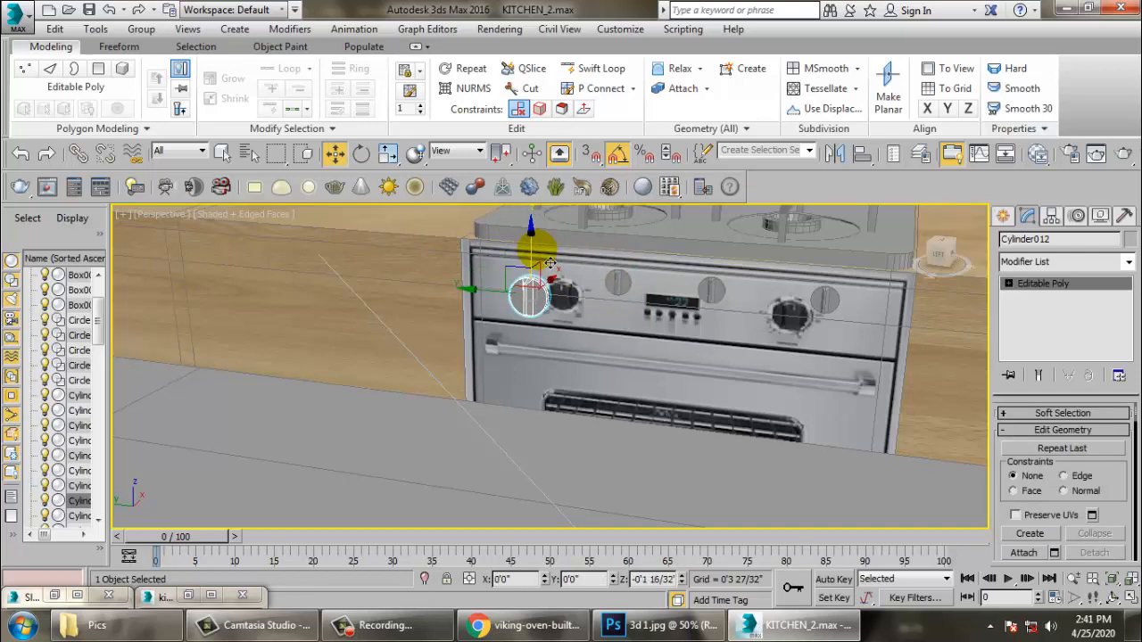
pyautogui.press('z')
pyautogui.scroll(-5, 597, 366)
pyautogui.keyDown('alt'); pyautogui.moveTo(598, 367); pyautogui.dragTo(571, 387, button='middle'); pyautogui.keyUp('alt')
pyautogui.moveTo(520, 349); pyautogui.dragTo(610, 364)
pyautogui.keyDown('alt'); pyautogui.moveTo(674, 397); pyautogui.dragTo(586, 375, button='middle'); pyautogui.keyUp('alt')
pyautogui.scroll(-4, 586, 375)
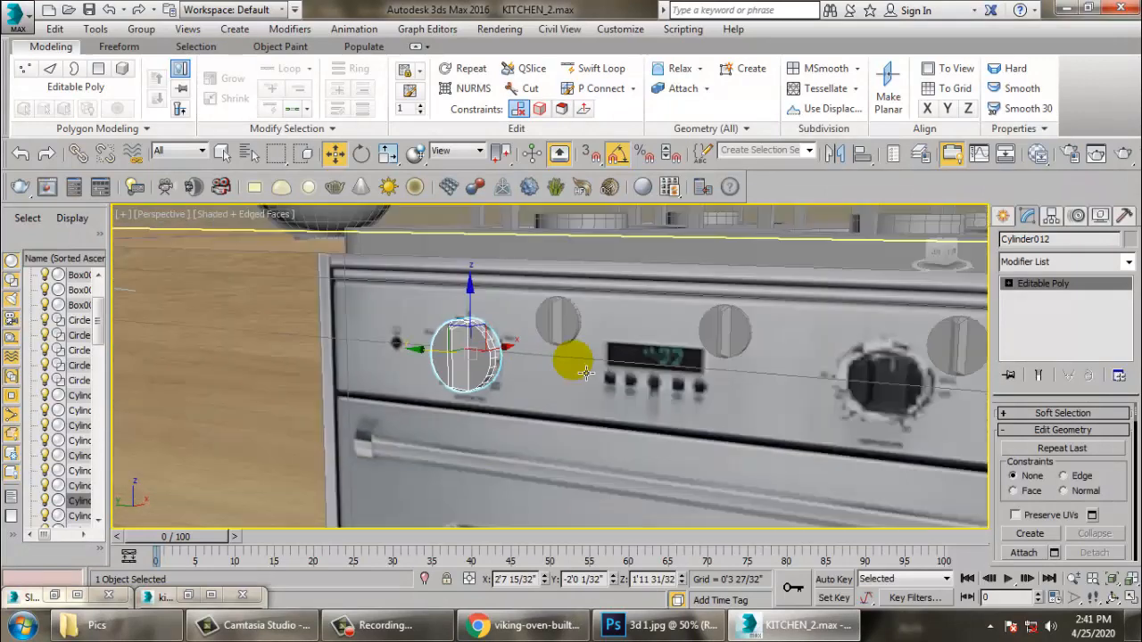
# Step: Delete the other modeled stove knobs, keeping only the one placed over the left printed dial
pyautogui.press('Delete')
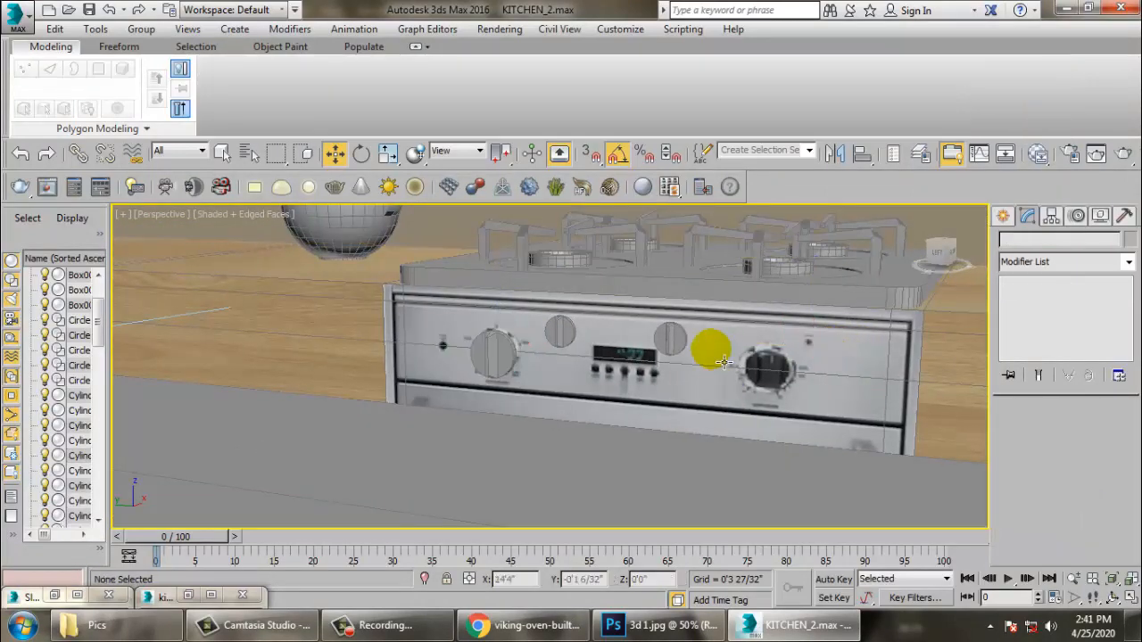
pyautogui.click(550, 338)
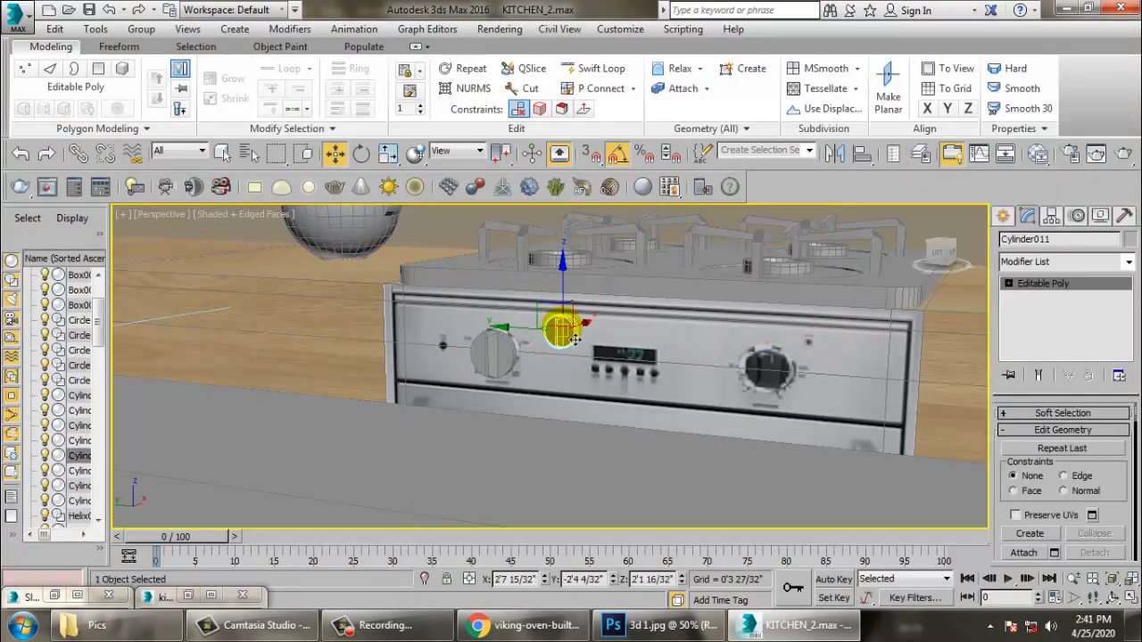
pyautogui.press('Delete')
# Step: Clone the remaining knob as a single Copy named Cylinder015, placed over the oven texture's right printed dial
pyautogui.click(501, 359)
pyautogui.moveTo(454, 361)
pyautogui.keyDown('shift'); pyautogui.mouseDown()
pyautogui.moveTo(701, 385)
pyautogui.moveTo(692, 378)
pyautogui.mouseUp(); pyautogui.keyUp('shift')
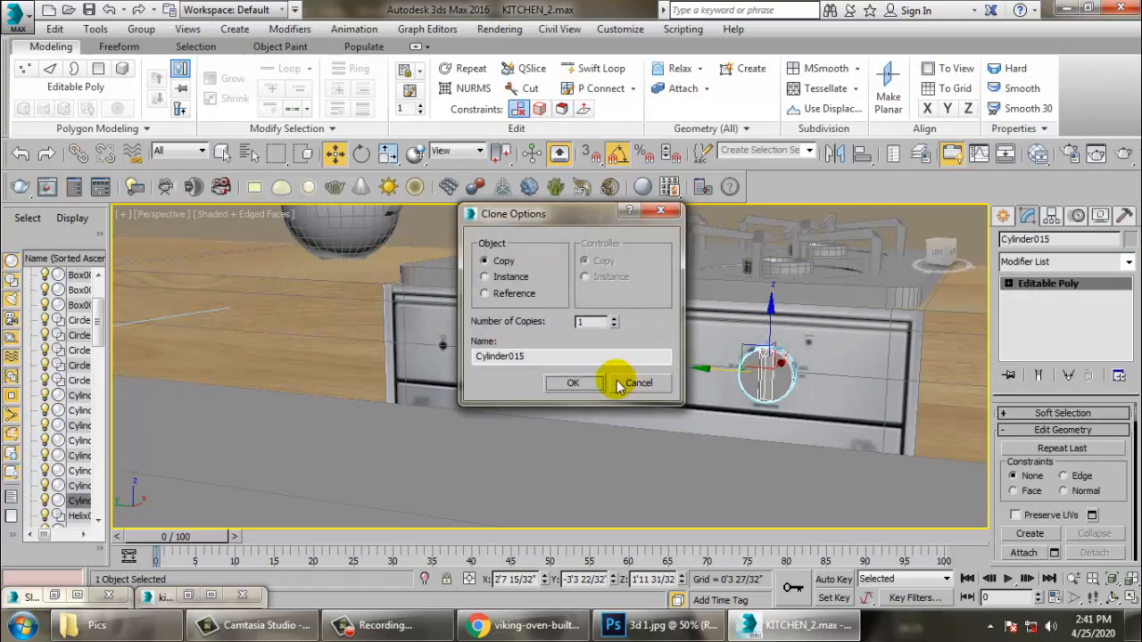
pyautogui.click(573, 383)
# Step: Switch the viewport to PhysCamera001 and turn on safe frames
pyautogui.press('c')
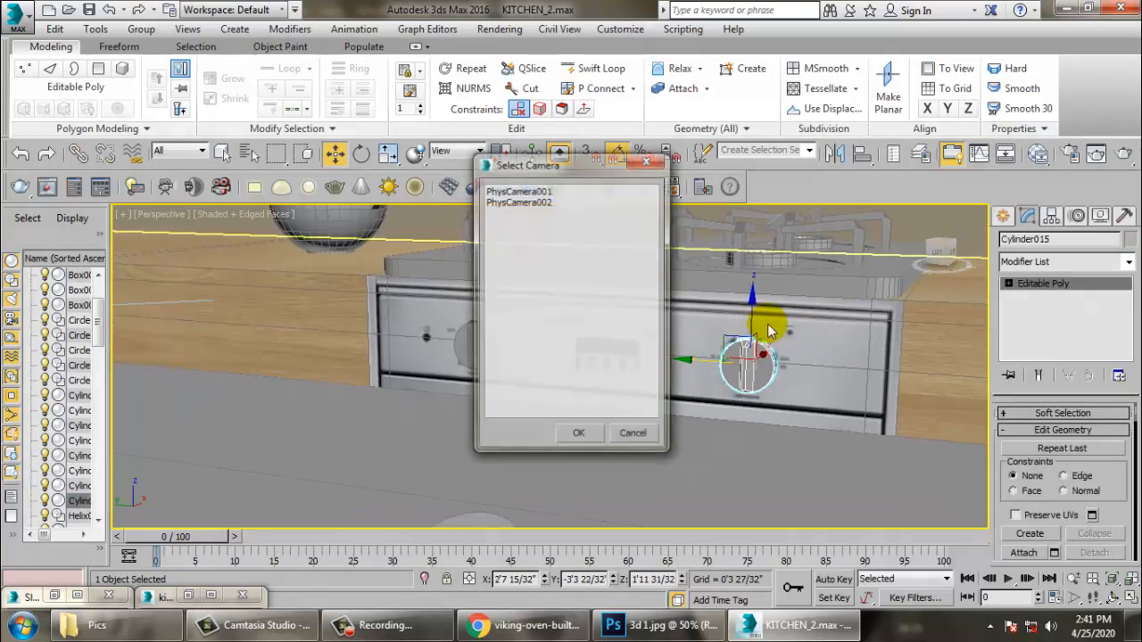
pyautogui.doubleClick(518, 191)
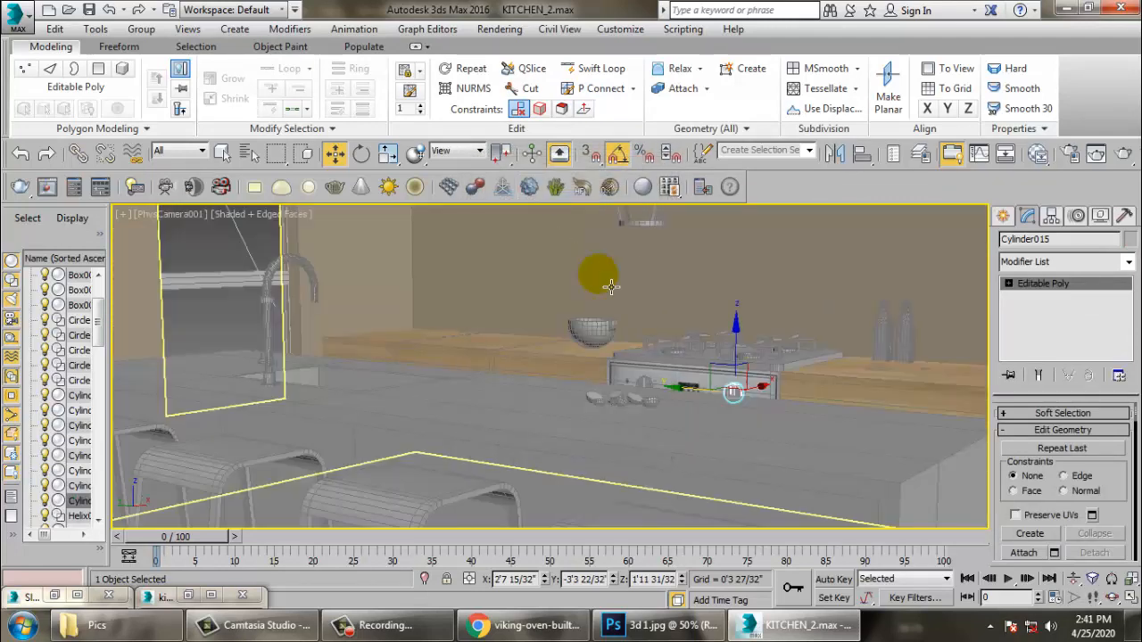
pyautogui.hotkey('shift', 'f')
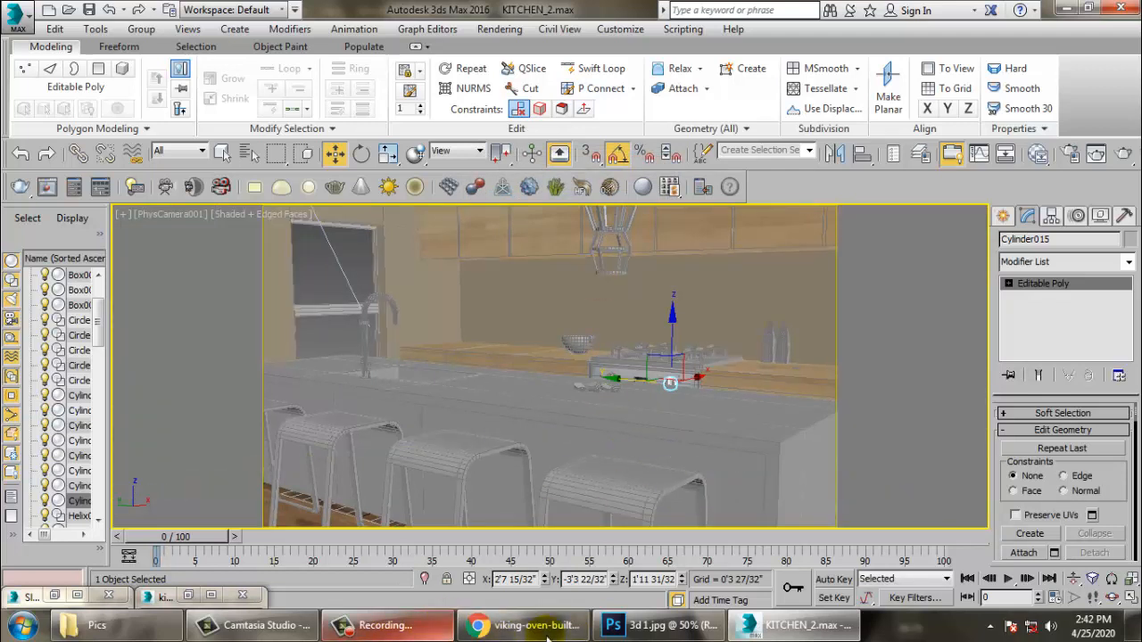
# Step: Bring up the kitchen.jpg reference photo and place it clear of the cooktop area for comparison with the camera view
pyautogui.click(182, 596)
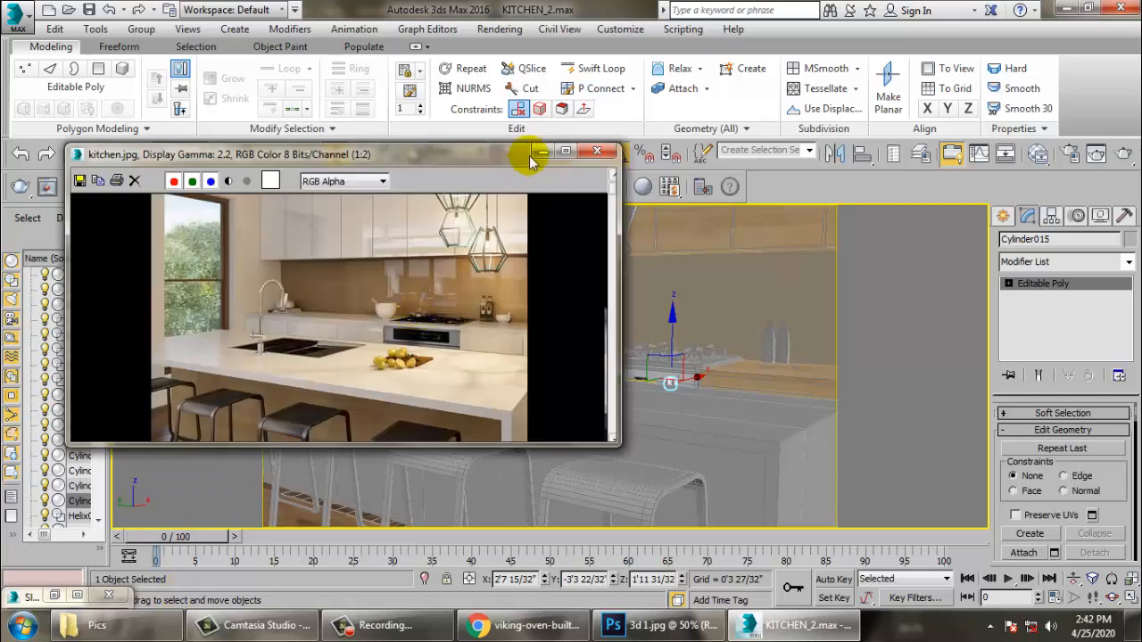
pyautogui.click(746, 254)
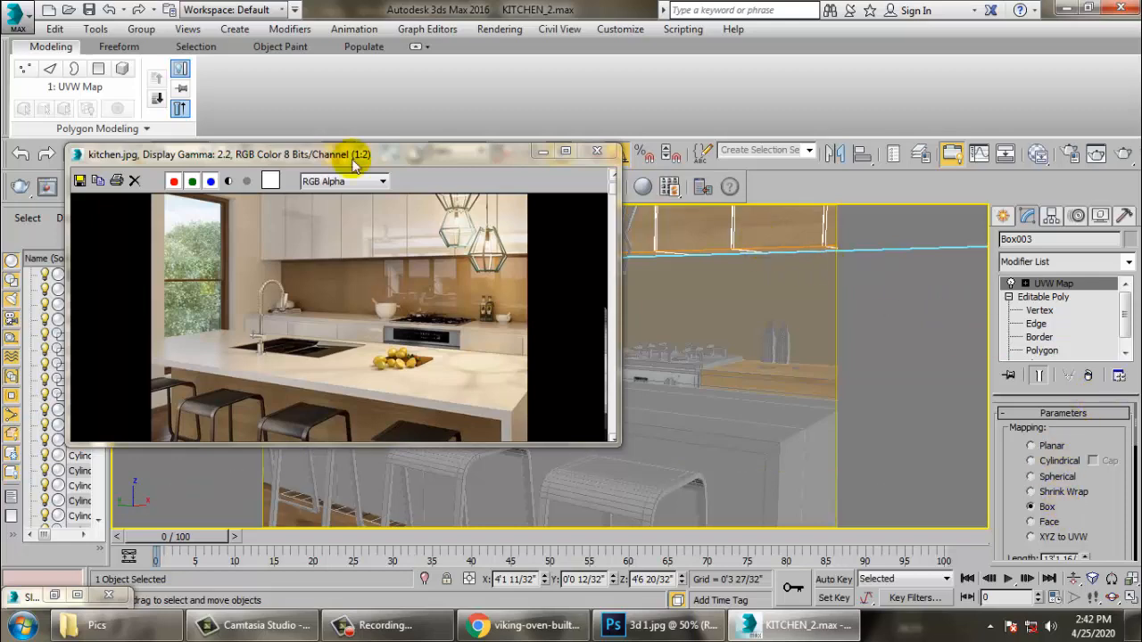
pyautogui.moveTo(368, 160); pyautogui.dragTo(272, 277)
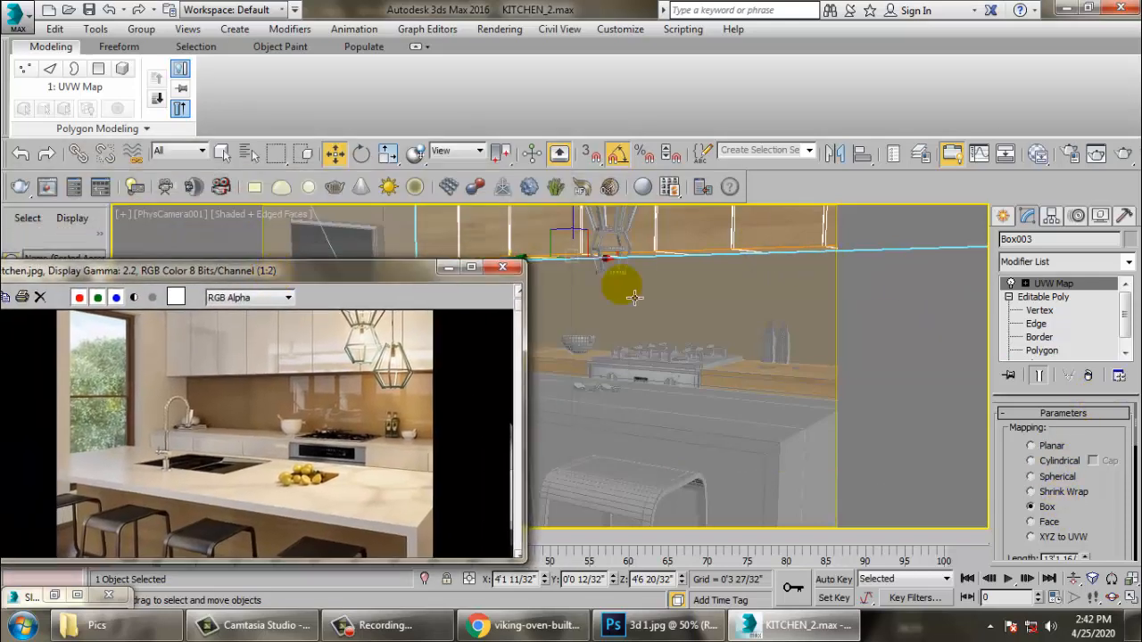
pyautogui.click(711, 262)
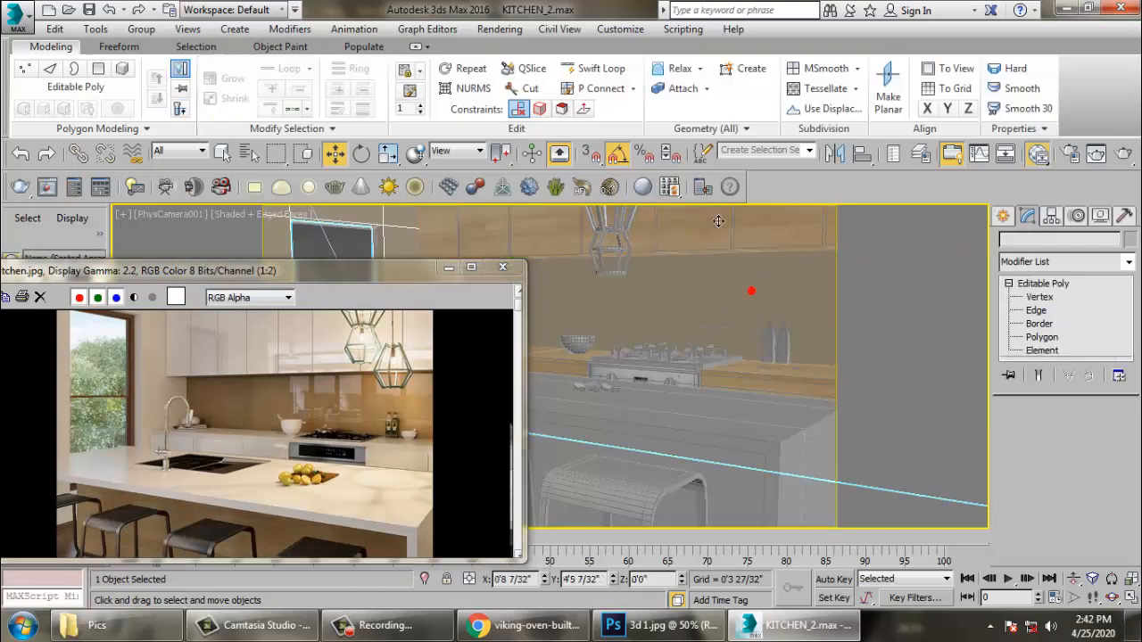
# Step: Set the U and V tiling of the cabinet material's wood_texture3811.jpg diffuse map to 3.0
pyautogui.press('m')
pyautogui.doubleClick(486, 297)
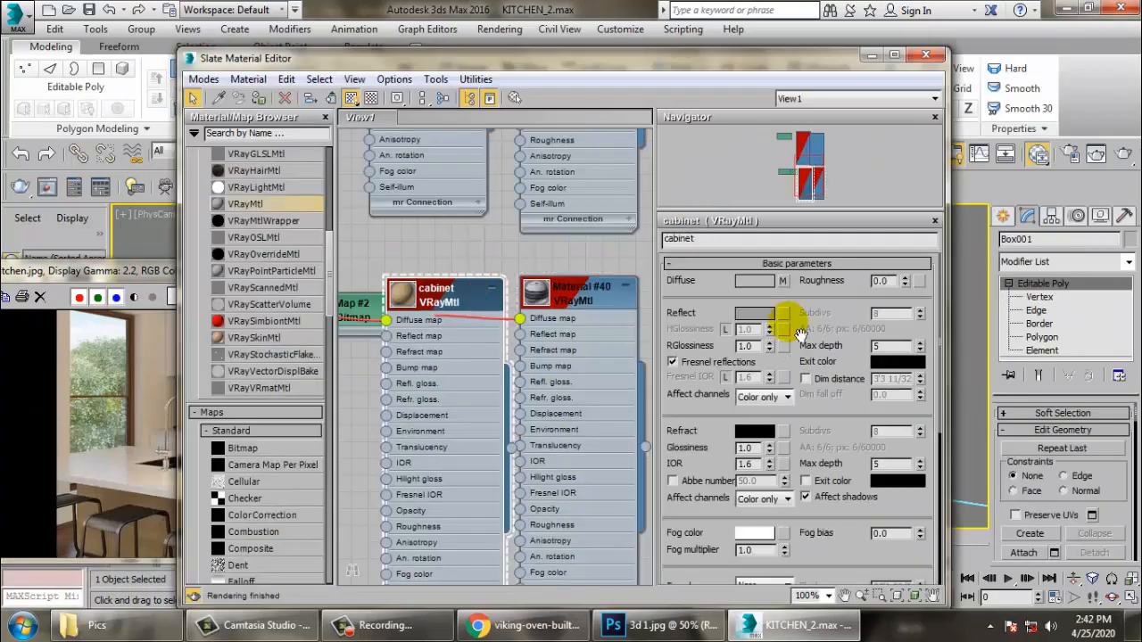
pyautogui.click(783, 280)
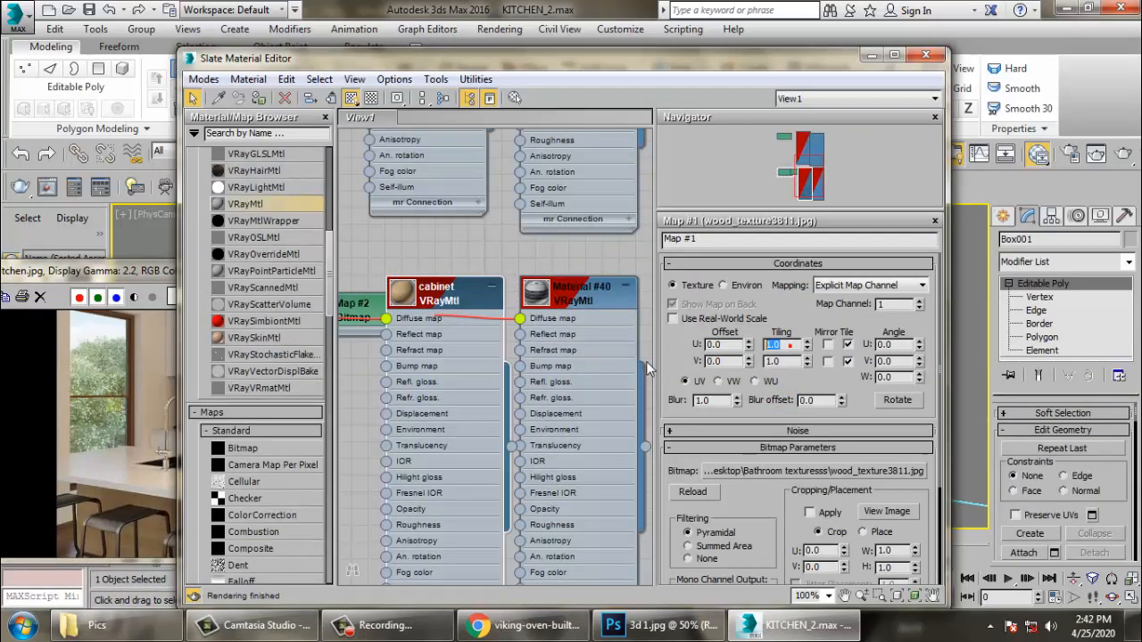
pyautogui.write('3')
pyautogui.press('Tab')
pyautogui.write('3')
pyautogui.press('Return')
pyautogui.click(865, 56)
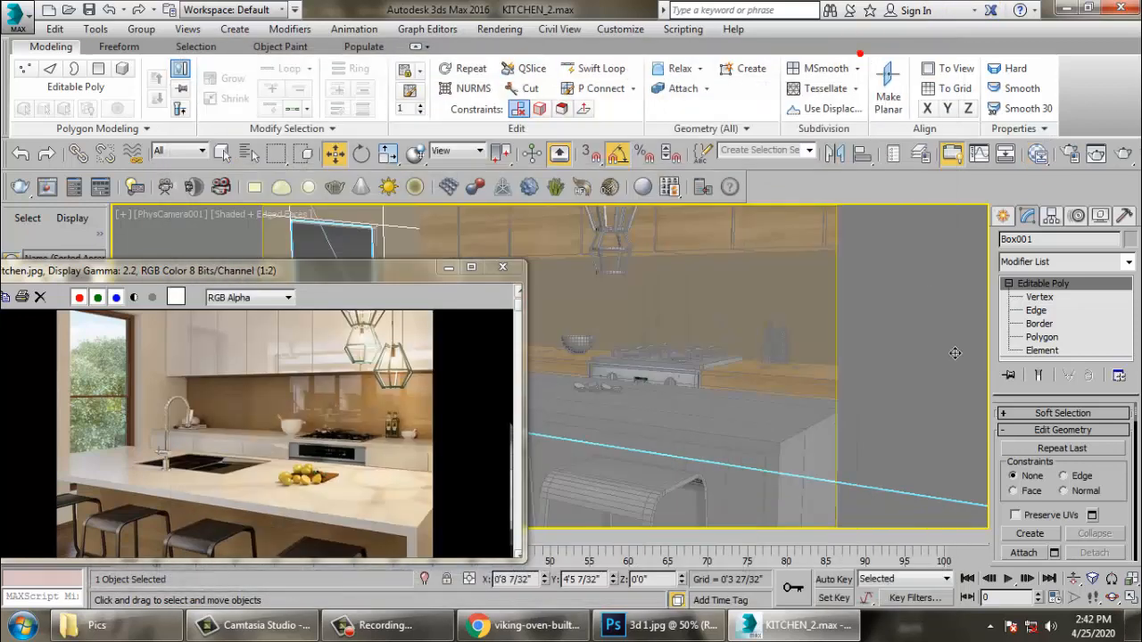
# Step: Examine the wood grain scale on the upper wall cabinets from up close in the Perspective view
pyautogui.click(721, 270)
pyautogui.click(740, 287)
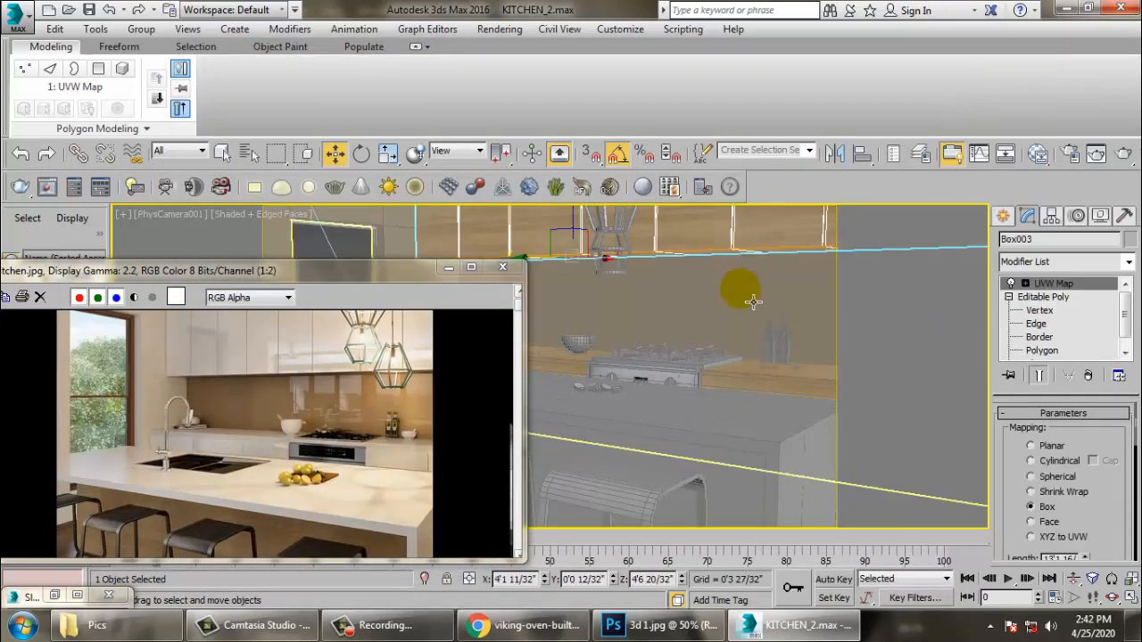
pyautogui.press('p')
pyautogui.scroll(1, 748, 320)
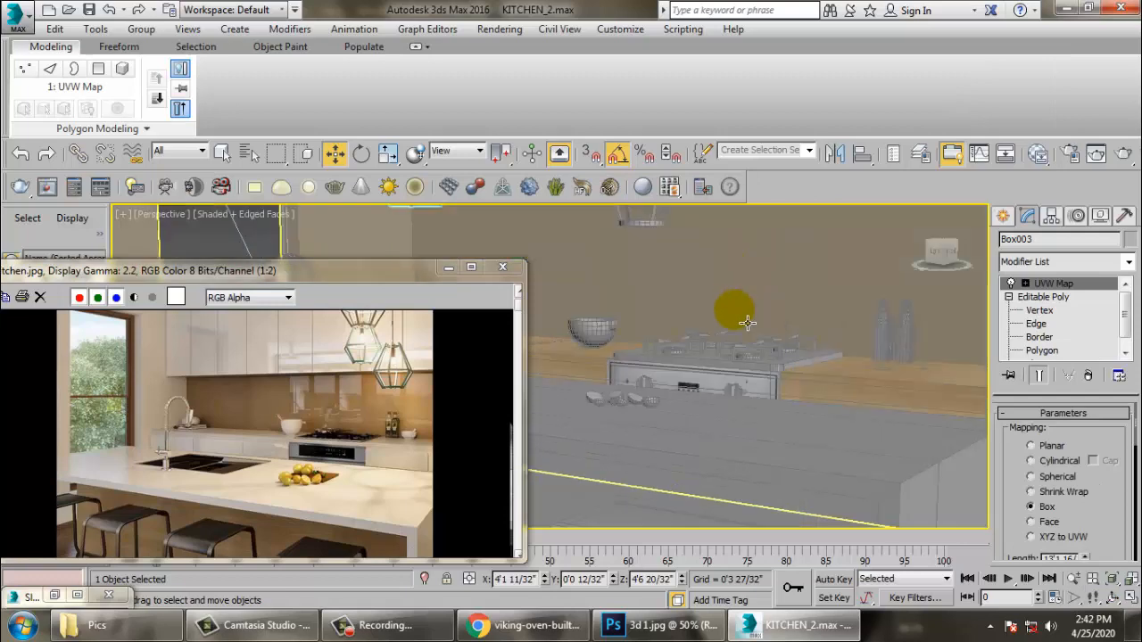
pyautogui.moveTo(878, 319); pyautogui.dragTo(811, 458, button='middle')
pyautogui.scroll(-2, 729, 428)
pyautogui.scroll(-3, 729, 428)
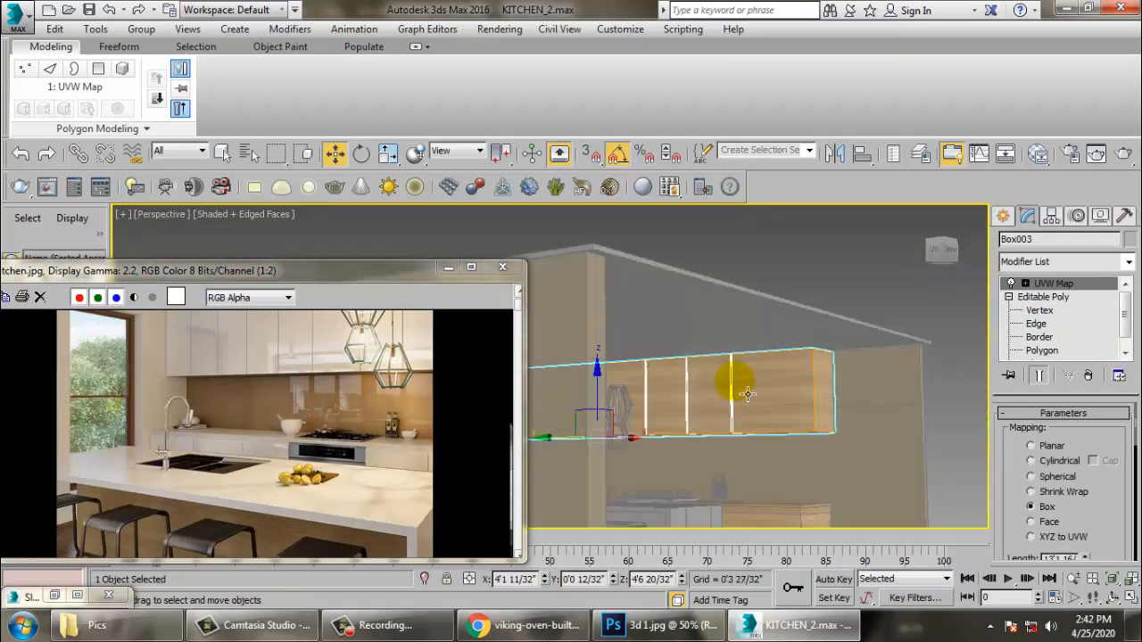
pyautogui.moveTo(748, 390)
pyautogui.keyDown('alt'); pyautogui.mouseDown(button='middle')
pyautogui.moveTo(742, 361)
pyautogui.moveTo(759, 370)
pyautogui.moveTo(740, 392)
pyautogui.mouseUp(button='middle'); pyautogui.keyUp('alt')
pyautogui.scroll(2, 739, 392)
pyautogui.scroll(3, 740, 392)
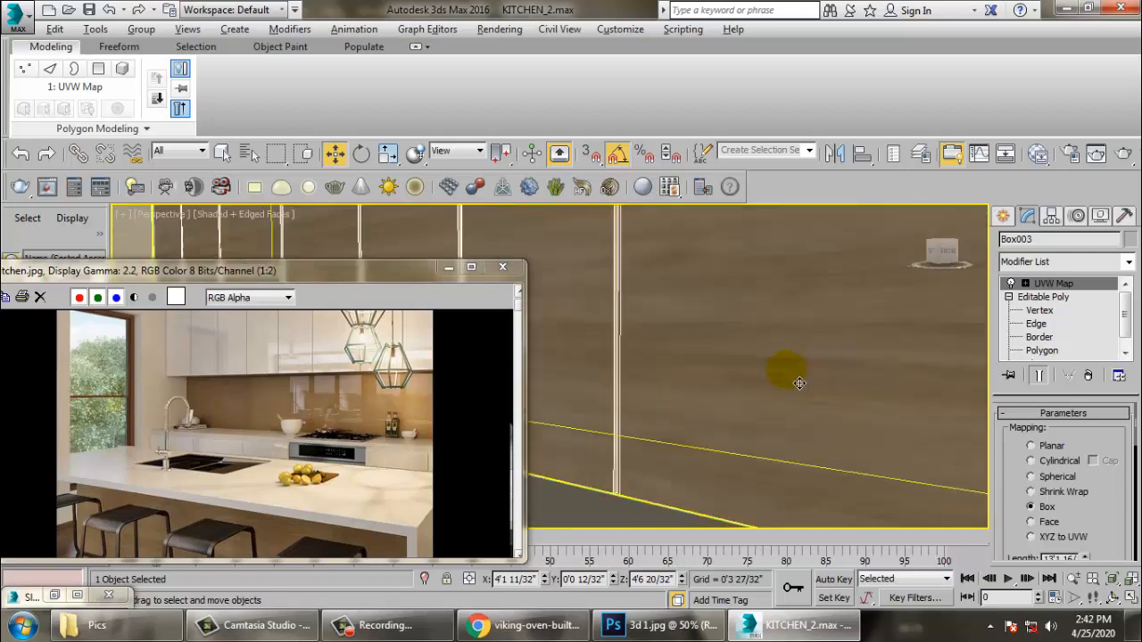
pyautogui.scroll(-1, 799, 383)
pyautogui.keyDown('alt'); pyautogui.moveTo(813, 373); pyautogui.dragTo(871, 345, button='middle'); pyautogui.keyUp('alt')
pyautogui.scroll(-3, 821, 356)
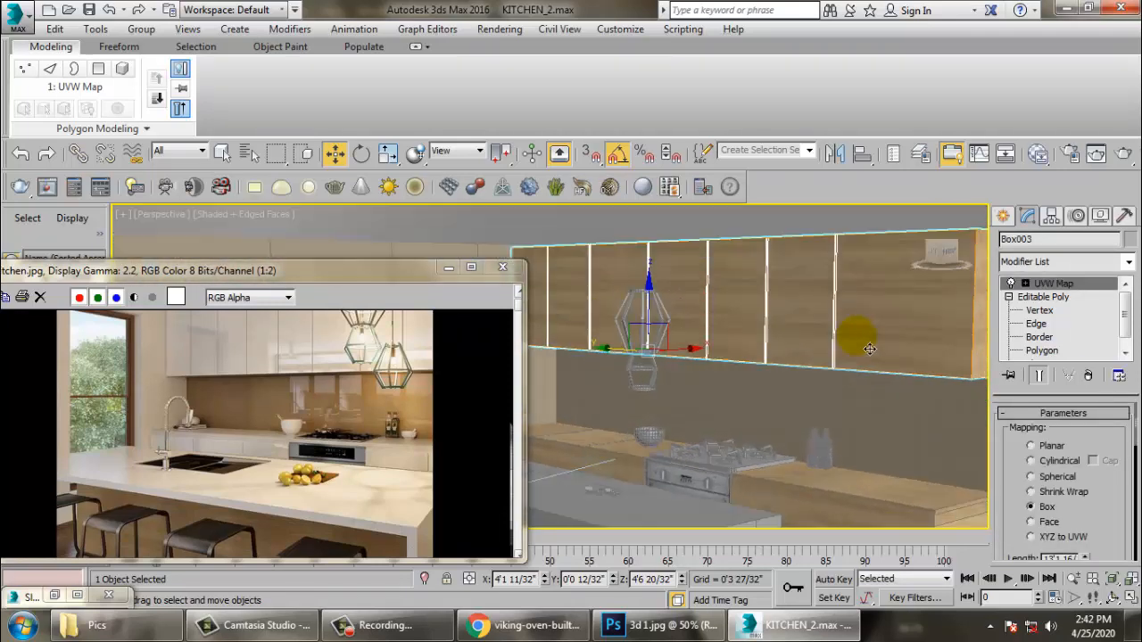
# Step: Set the U and V tiling of the cabinet wood bitmap back to 1.0
pyautogui.press('m')
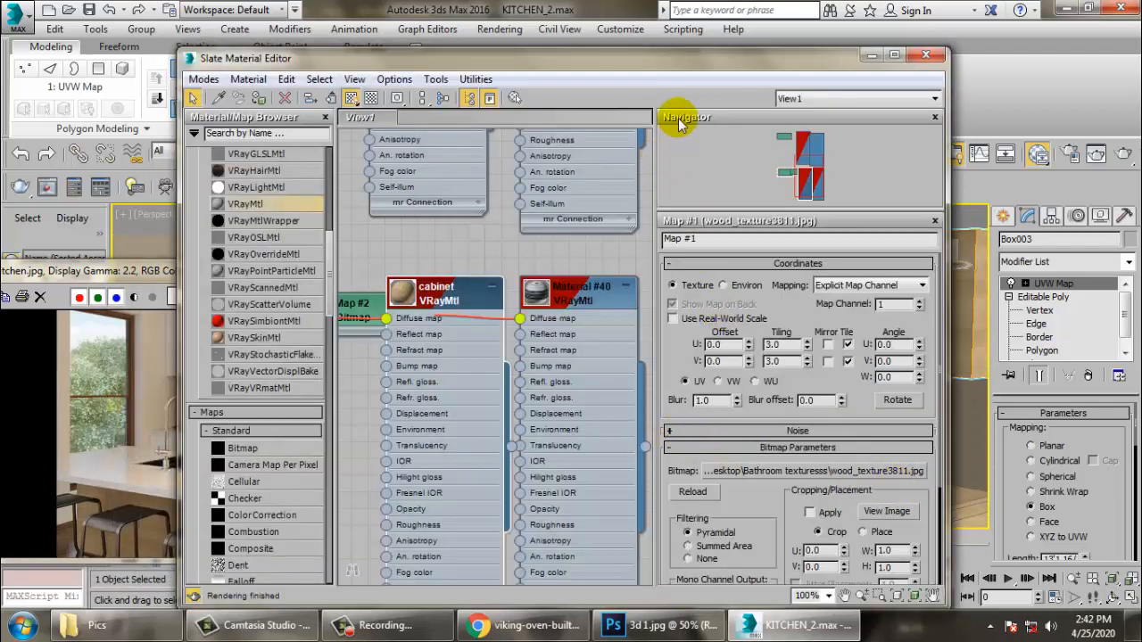
pyautogui.moveTo(681, 59); pyautogui.dragTo(422, 125)
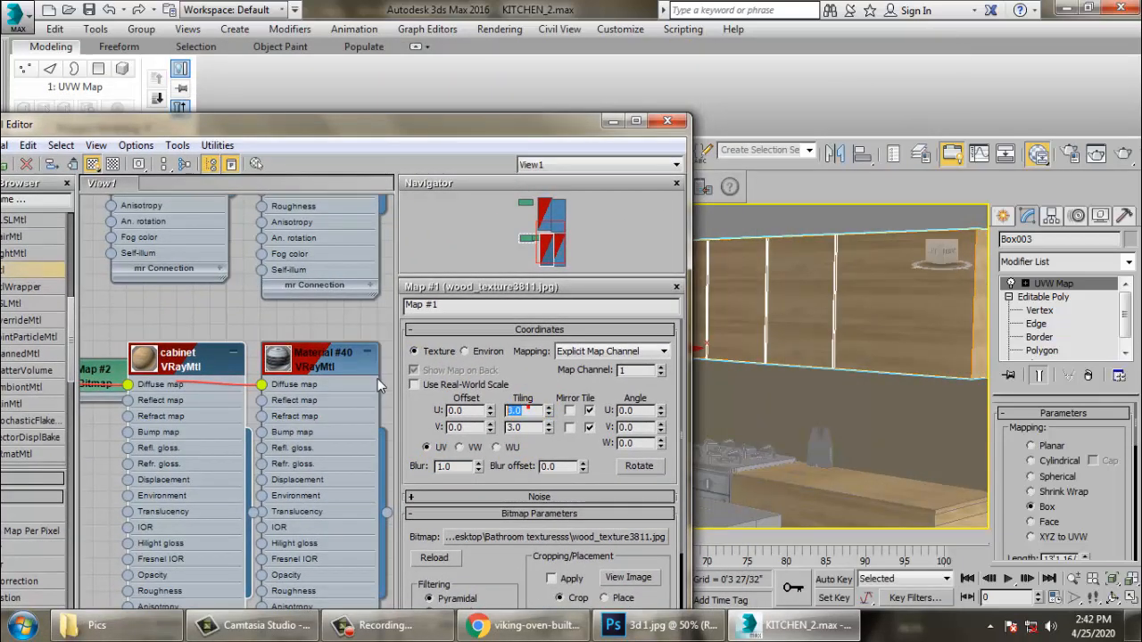
pyautogui.press('Tab')
pyautogui.write('1')
pyautogui.press('Return')
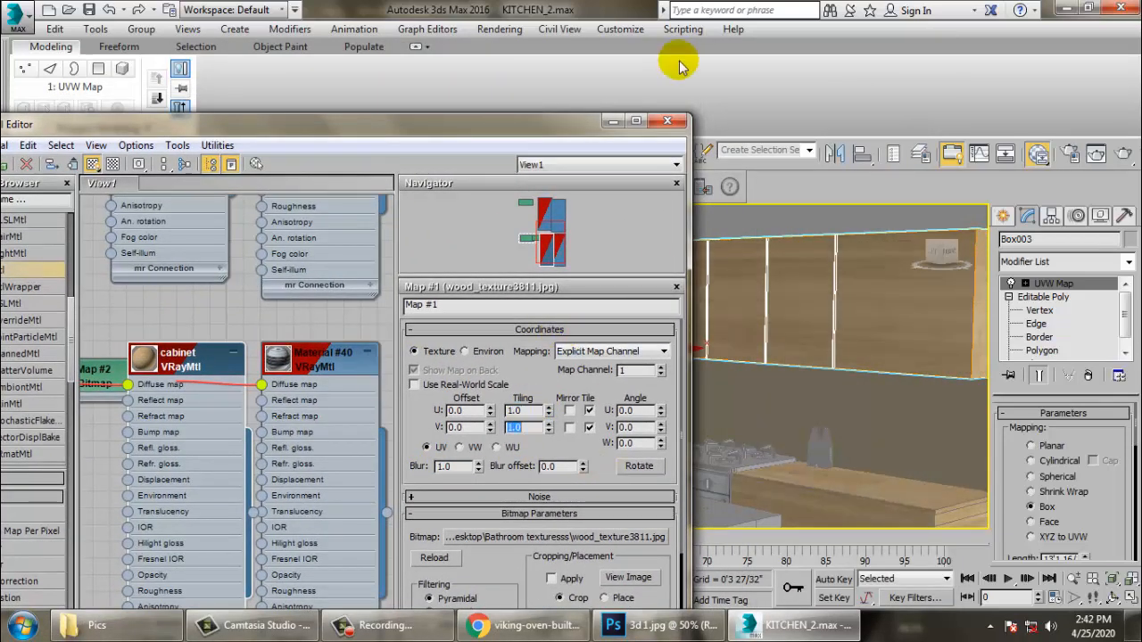
pyautogui.click(613, 122)
# Step: Select the faucet body, Cylinder013, beside the island sink
pyautogui.keyDown('alt'); pyautogui.moveTo(714, 415); pyautogui.dragTo(692, 407, button='middle'); pyautogui.keyUp('alt')
pyautogui.moveTo(622, 333); pyautogui.dragTo(700, 426, button='middle')
pyautogui.scroll(2, 688, 426)
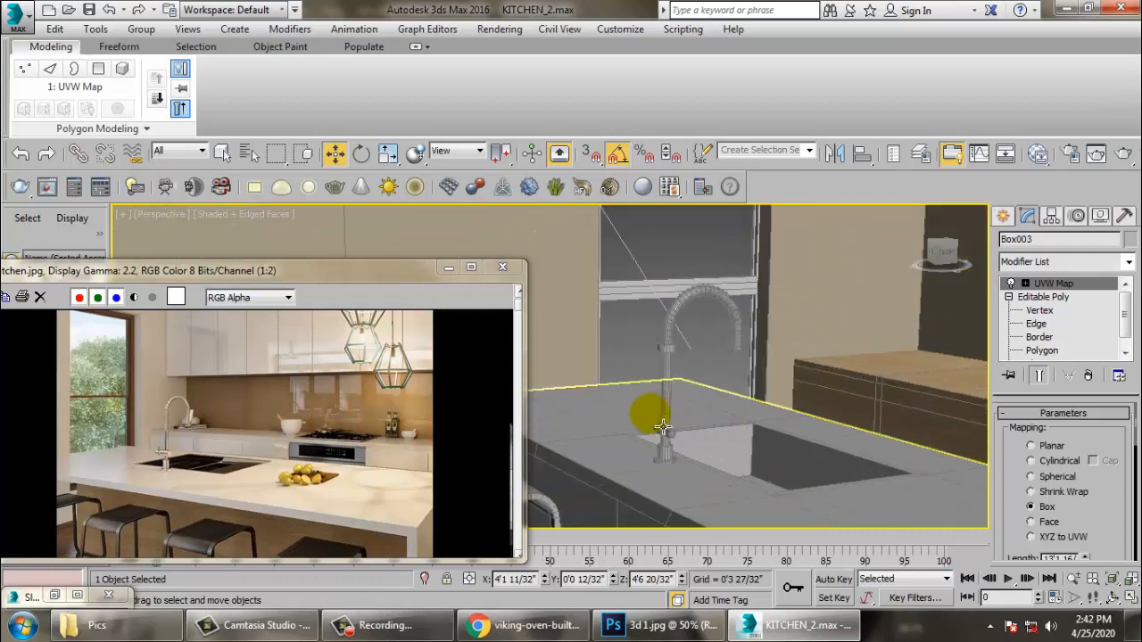
pyautogui.click(671, 409)
pyautogui.scroll(4, 680, 395)
pyautogui.scroll(-5, 678, 383)
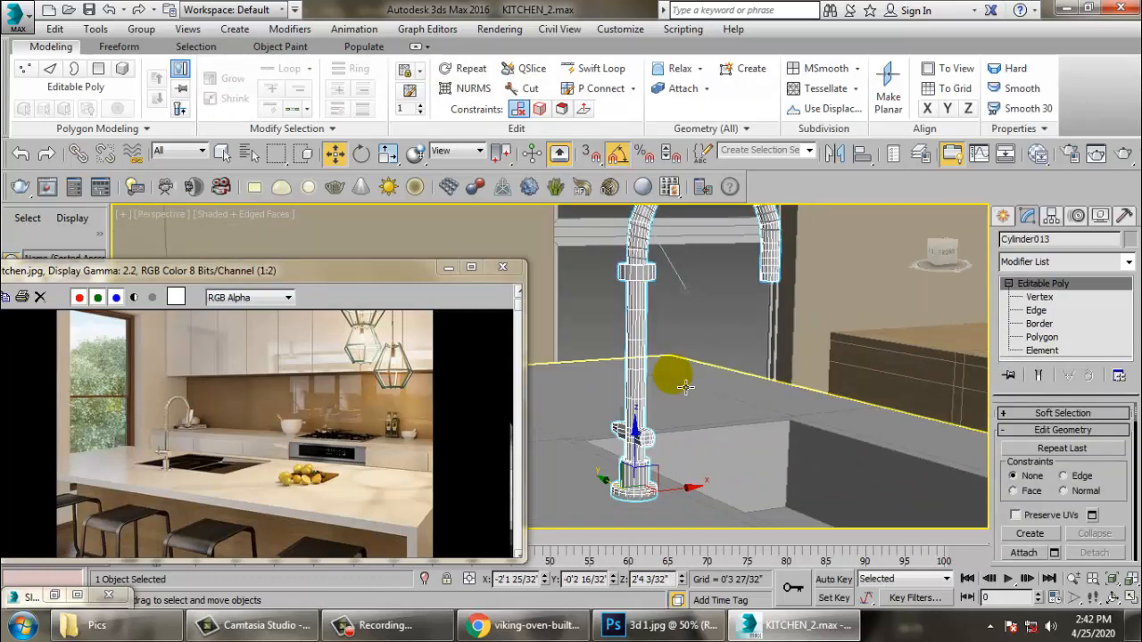
pyautogui.keyDown('alt'); pyautogui.moveTo(670, 369); pyautogui.dragTo(747, 395, button='middle'); pyautogui.keyUp('alt')
# Step: Add a new VRayMtl node below the existing materials in the Slate Material Editor and open its parameters
pyautogui.press('m')
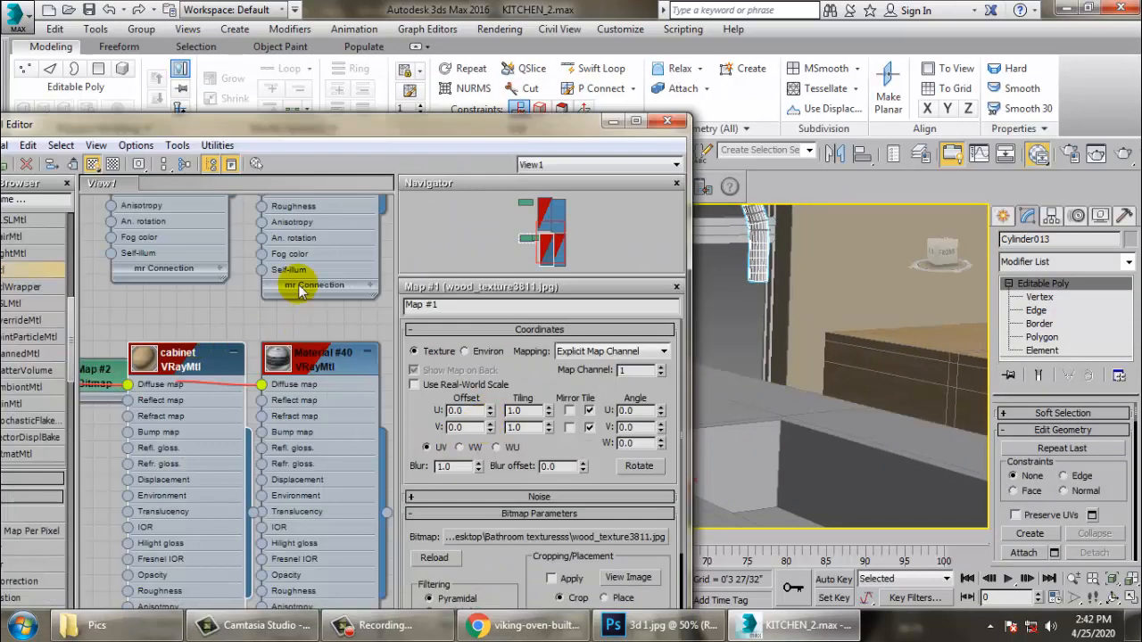
pyautogui.moveTo(239, 125); pyautogui.dragTo(346, 43)
pyautogui.scroll(-10, 345, 166)
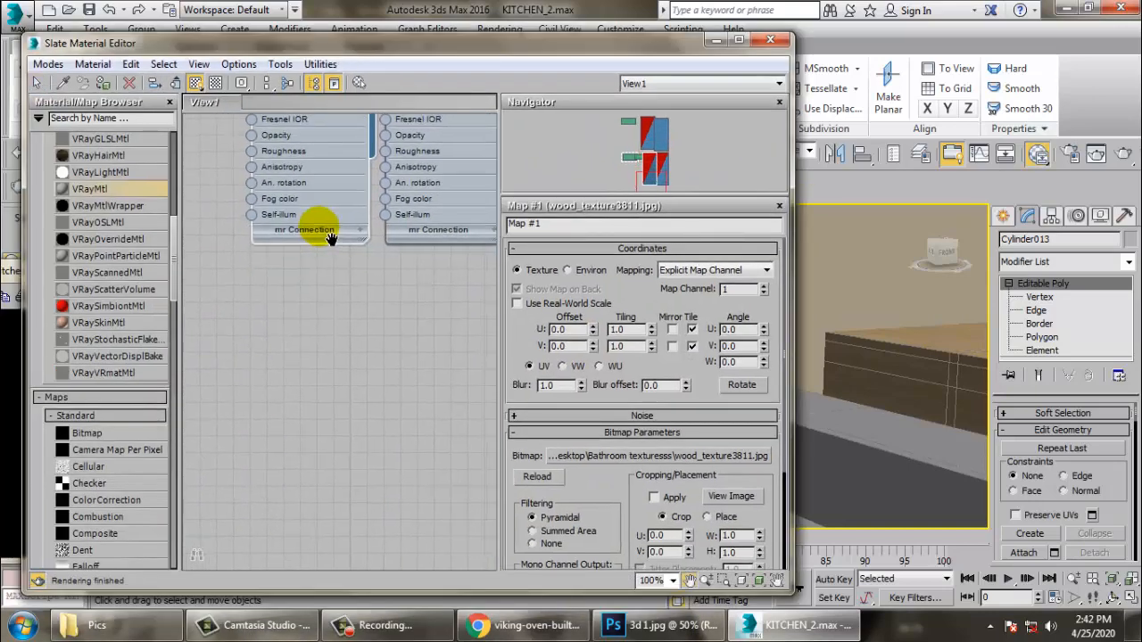
pyautogui.click(383, 626)
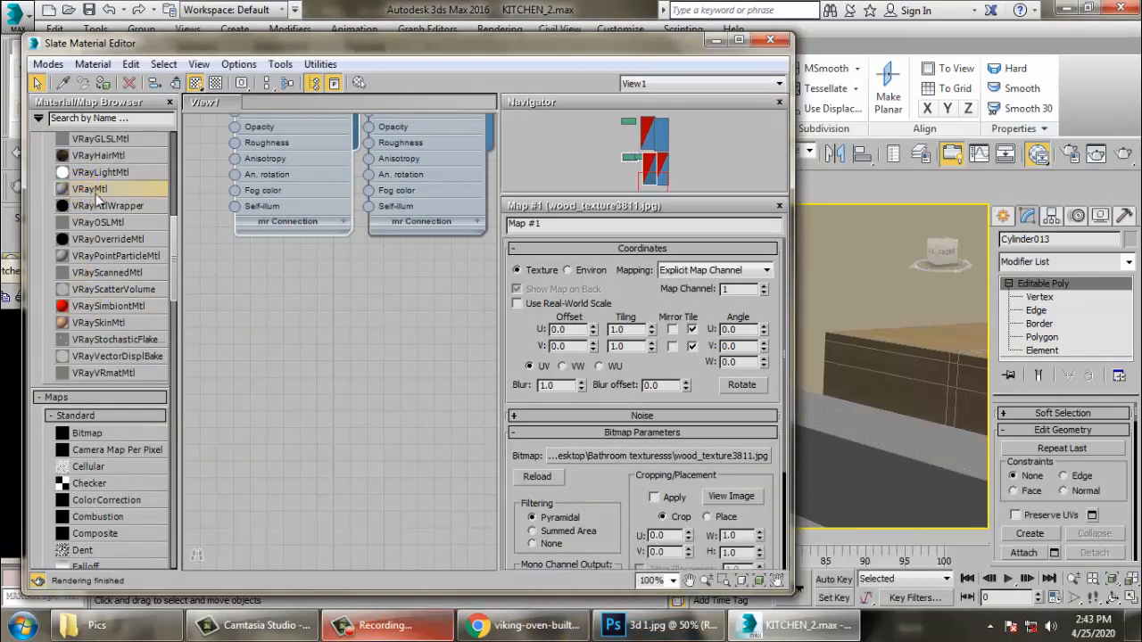
pyautogui.moveTo(96, 193); pyautogui.dragTo(284, 312)
pyautogui.doubleClick(284, 313)
pyautogui.click(611, 268)
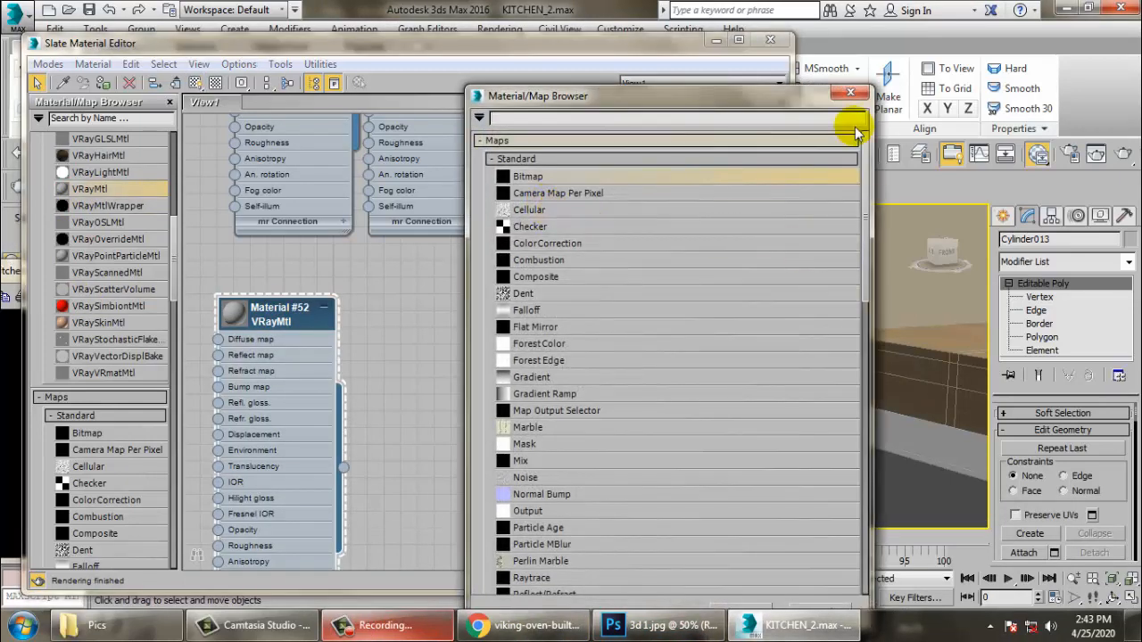
pyautogui.click(854, 97)
# Step: Set the new material's diffuse color to light grey with value 193 and its reflection color to grey with value 166
pyautogui.click(598, 265)
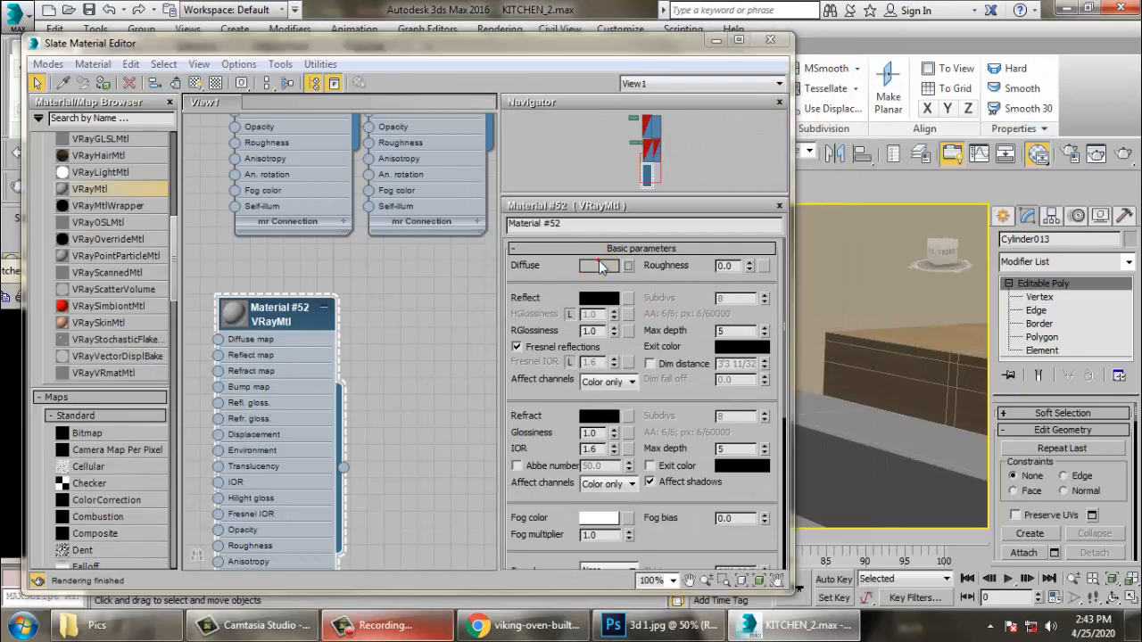
pyautogui.moveTo(779, 234); pyautogui.dragTo(778, 261)
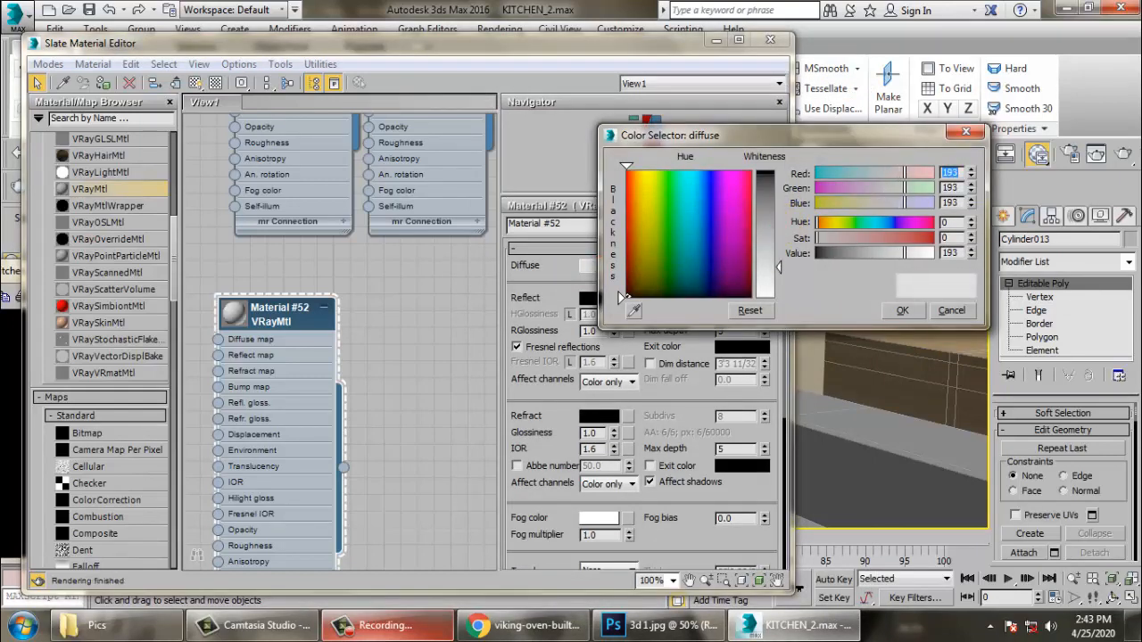
pyautogui.click(901, 312)
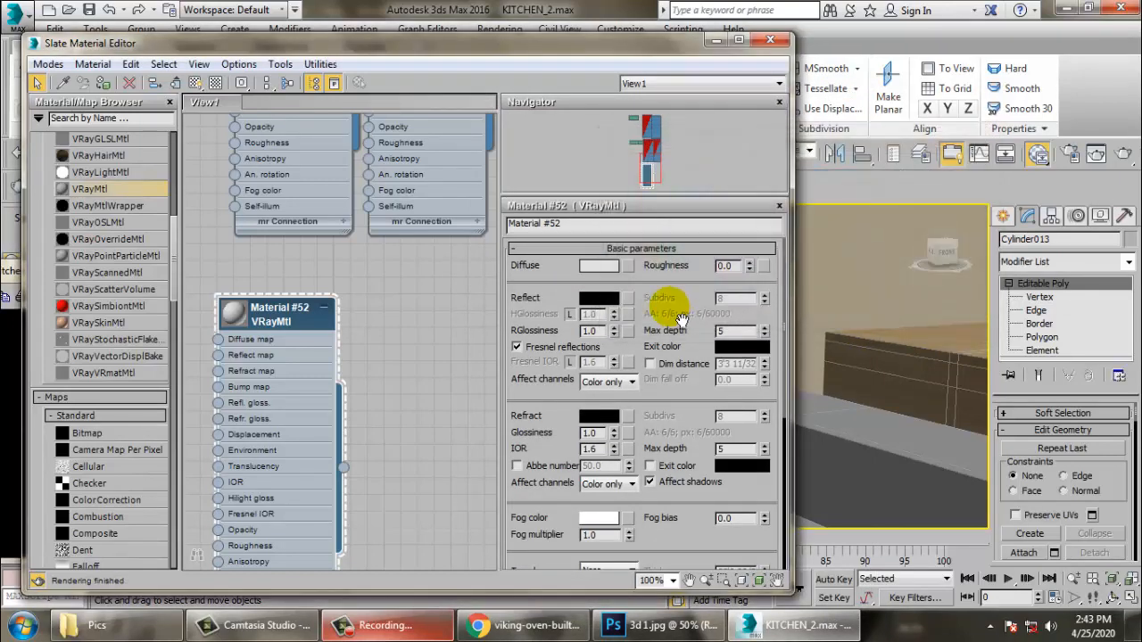
pyautogui.click(588, 305)
pyautogui.moveTo(779, 170); pyautogui.dragTo(779, 272)
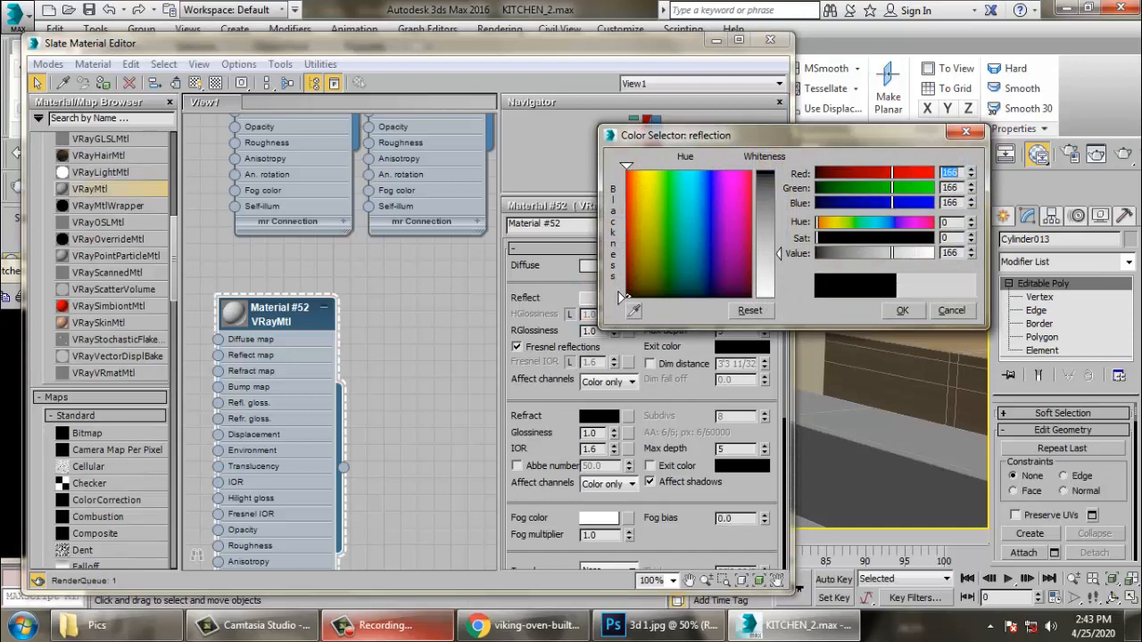
pyautogui.click(901, 311)
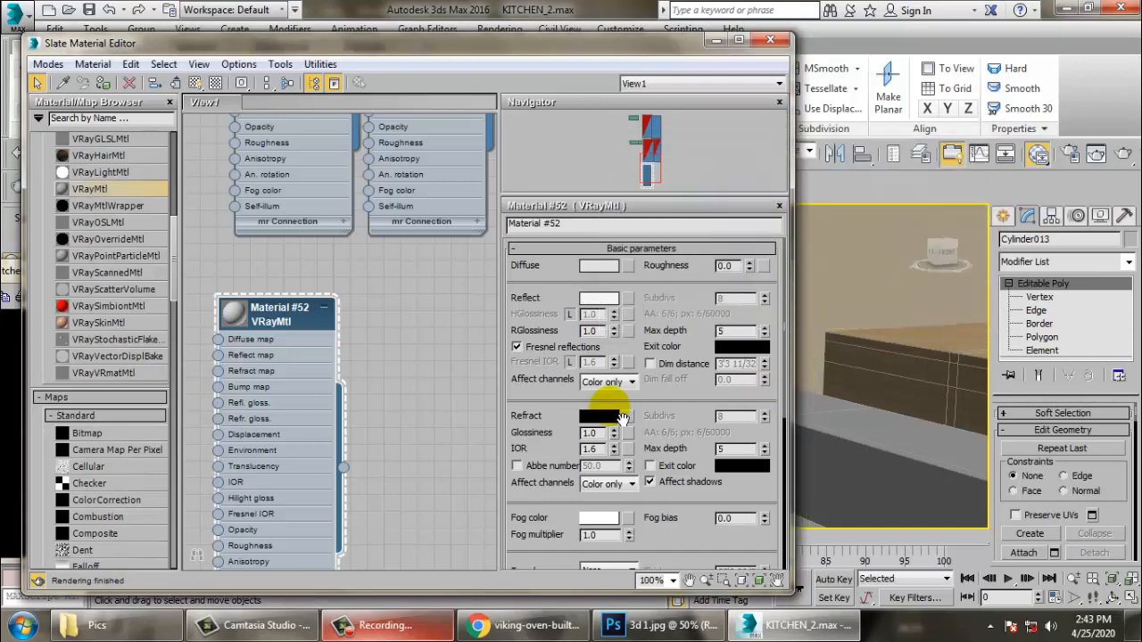
# Step: Enlarge the new material's preview, unlock Fresnel IOR and highlight glossiness, and set HGlossiness to 0.89 and RGlossiness to 0.87
pyautogui.doubleClick(233, 312)
pyautogui.click(517, 346)
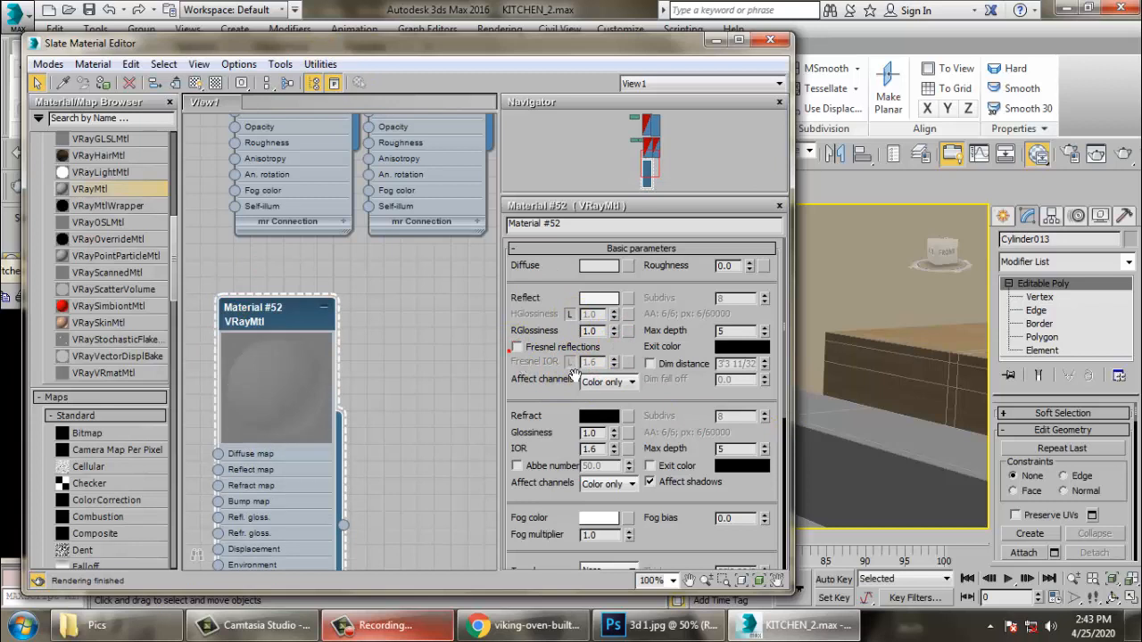
pyautogui.click(603, 381)
pyautogui.click(571, 370)
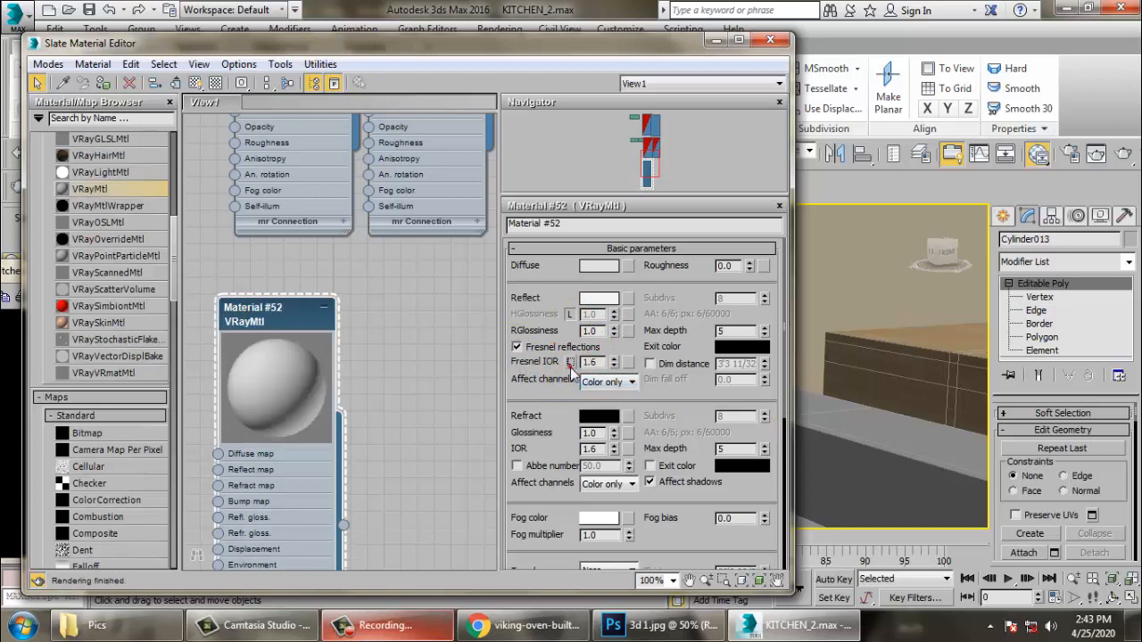
pyautogui.moveTo(630, 401); pyautogui.dragTo(607, 364)
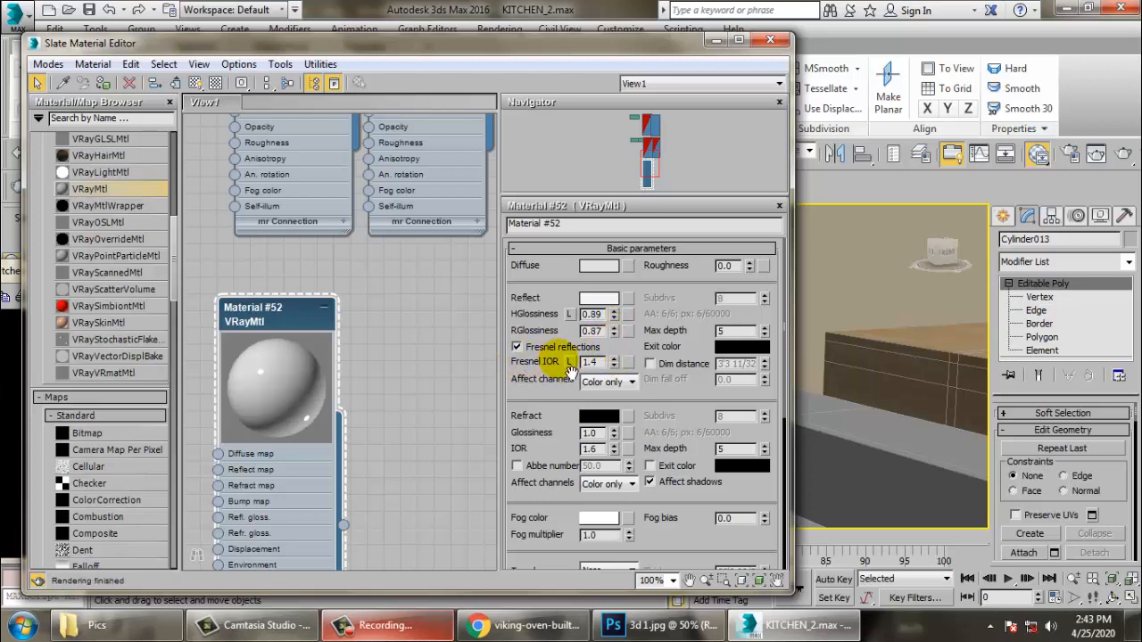
# Step: Set the new material's Fresnel IOR to 0.2 and RGlossiness to 0.77, relock highlight glossiness, and assign the material to the faucet body
pyautogui.moveTo(613, 373); pyautogui.dragTo(623, 371)
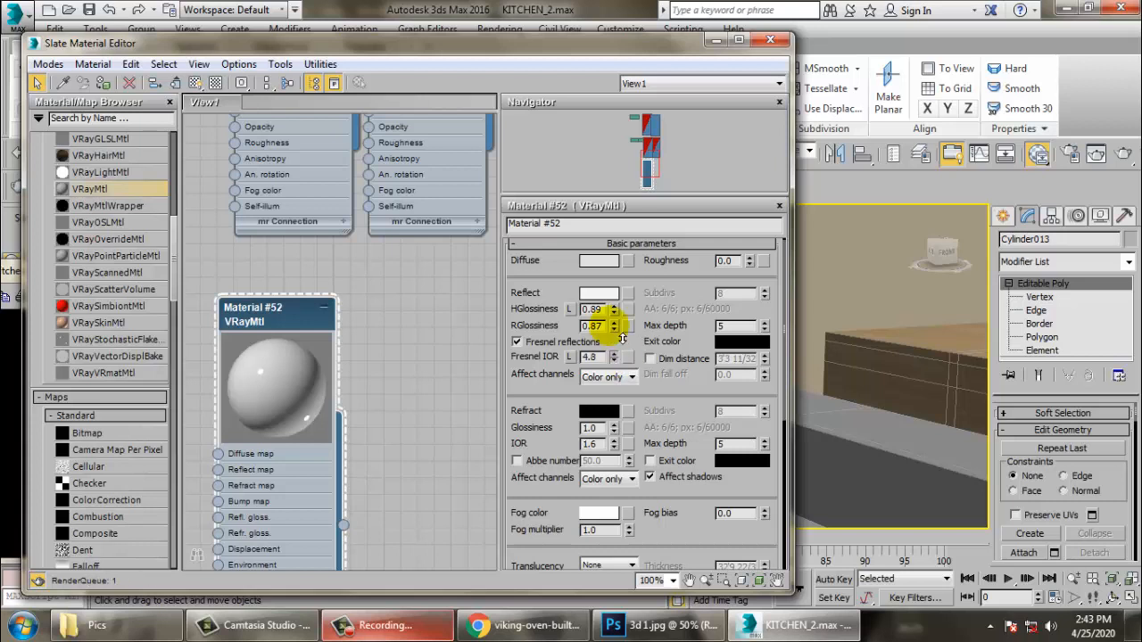
pyautogui.rightClick(614, 357)
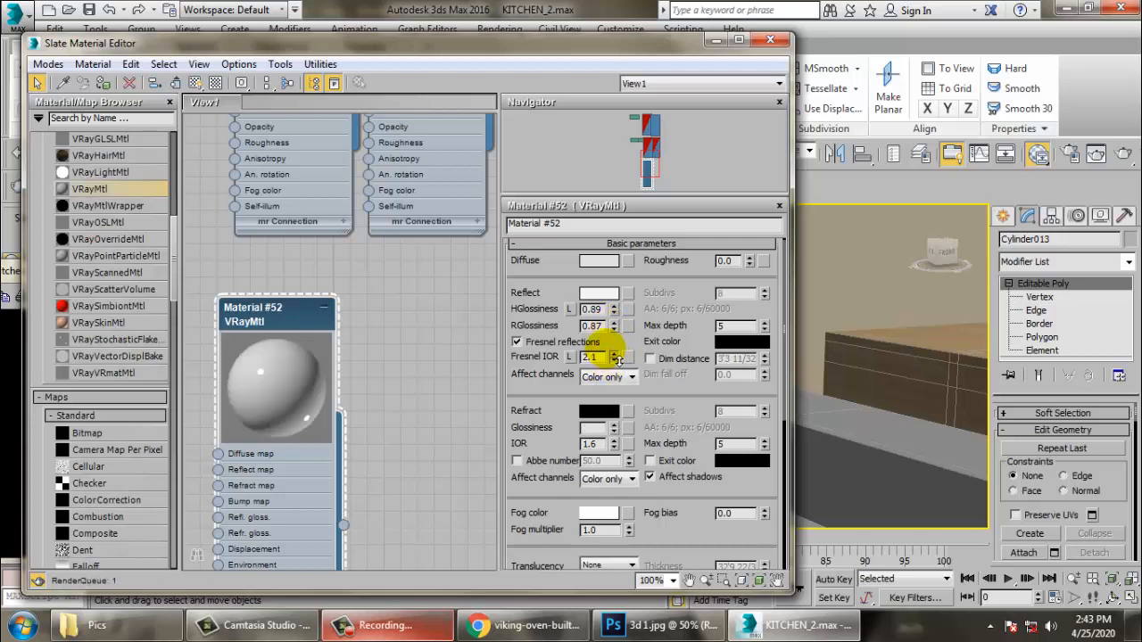
pyautogui.rightClick(613, 357)
pyautogui.moveTo(614, 358)
pyautogui.mouseDown()
pyautogui.moveTo(625, 379)
pyautogui.moveTo(614, 355)
pyautogui.mouseUp()
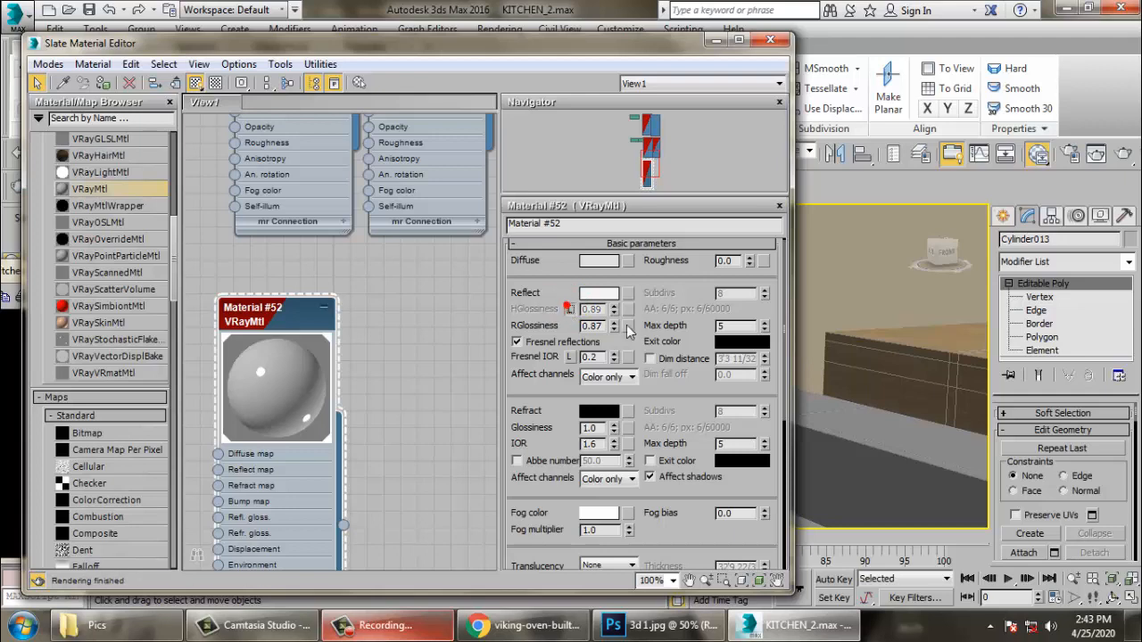
pyautogui.moveTo(614, 325); pyautogui.dragTo(630, 355)
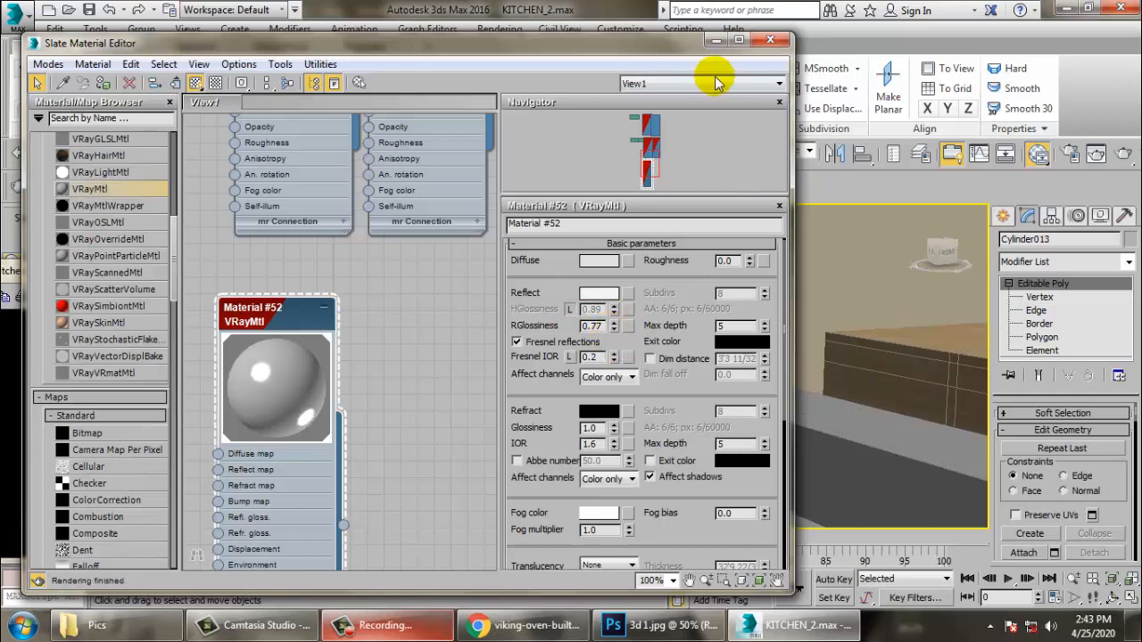
pyautogui.click(713, 39)
# Step: Assign the reflective metal material to the coiled helix around the faucet's curved neck
pyautogui.moveTo(707, 280); pyautogui.dragTo(708, 387, button='middle')
pyautogui.click(647, 297)
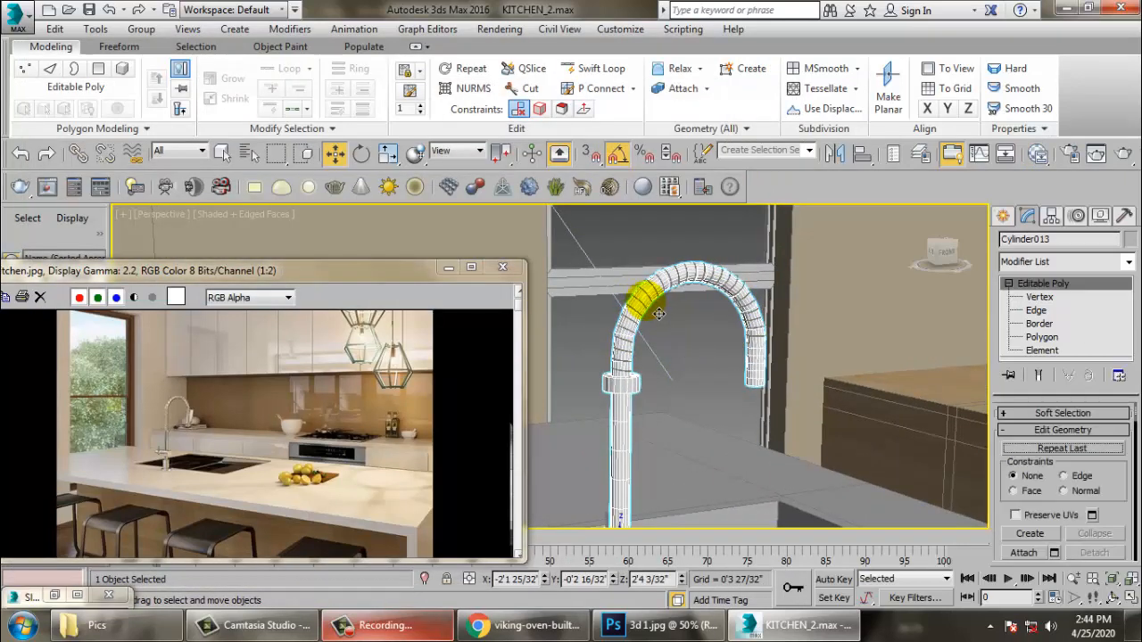
pyautogui.click(663, 315)
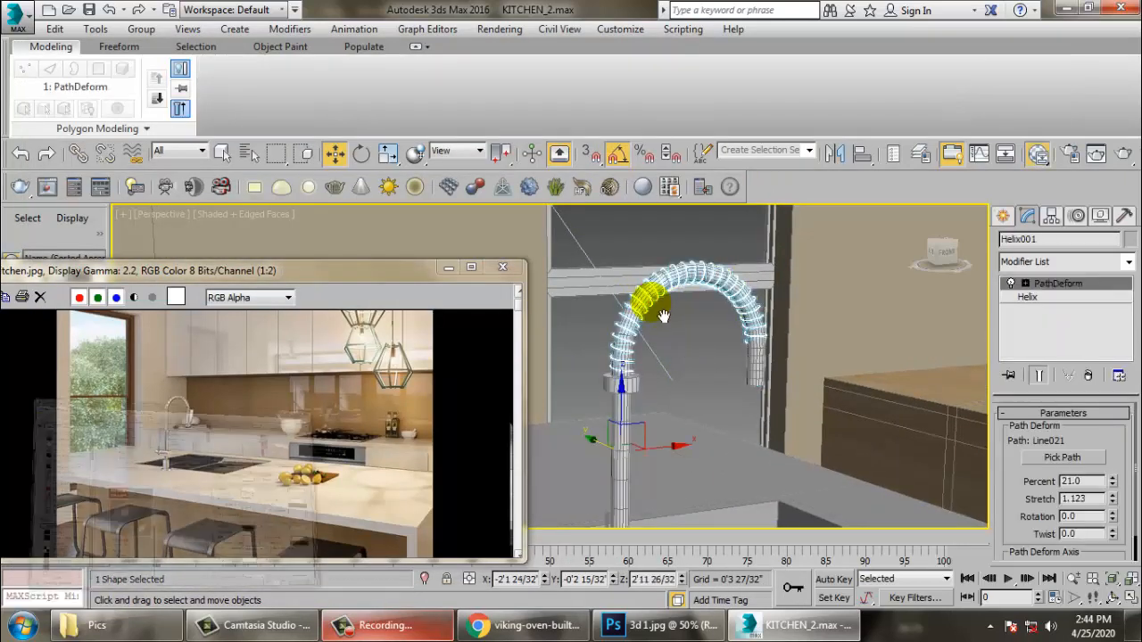
pyautogui.press('m')
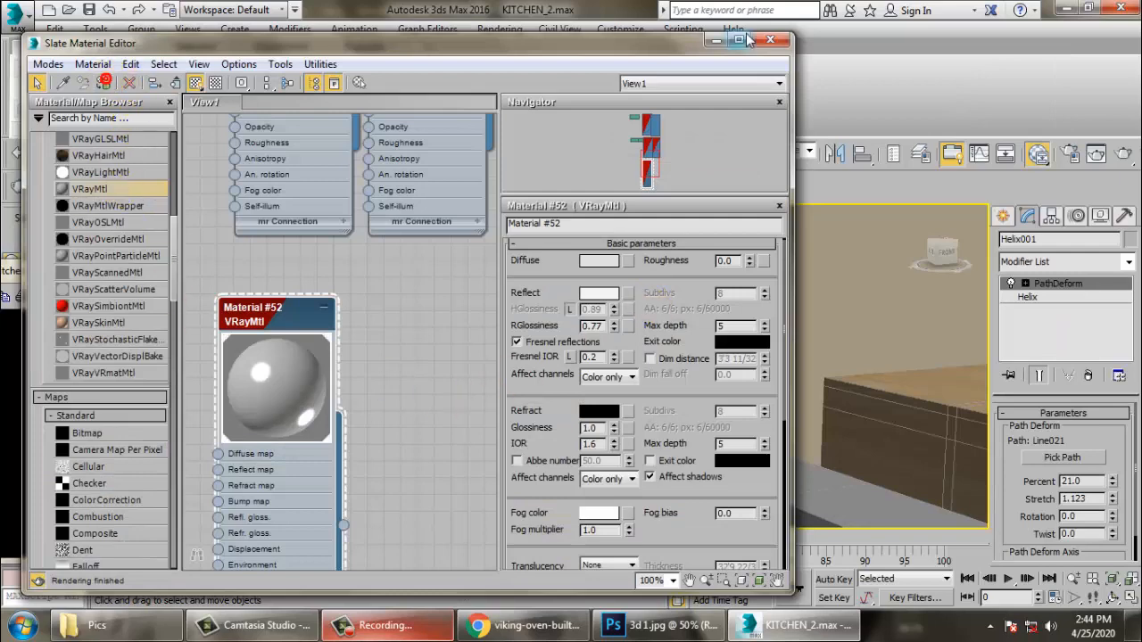
pyautogui.click(718, 41)
# Step: Select every object in the scene and convert them all to Editable Poly
pyautogui.hotkey('ctrl', 'a')
pyautogui.rightClick(723, 289)
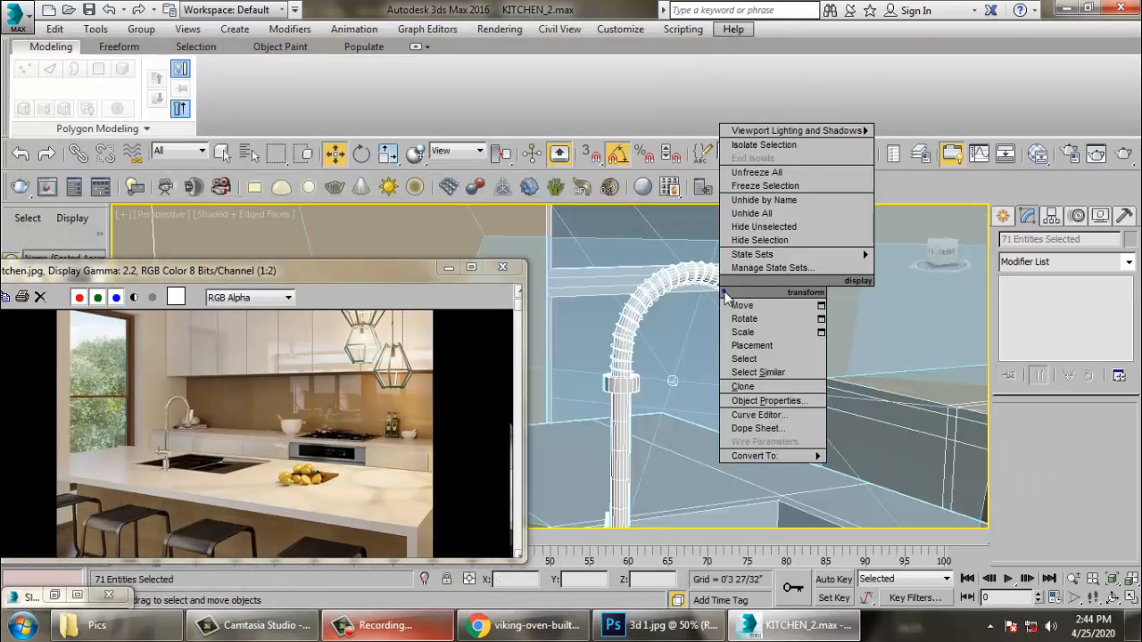
pyautogui.moveTo(785, 456)
pyautogui.click(883, 469)
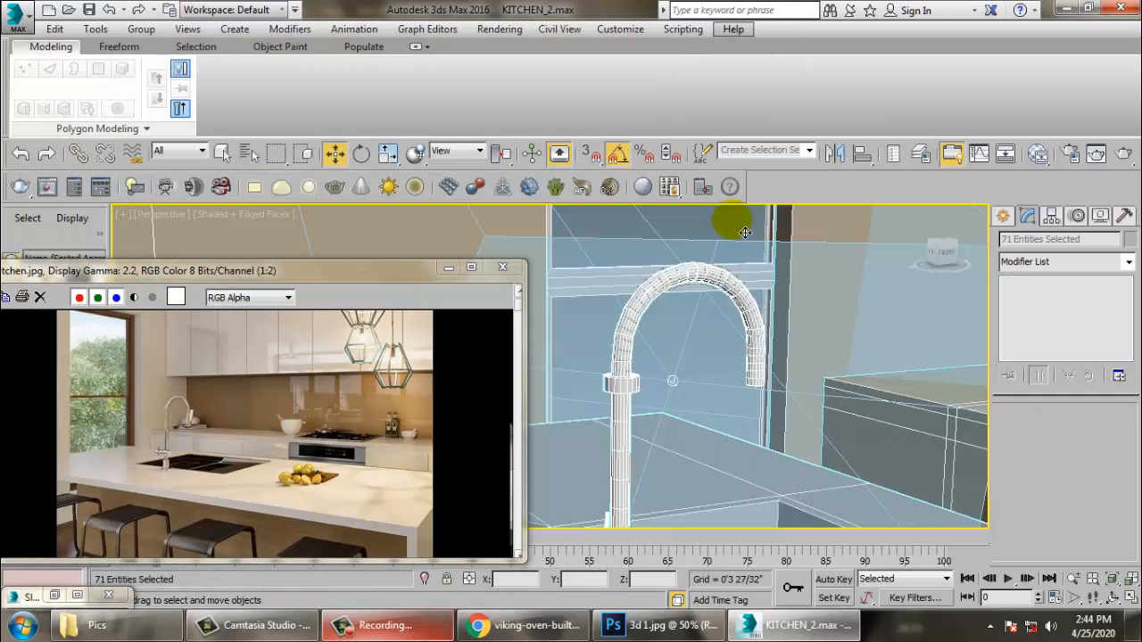
pyautogui.click(745, 231)
# Step: Select the flat cut-face polygon of one halved lemon in the island's fruit tray
pyautogui.scroll(-8, 805, 354)
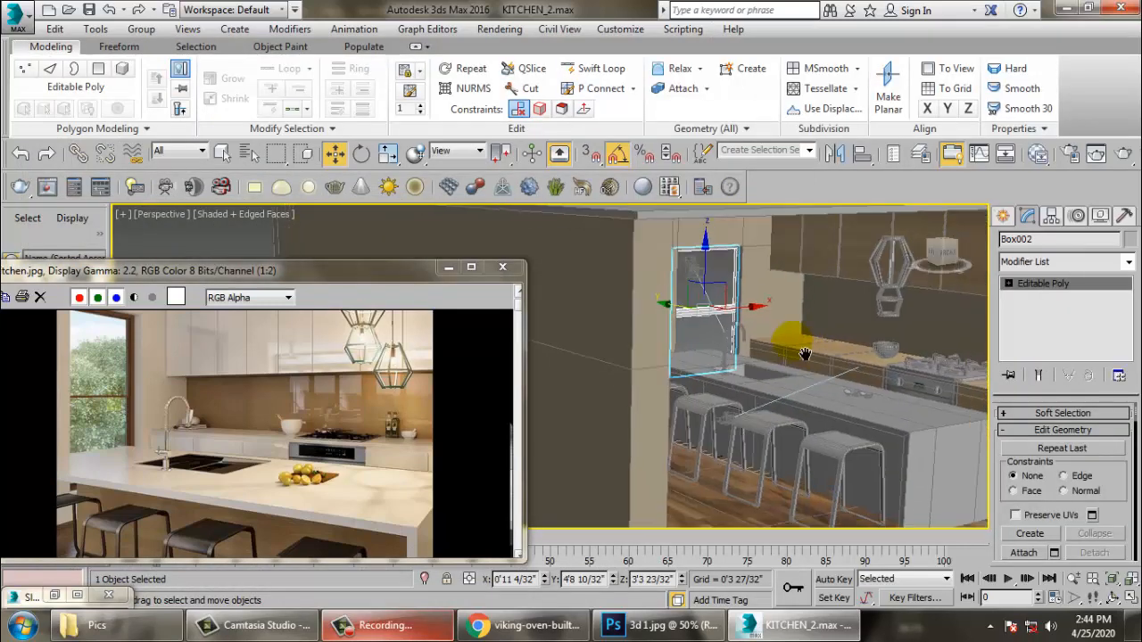
pyautogui.keyDown('alt'); pyautogui.moveTo(804, 354); pyautogui.dragTo(822, 487, button='middle'); pyautogui.keyUp('alt')
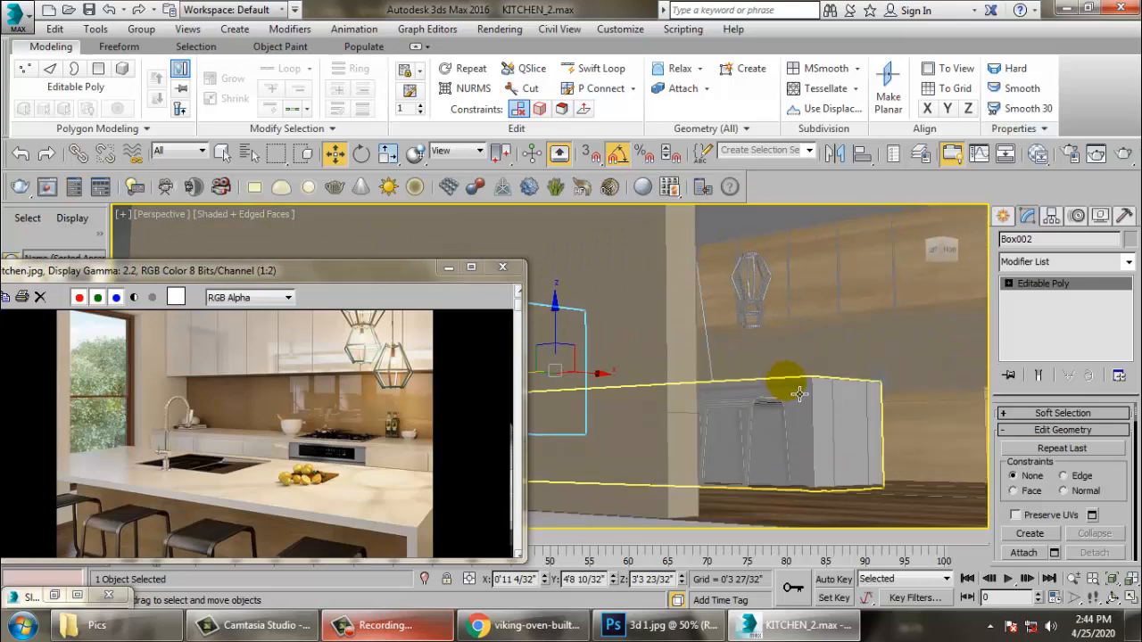
pyautogui.keyDown('alt'); pyautogui.moveTo(799, 394); pyautogui.dragTo(804, 432, button='middle'); pyautogui.keyUp('alt')
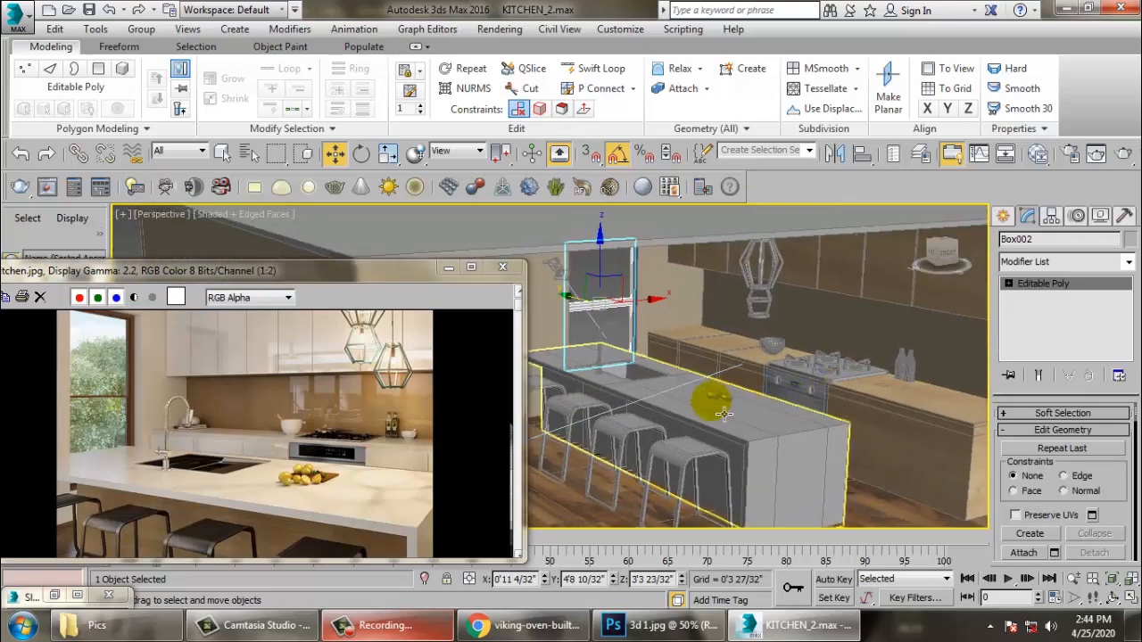
pyautogui.click(726, 404)
pyautogui.press('z')
pyautogui.keyDown('alt'); pyautogui.moveTo(759, 420); pyautogui.dragTo(1026, 512, button='middle'); pyautogui.keyUp('alt')
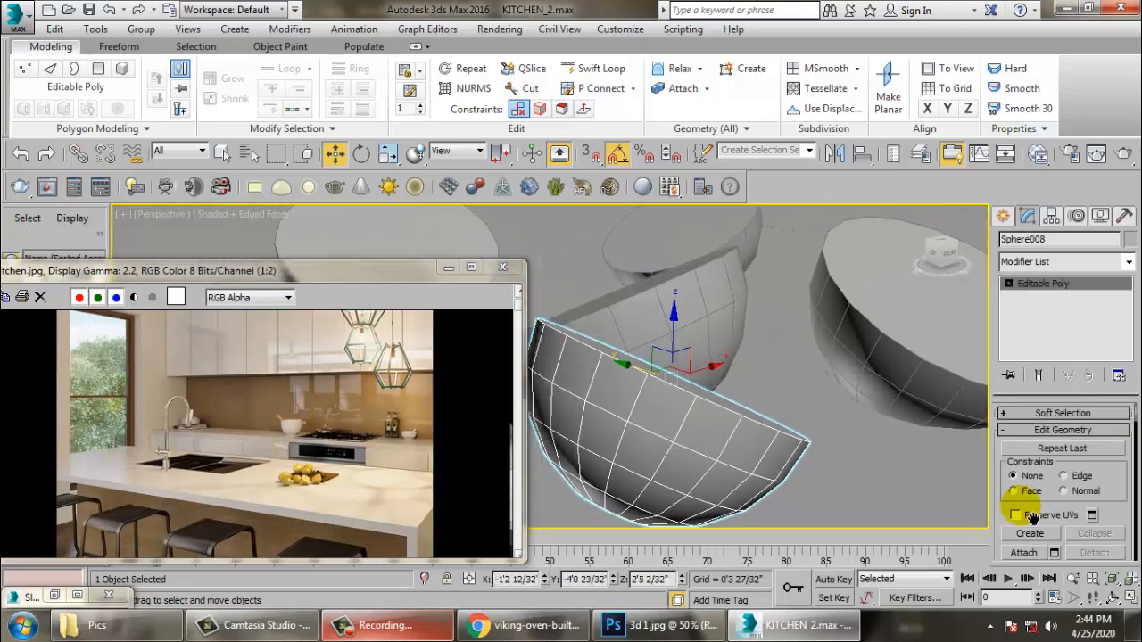
pyautogui.moveTo(598, 312); pyautogui.dragTo(715, 473, button='middle')
pyautogui.click(901, 393)
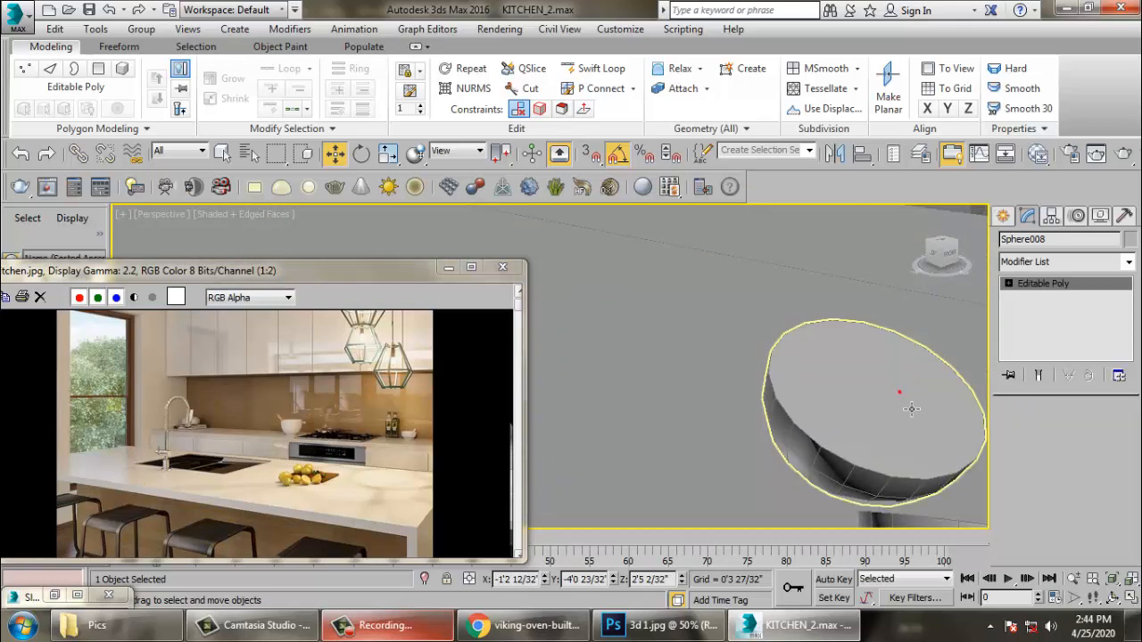
pyautogui.press('z')
pyautogui.keyDown('alt'); pyautogui.moveTo(543, 472); pyautogui.dragTo(997, 368, button='middle'); pyautogui.keyUp('alt')
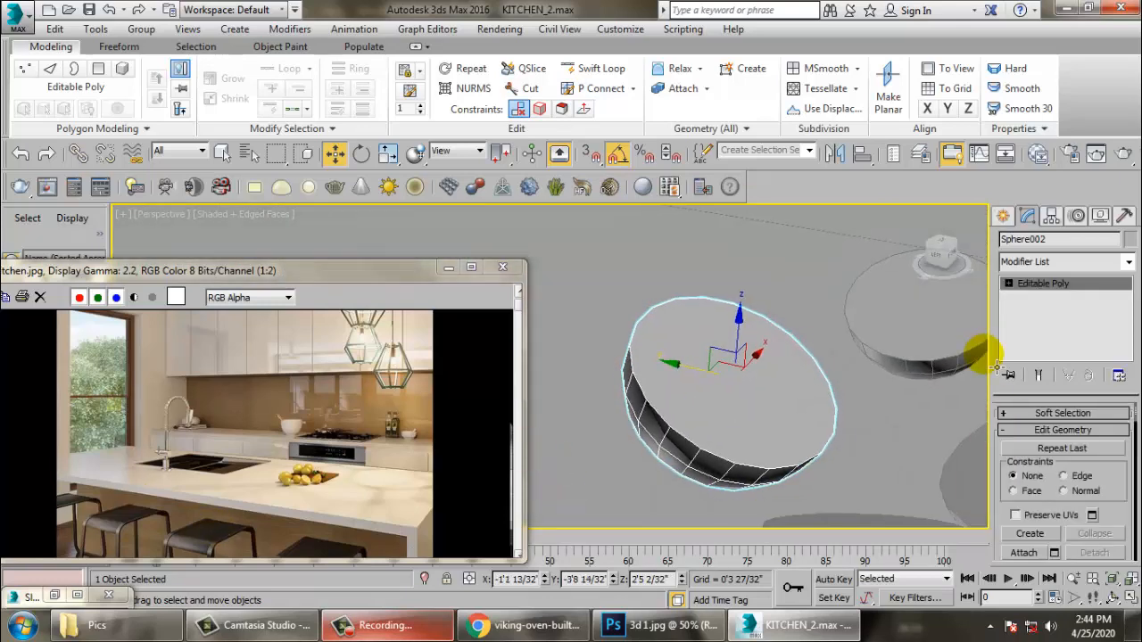
pyautogui.press('4')
pyautogui.click(770, 399)
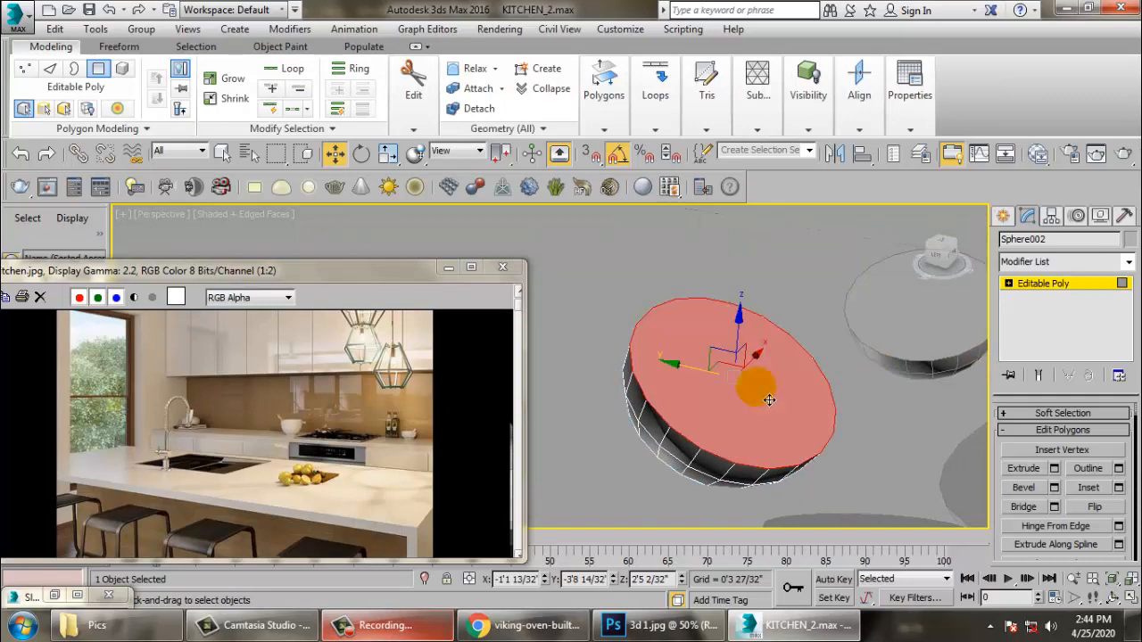
# Step: Add a new VRayMtl node beside the faucet's metal material and choose a Bitmap for its diffuse map
pyautogui.press('m')
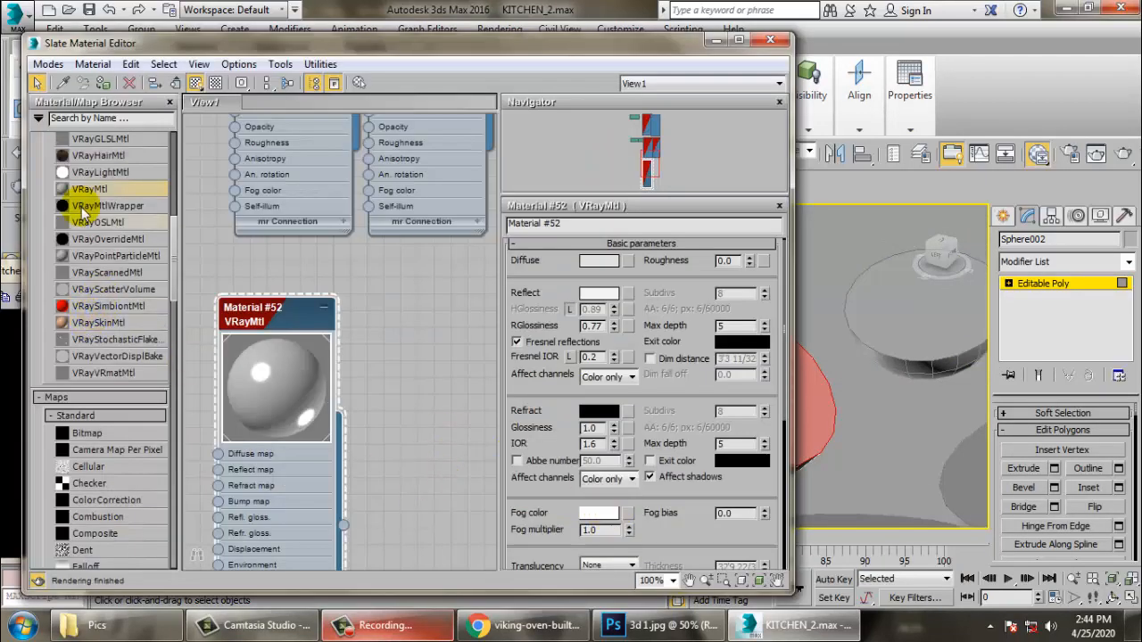
pyautogui.moveTo(421, 347); pyautogui.dragTo(393, 338)
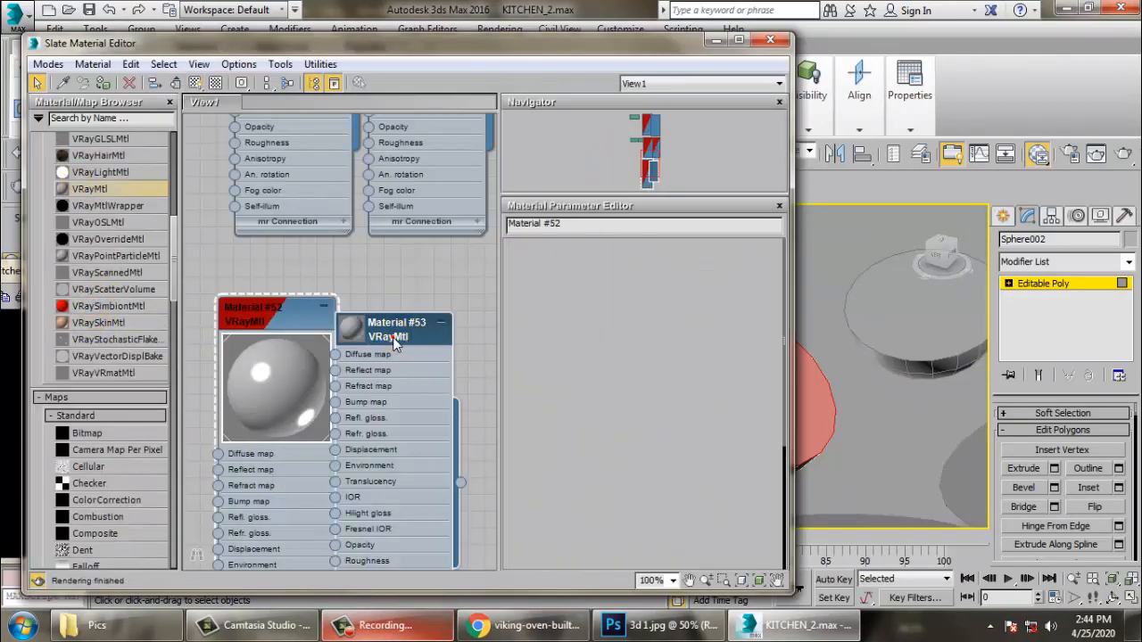
pyautogui.click(627, 266)
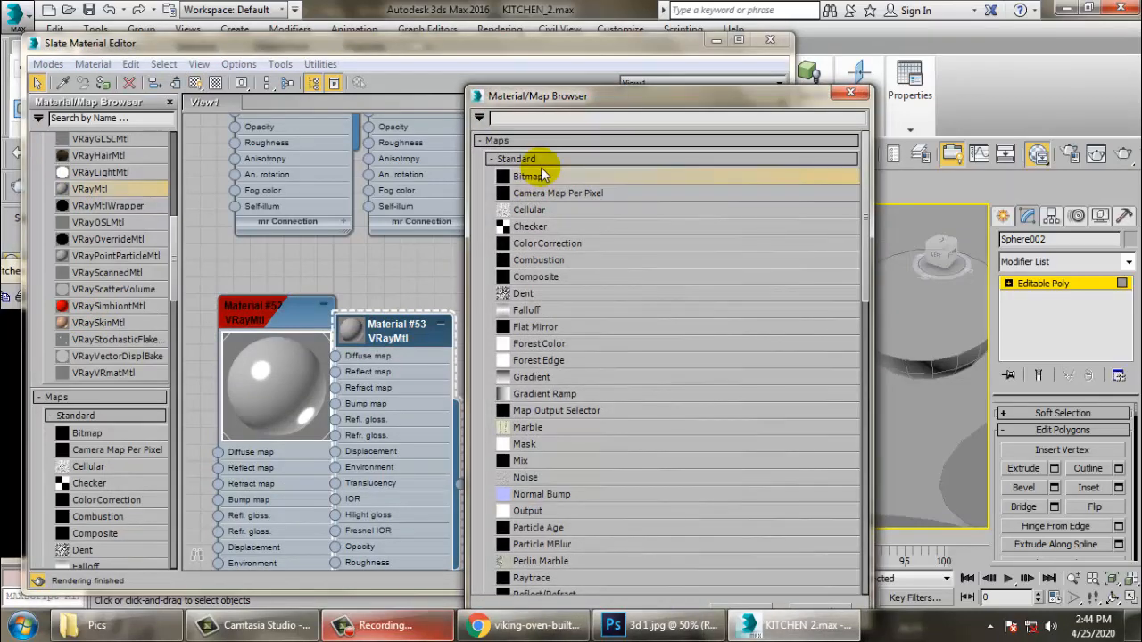
pyautogui.doubleClick(539, 174)
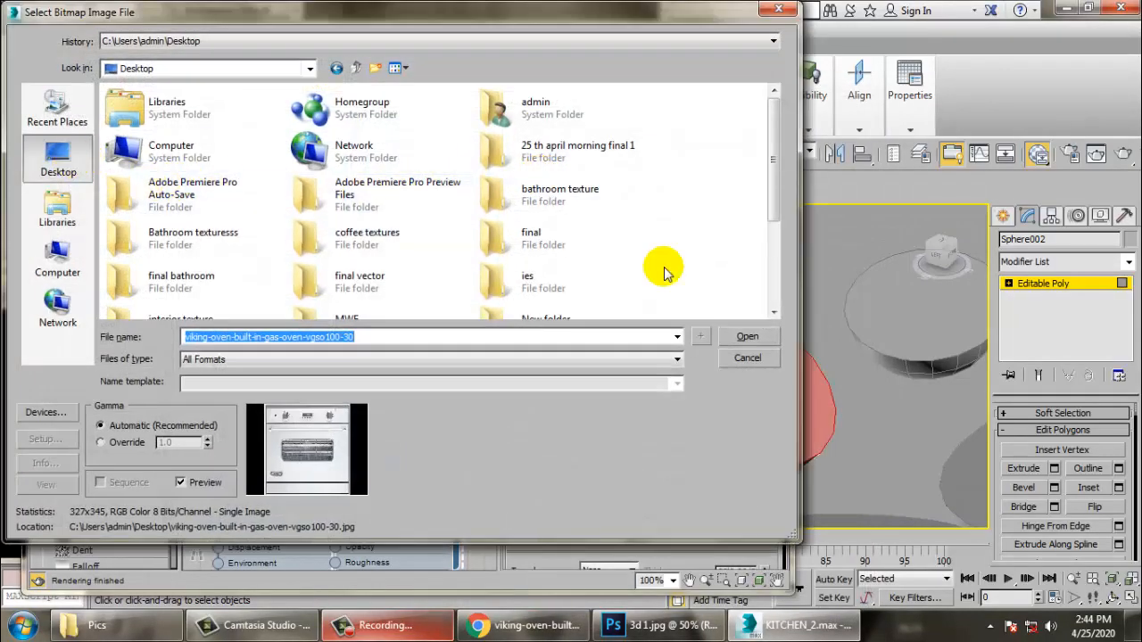
pyautogui.doubleClick(524, 189)
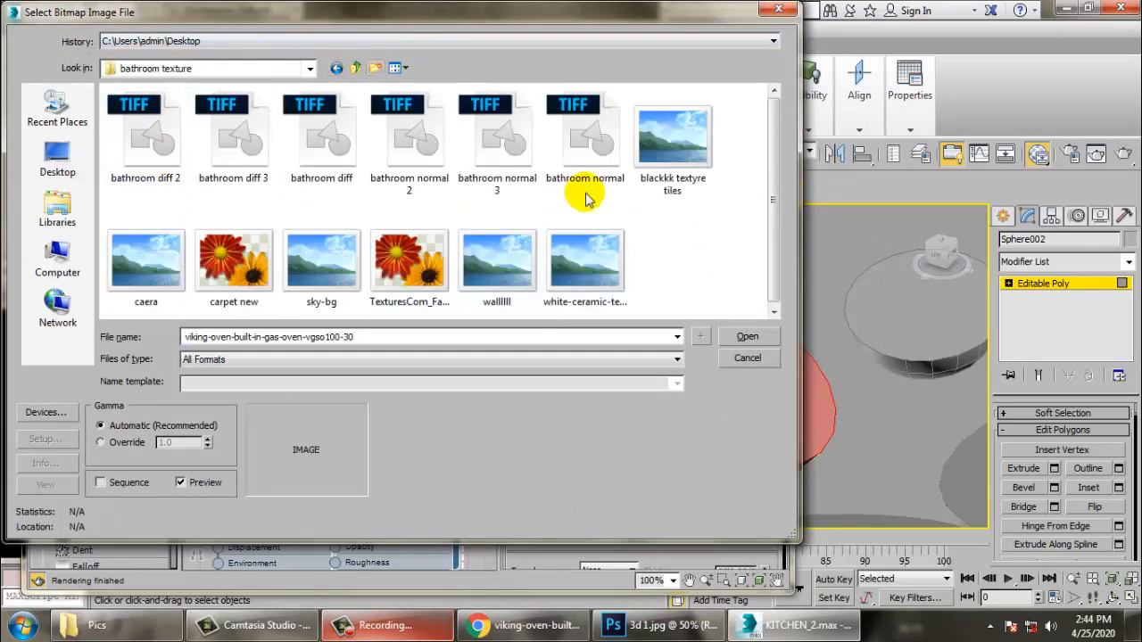
pyautogui.click(354, 69)
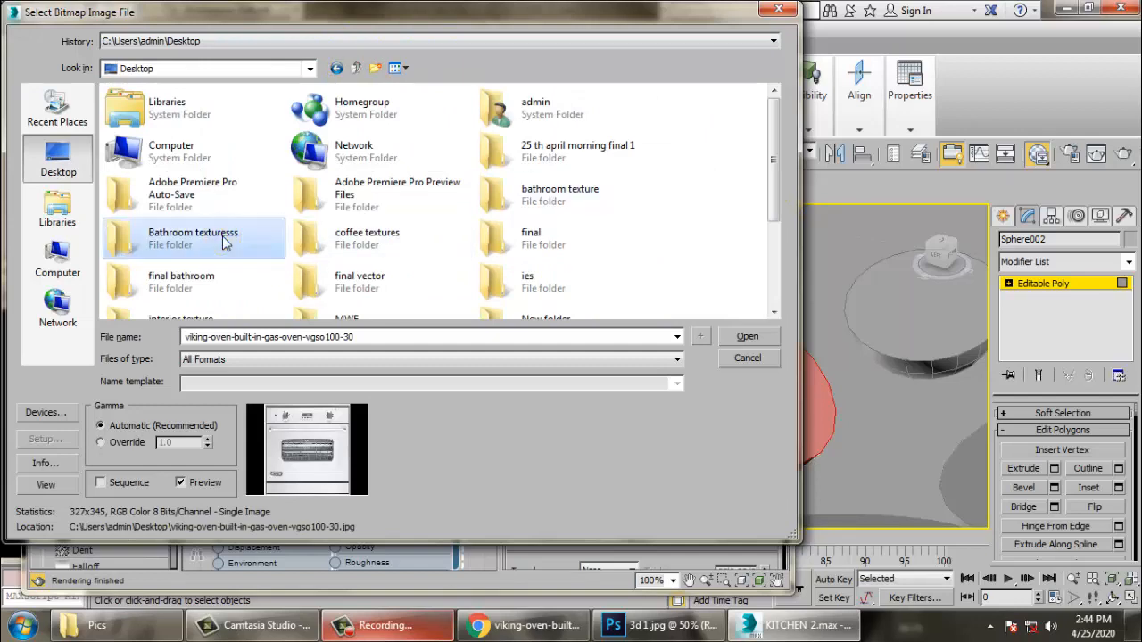
pyautogui.doubleClick(225, 243)
pyautogui.click(145, 138)
pyautogui.click(233, 139)
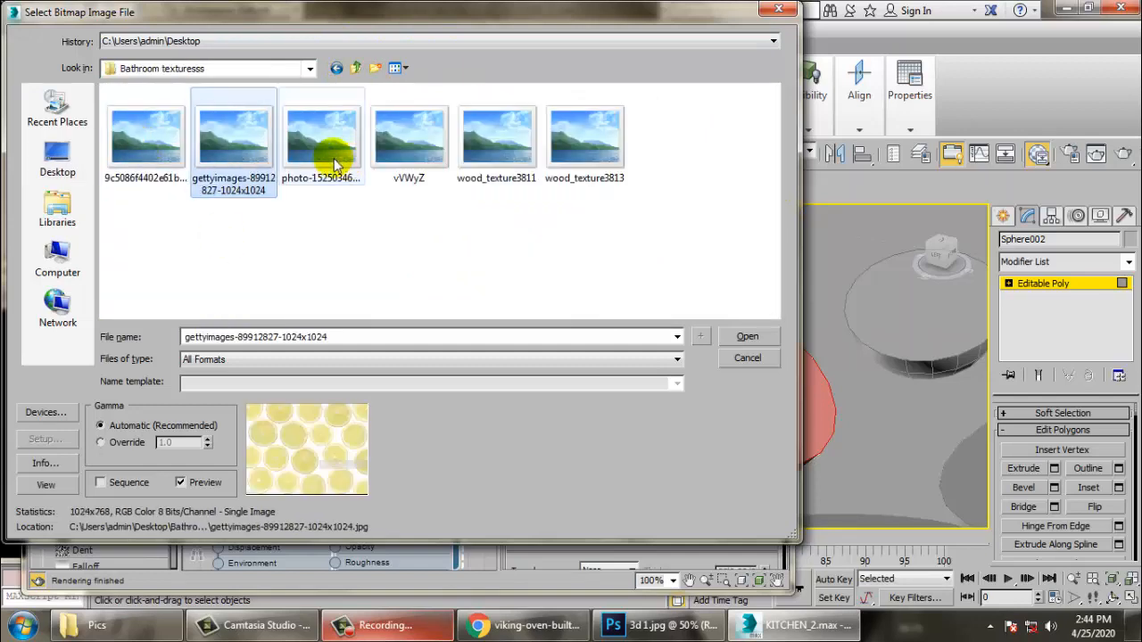
pyautogui.rightClick(228, 139)
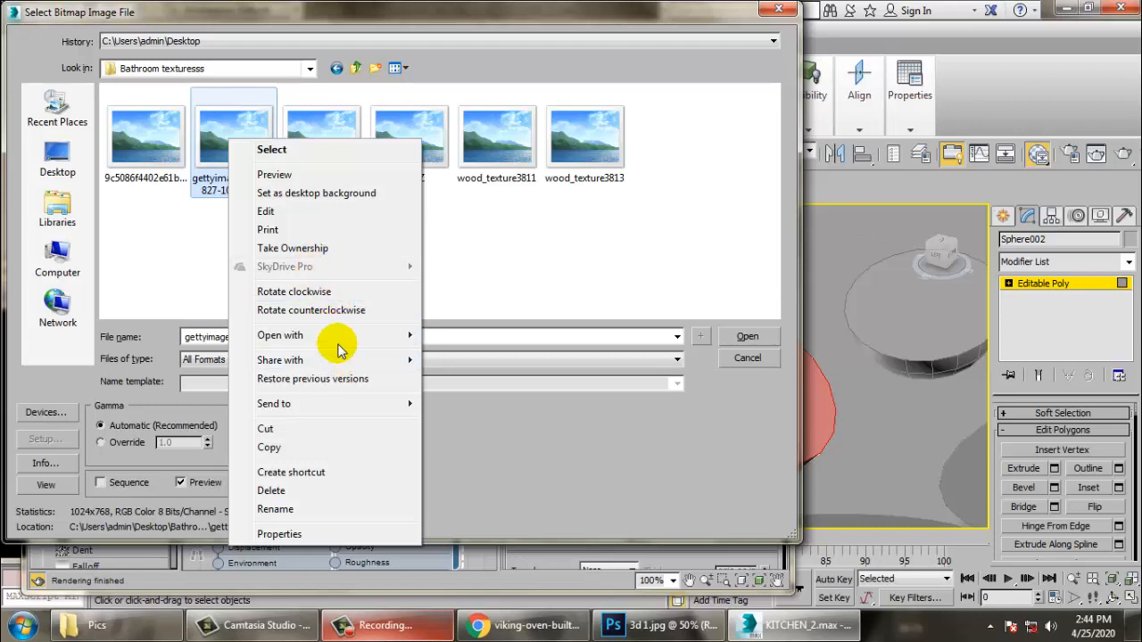
pyautogui.moveTo(337, 336)
pyautogui.click(502, 366)
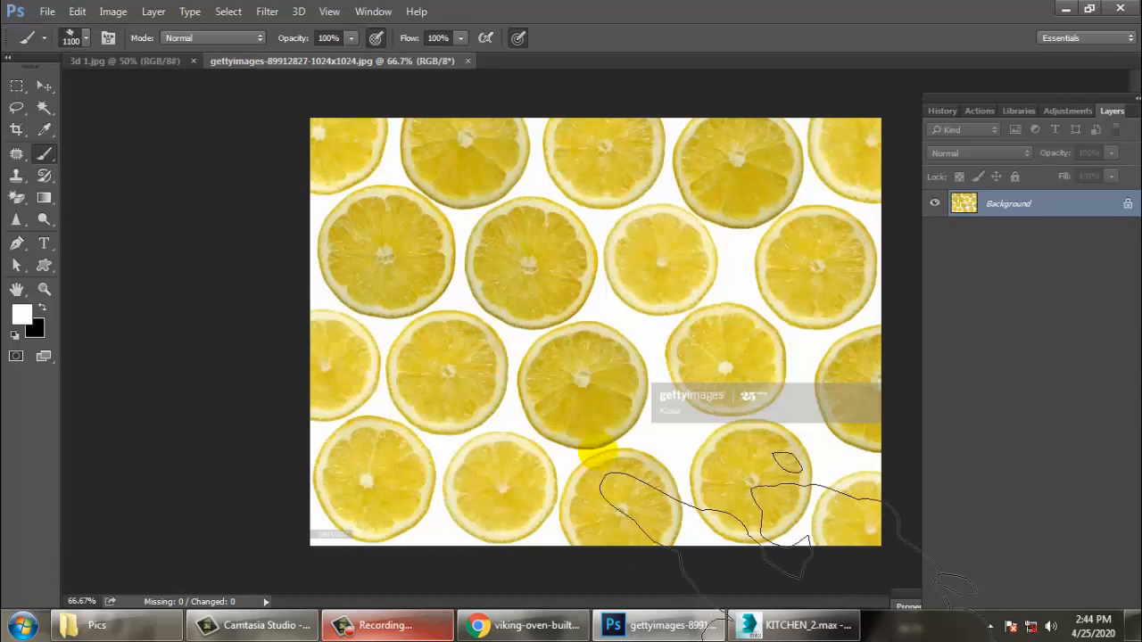
# Step: Convert the locked Background of the lemon image into an editable layer named Layer 0
pyautogui.hotkey('ctrl', '+')
pyautogui.hotkey('ctrl', '+')
pyautogui.moveTo(586, 234); pyautogui.dragTo(693, 459)
pyautogui.moveTo(635, 315)
pyautogui.mouseDown()
pyautogui.moveTo(688, 450)
pyautogui.moveTo(653, 309)
pyautogui.mouseUp()
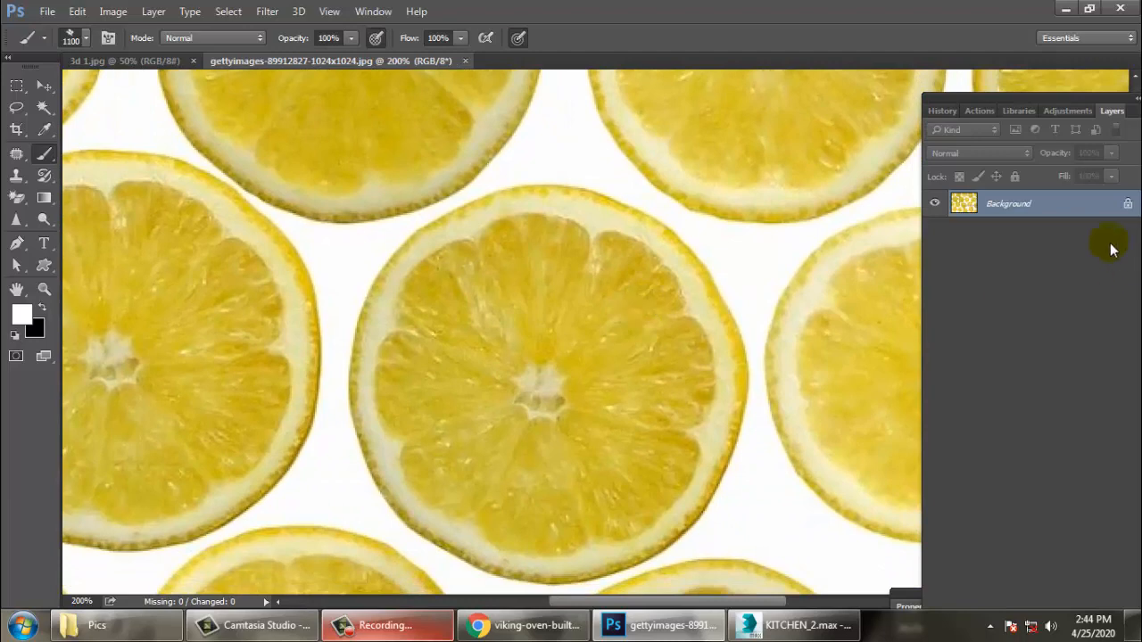
pyautogui.doubleClick(1043, 206)
pyautogui.click(810, 229)
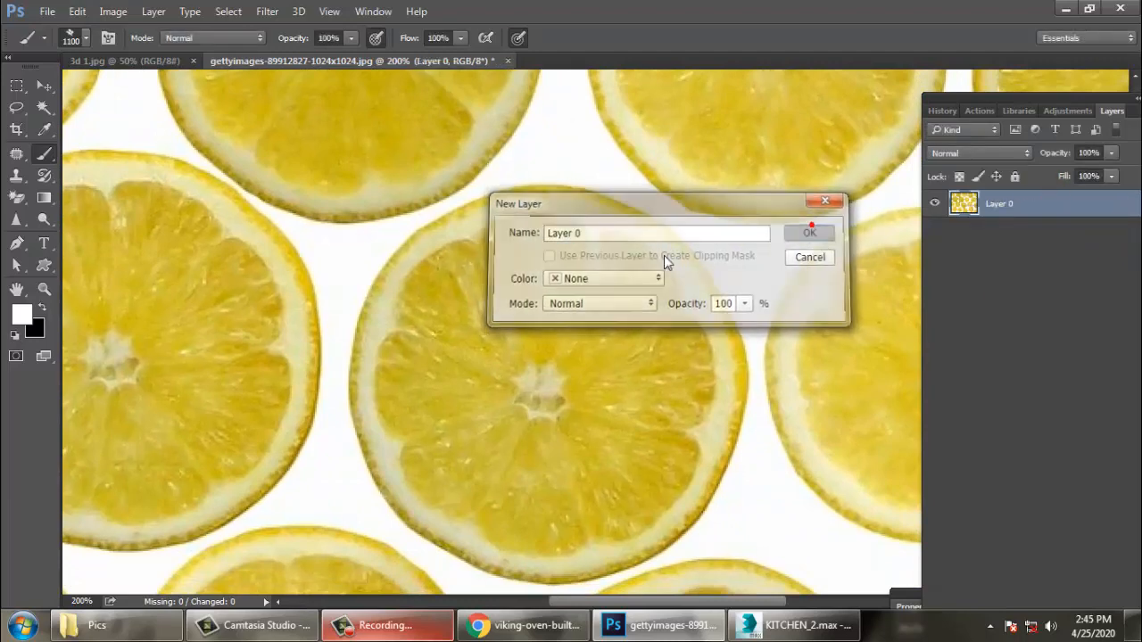
# Step: Isolate one whole lemon slice with a circular marquee, delete everything outside it, and deselect
pyautogui.click(18, 108)
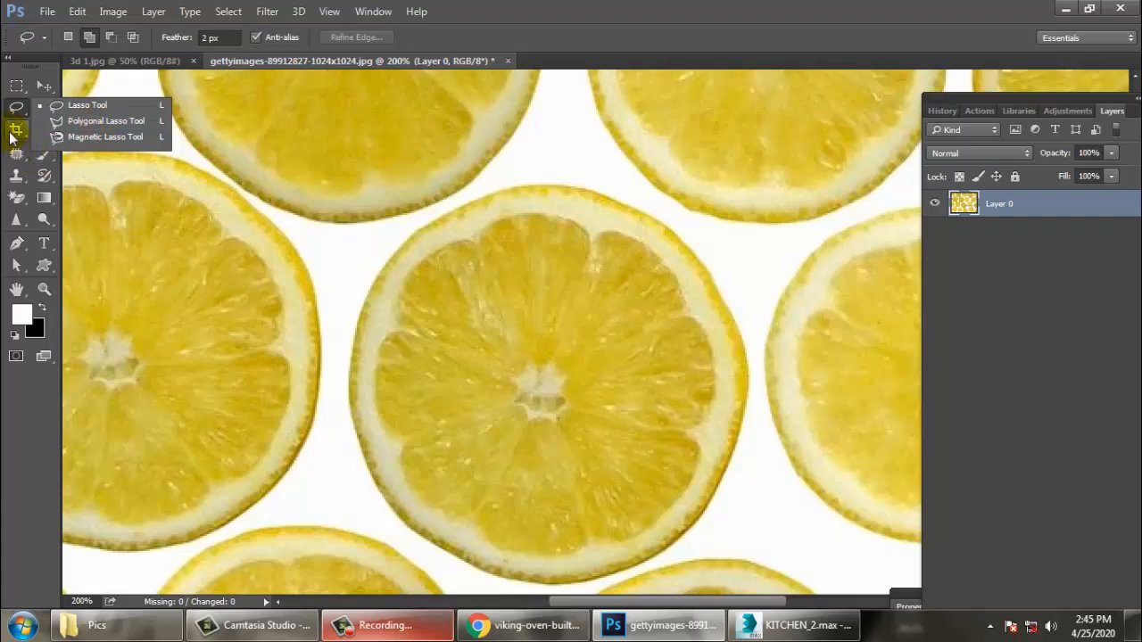
pyautogui.click(15, 114)
pyautogui.click(21, 89)
pyautogui.click(80, 101)
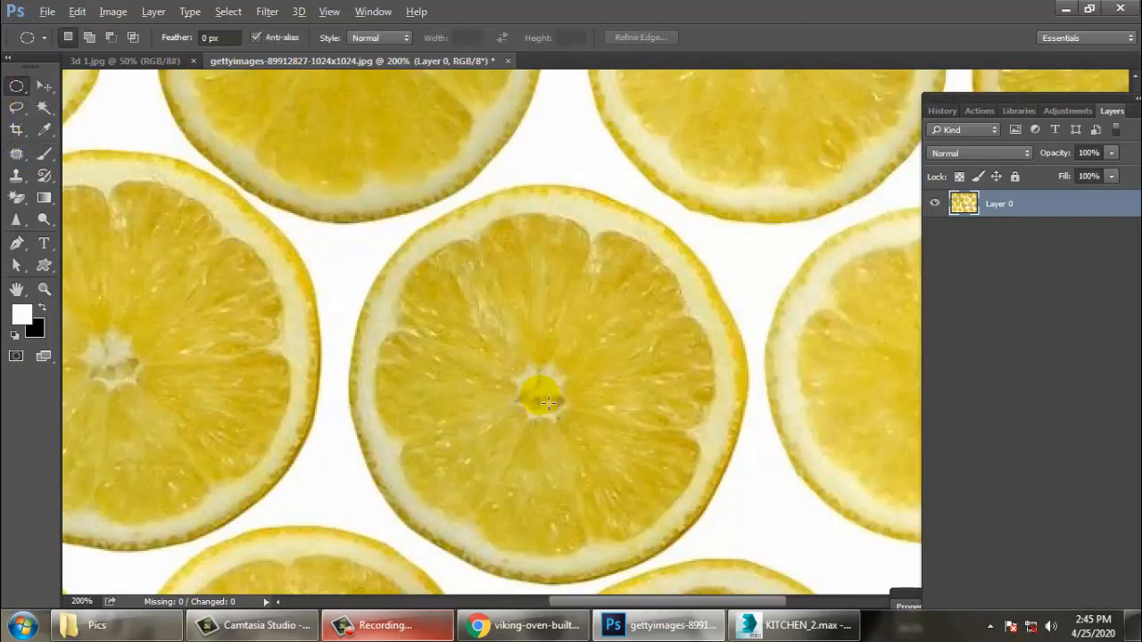
pyautogui.keyDown('alt'); pyautogui.keyDown('shift'); pyautogui.moveTo(550, 397); pyautogui.dragTo(726, 519); pyautogui.keyUp('shift'); pyautogui.keyUp('alt')
pyautogui.moveTo(609, 338); pyautogui.dragTo(569, 336)
pyautogui.hotkey('ctrl', 'shift', 'i')
pyautogui.press('Delete')
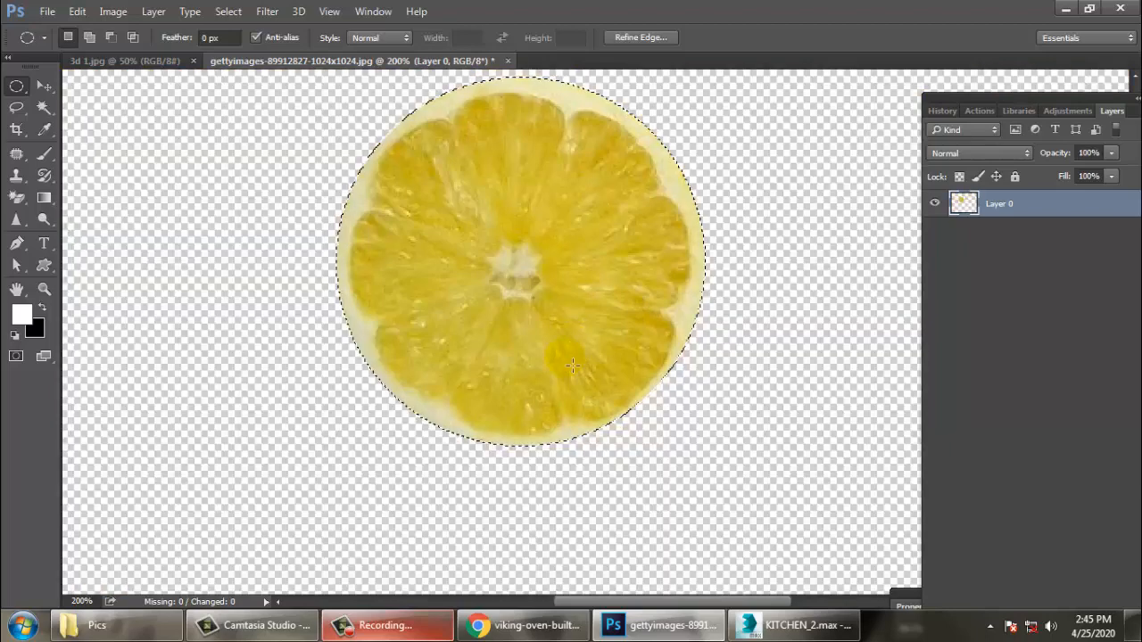
pyautogui.hotkey('ctrl', 'd')
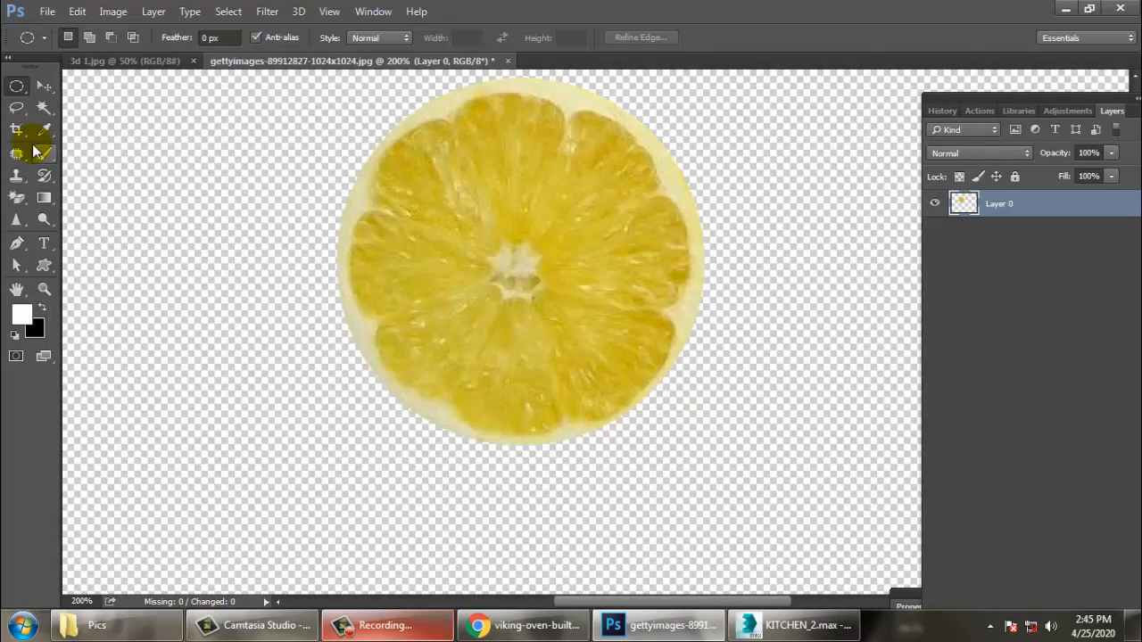
# Step: Crop the canvas to a nearly square area closely surrounding the isolated lemon slice
pyautogui.hotkey('ctrl', '-')
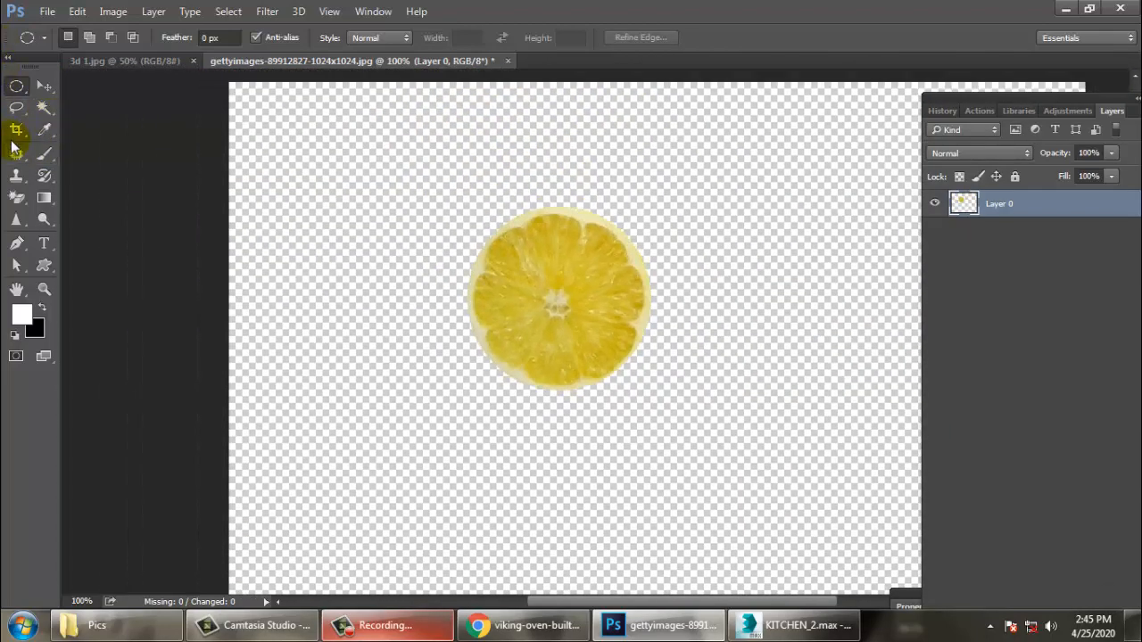
pyautogui.click(15, 140)
pyautogui.moveTo(423, 171); pyautogui.dragTo(676, 414)
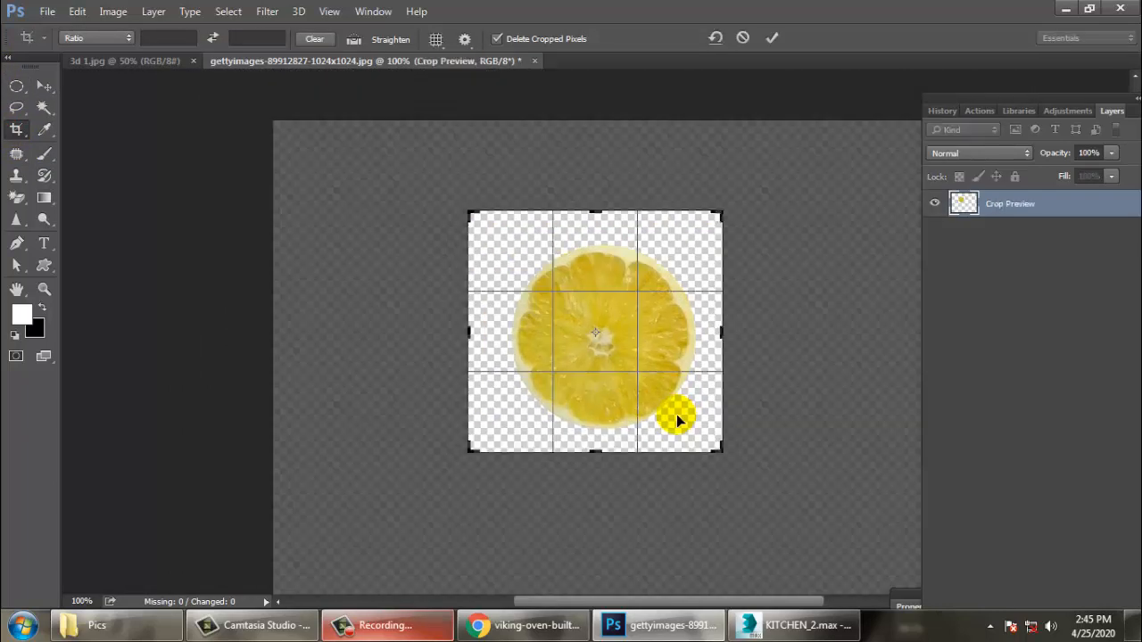
pyautogui.press('Return')
# Step: Save the cropped slice as a PNG named lemon in the Bathroom texturesss folder, with Smallest/Slow compression and no interlacing
pyautogui.click(48, 16)
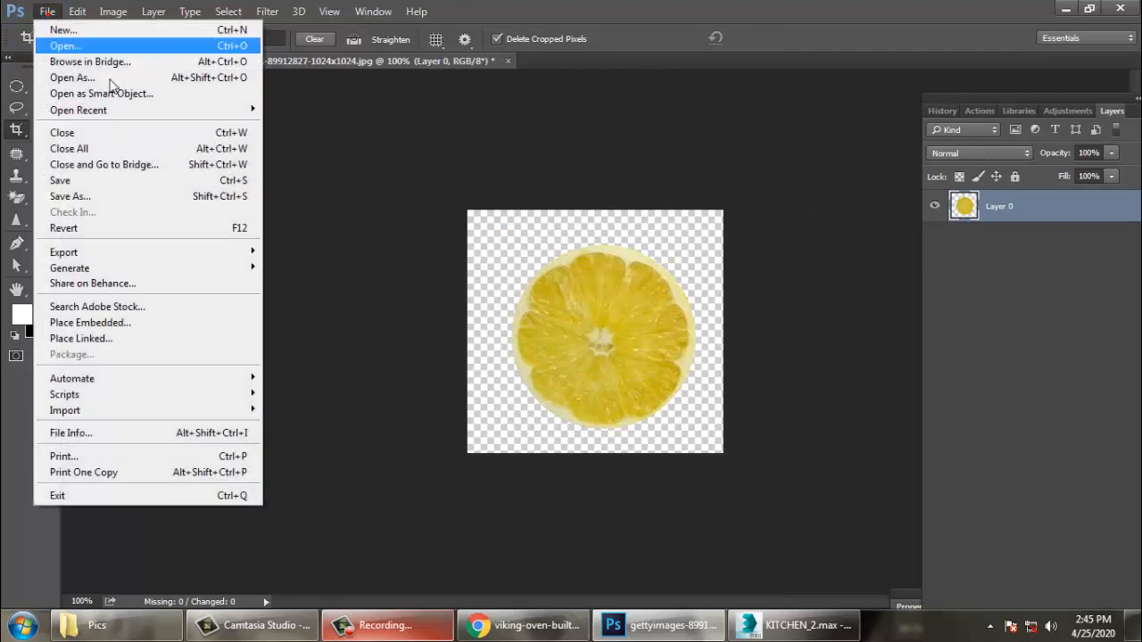
pyautogui.click(144, 194)
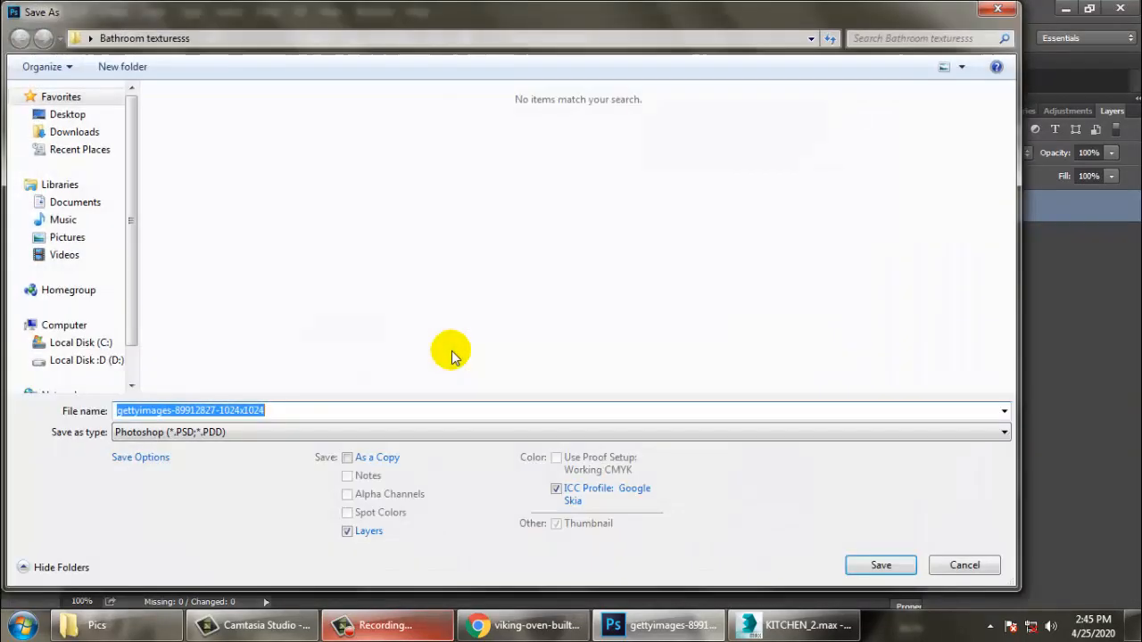
pyautogui.write('lemo')
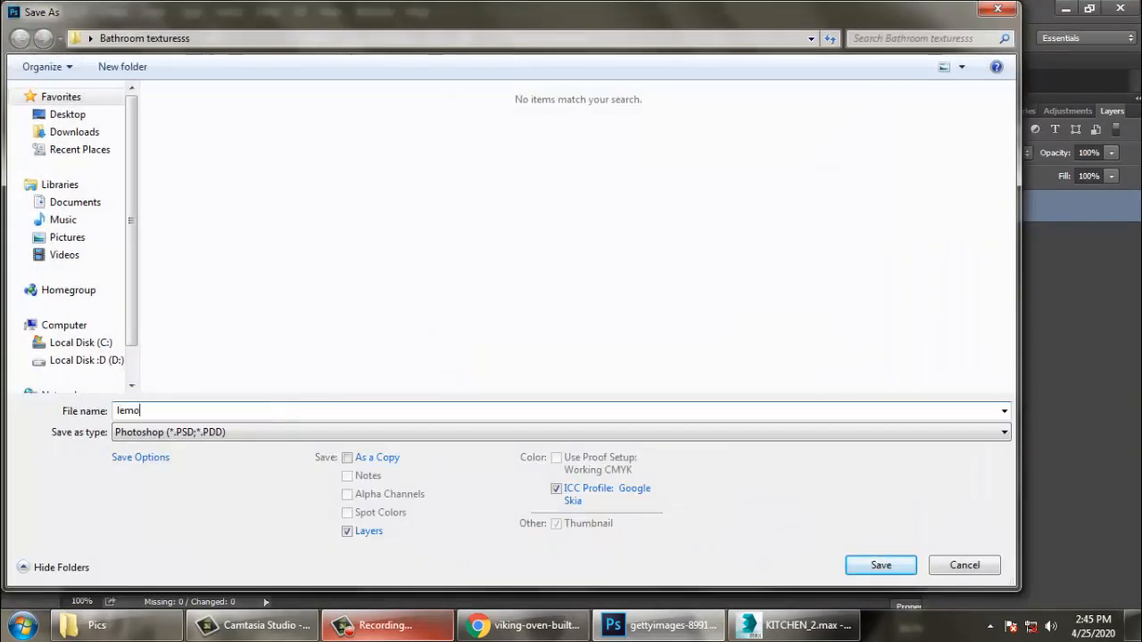
pyautogui.write('n')
pyautogui.click(224, 434)
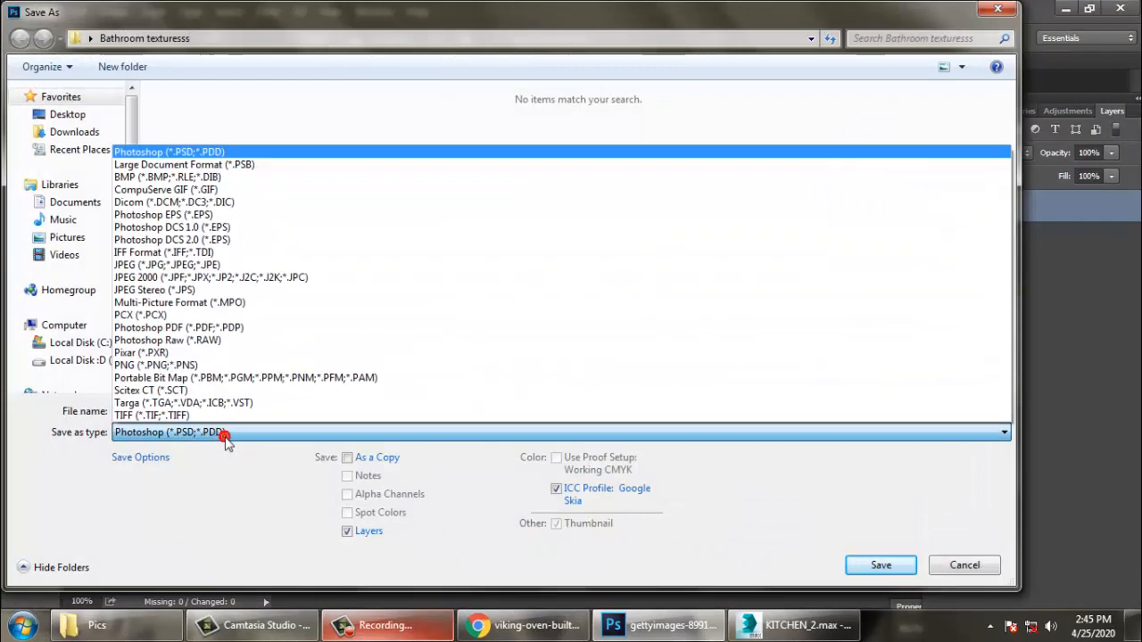
pyautogui.click(195, 366)
pyautogui.click(883, 566)
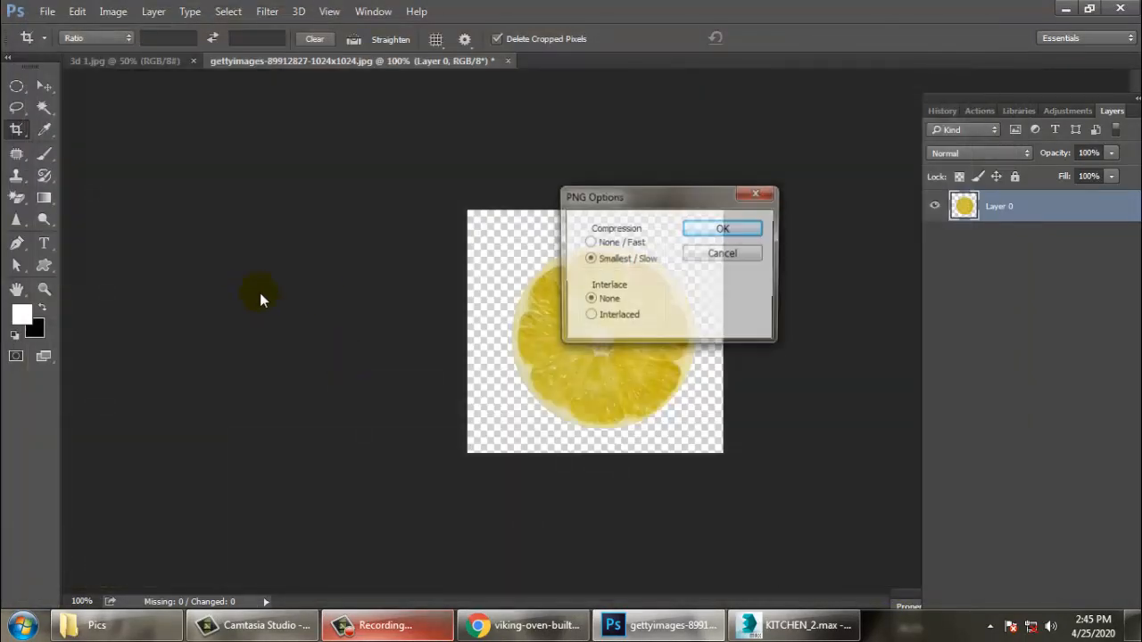
pyautogui.click(719, 233)
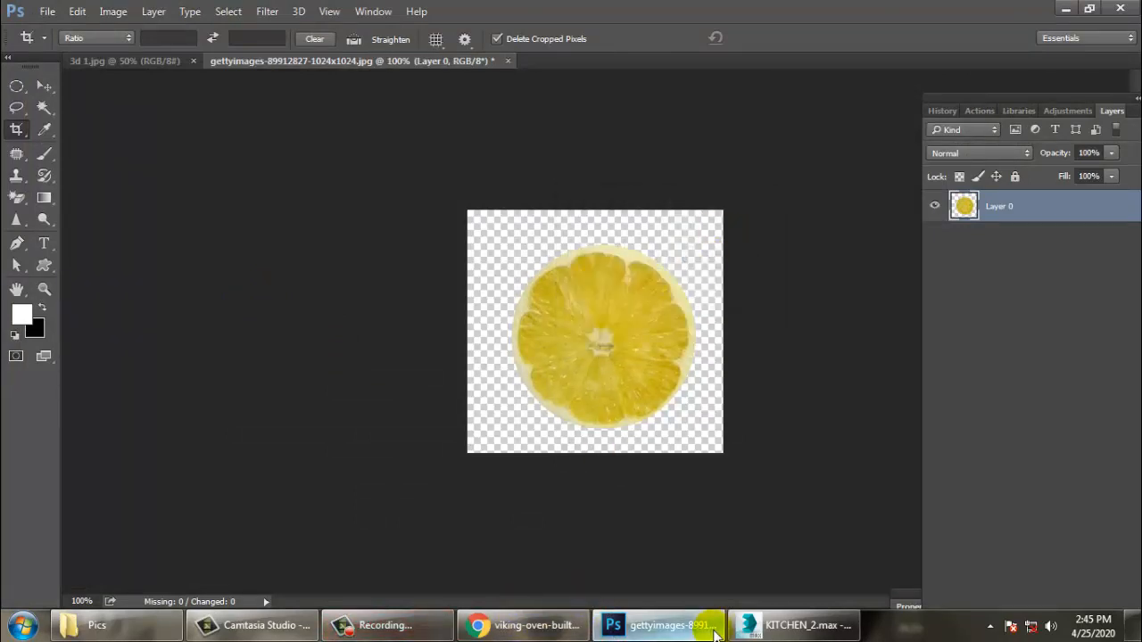
# Step: Switch back to 3ds Max, load lemon.png as the cut-face material's diffuse bitmap, and show the material in the viewport
pyautogui.click(44, 87)
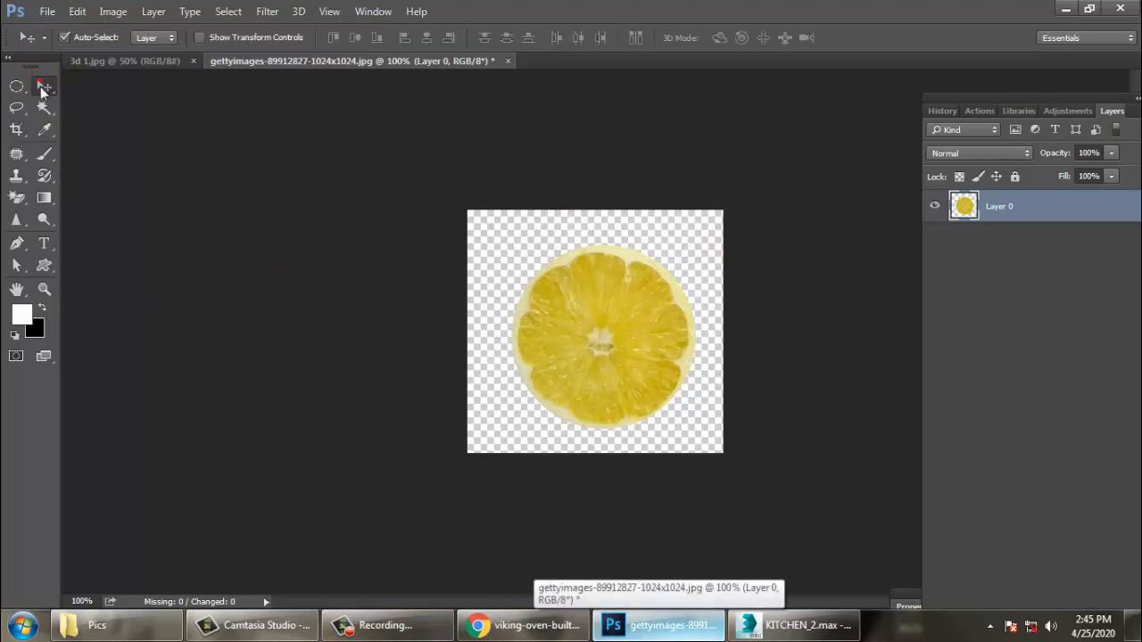
pyautogui.click(827, 633)
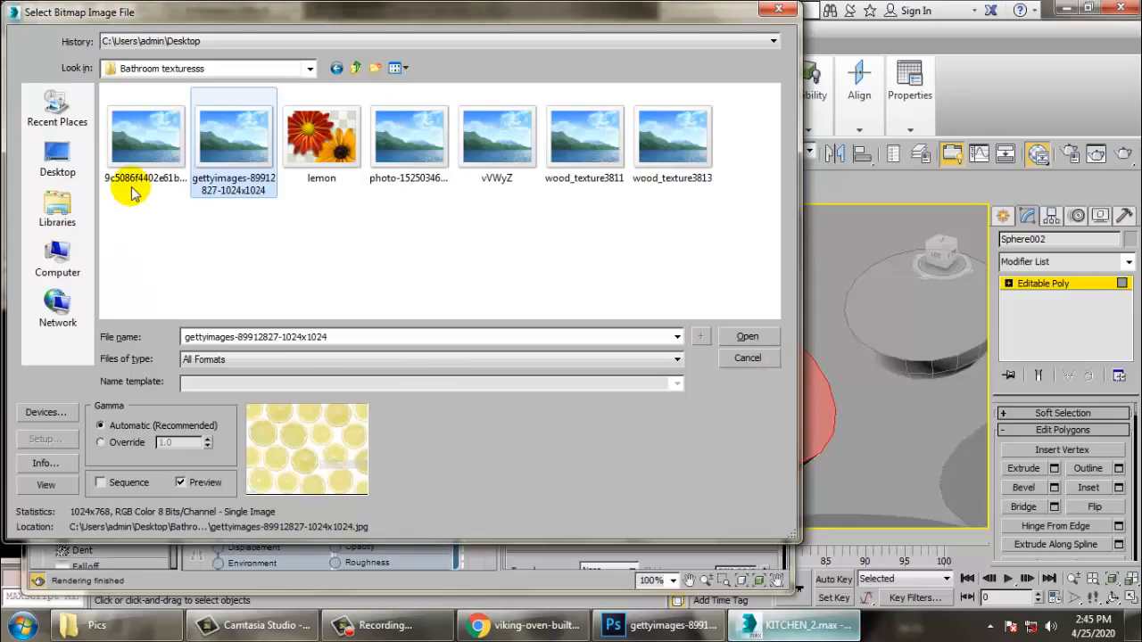
pyautogui.click(314, 157)
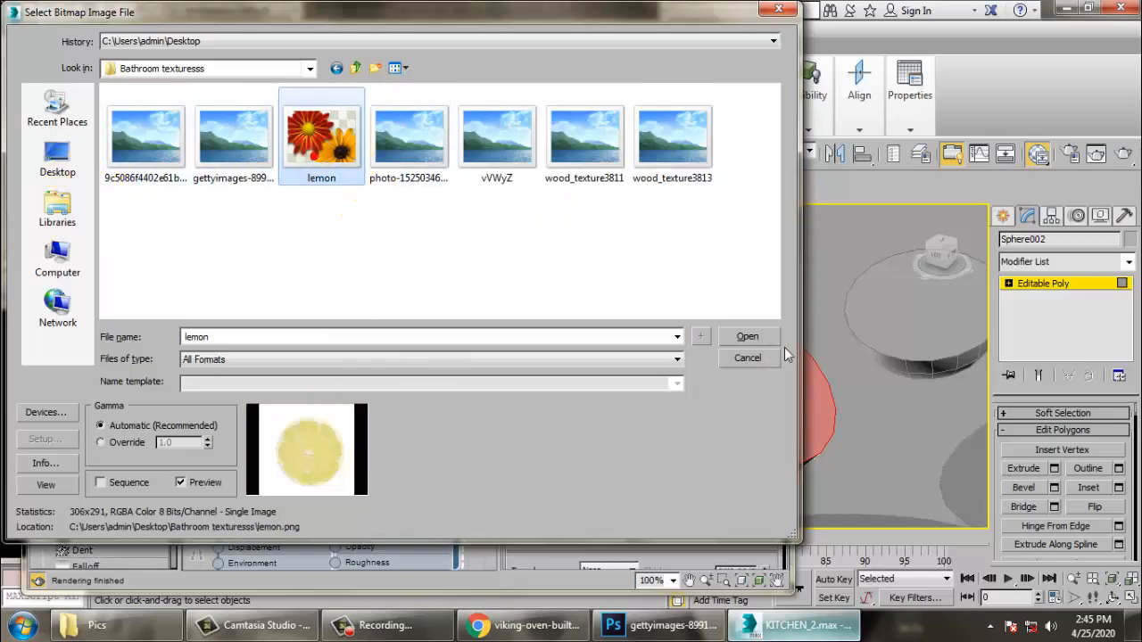
pyautogui.click(749, 338)
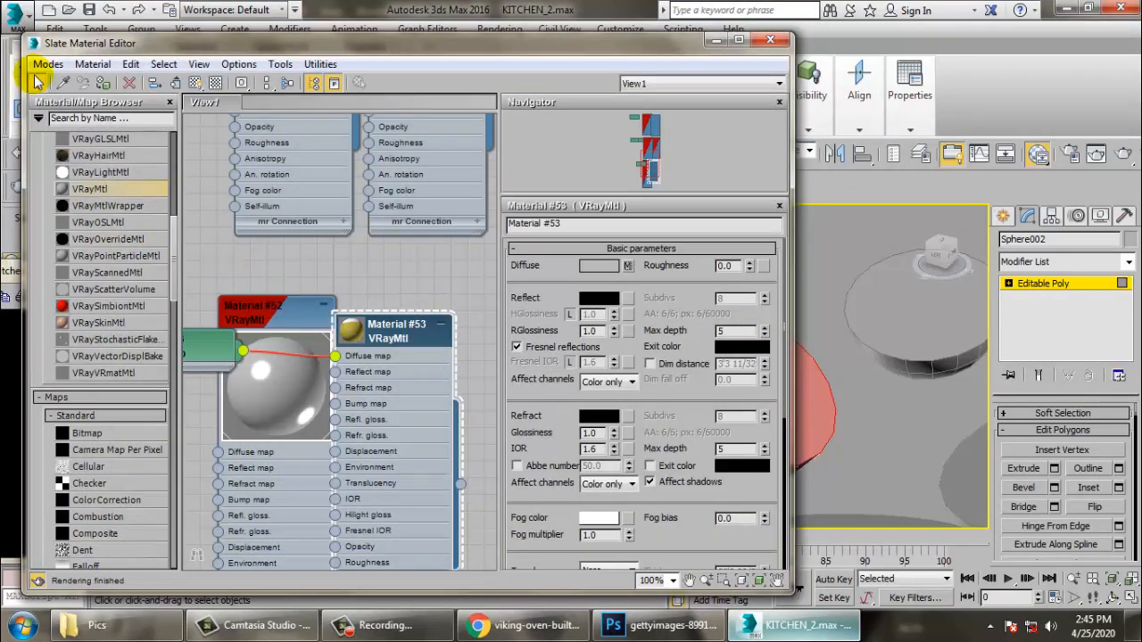
pyautogui.click(196, 84)
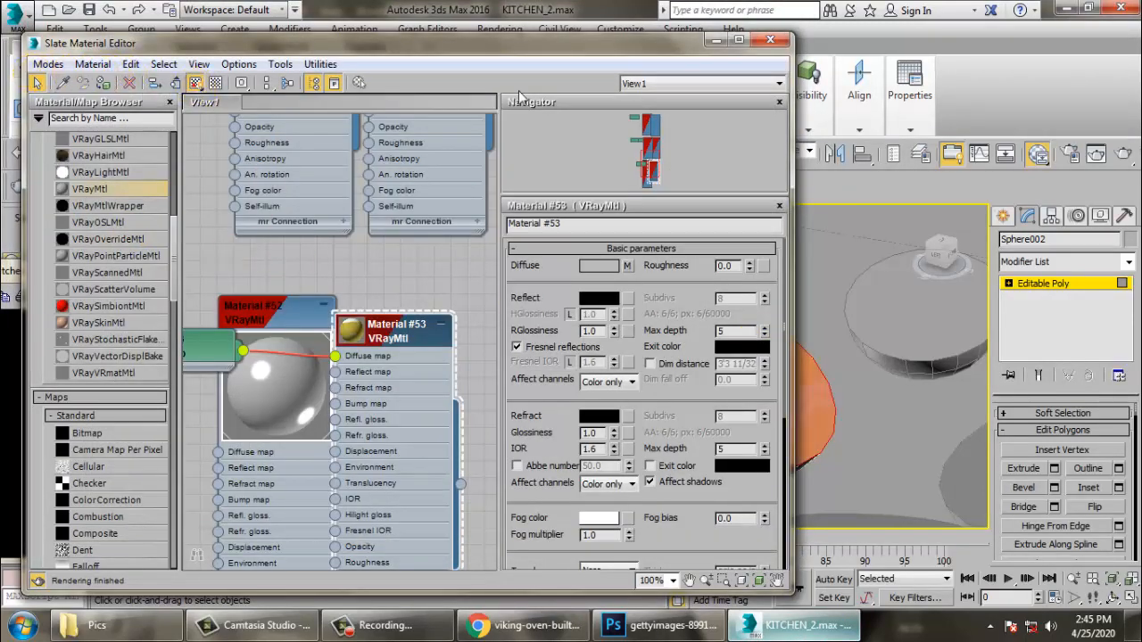
pyautogui.click(716, 39)
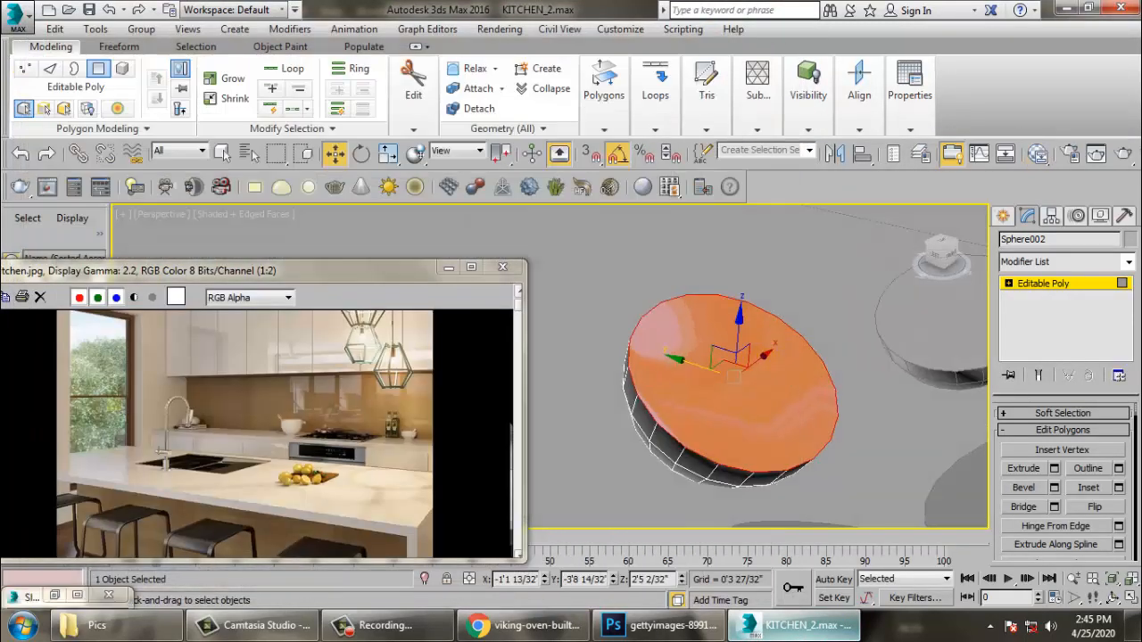
# Step: Apply a UVW Map modifier to the half lemon's cut face and scale its planar gizmo to about 141 percent
pyautogui.click(1129, 261)
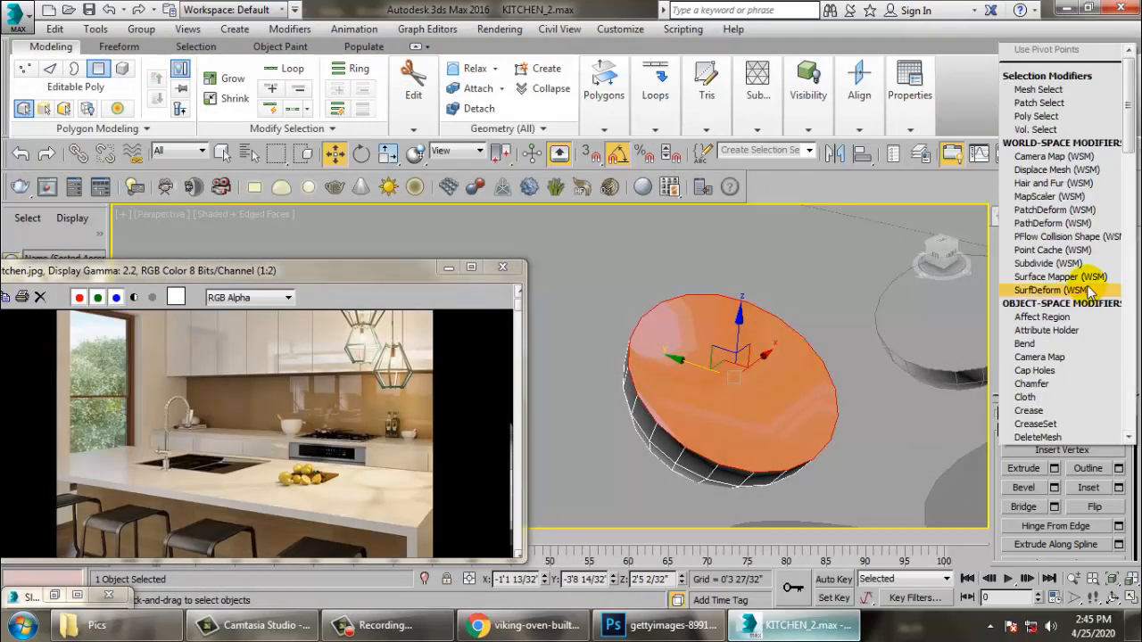
pyautogui.scroll(-10, 1090, 292)
pyautogui.click(1017, 283)
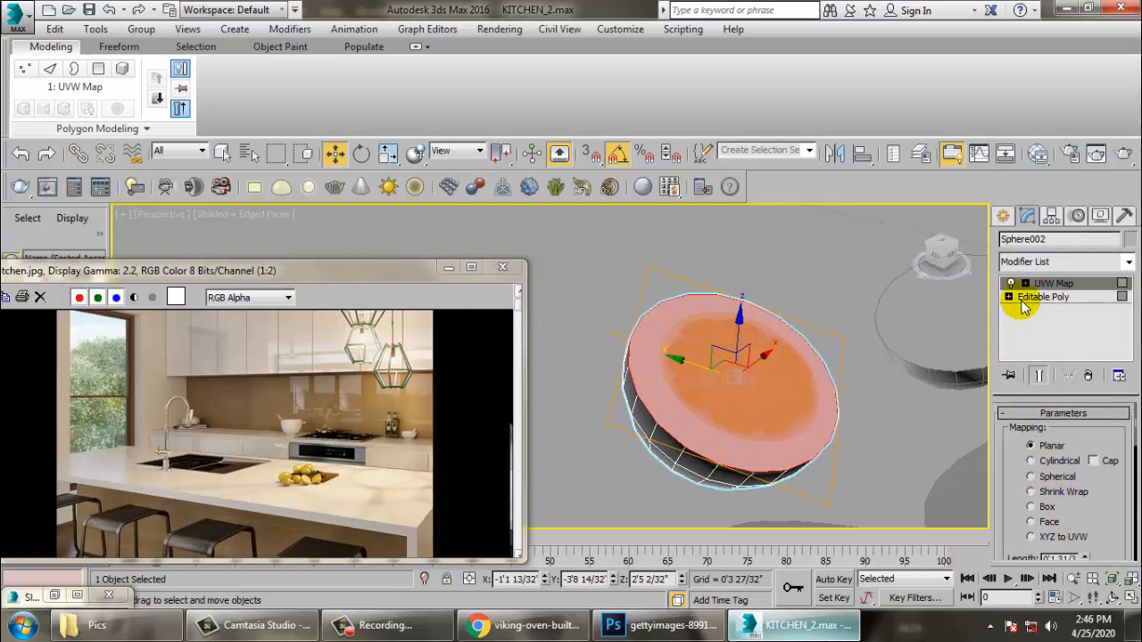
pyautogui.click(1052, 297)
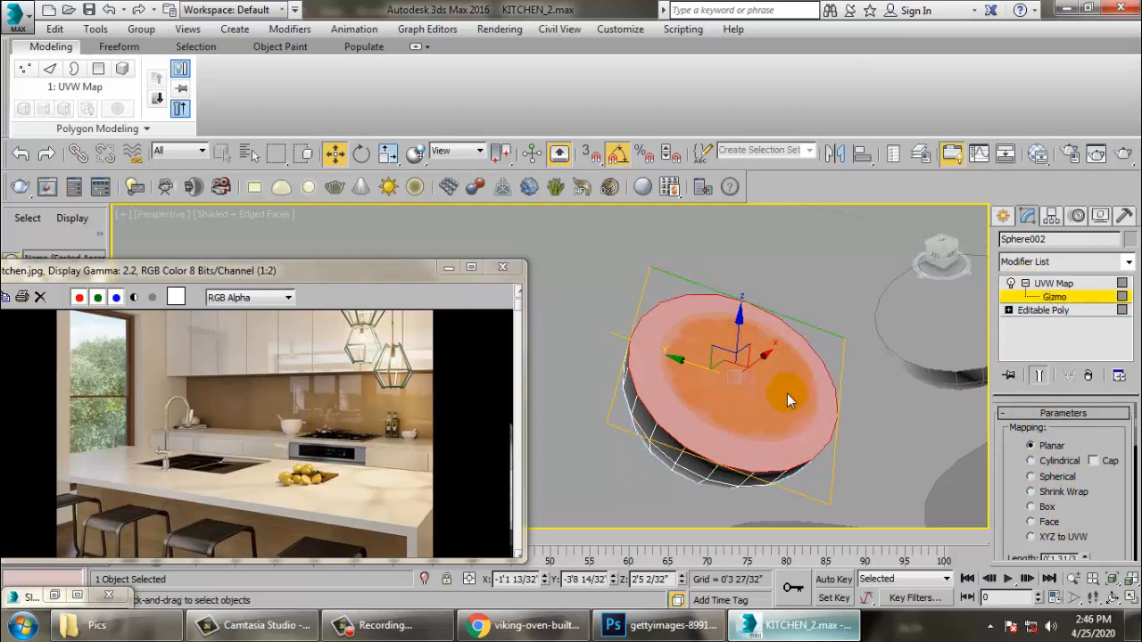
pyautogui.press('r')
pyautogui.moveTo(741, 379); pyautogui.dragTo(671, 350)
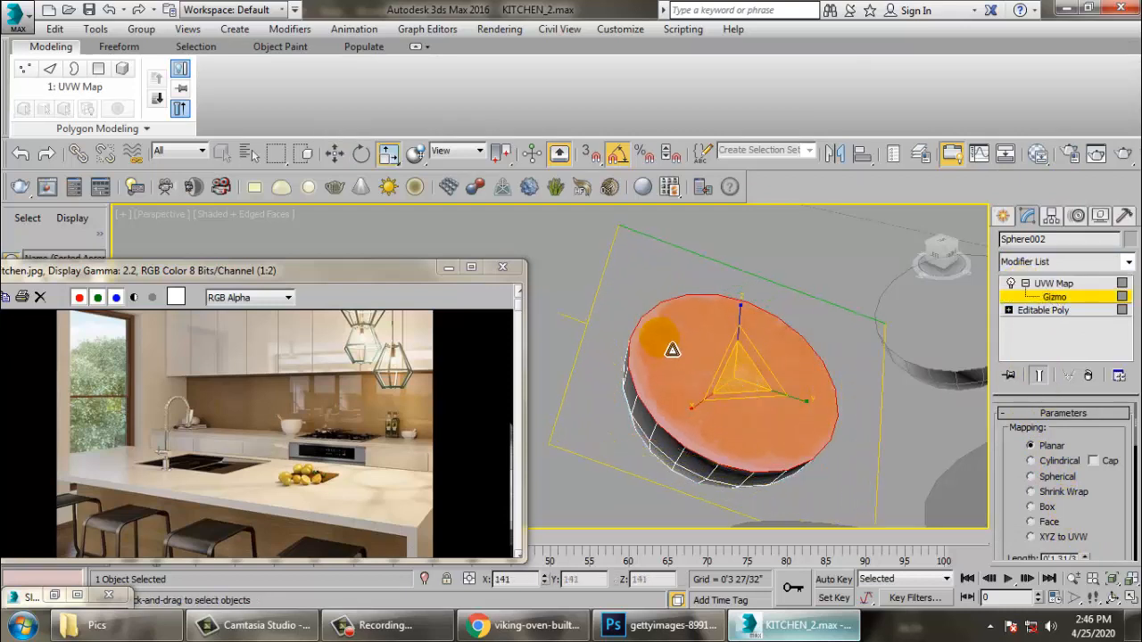
# Step: Shift the mapping gizmo to center the lemon slice on the cut face, and convert the half lemon to Editable Poly
pyautogui.press('w')
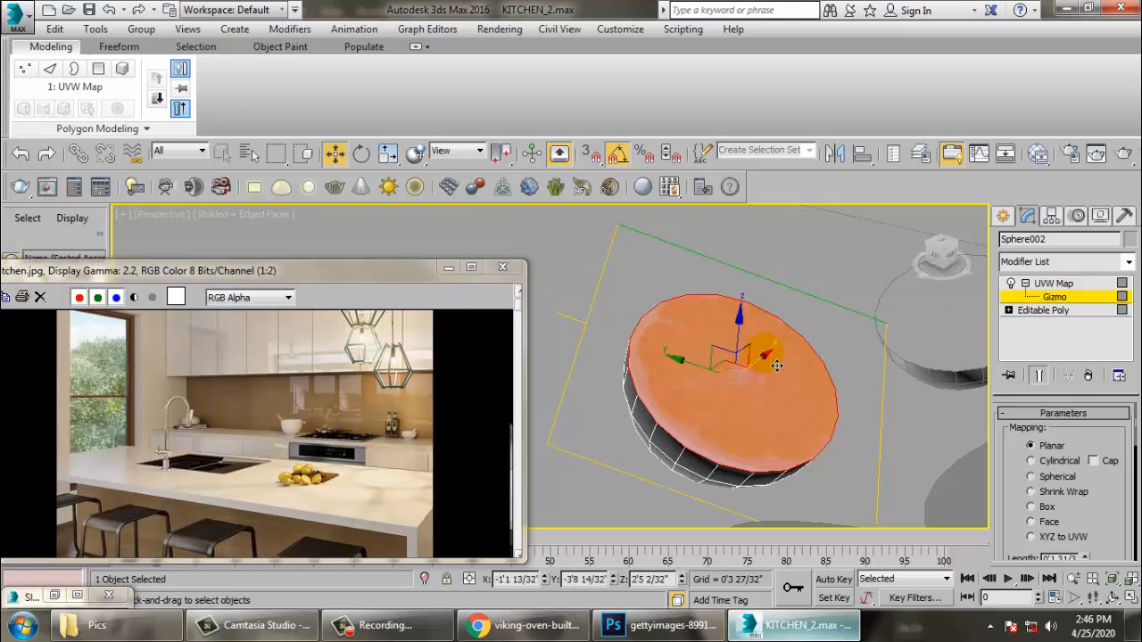
pyautogui.moveTo(776, 365)
pyautogui.mouseDown()
pyautogui.moveTo(685, 384)
pyautogui.moveTo(747, 362)
pyautogui.moveTo(764, 370)
pyautogui.mouseUp()
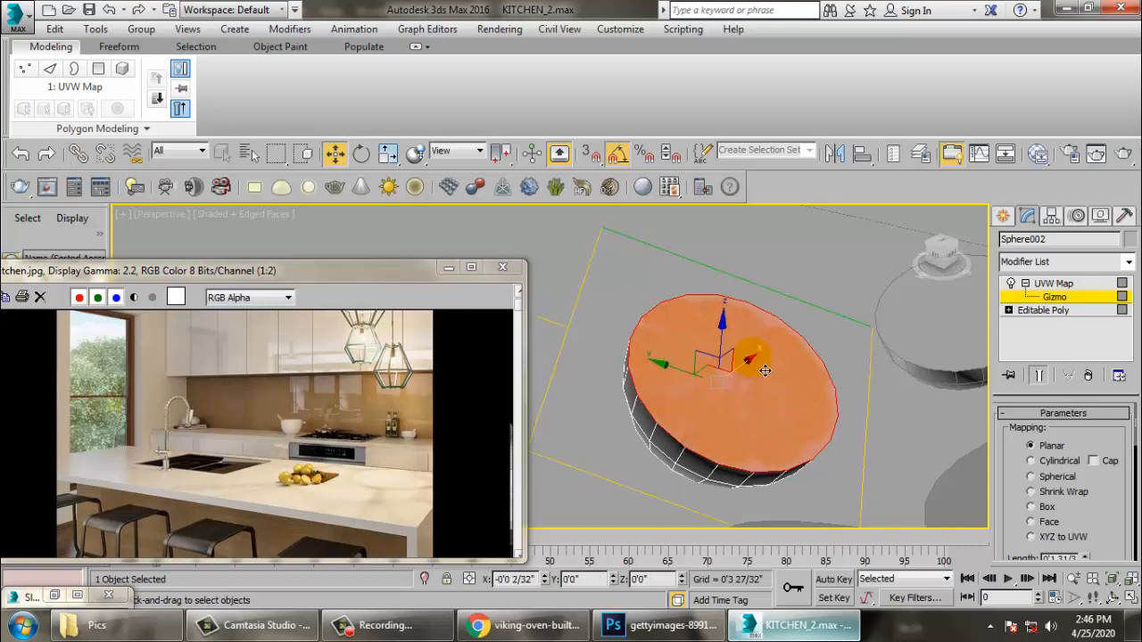
pyautogui.moveTo(678, 383); pyautogui.dragTo(694, 383)
pyautogui.moveTo(767, 370); pyautogui.dragTo(781, 371)
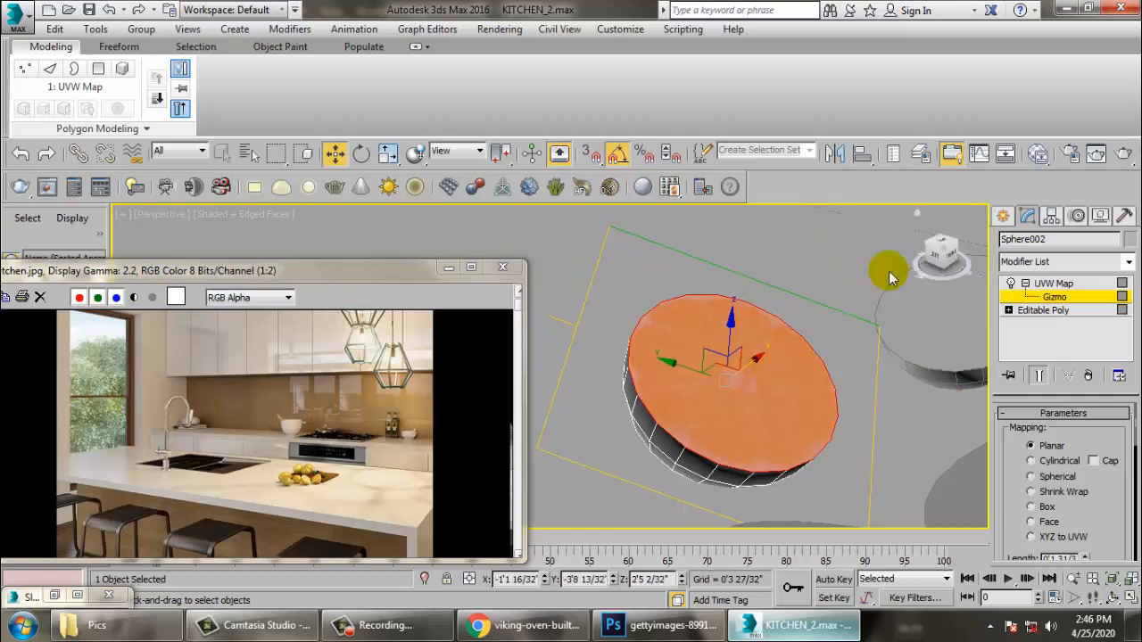
pyautogui.rightClick(713, 342)
pyautogui.moveTo(759, 509)
pyautogui.click(892, 523)
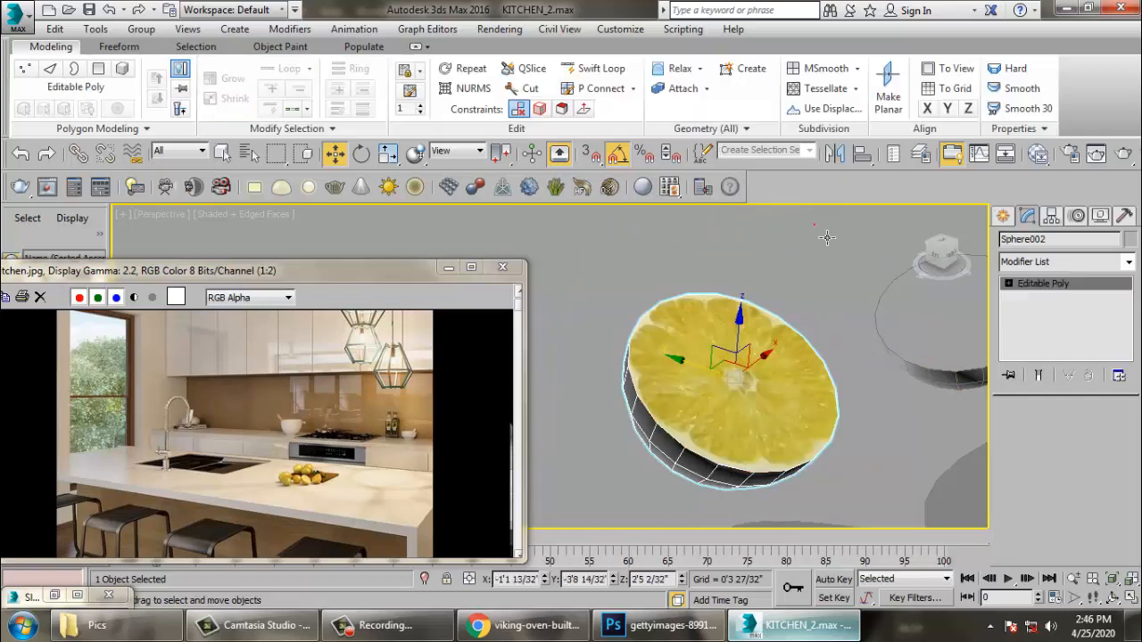
# Step: Select the half lemon's outer skin polygons by inverting the cut-face polygon selection
pyautogui.moveTo(803, 433)
pyautogui.keyDown('alt'); pyautogui.mouseDown(button='middle')
pyautogui.moveTo(722, 464)
pyautogui.moveTo(765, 476)
pyautogui.moveTo(812, 429)
pyautogui.mouseUp(button='middle'); pyautogui.keyUp('alt')
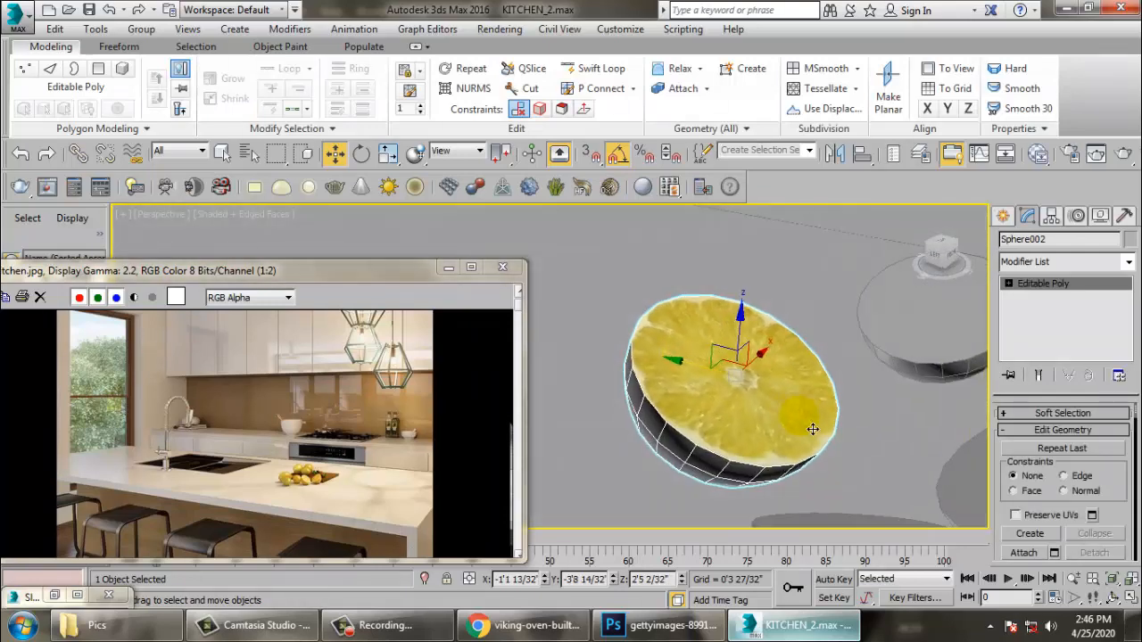
pyautogui.click(1008, 283)
pyautogui.click(1040, 336)
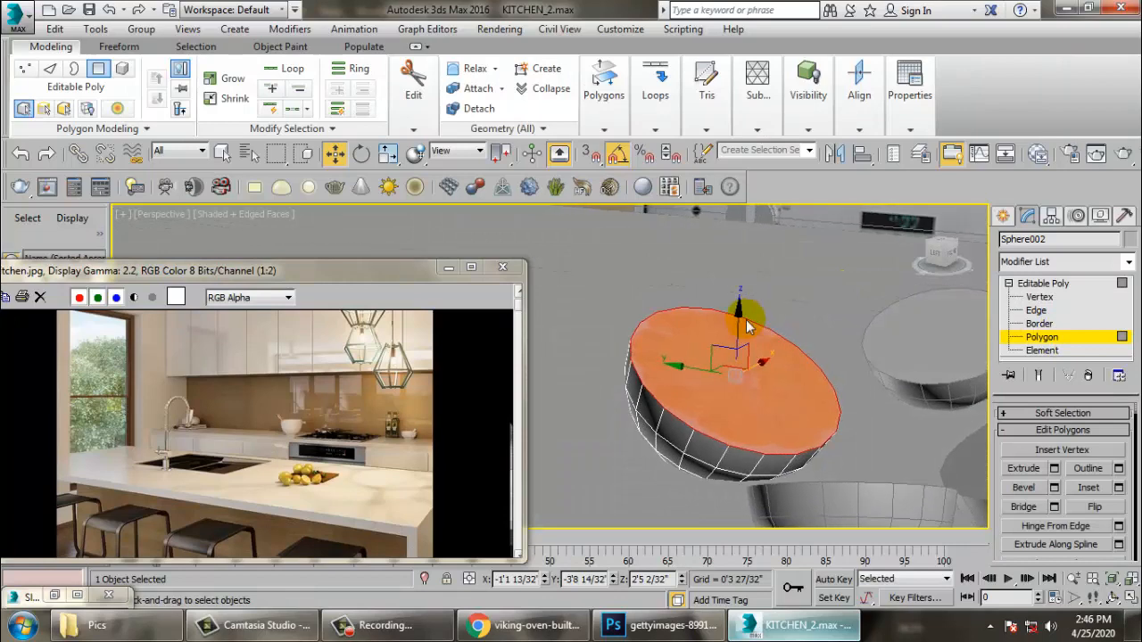
pyautogui.hotkey('ctrl', 'i')
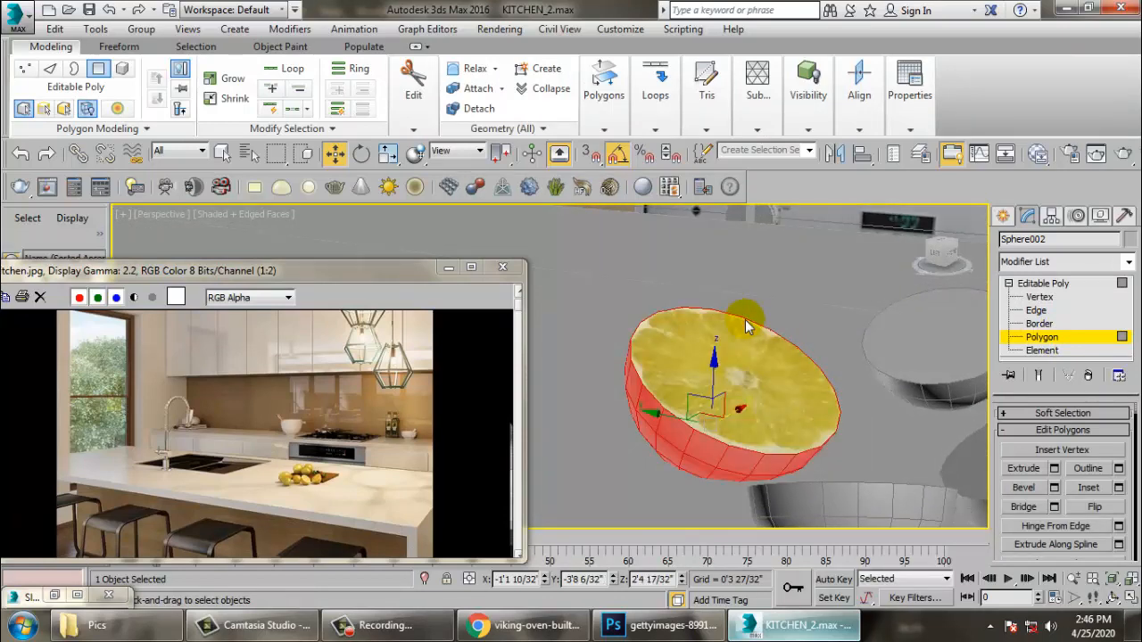
# Step: Add a new VRayMtl node below the existing materials in the Slate Material Editor and open its parameters
pyautogui.press('m')
pyautogui.moveTo(460, 315); pyautogui.dragTo(353, 191, button='middle')
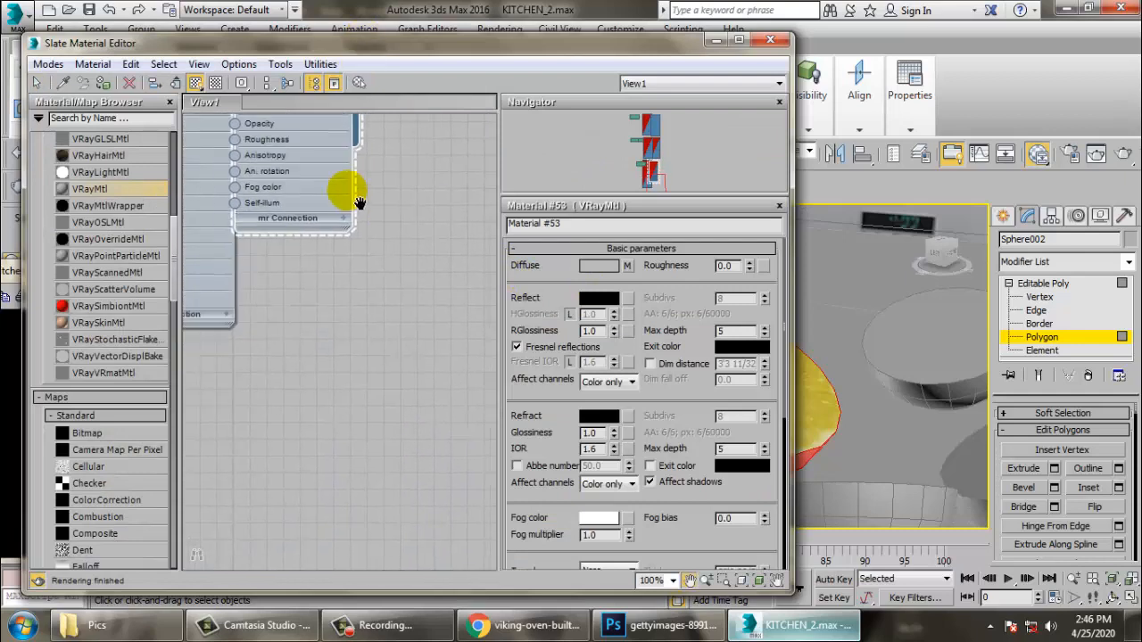
pyautogui.moveTo(89, 188); pyautogui.dragTo(366, 301)
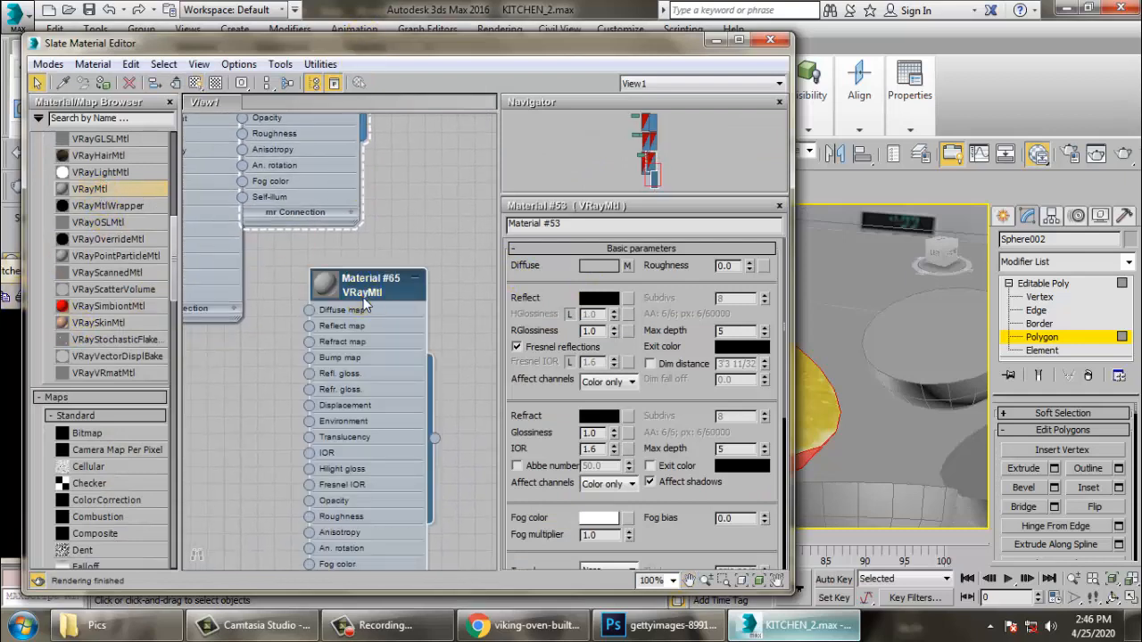
pyautogui.doubleClick(363, 297)
# Step: Load the yellow peel image vVWyZ as the new material's diffuse bitmap, and show it on the selected skin polygons
pyautogui.click(629, 265)
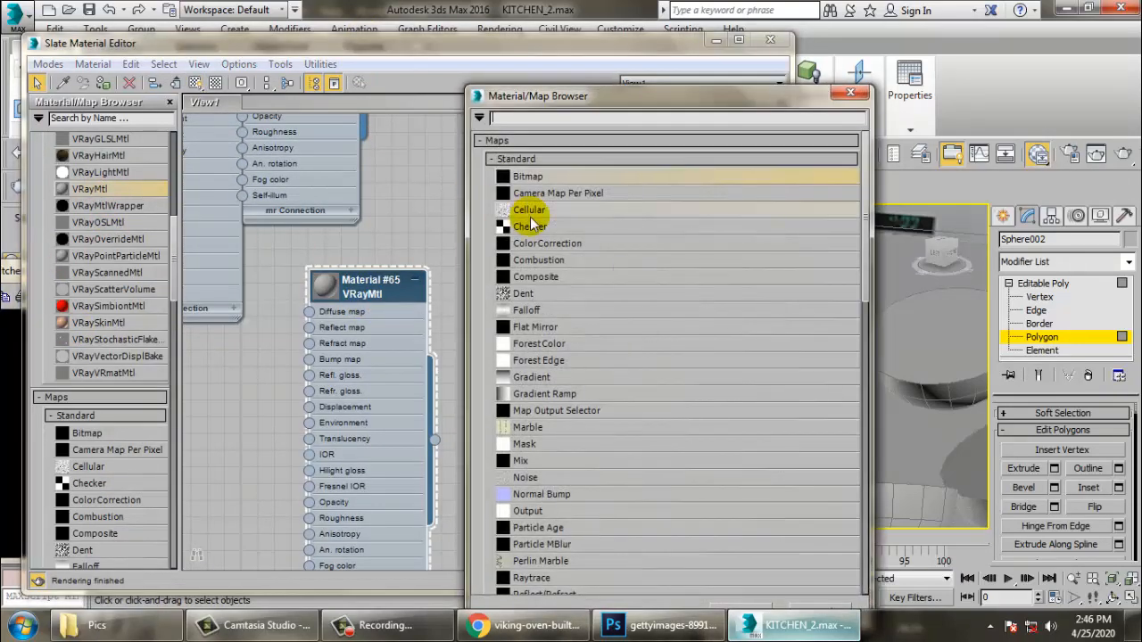
pyautogui.doubleClick(526, 177)
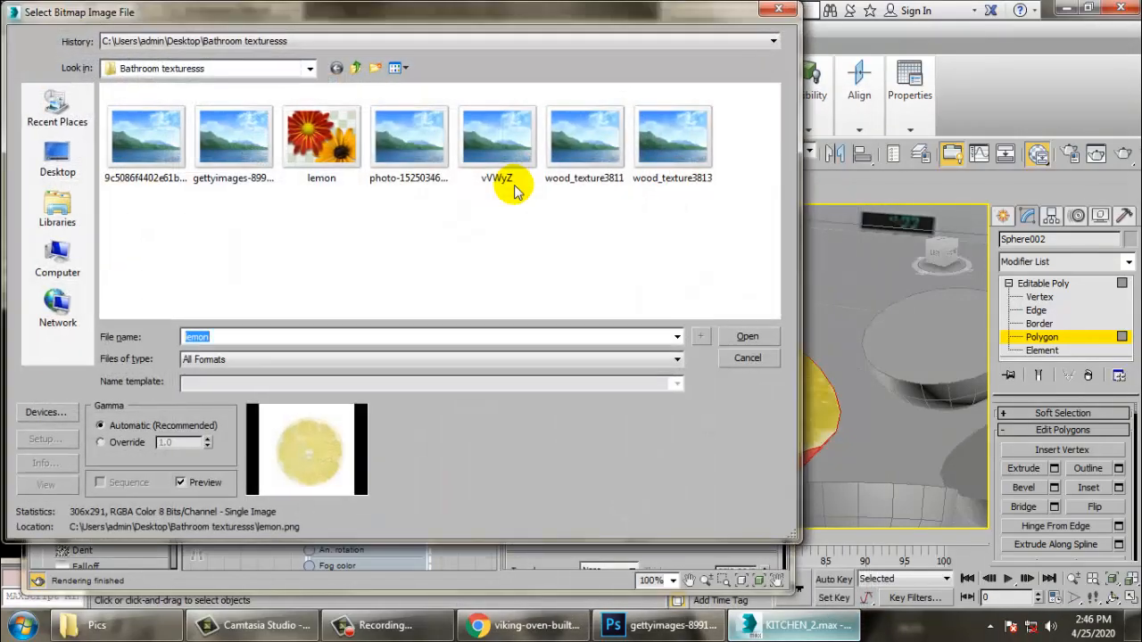
pyautogui.click(224, 158)
pyautogui.click(404, 141)
pyautogui.click(497, 143)
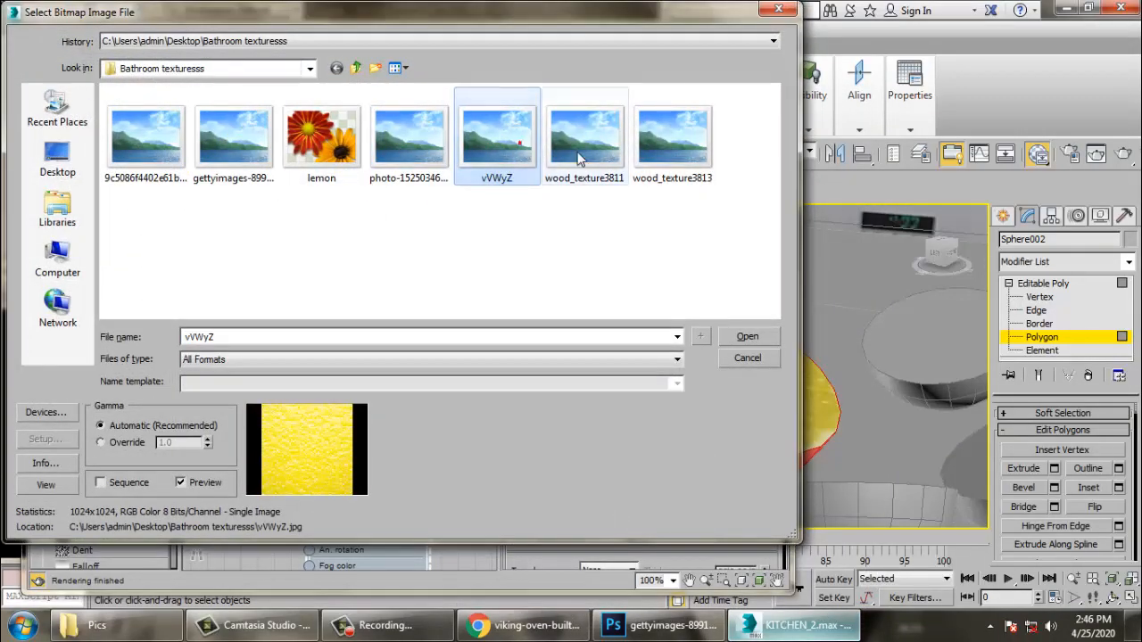
pyautogui.doubleClick(528, 148)
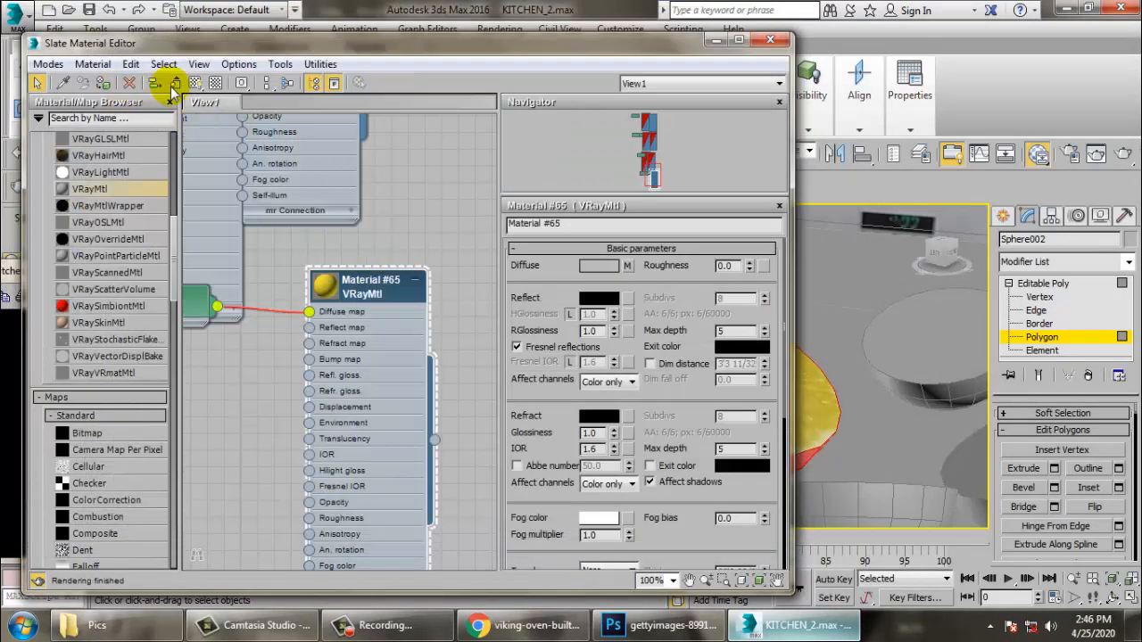
pyautogui.click(194, 82)
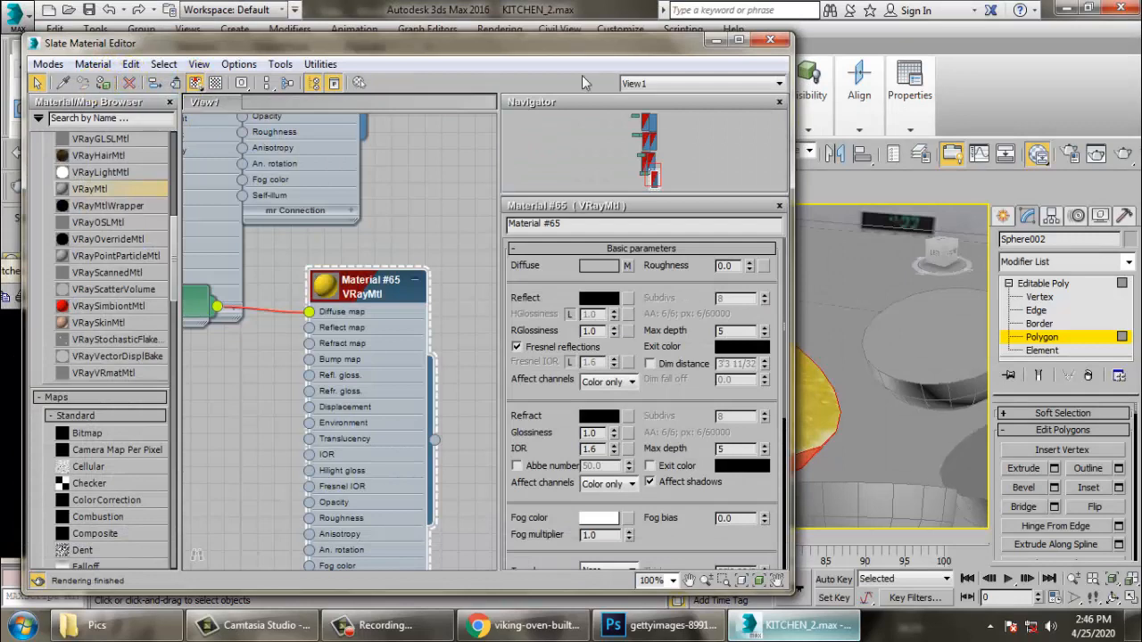
pyautogui.click(728, 42)
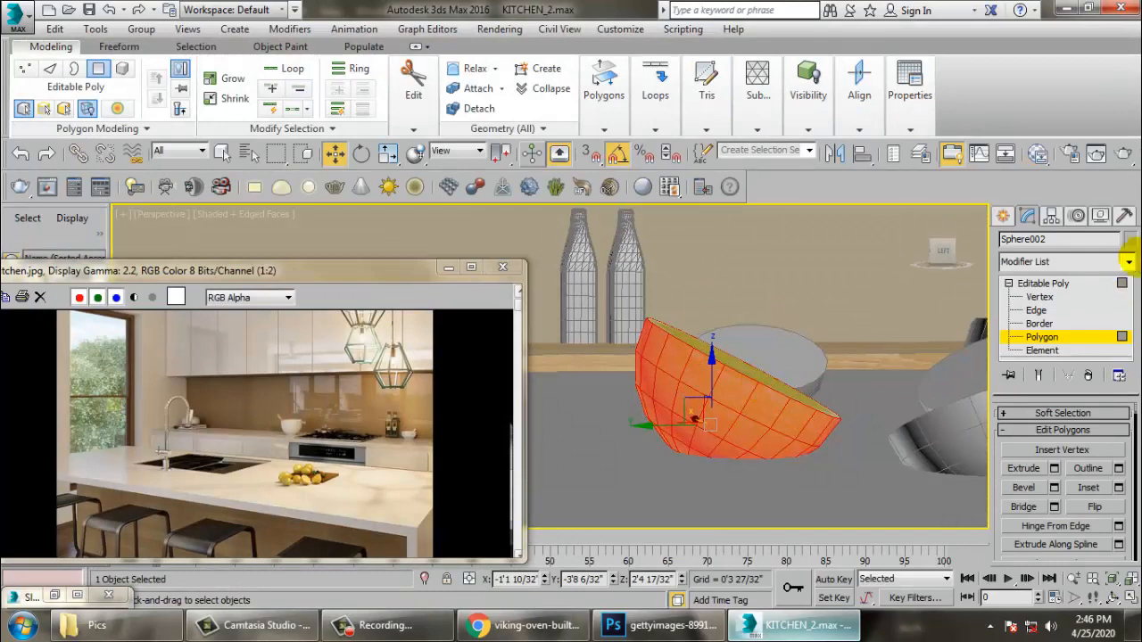
# Step: Apply a UVW Map modifier with Box mapping to the half lemon's skin polygons
pyautogui.click(1129, 262)
pyautogui.scroll(-15, 1093, 285)
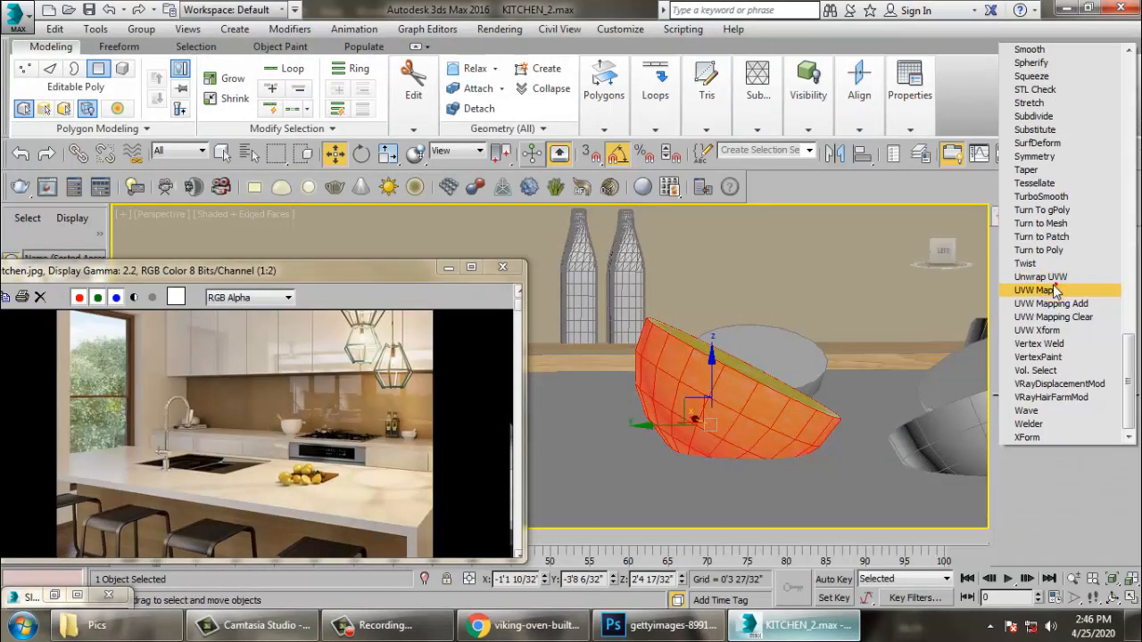
pyautogui.click(1035, 290)
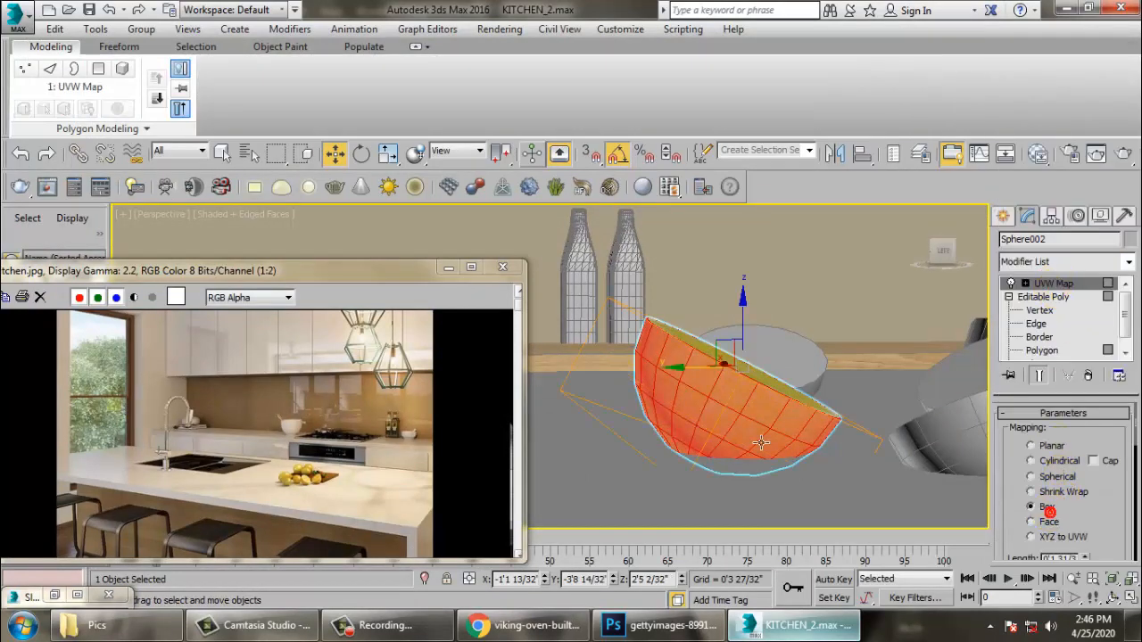
pyautogui.keyDown('alt'); pyautogui.moveTo(761, 443); pyautogui.dragTo(628, 406, button='middle'); pyautogui.keyUp('alt')
pyautogui.click(817, 255)
pyautogui.press('z')
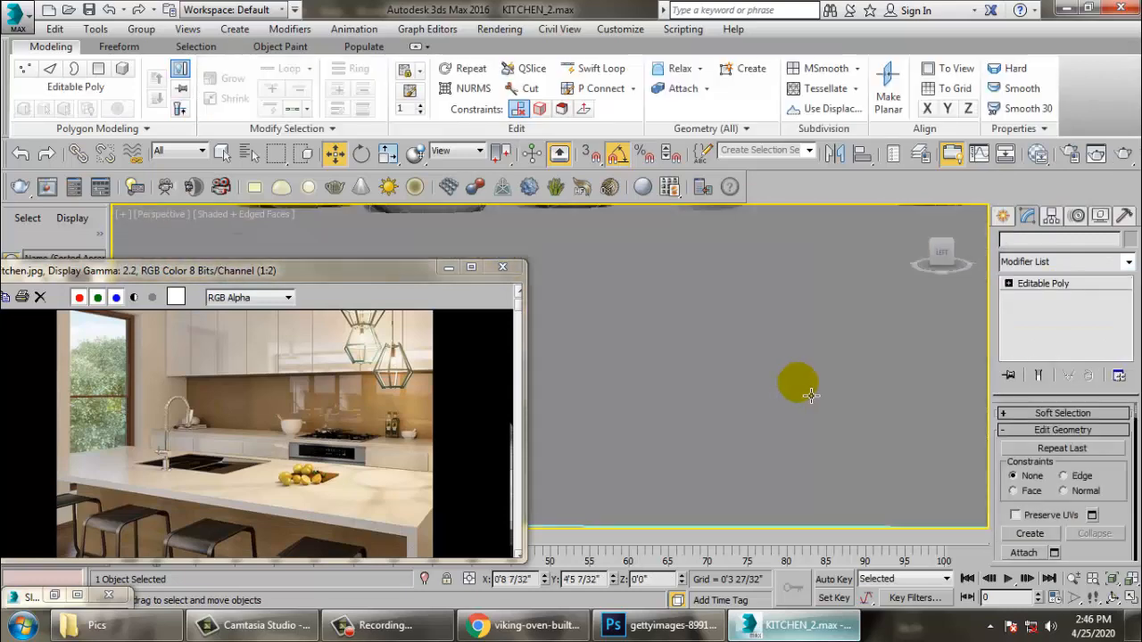
pyautogui.keyDown('alt'); pyautogui.moveTo(807, 395); pyautogui.dragTo(698, 386, button='middle'); pyautogui.keyUp('alt')
pyautogui.scroll(-8, 697, 385)
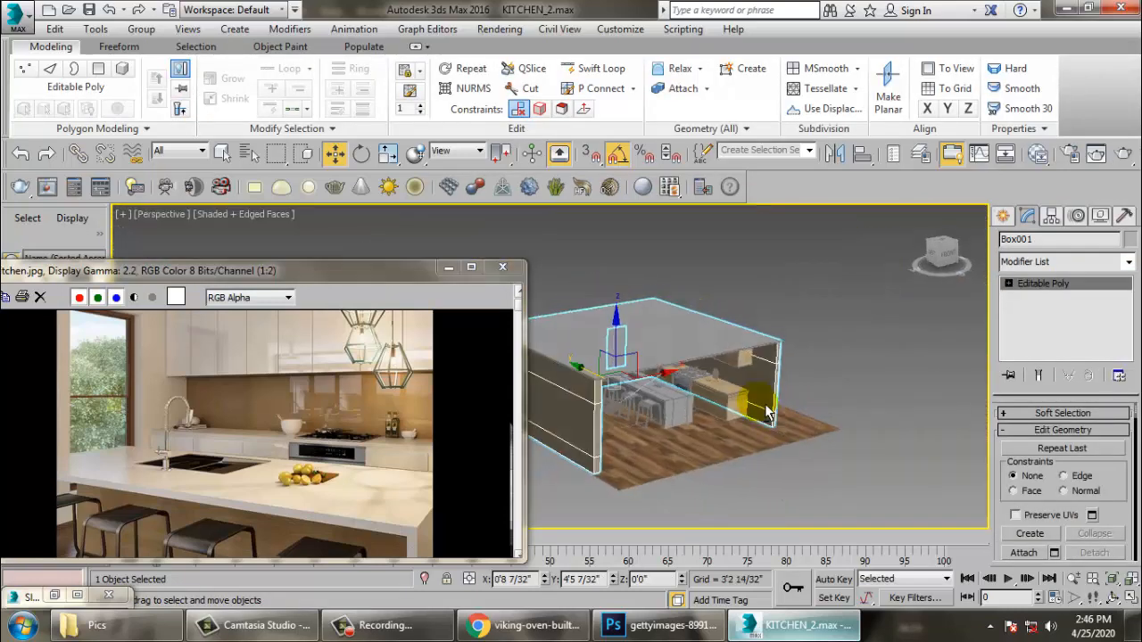
pyautogui.click(672, 401)
pyautogui.press('z')
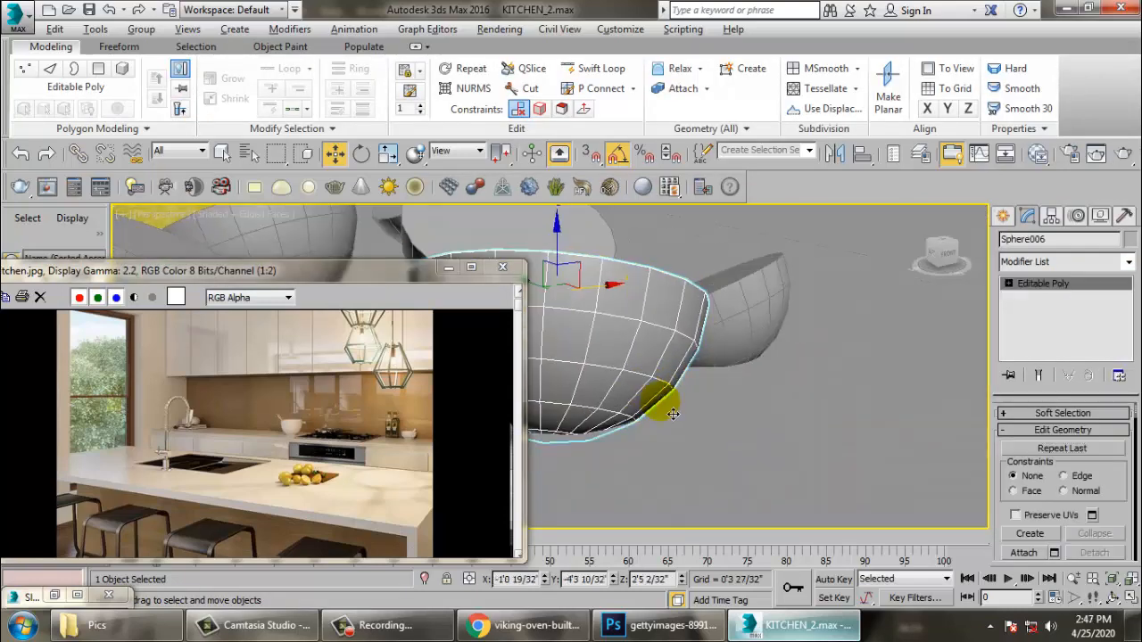
pyautogui.moveTo(670, 412); pyautogui.dragTo(1018, 465, button='middle')
pyautogui.click(455, 238)
pyautogui.press('z')
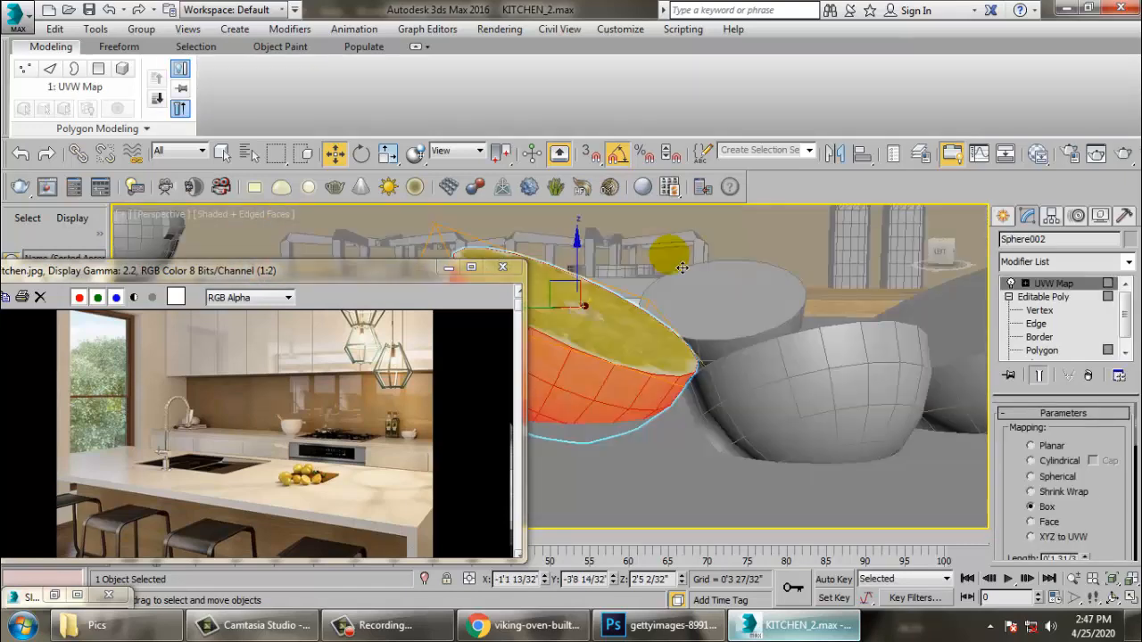
# Step: Convert the box-mapped half lemon to Editable Poly and check the peel texture up close
pyautogui.rightClick(576, 356)
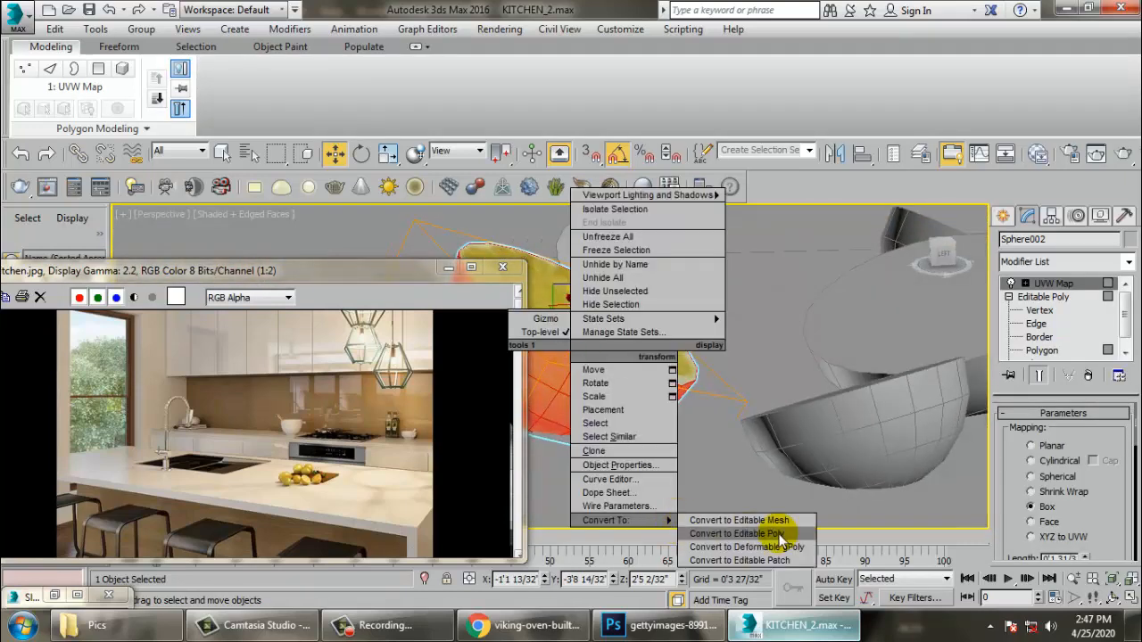
pyautogui.click(749, 538)
pyautogui.keyDown('alt'); pyautogui.moveTo(709, 391); pyautogui.dragTo(705, 384, button='middle'); pyautogui.keyUp('alt')
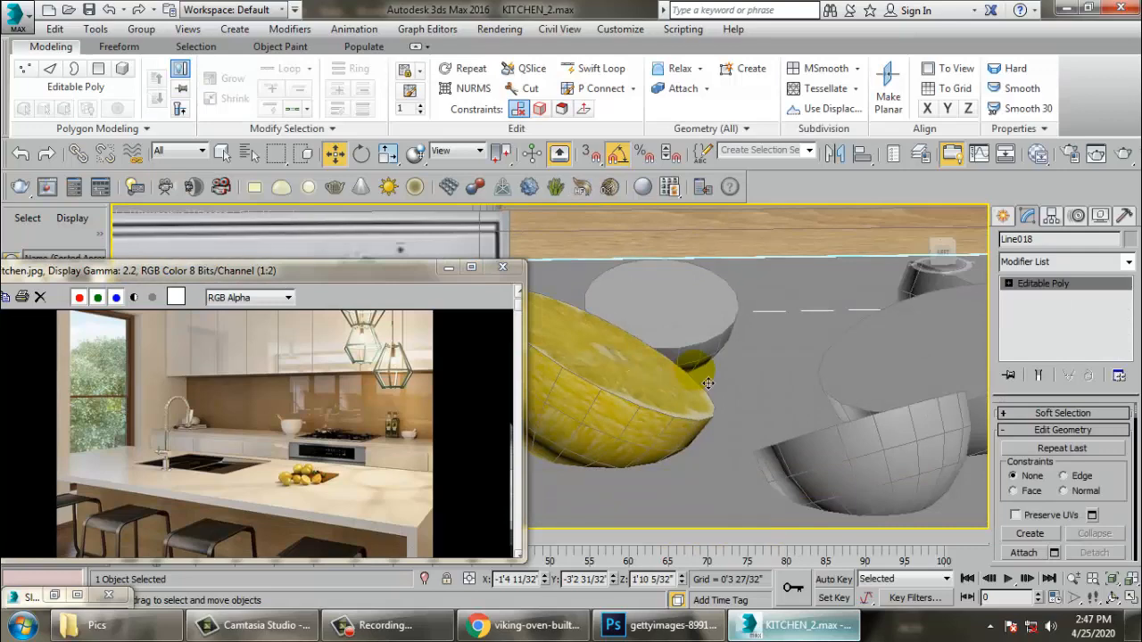
pyautogui.scroll(-5, 707, 382)
pyautogui.click(676, 385)
pyautogui.press('z')
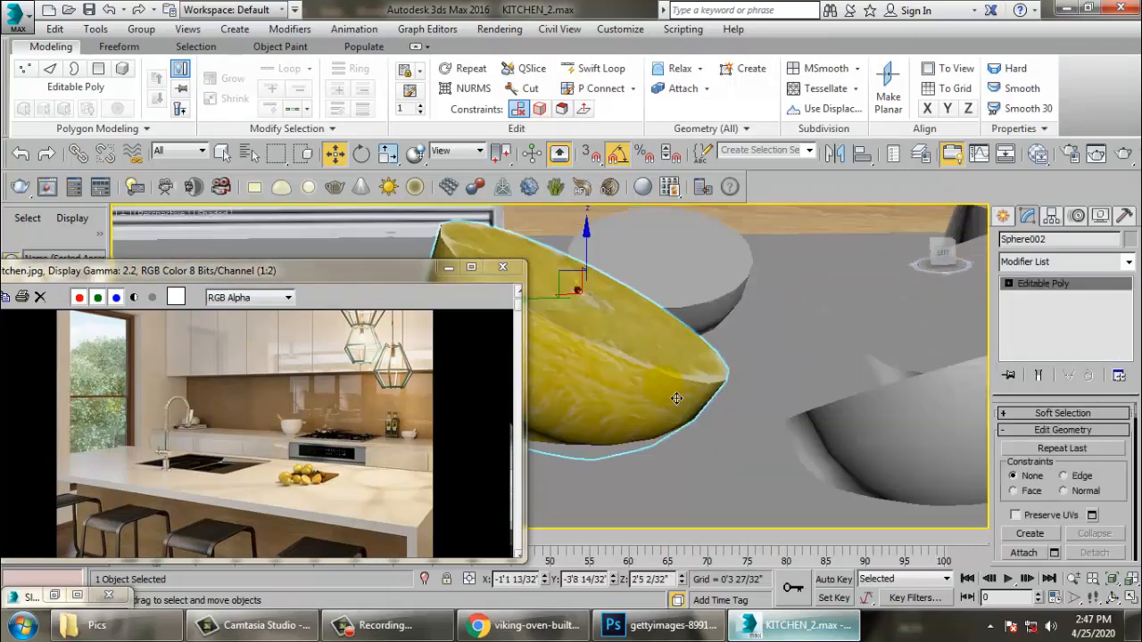
# Step: Examine the textured half lemon beside the untextured halves from farther away, and leave the textured one selected
pyautogui.moveTo(676, 398)
pyautogui.keyDown('alt'); pyautogui.mouseDown(button='middle')
pyautogui.moveTo(734, 373)
pyautogui.moveTo(727, 357)
pyautogui.moveTo(642, 400)
pyautogui.moveTo(733, 405)
pyautogui.moveTo(741, 393)
pyautogui.moveTo(692, 395)
pyautogui.mouseUp(button='middle'); pyautogui.keyUp('alt')
pyautogui.scroll(-5, 735, 406)
pyautogui.click(734, 405)
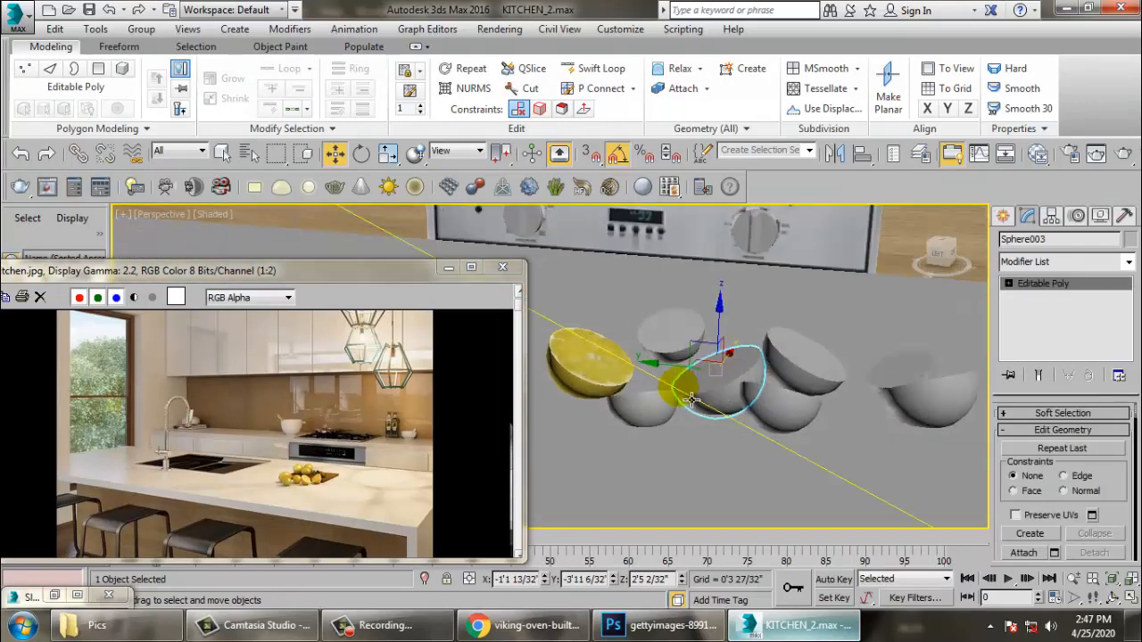
pyautogui.click(621, 388)
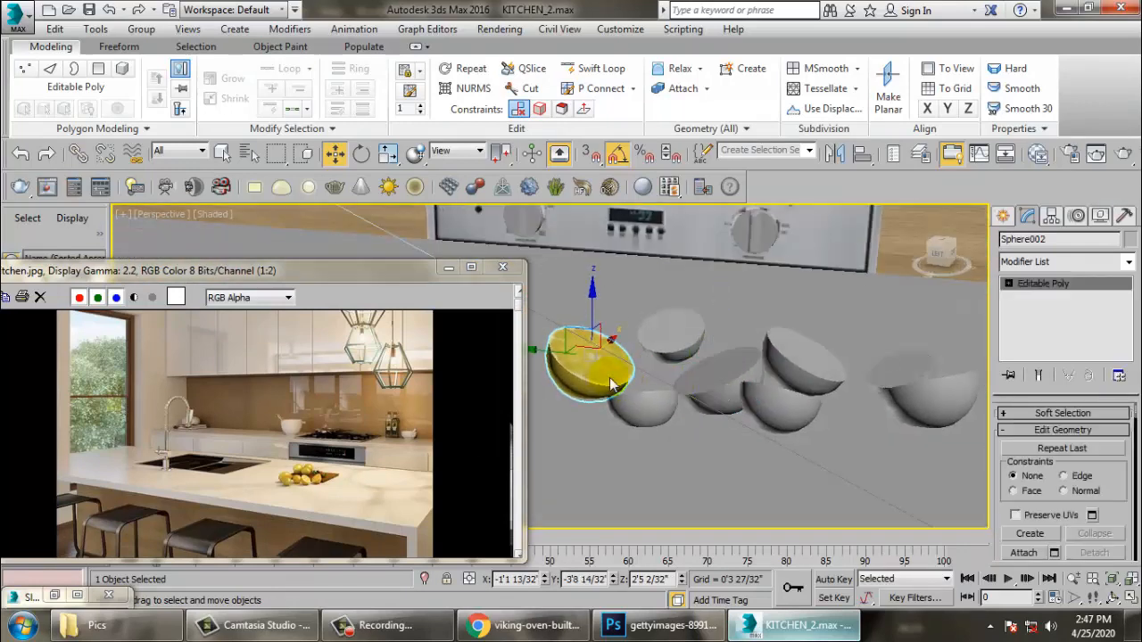
# Step: Show the kitchen through PhysCamera001 with safe frames and the reference photo window minimized, and select the kitchen island
pyautogui.press('c')
pyautogui.doubleClick(526, 191)
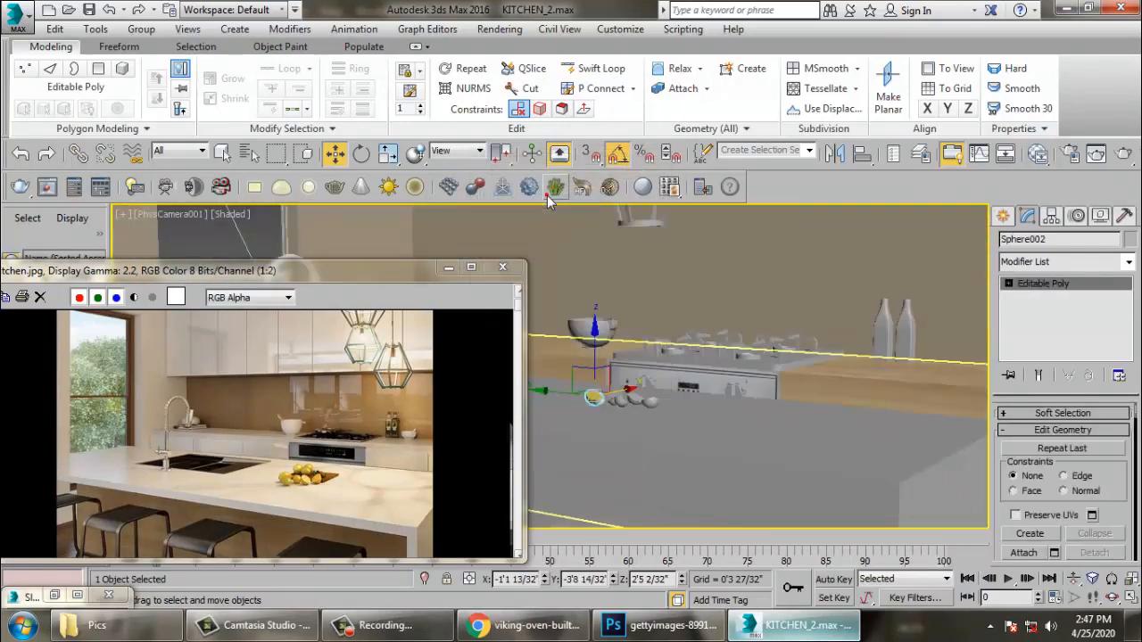
pyautogui.click(495, 267)
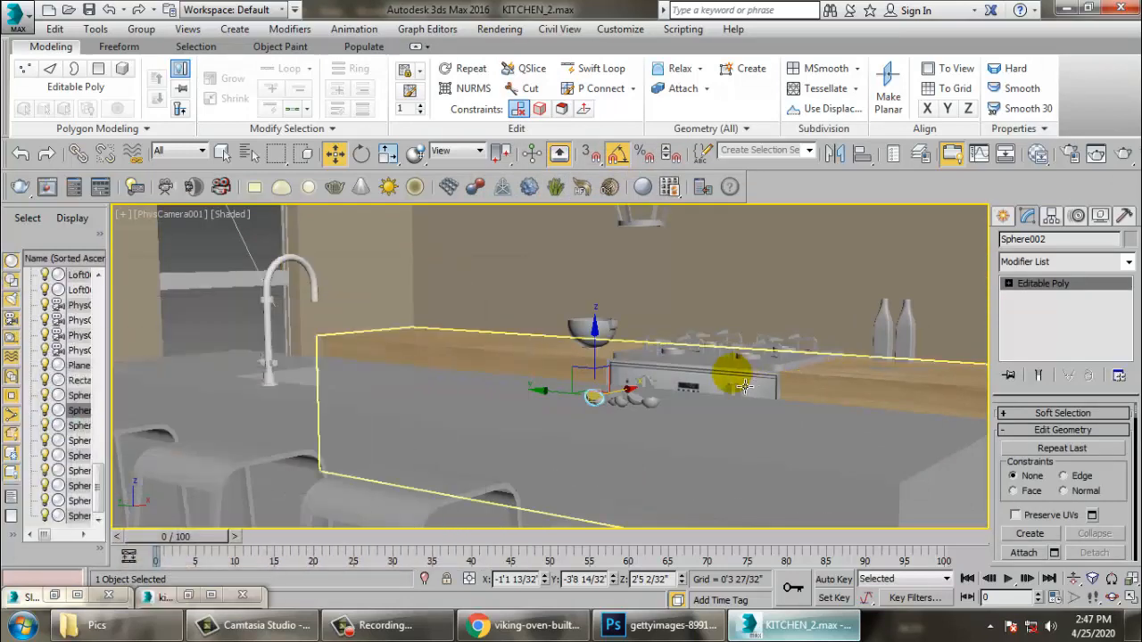
pyautogui.hotkey('shift', 'f')
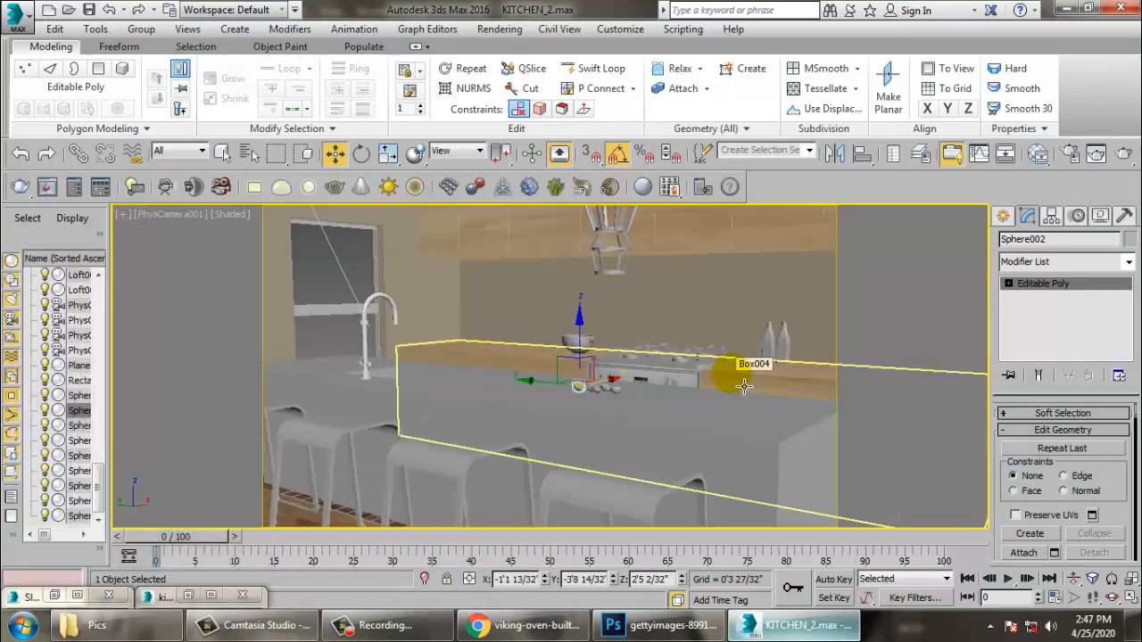
pyautogui.click(703, 425)
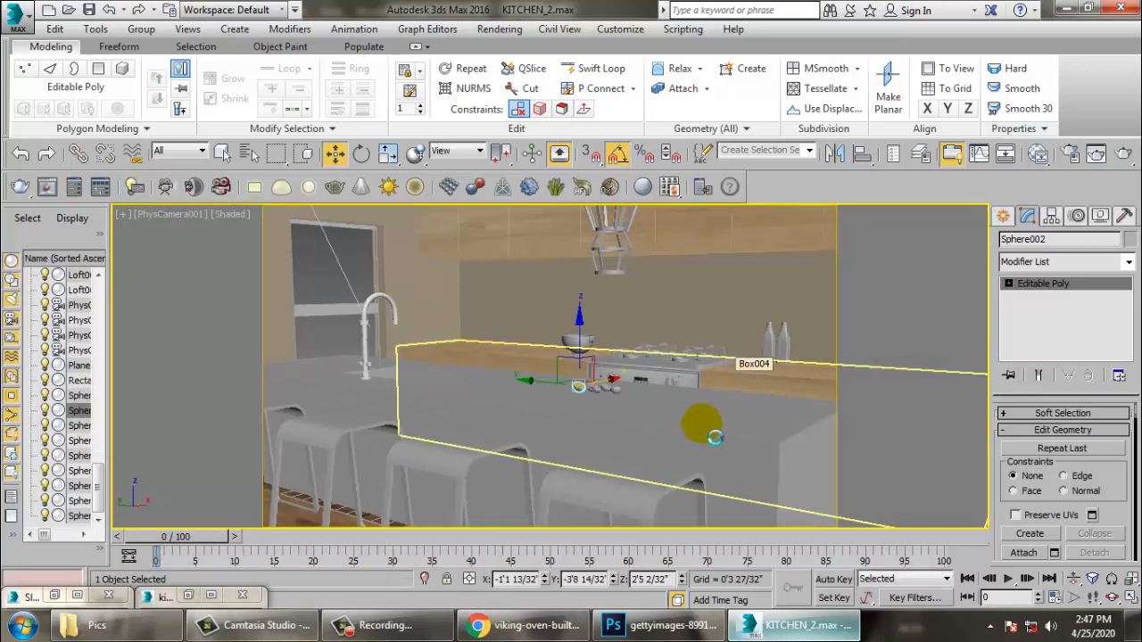
pyautogui.click(713, 437)
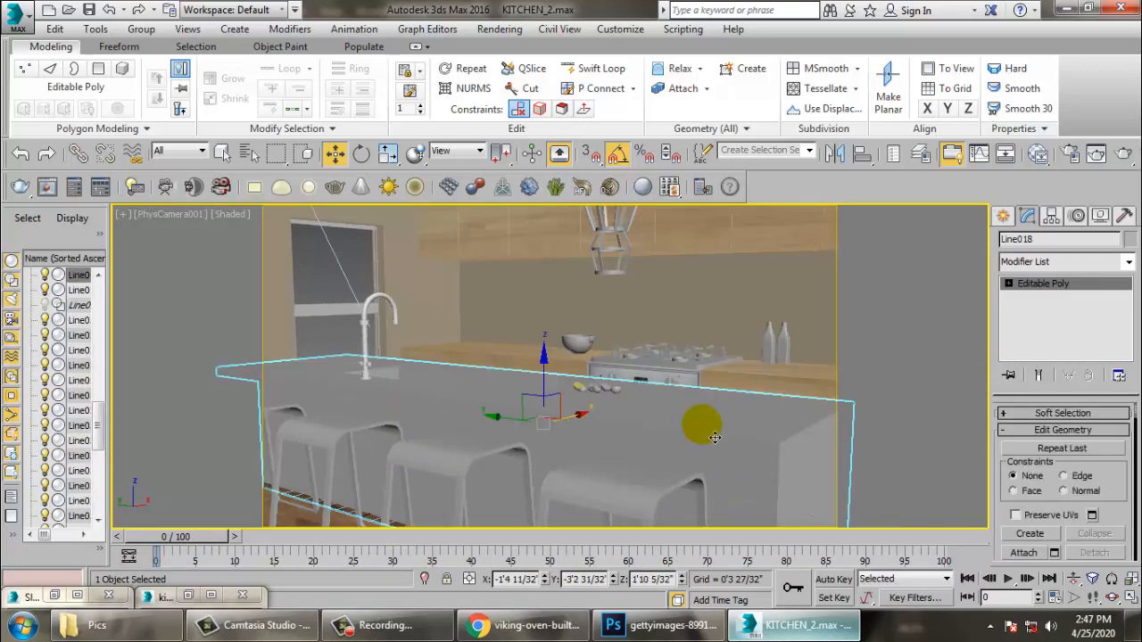
pyautogui.click(375, 625)
pyautogui.click(1115, 559)
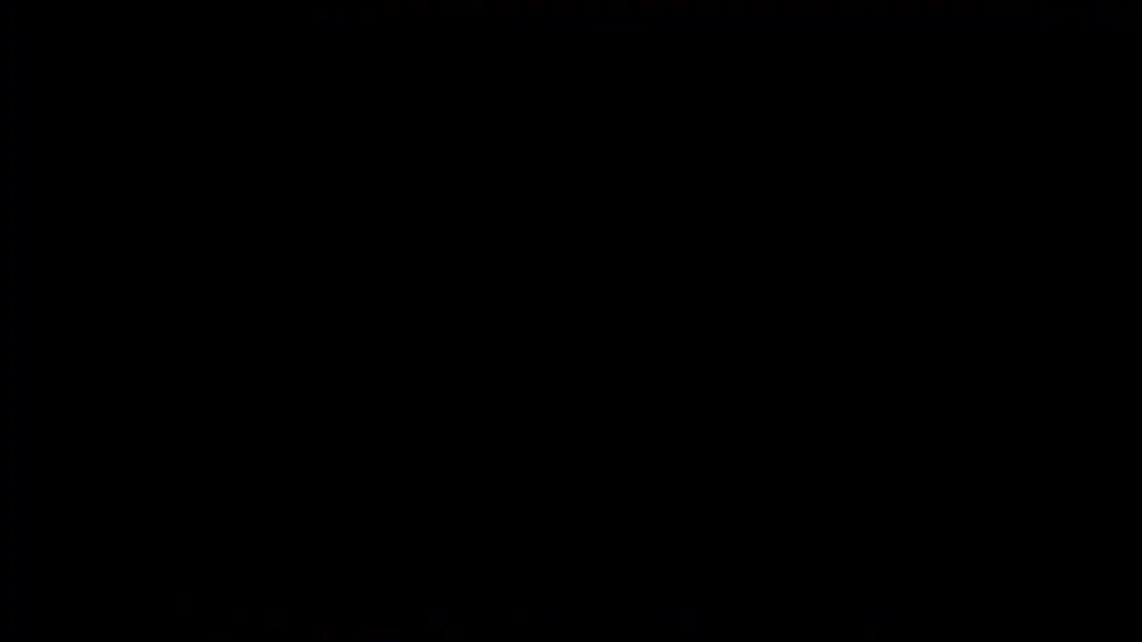